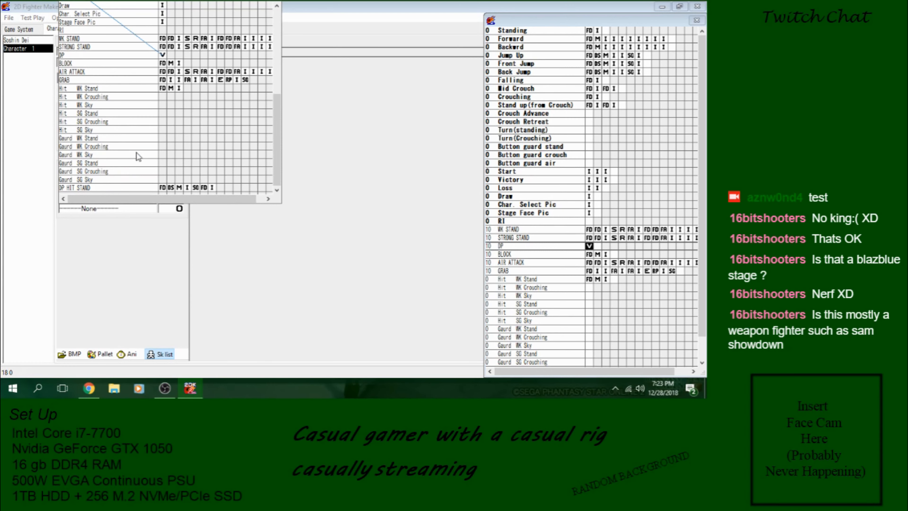
Step: Set the conditional branch target of the DP skill's variable block to the BLOCK skill
left_click(136, 149)
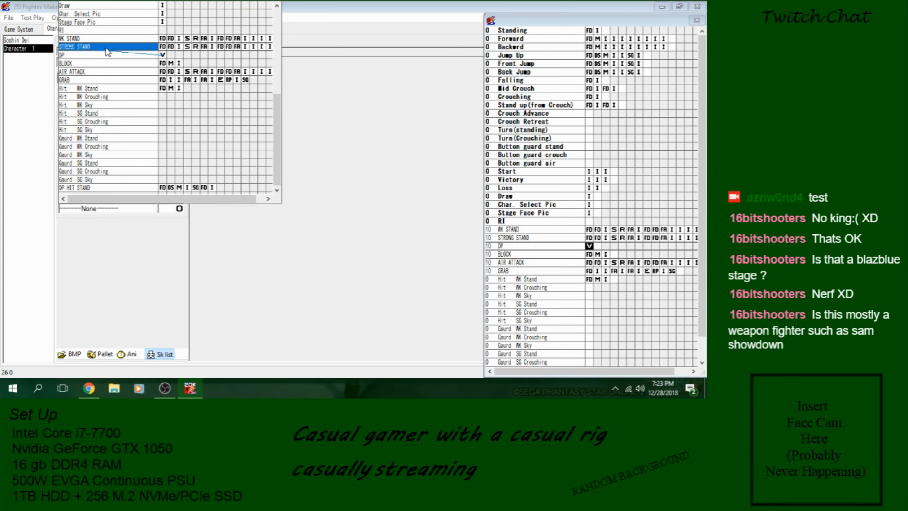
right_click(115, 65)
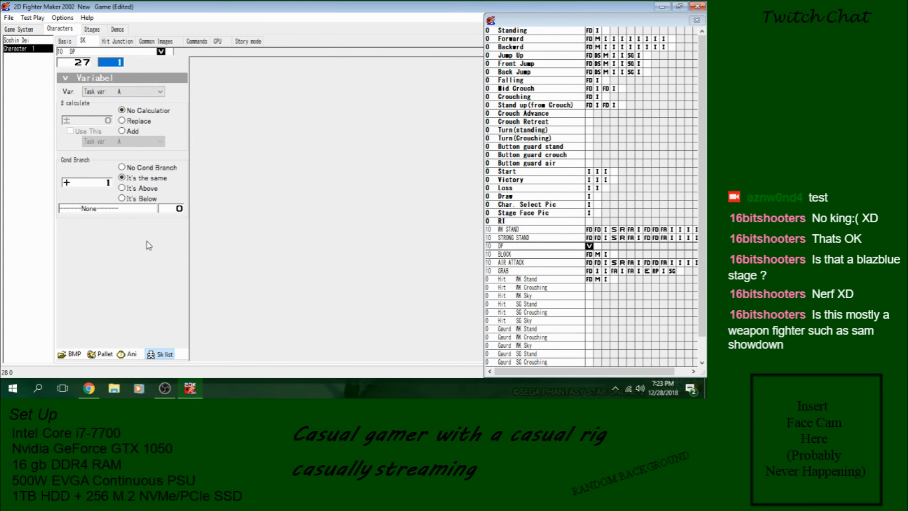
left_click(574, 245)
left_click(590, 244)
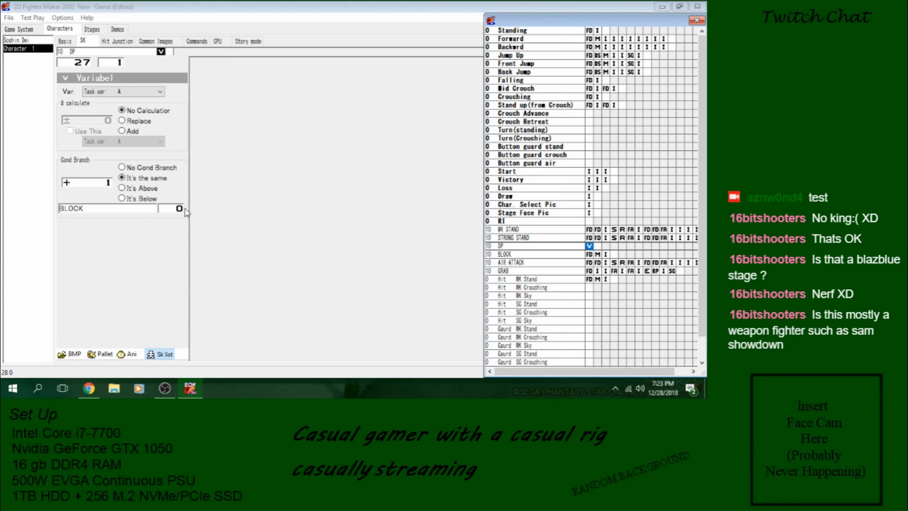
Step: Examine the image frames of the WK STAND and STRONG STAND skills for a pose to reuse in DP
left_click(598, 246)
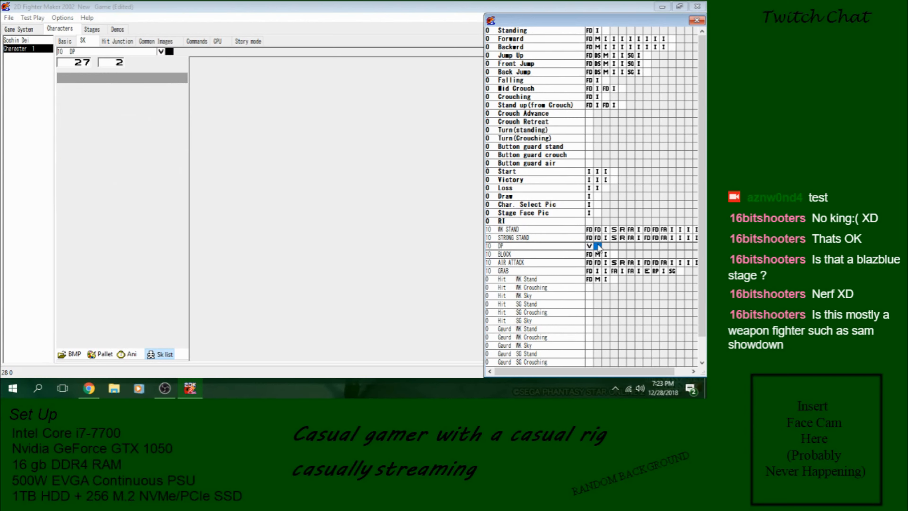
left_click(606, 238)
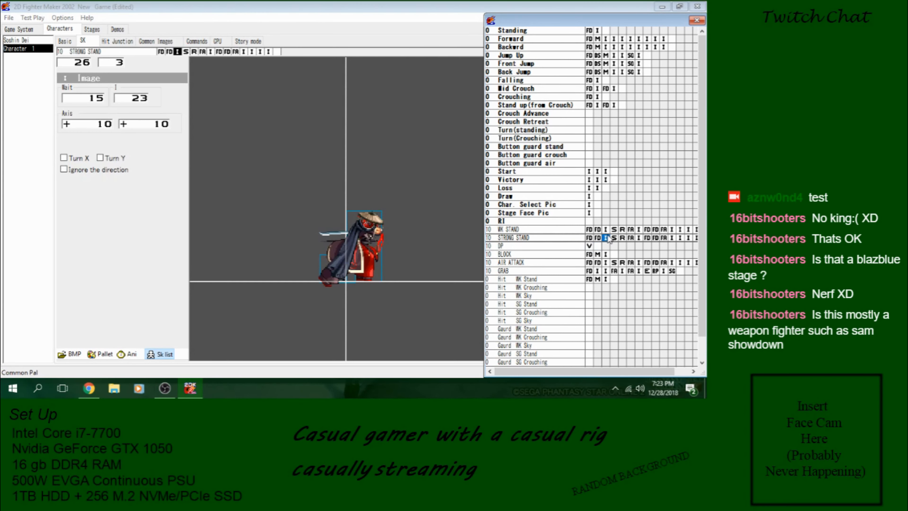
left_click(554, 262)
left_click(555, 255)
right_click(597, 246)
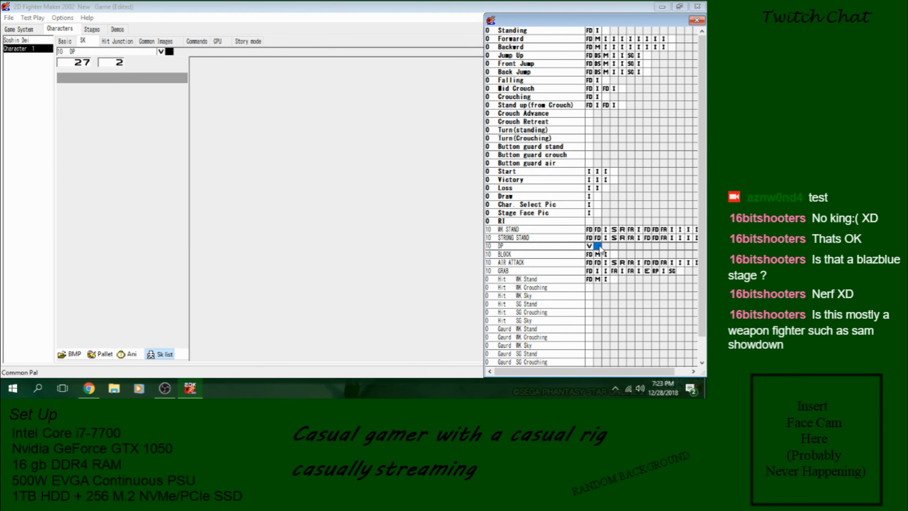
left_click(561, 260)
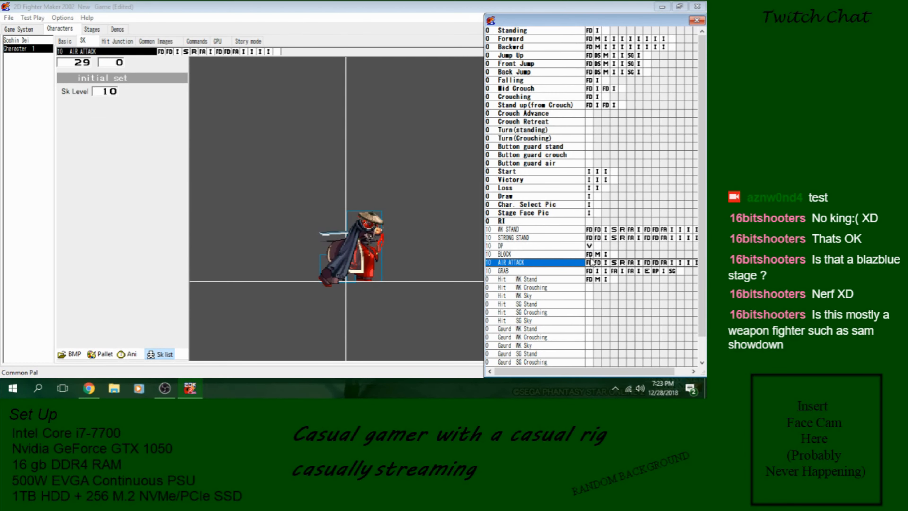
left_click(604, 256)
left_click(604, 232)
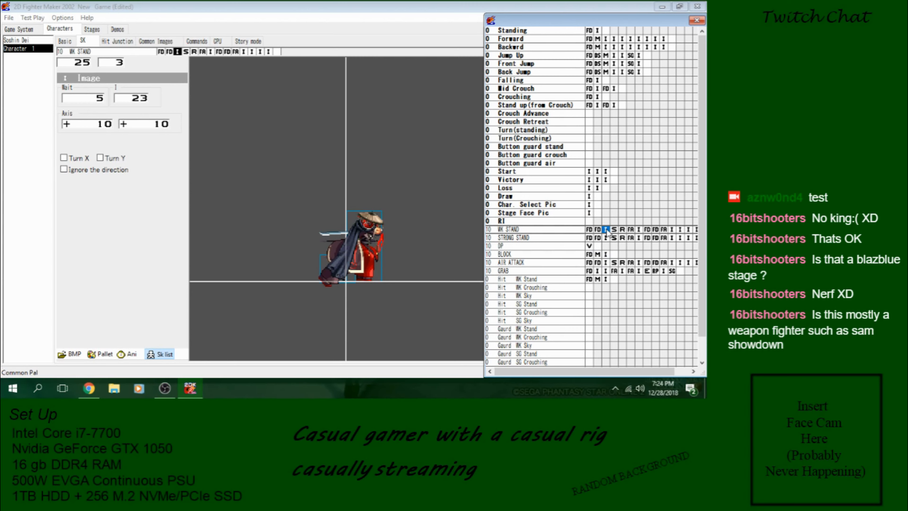
left_click(679, 230)
left_click(671, 230)
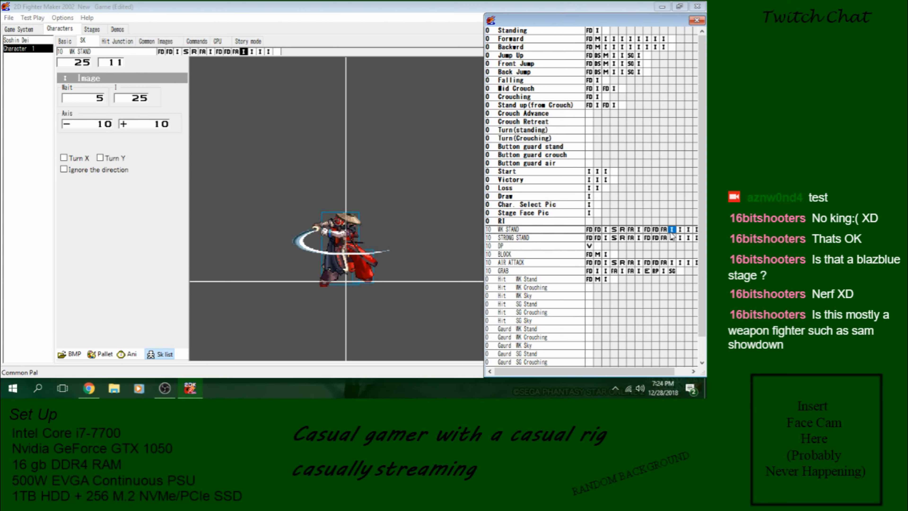
left_click_drag(543, 371, 557, 372)
left_click(679, 230)
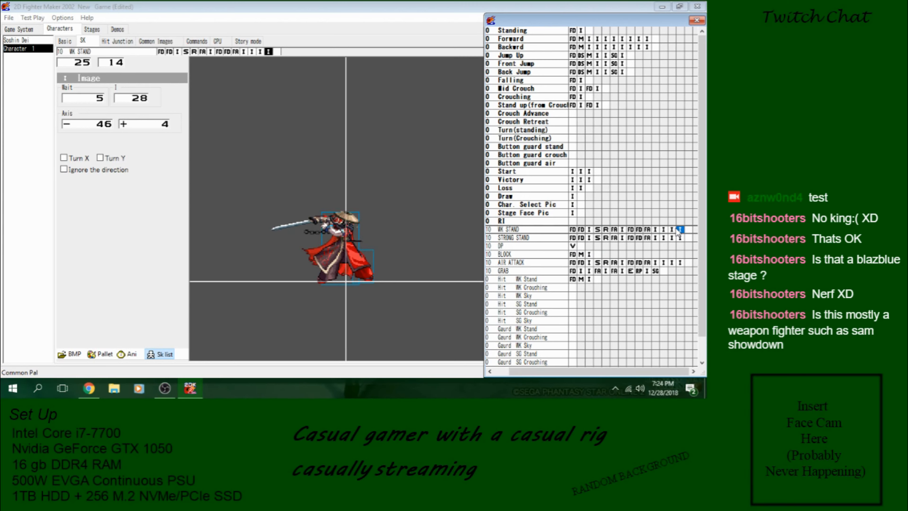
left_click(664, 230)
left_click(656, 230)
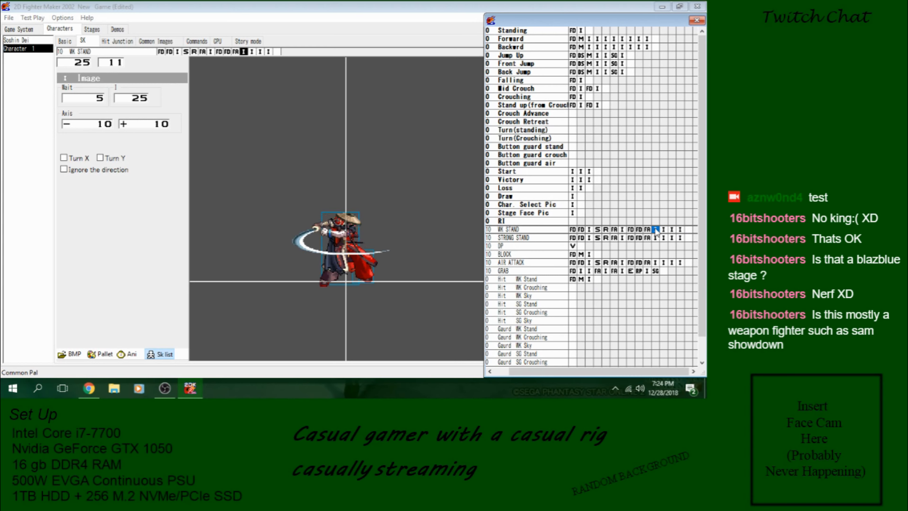
Step: Copy the sword-swing image and its two defense frames from STRONG STAND into DP after the variable, and set the image's wait to 25
left_click(656, 238)
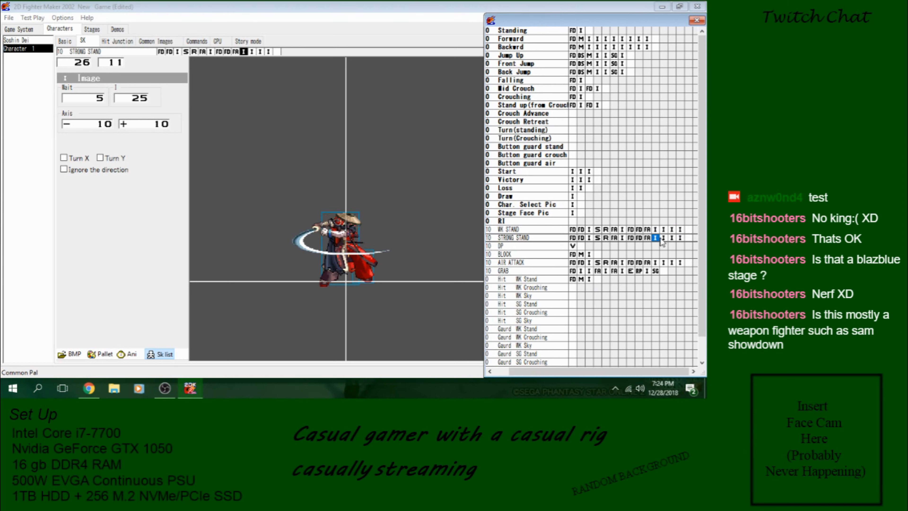
left_click(581, 246)
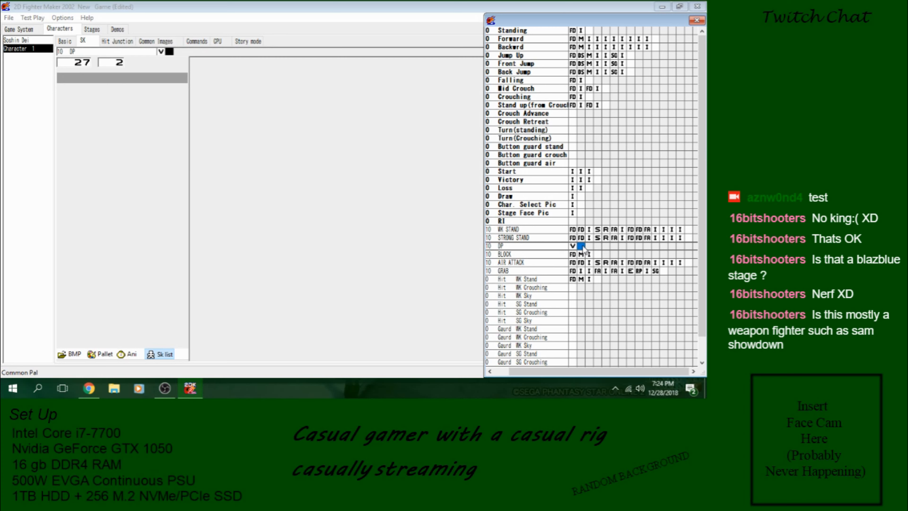
left_click(633, 238)
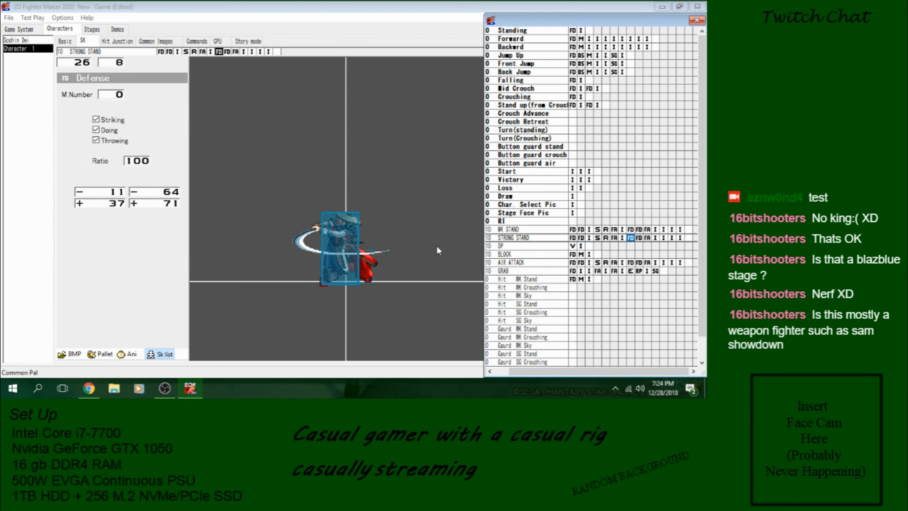
left_click(581, 246)
left_click(637, 238)
key("ctrl+c")
left_click(589, 247)
key("ctrl+v")
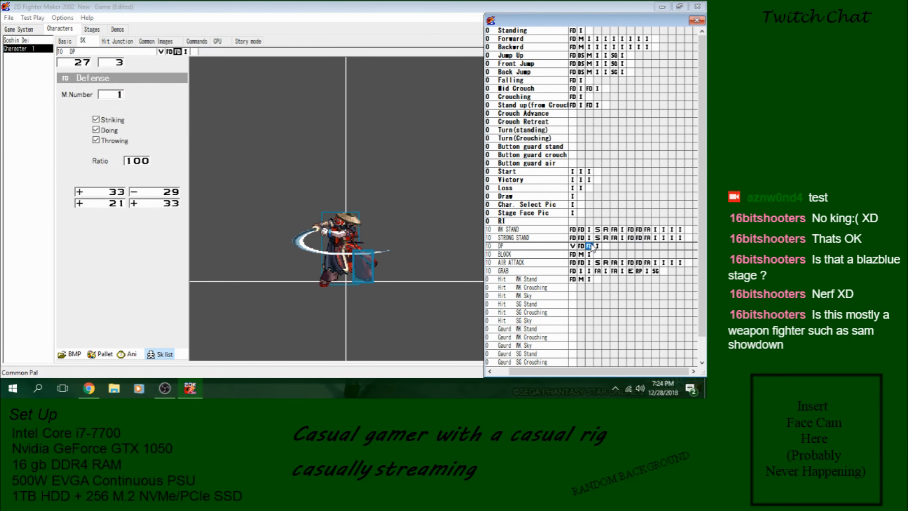
left_click(597, 247)
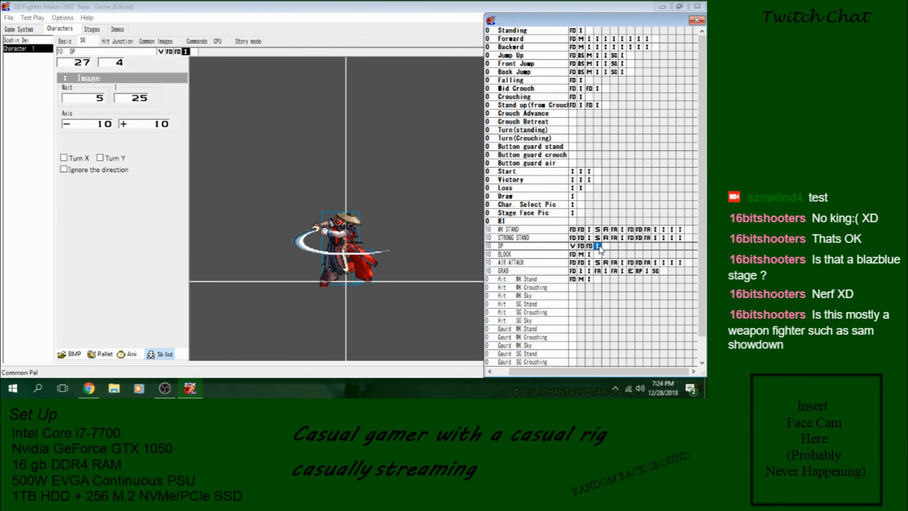
left_click(93, 101)
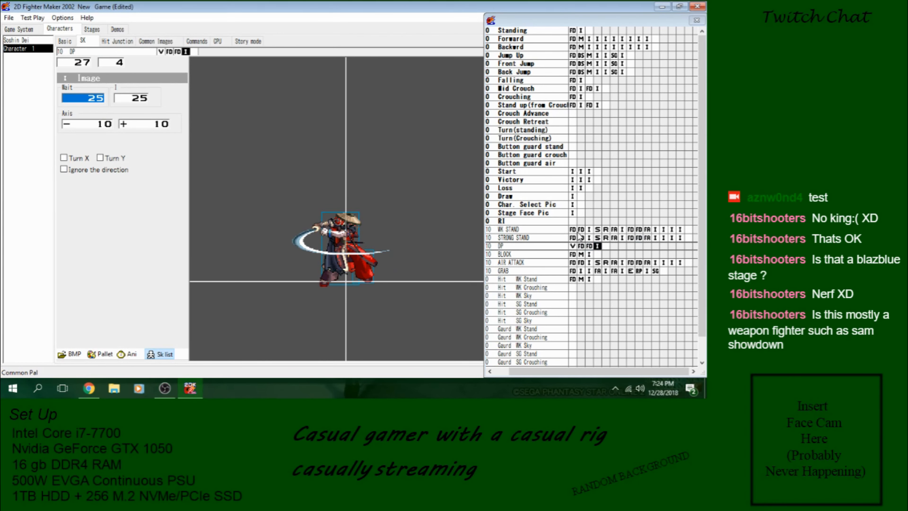
Step: Review the DP skill's variable branch, defense frames and image, along with its assigned input command
left_click(573, 246)
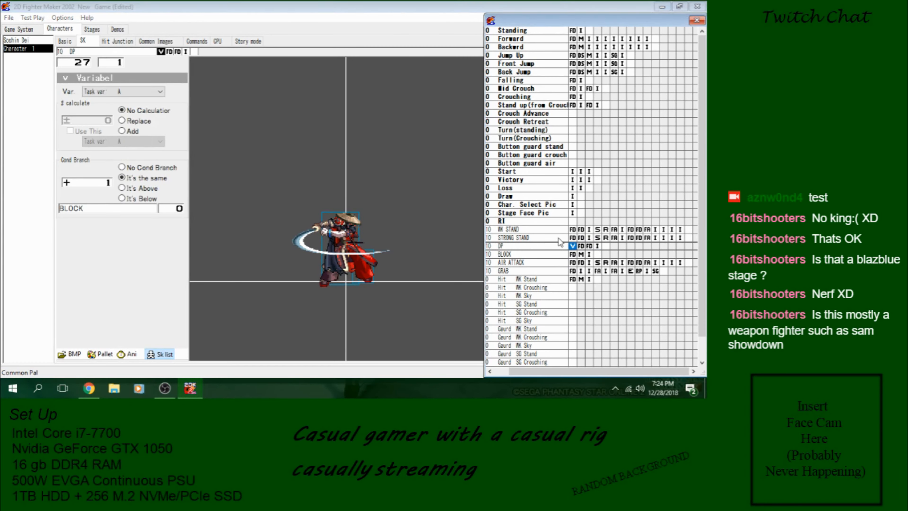
left_click(549, 246)
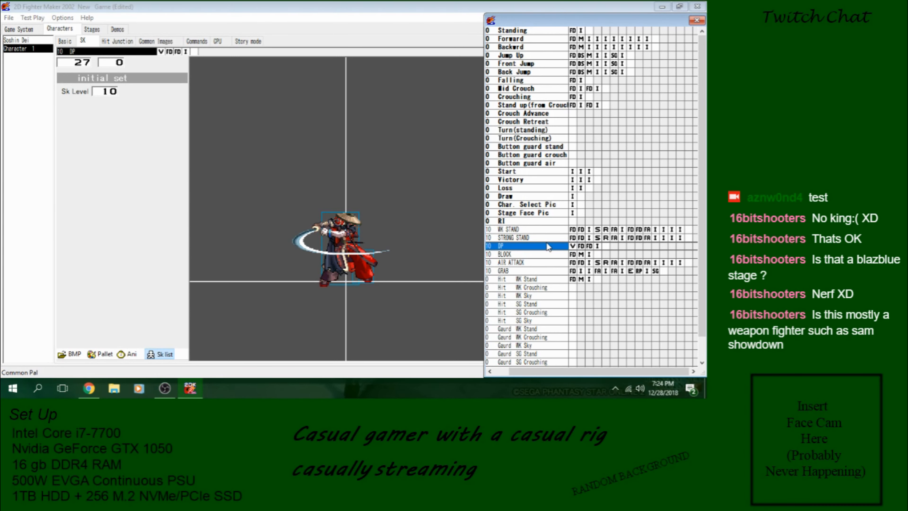
left_click(198, 41)
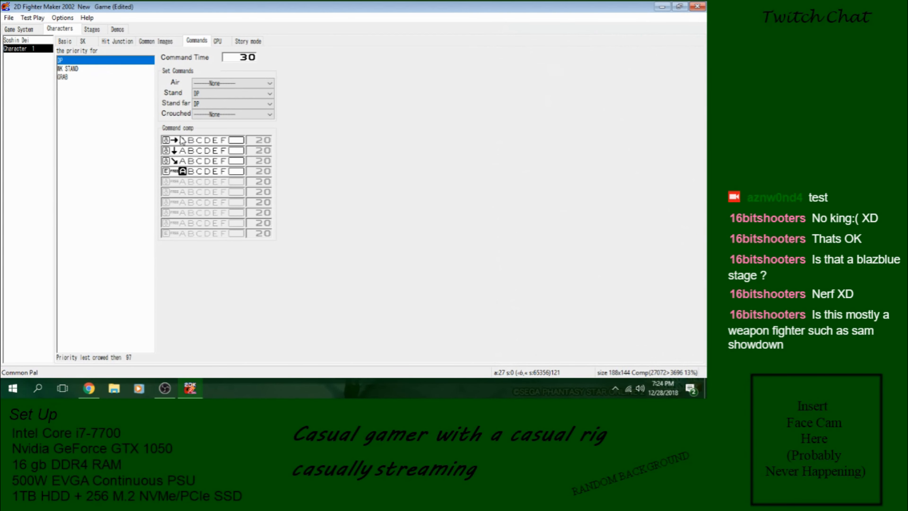
left_click(80, 42)
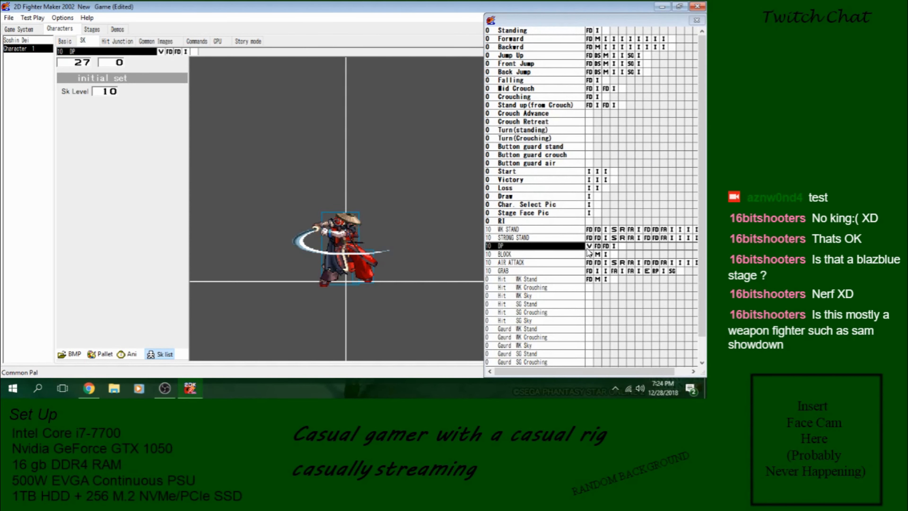
left_click(579, 246)
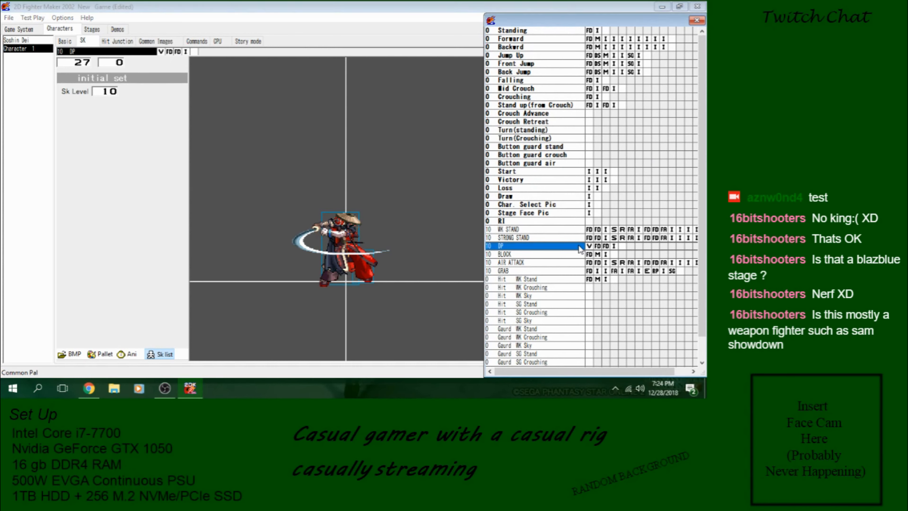
left_click(589, 246)
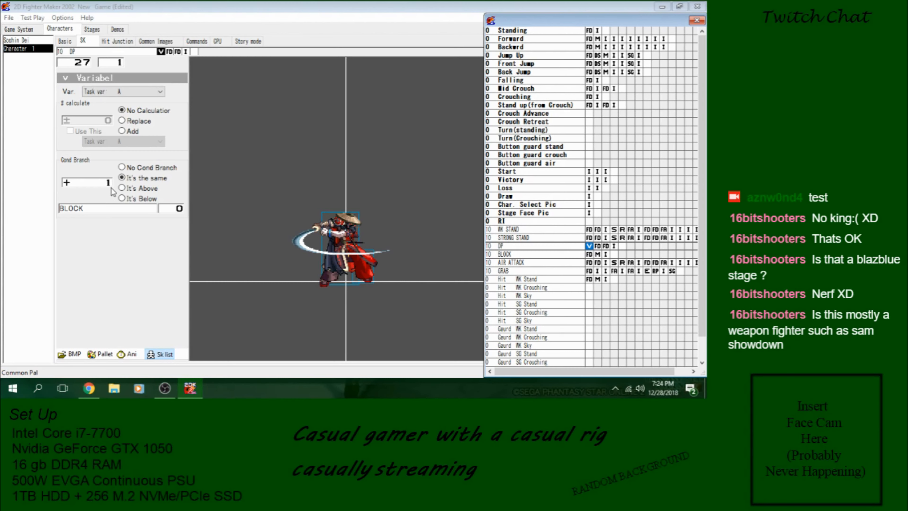
left_click(597, 247)
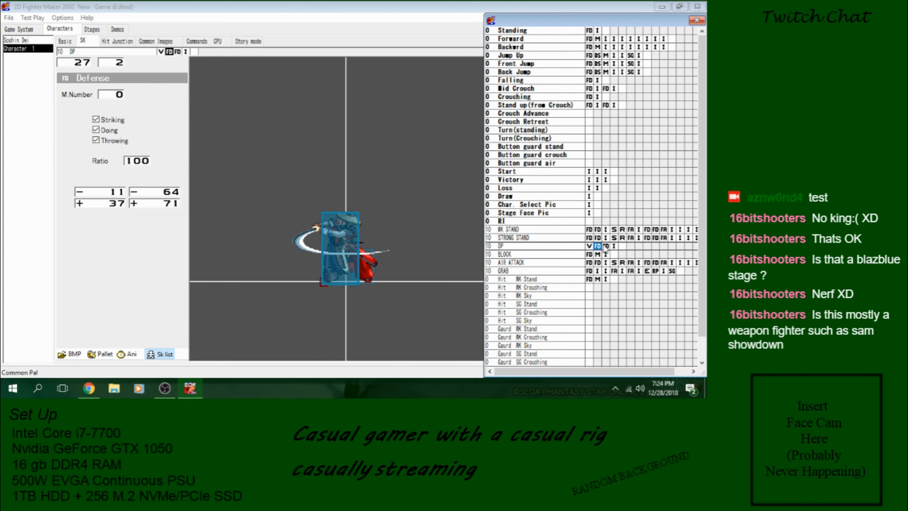
left_click(605, 247)
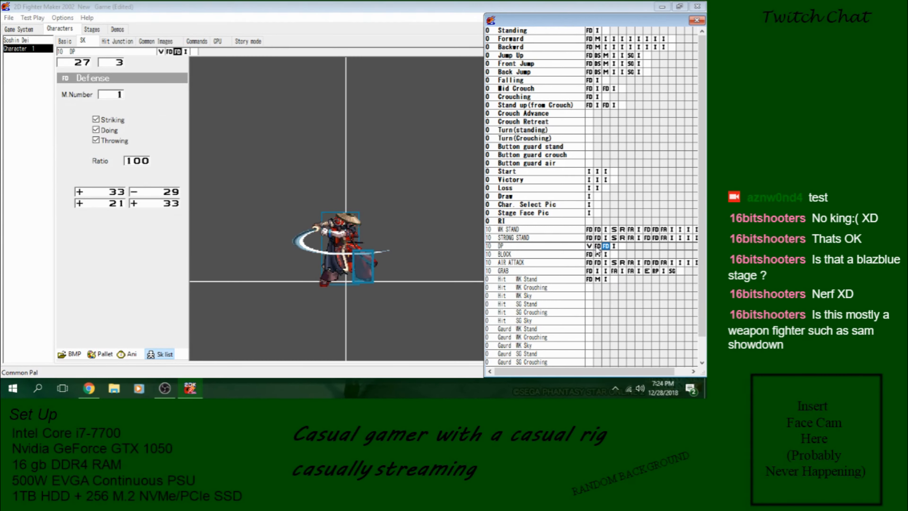
left_click(614, 246)
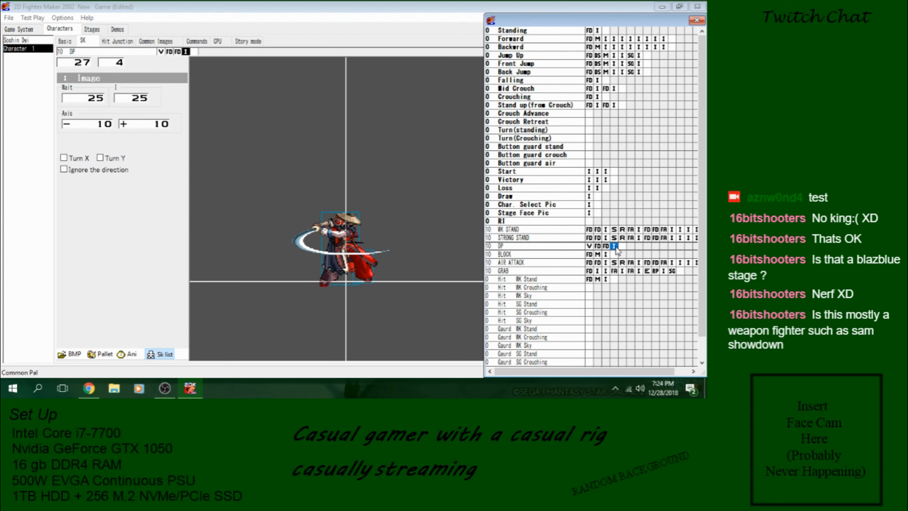
left_click(606, 247)
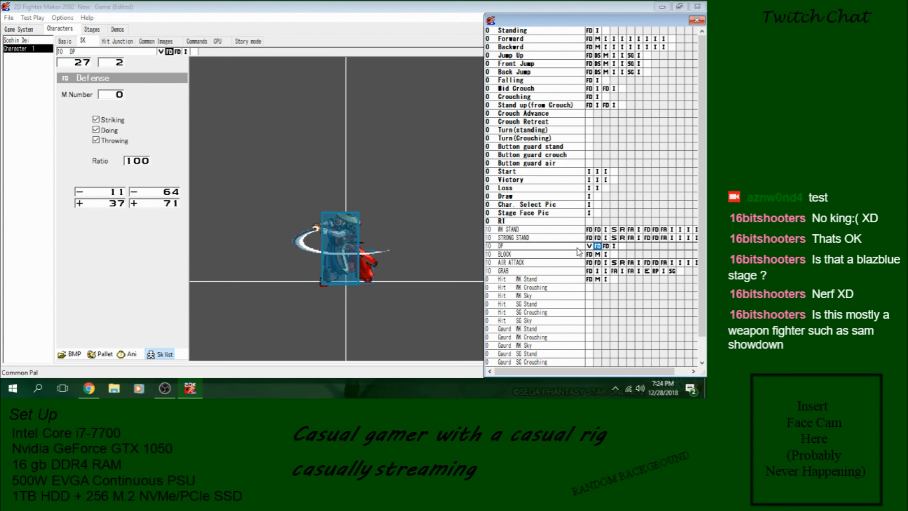
left_click(579, 250)
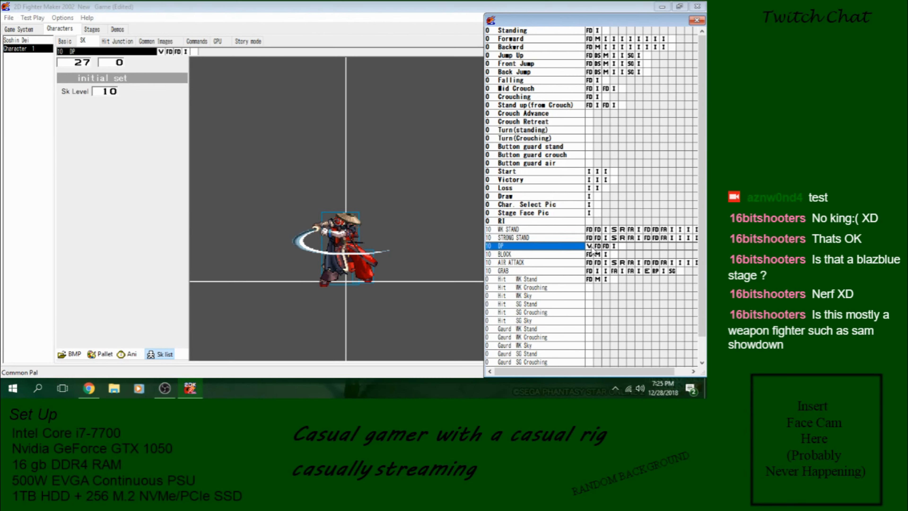
left_click(589, 247)
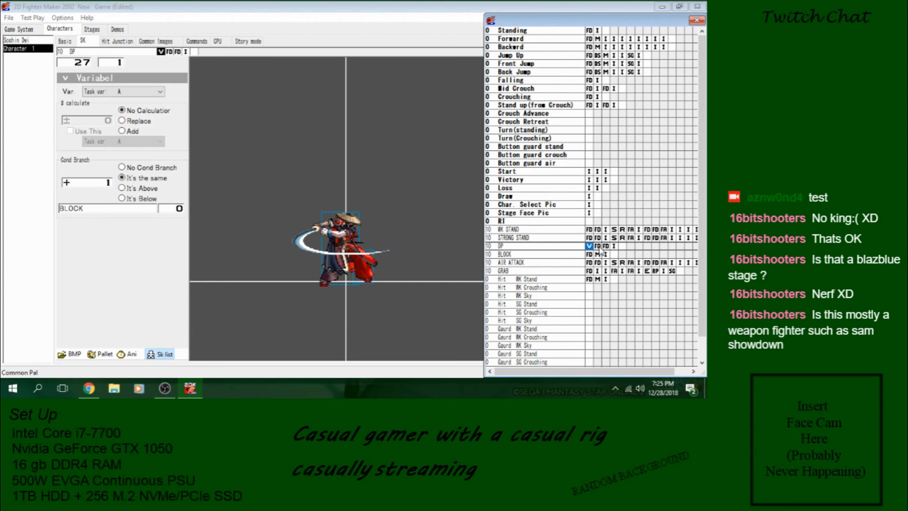
Step: Add a second variable block before DP's defense frames that replaces Task var A with +1
right_click(598, 247)
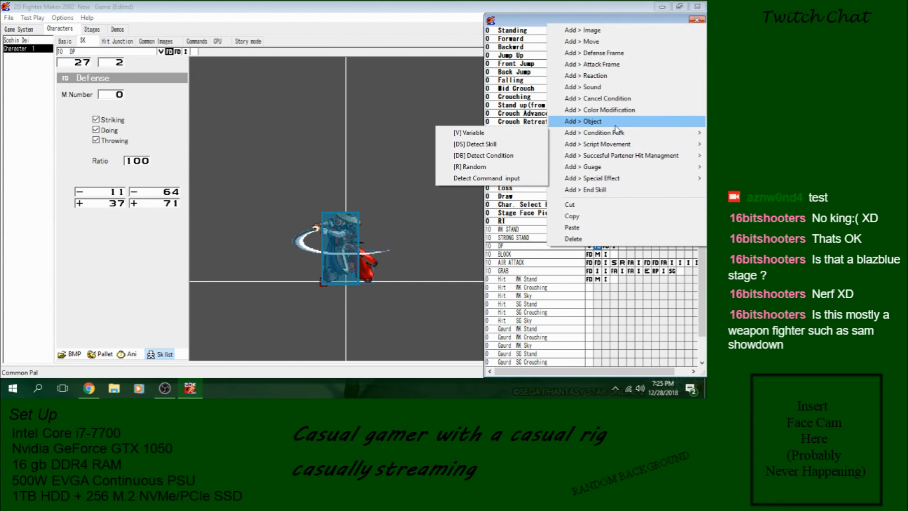
left_click(461, 132)
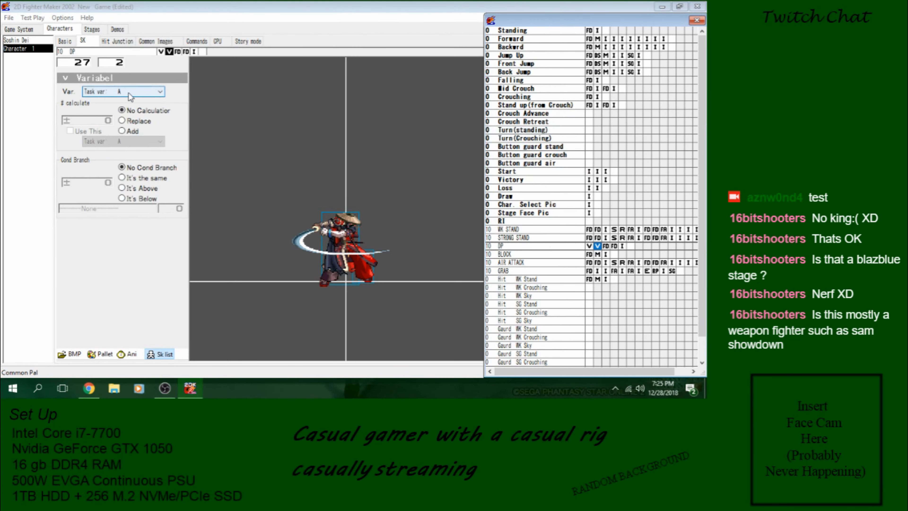
left_click(122, 121)
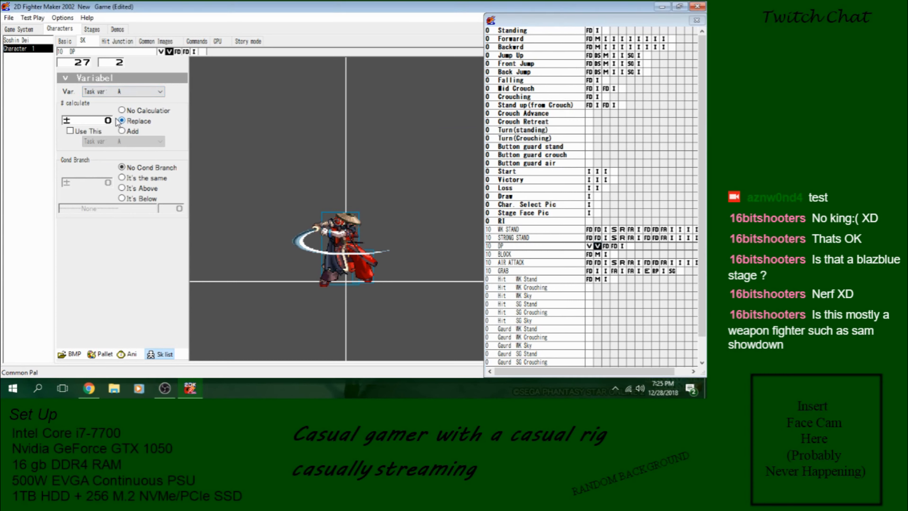
left_click(108, 122)
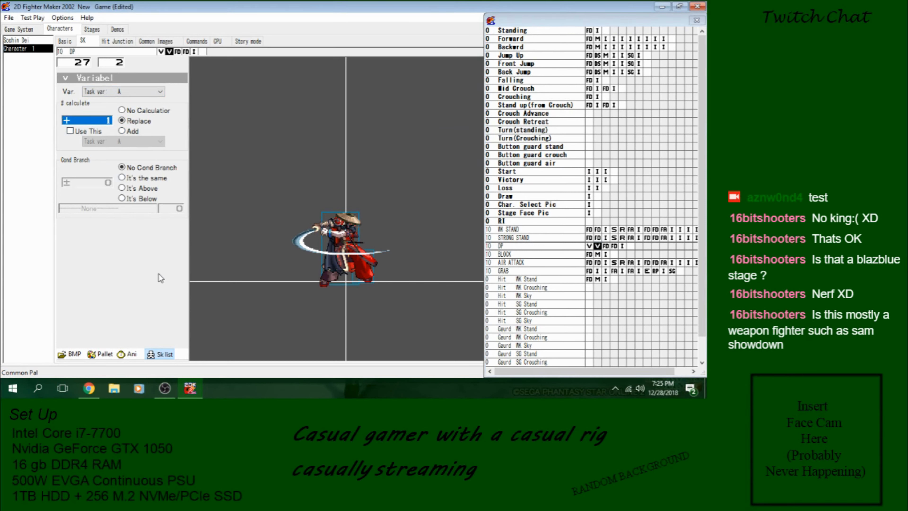
left_click(575, 247)
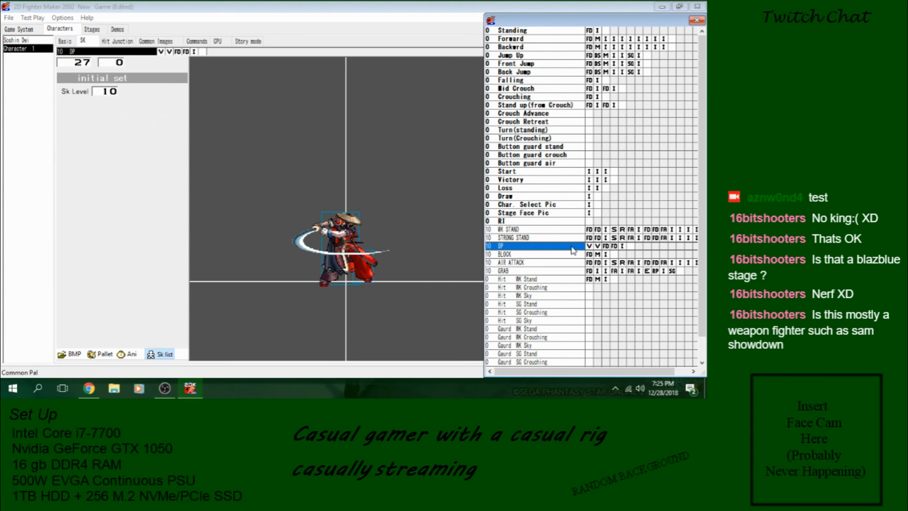
left_click(589, 246)
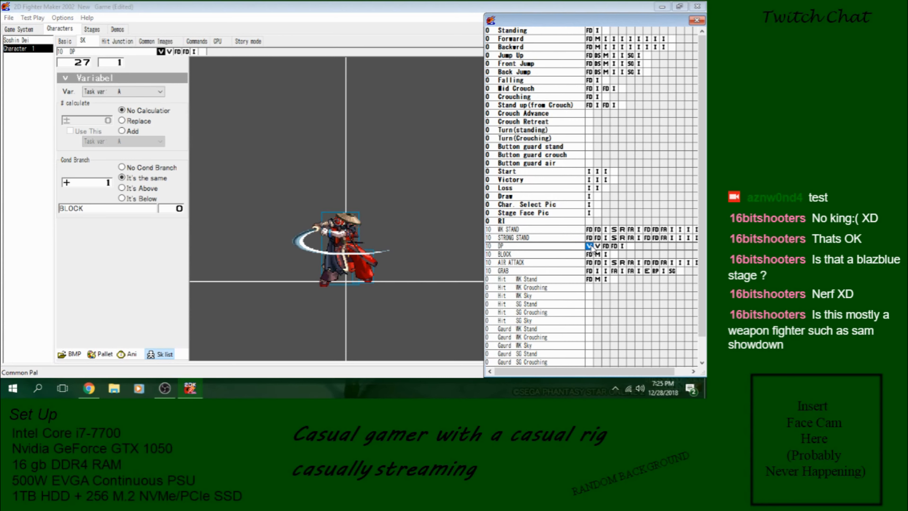
Step: Review the DP skill's two variable blocks, defense frames and image, along with the BLOCK skill it branches to
left_click(597, 247)
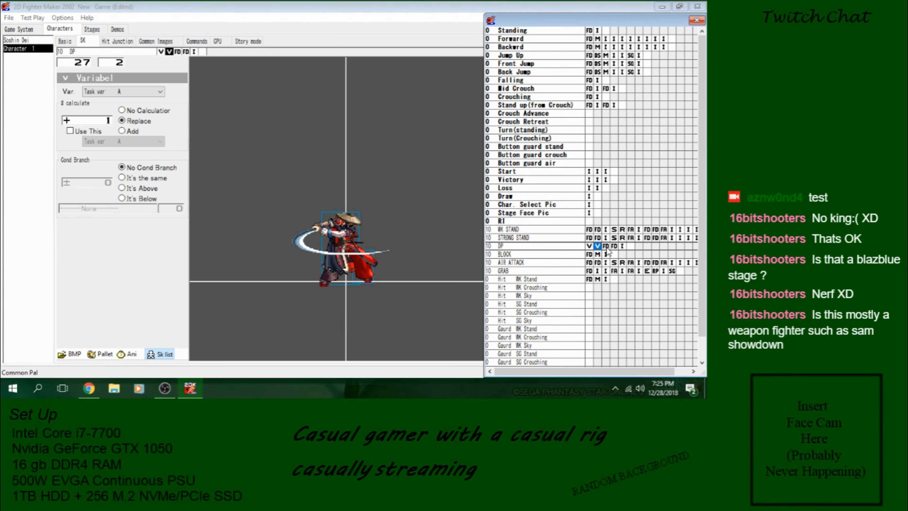
left_click(606, 246)
left_click(613, 246)
left_click(622, 246)
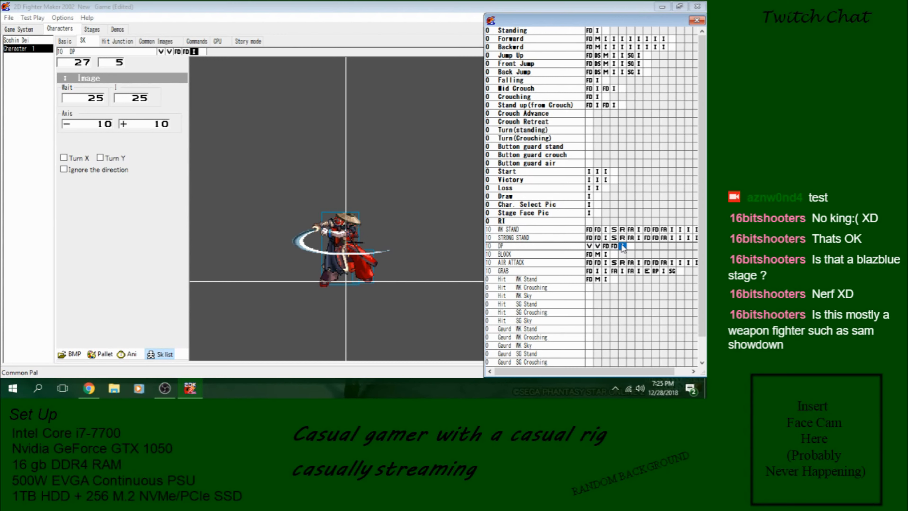
left_click(589, 247)
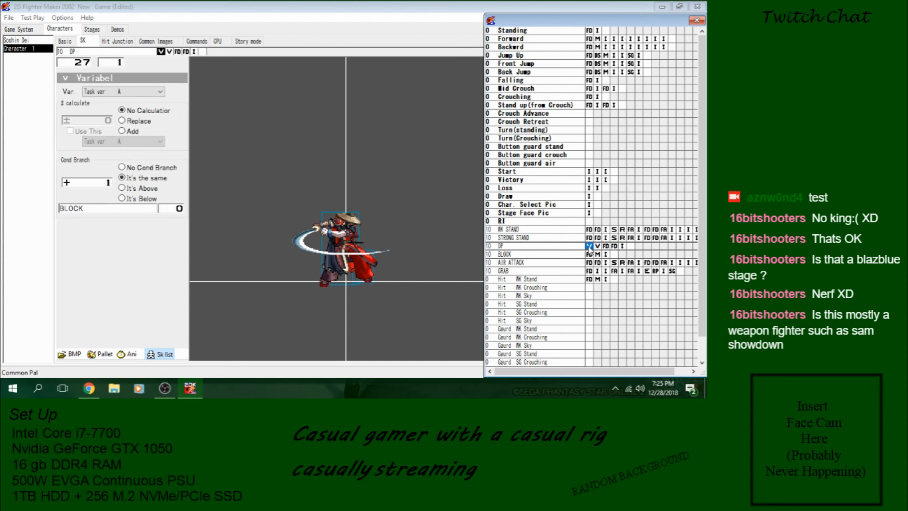
left_click(579, 255)
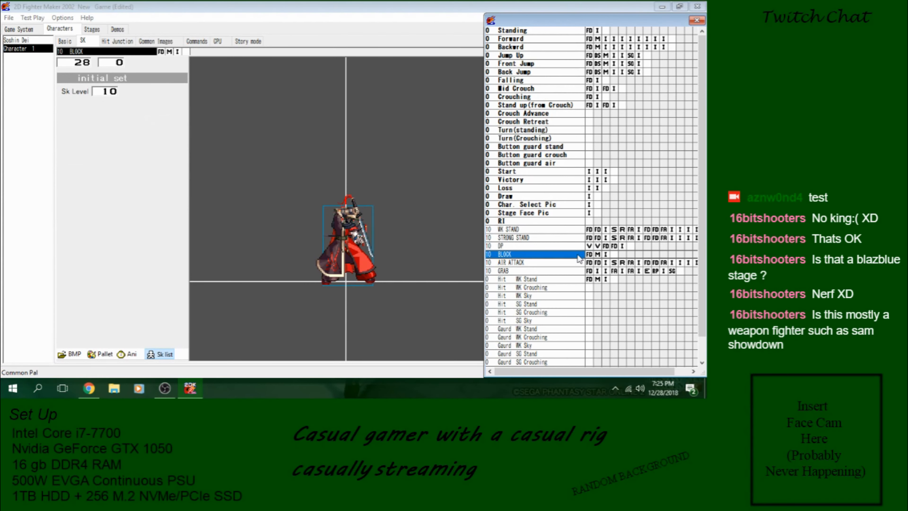
left_click(589, 247)
Step: Save the game, try to open a test play, and dismiss the message about the demos
left_click(9, 17)
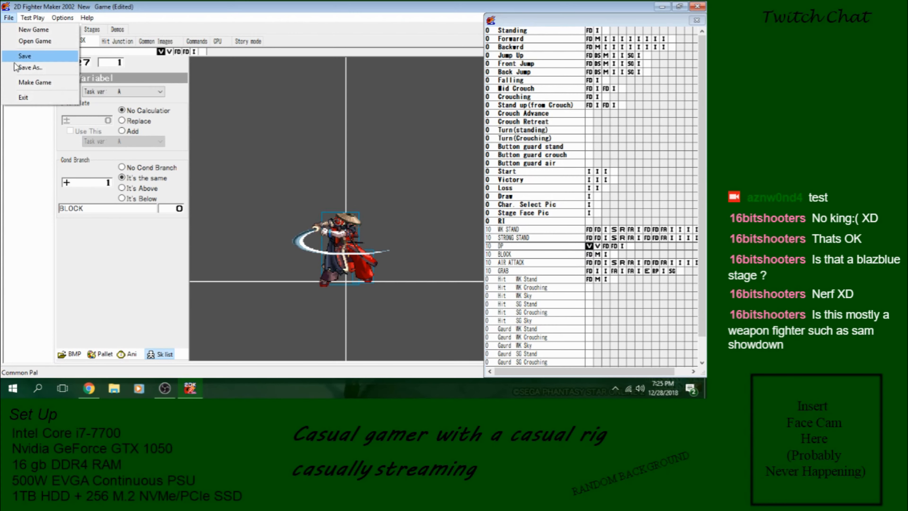
left_click(16, 56)
left_click(39, 19)
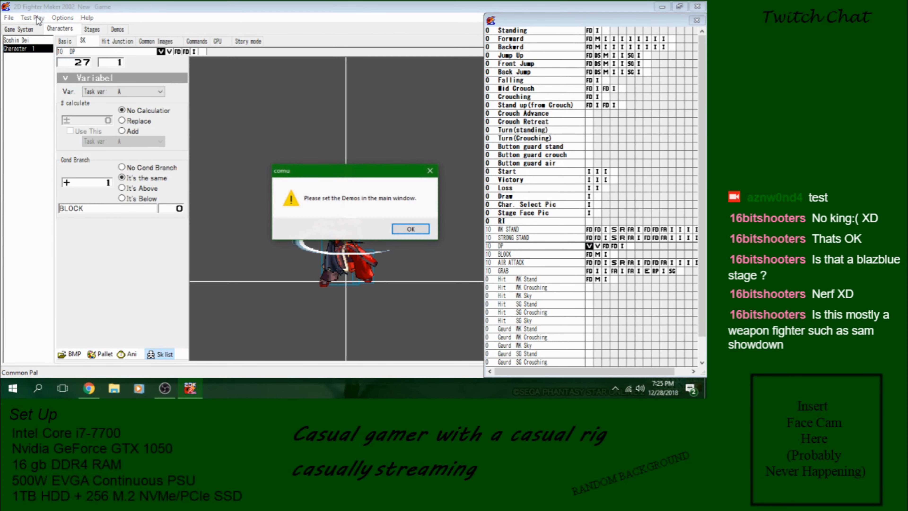
key("Return")
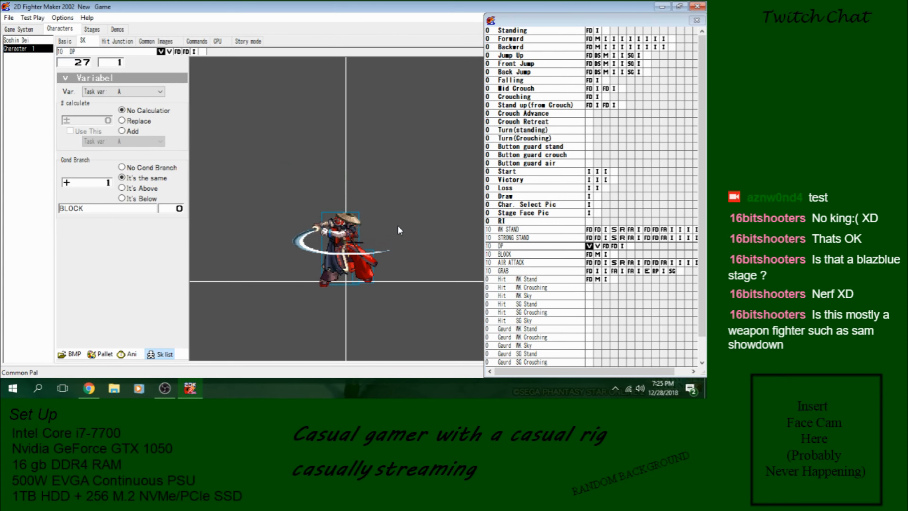
Step: Set the title demo to Demo 1 in the game system's basic settings and return to the character's skills
left_click(15, 28)
left_click(14, 41)
left_click(154, 132)
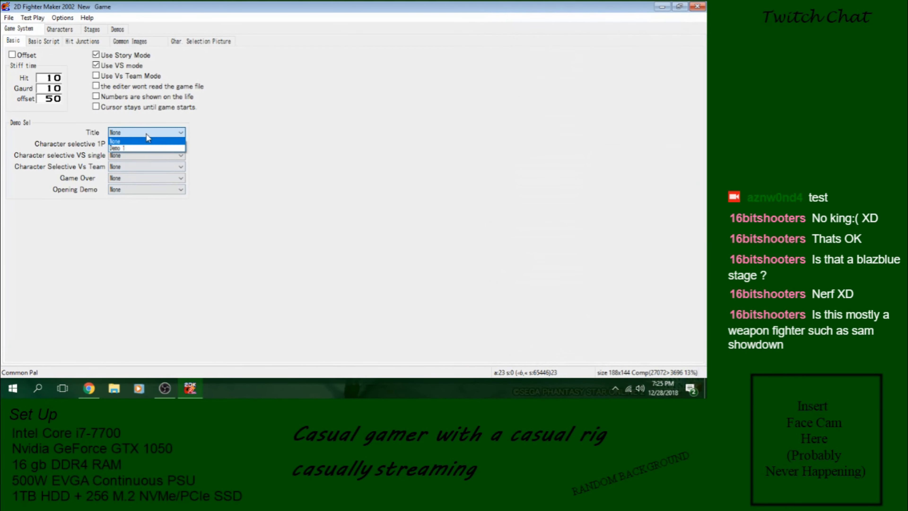
left_click(168, 143)
left_click(60, 29)
left_click(32, 18)
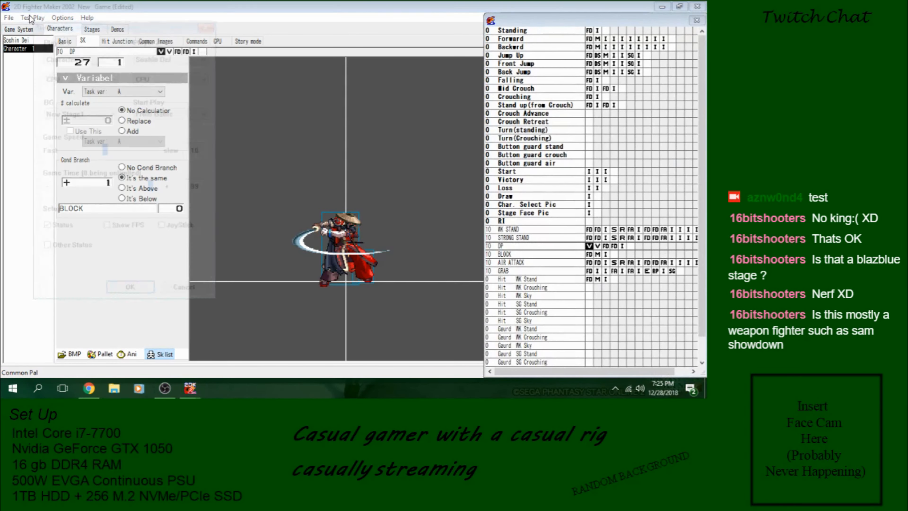
left_click(187, 295)
left_click(26, 20)
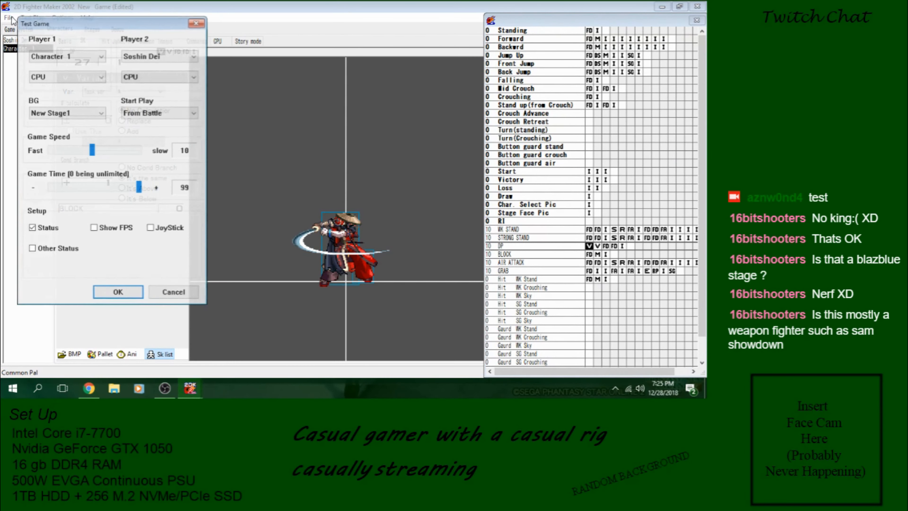
key("Escape")
Step: Save the game and start a test play with both Player 1 and Player 2 set to Player control
left_click(8, 18)
left_click(25, 57)
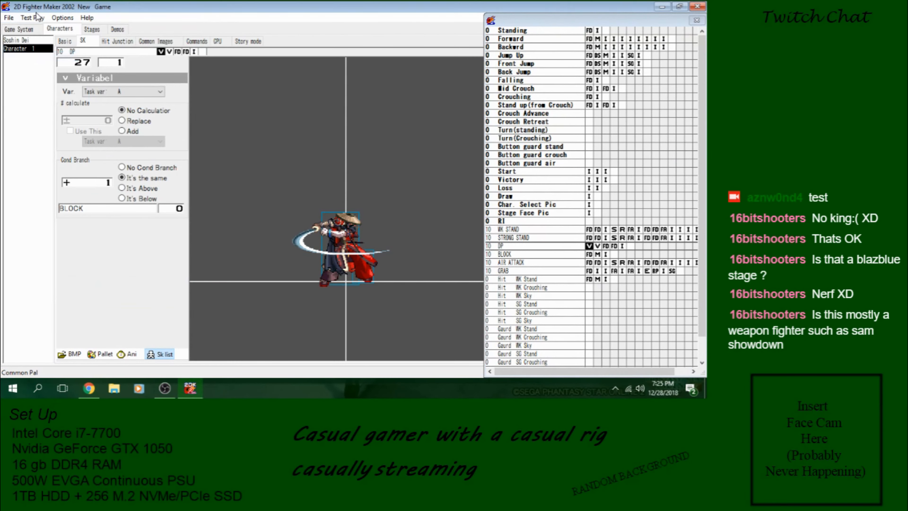
left_click(32, 17)
left_click(114, 75)
left_click(71, 89)
left_click(178, 75)
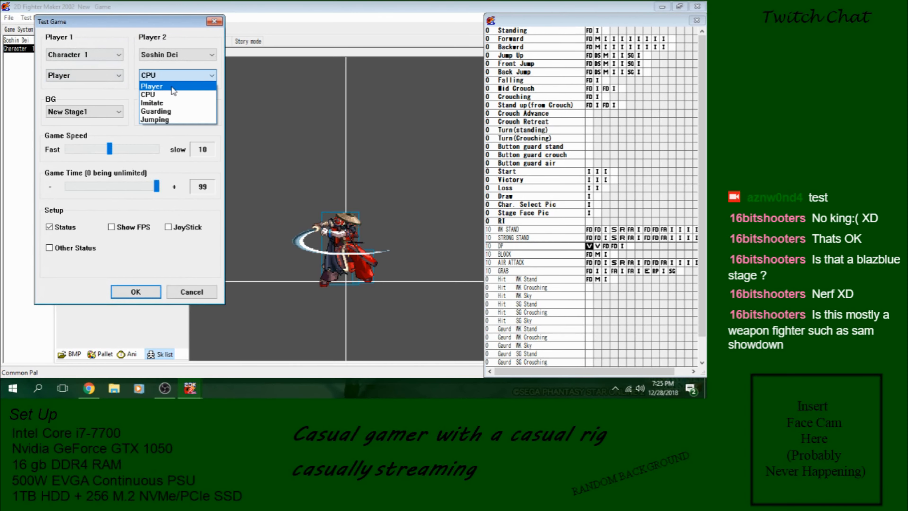
left_click(168, 91)
left_click(135, 291)
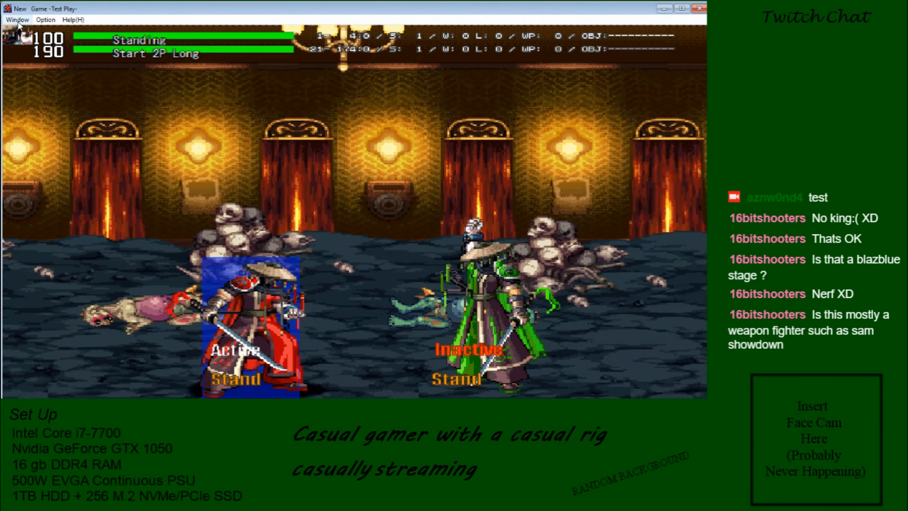
Step: Adjust the test play window, try the first fighter's movement, and close the test
left_click(681, 8)
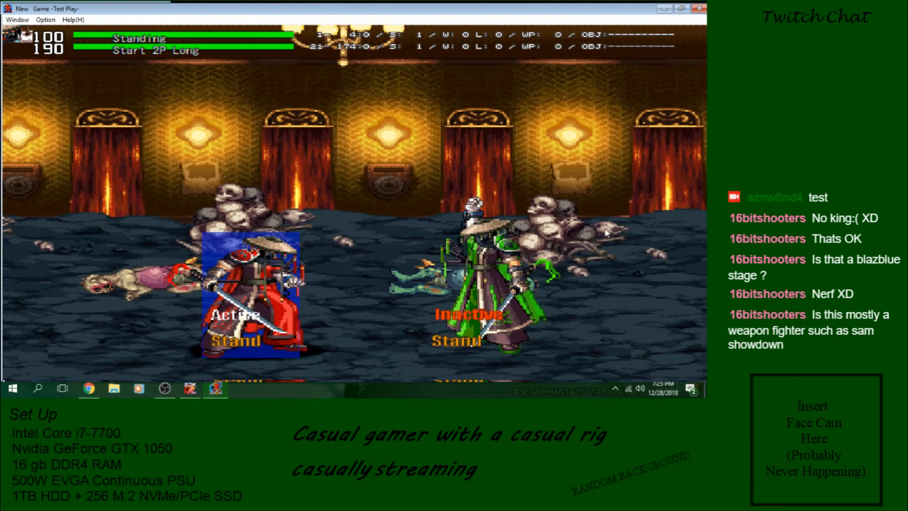
key("Right")
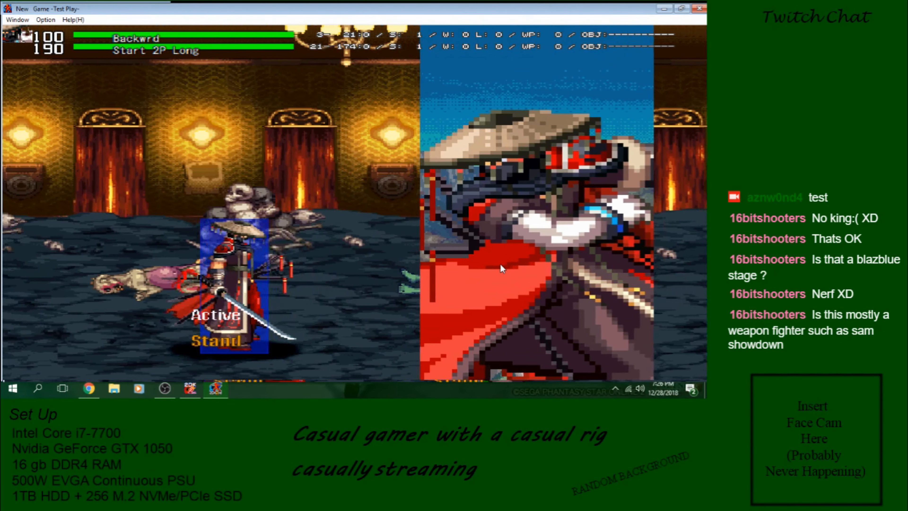
left_click(699, 8)
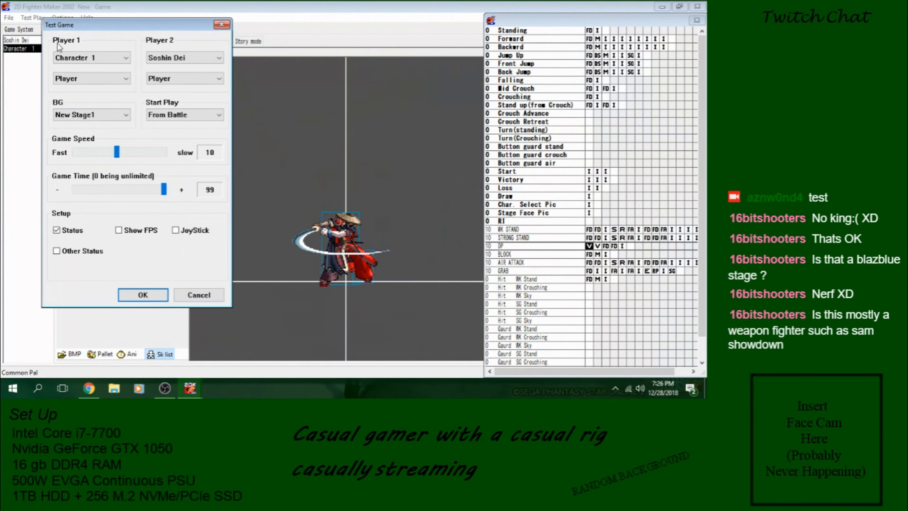
Step: Choose Character 1 as the Player 2 fighter and start the test play
left_click(162, 57)
left_click(163, 76)
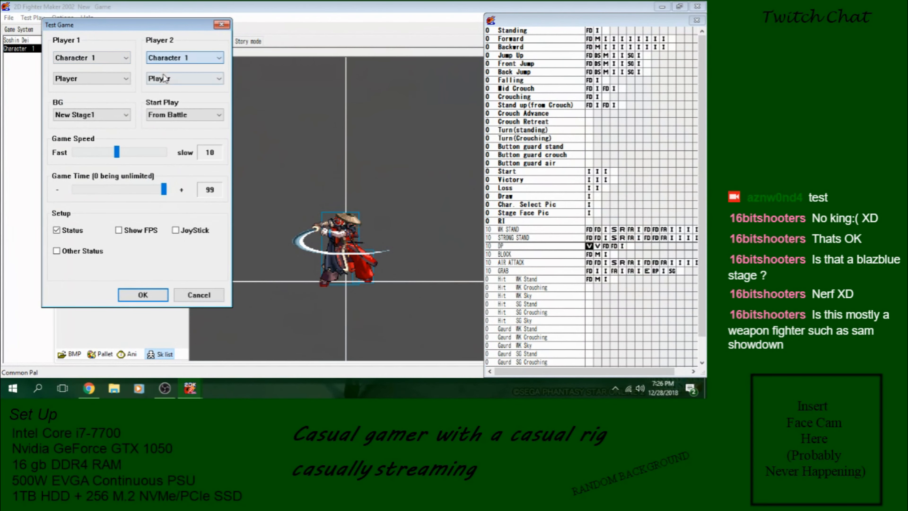
left_click(156, 301)
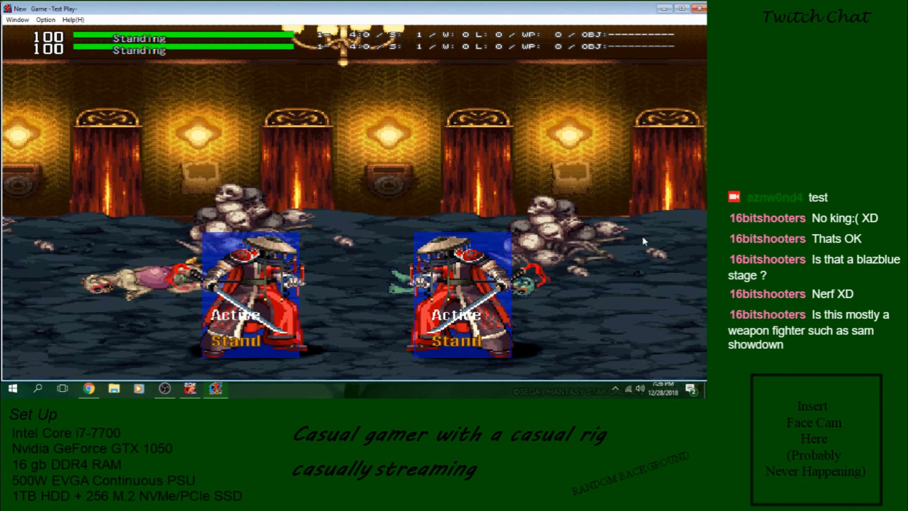
Step: Test the DP motion and repeated attacks in the match to check the branch to BLOCK, and close the test play
key("Left")
key("Right")
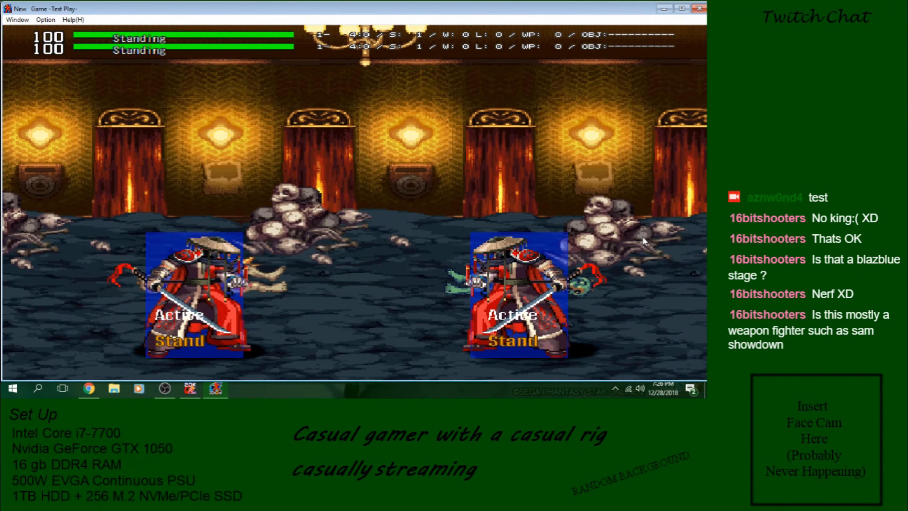
key("Right")
key("Down")
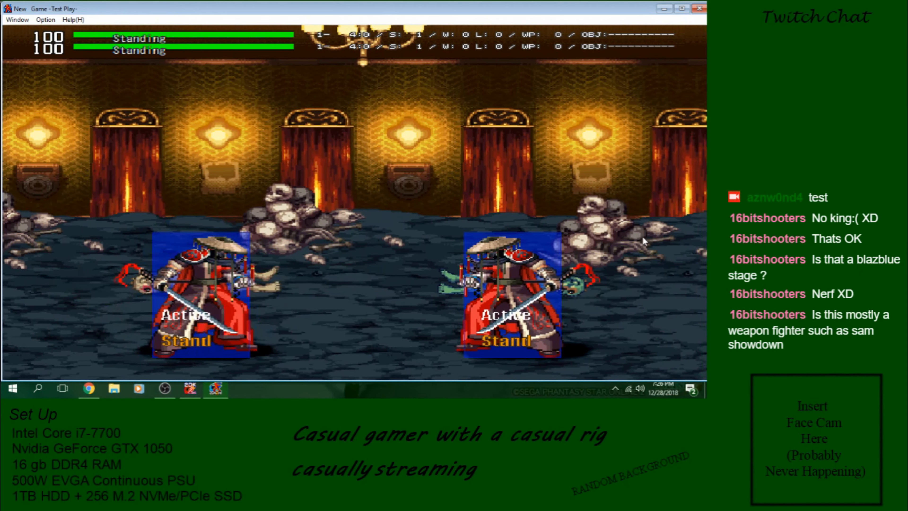
key("Right")
key("Down")
key("Right")
key("z")
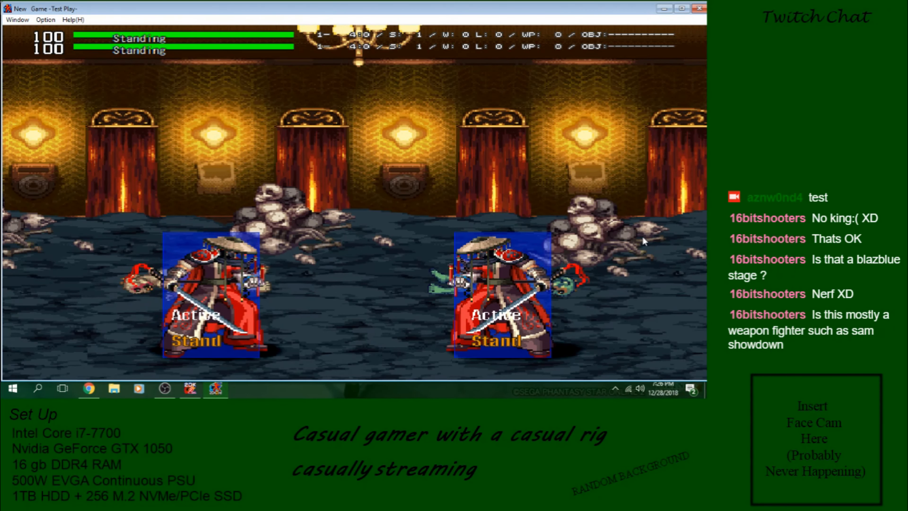
key("Left")
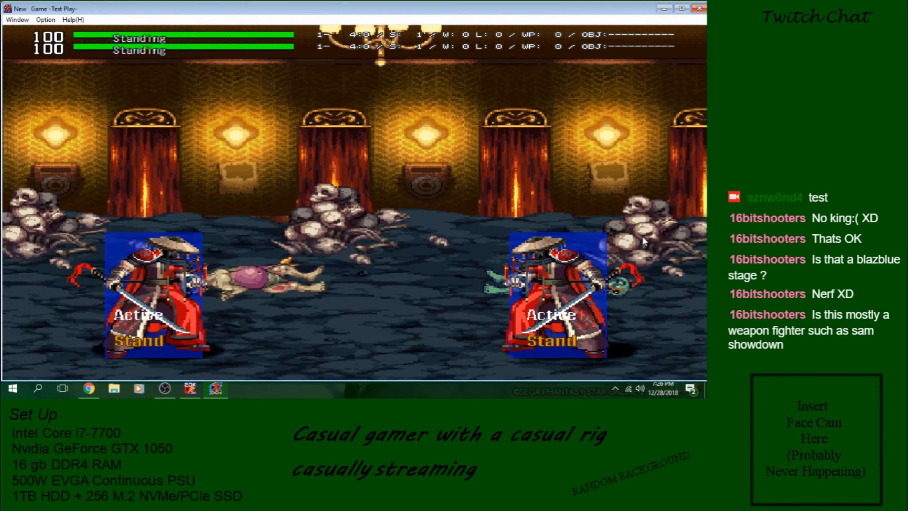
key("a")
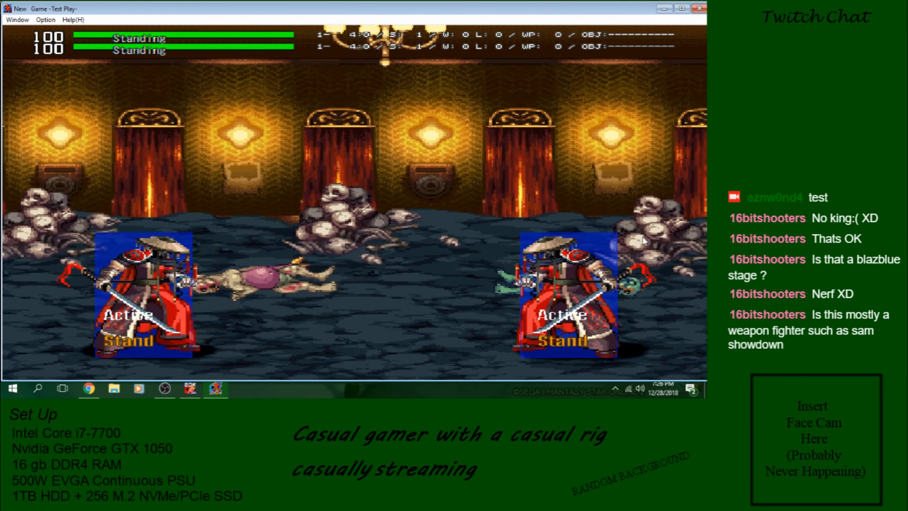
key("Down")
key("z")
key("Right")
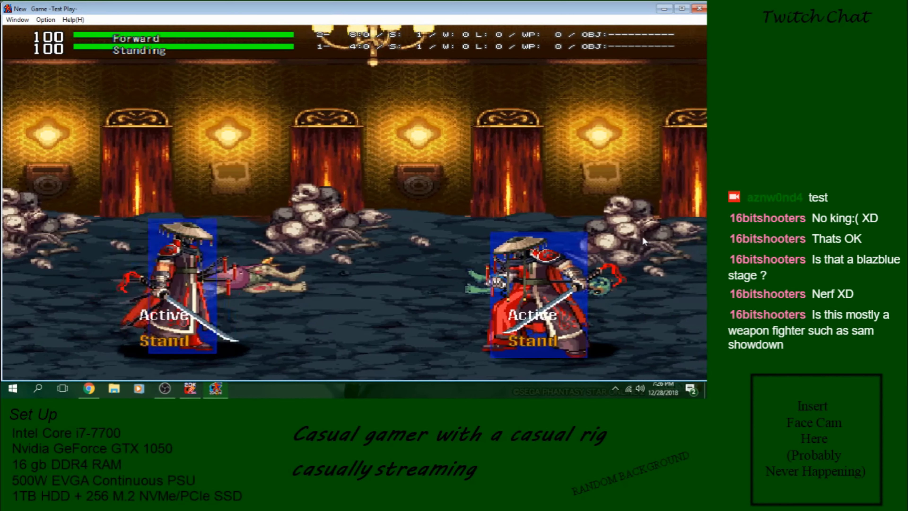
key("a")
key("Down")
key("z")
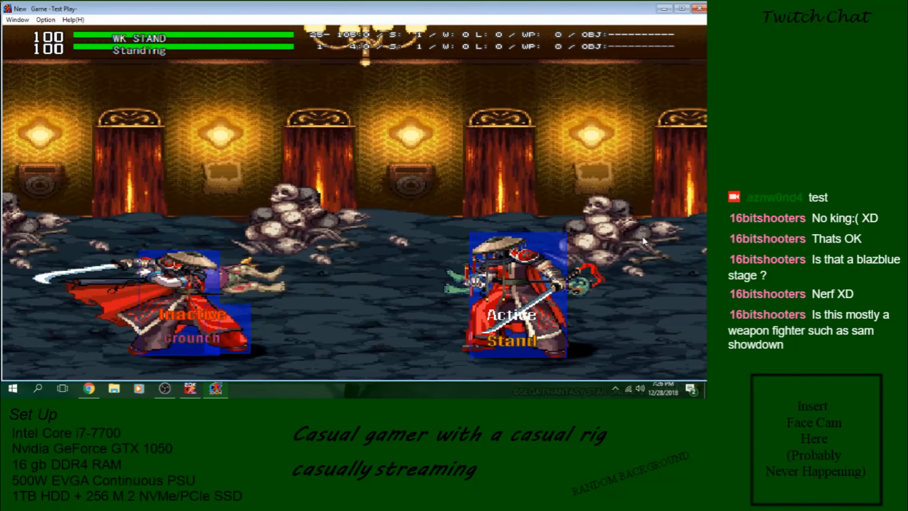
key("Right")
key("Left")
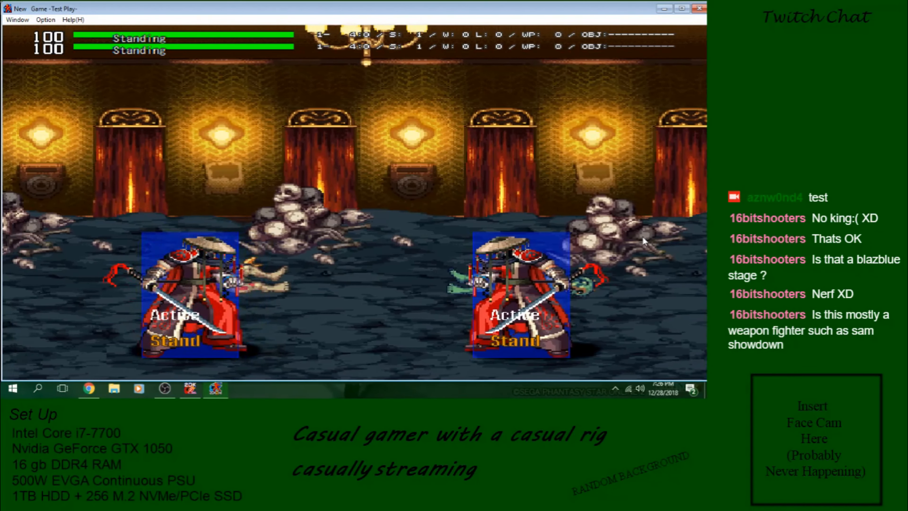
key("Right")
key("a")
key("Down")
key("a")
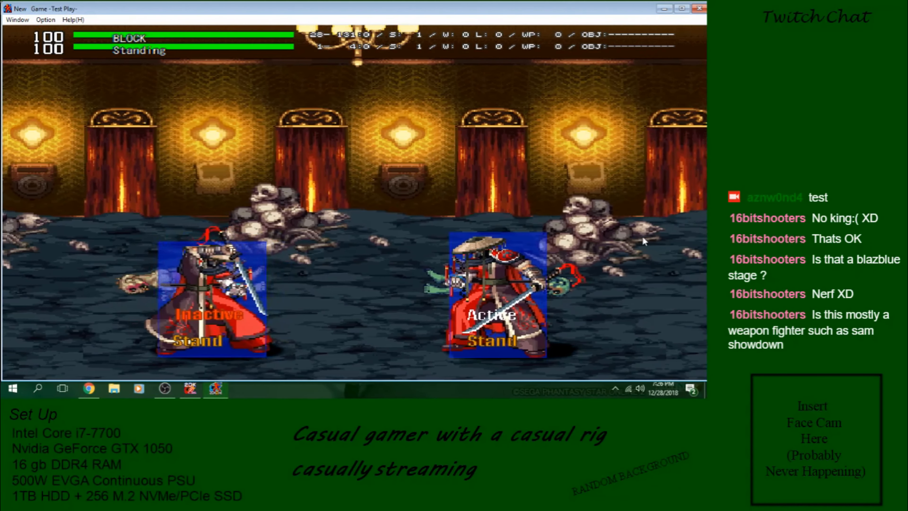
left_click(699, 7)
Step: Greatly increase the wait of the DP skill's sword-swing image
left_click(621, 246)
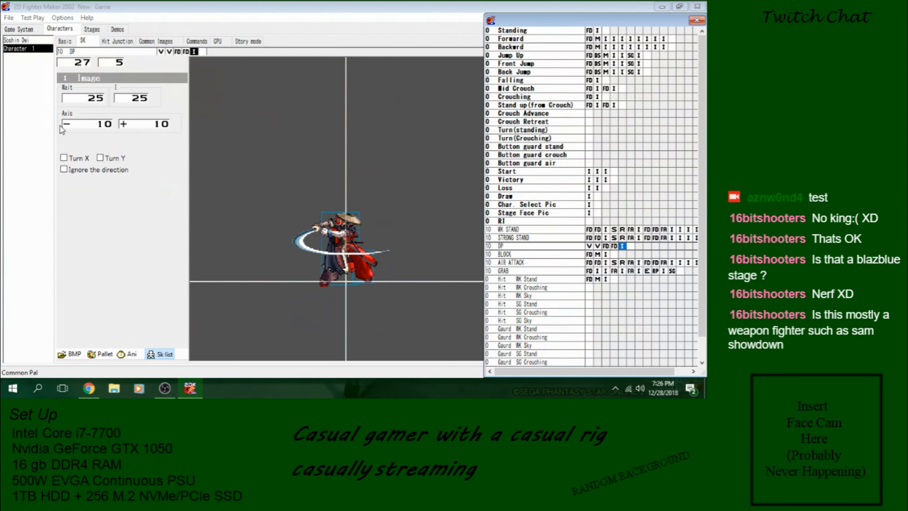
left_click(87, 100)
right_click(95, 100)
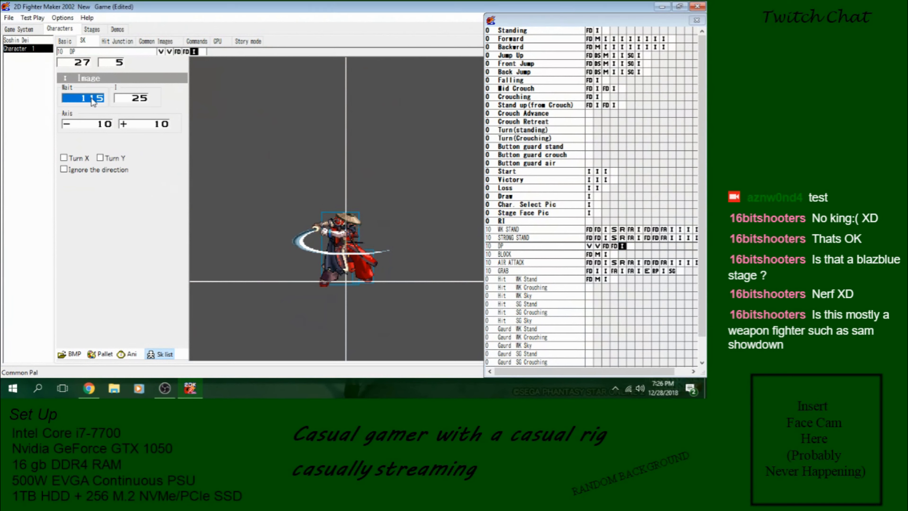
right_click(95, 100)
right_click(95, 100)
left_click(102, 100)
left_click(102, 100)
left_click(103, 100)
Step: Save the game and launch another test play with Character 1 on both sides under Player control
left_click(8, 18)
left_click(19, 56)
left_click(32, 18)
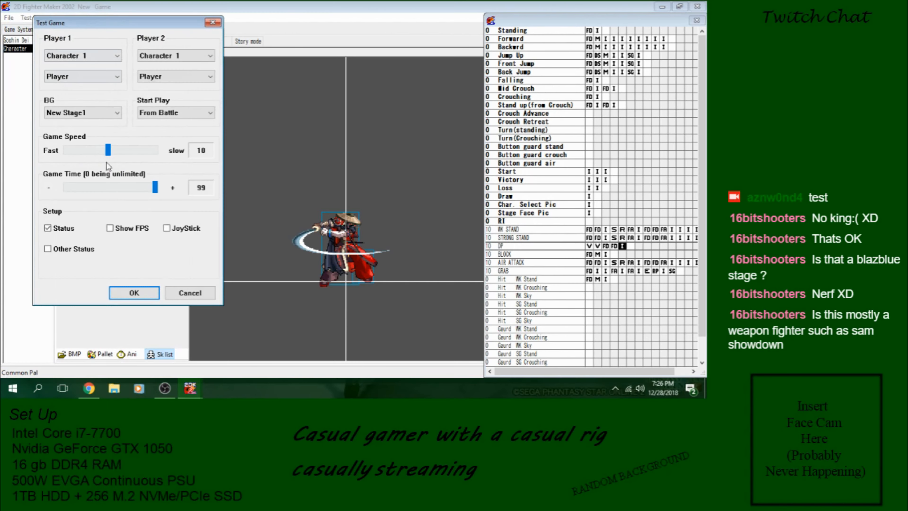
left_click(151, 291)
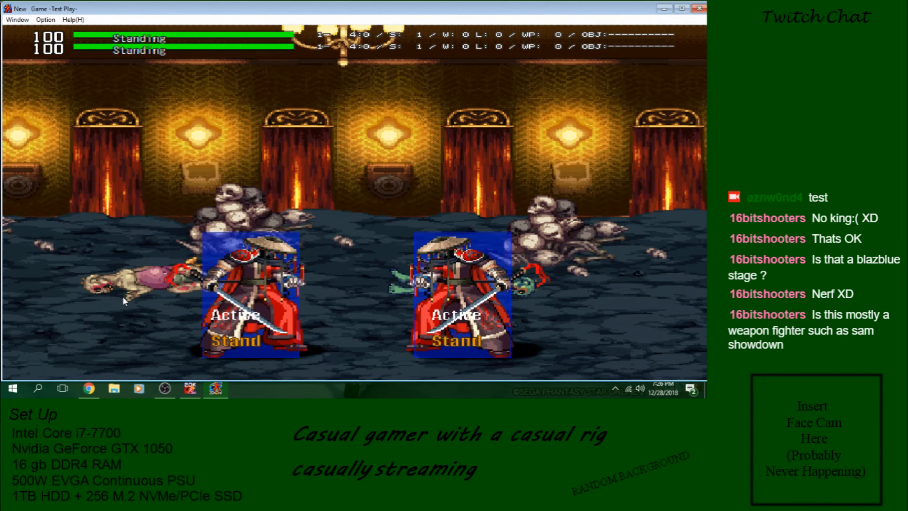
Step: Test the DP motion and repeated attacks in the match to check the branch to BLOCK, and close the test play
key("Left")
key("Right")
key("Down")
key("Right")
key("z")
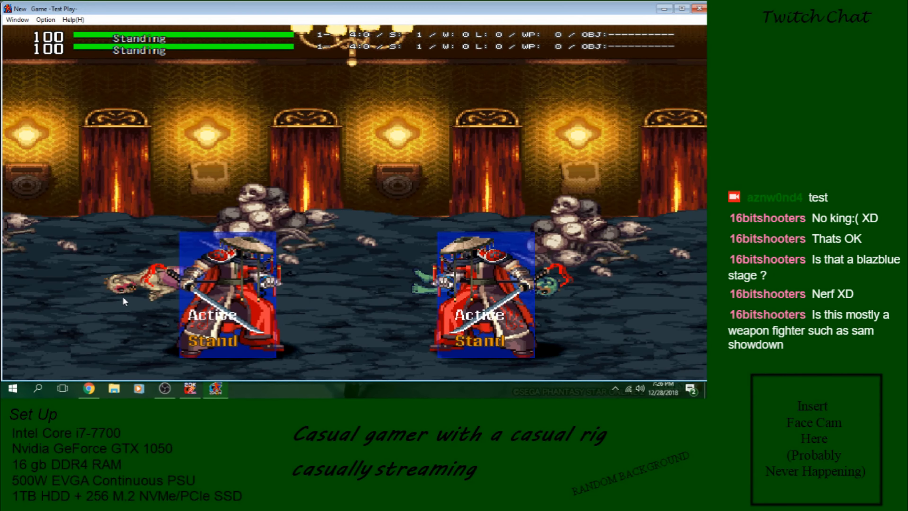
key("Left")
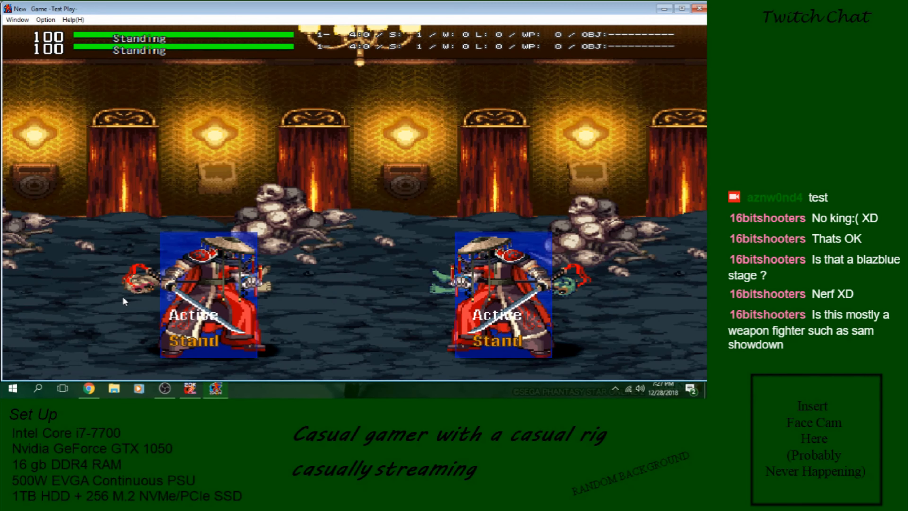
key("x")
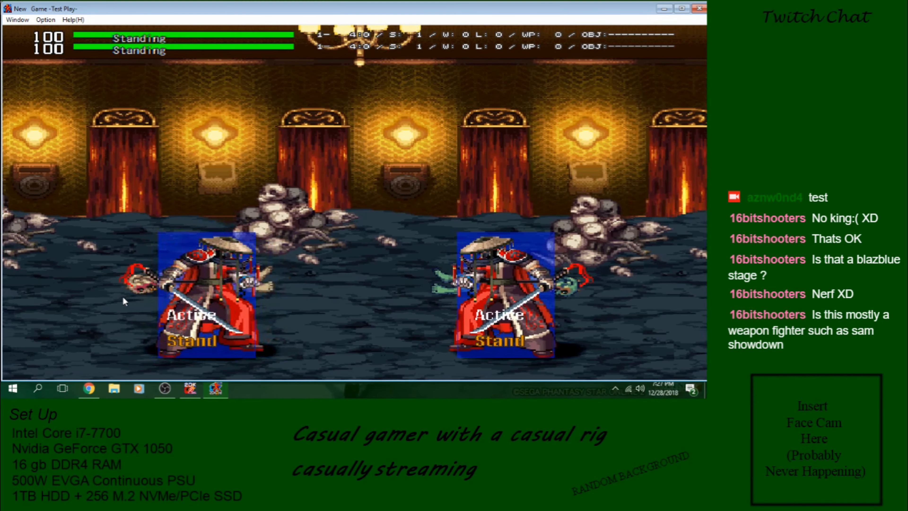
key("z")
key("Down")
key("z")
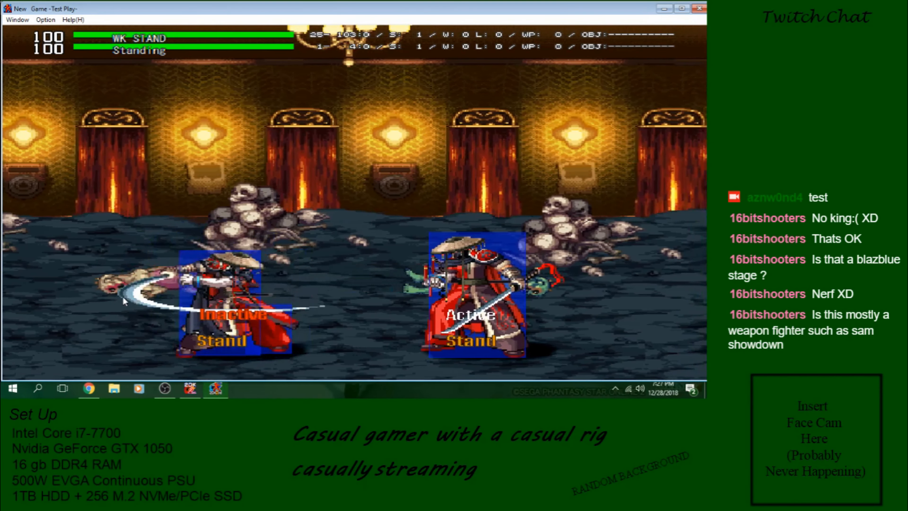
key("Left")
key("x")
key("Right")
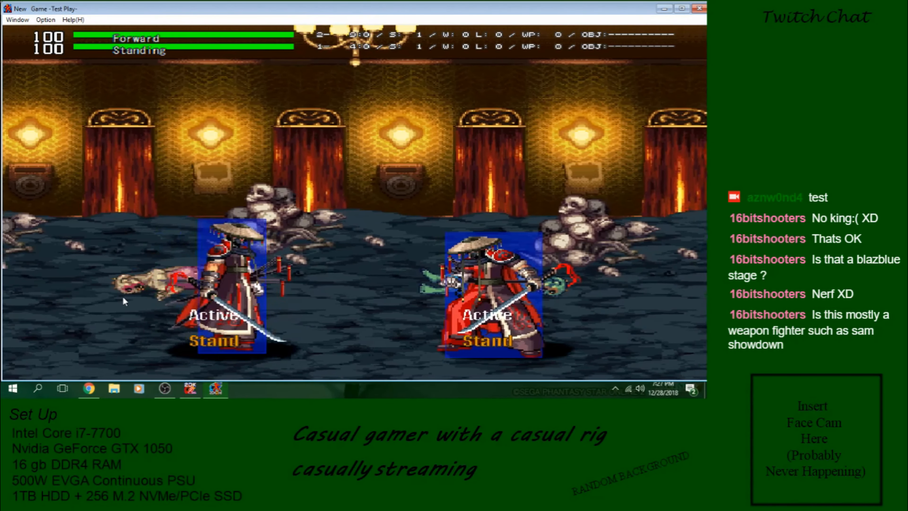
key("Right")
key("z")
key("Down")
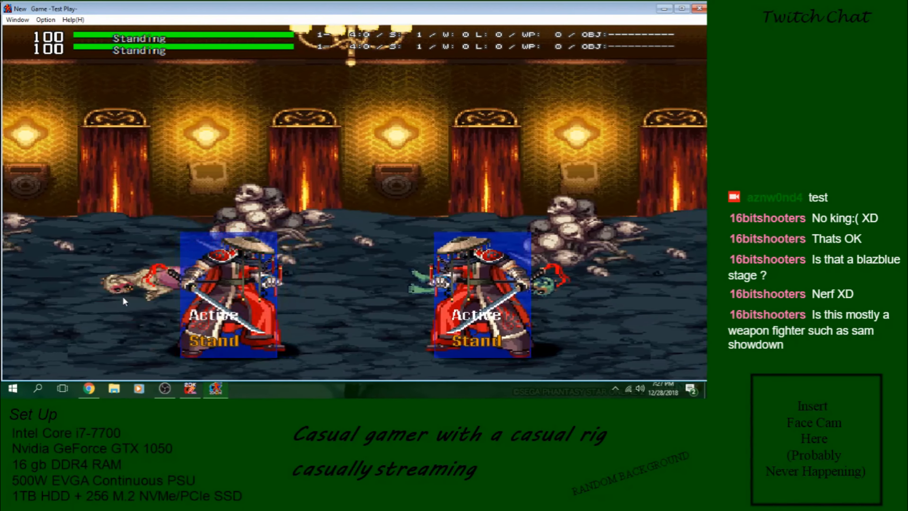
key("x")
key("Left")
key("z")
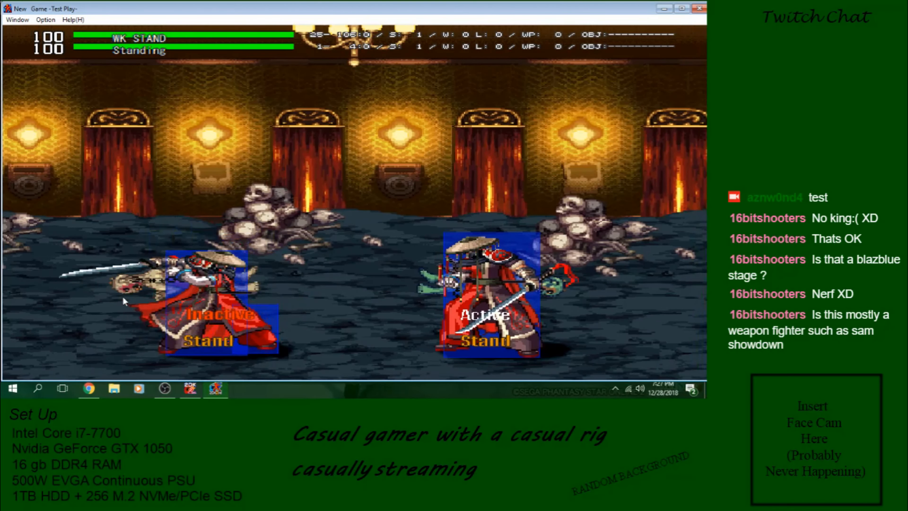
left_click(699, 8)
Step: Insert a variable block at the start of the BLOCK skill that replaces Task var A with 0
left_click(589, 247)
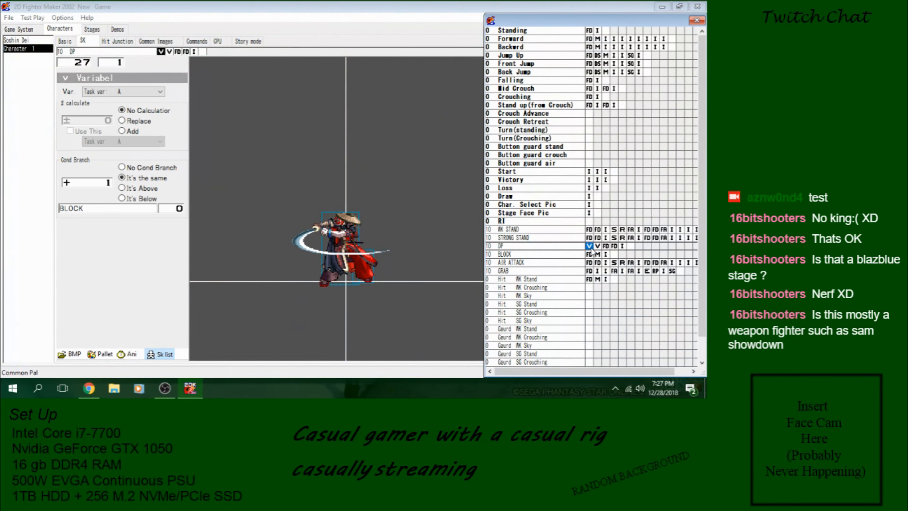
left_click(597, 246)
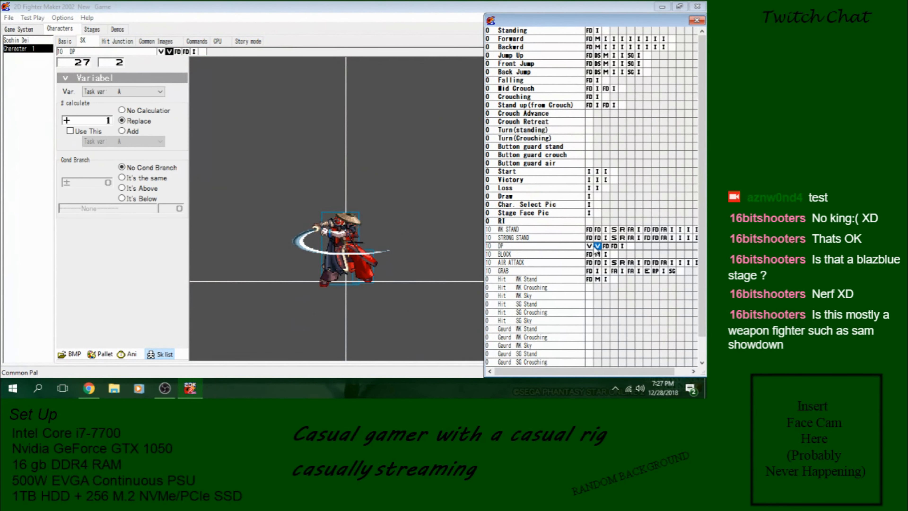
left_click(591, 246)
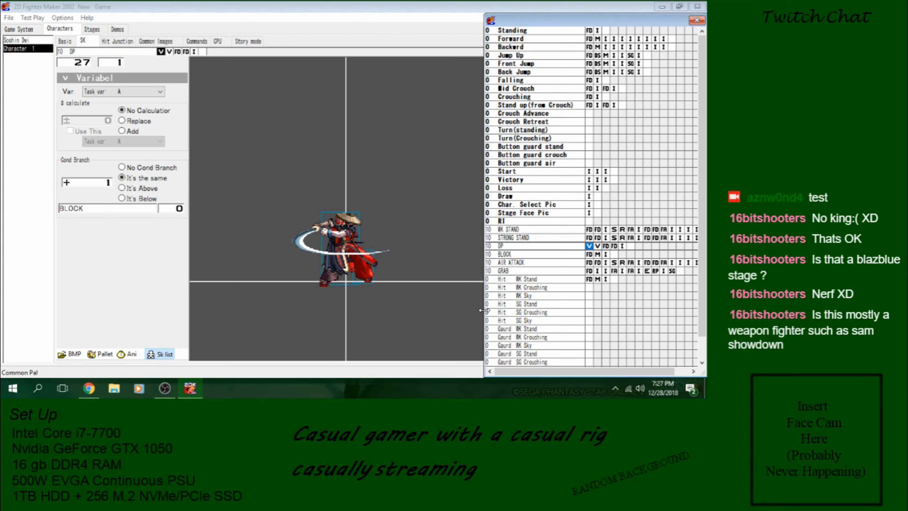
right_click(593, 255)
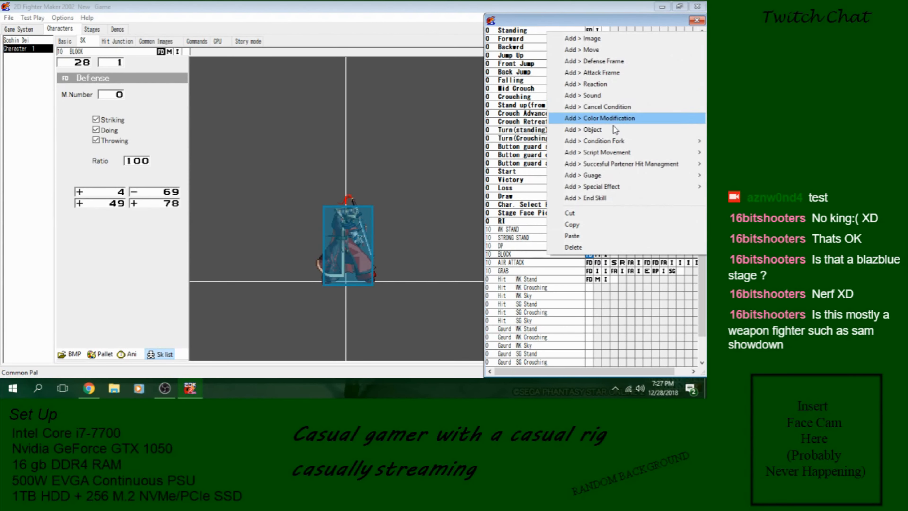
mouse_move(608, 141)
left_click(458, 138)
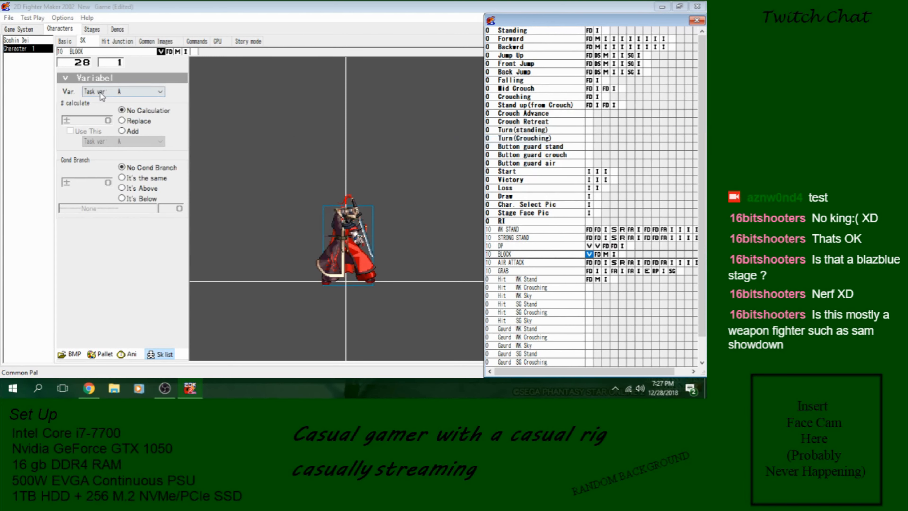
left_click(146, 122)
Step: Save the game and launch a test play with Character 1 on both sides
left_click(8, 18)
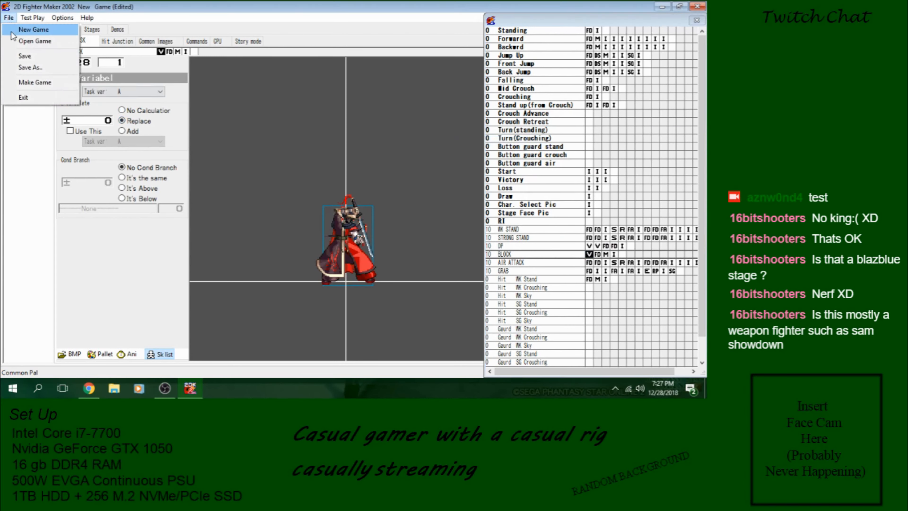
left_click(24, 56)
left_click(33, 18)
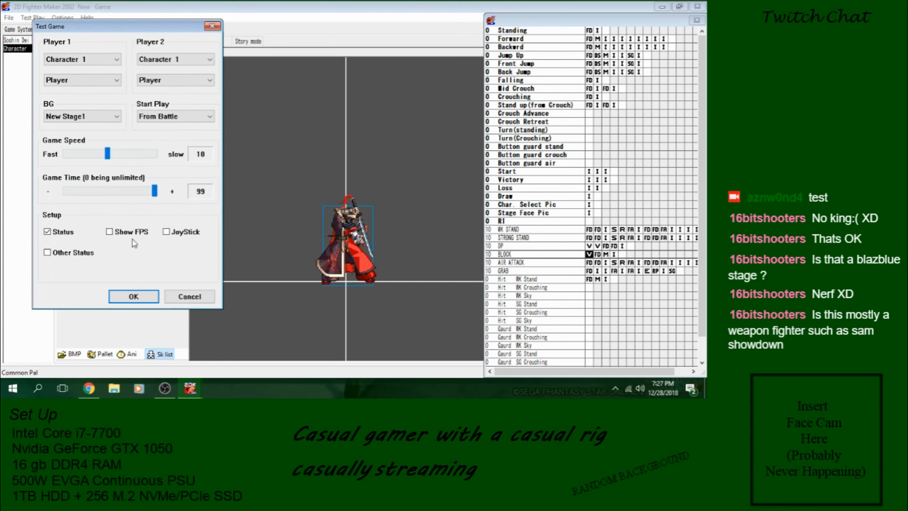
left_click(134, 296)
Step: Review the DP skill and the variable block of BLOCK, and relaunch the test play with the same settings
left_click(576, 247)
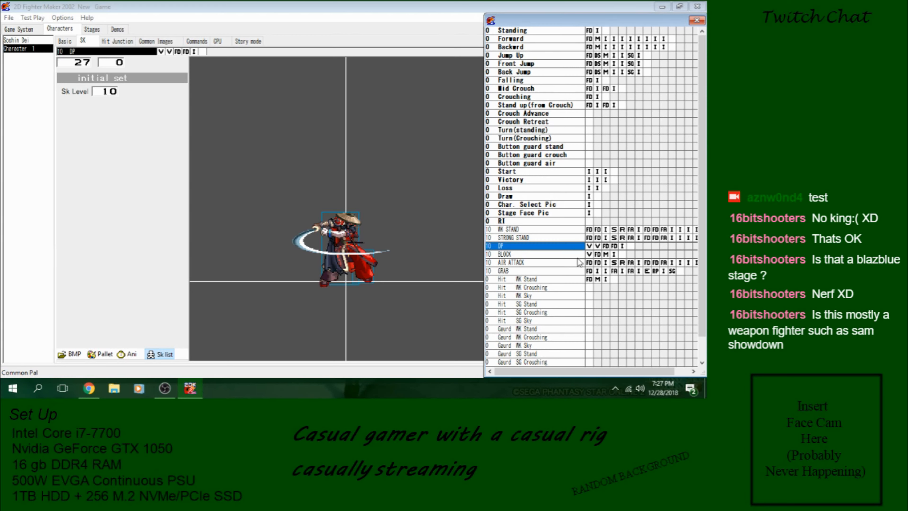
left_click(589, 254)
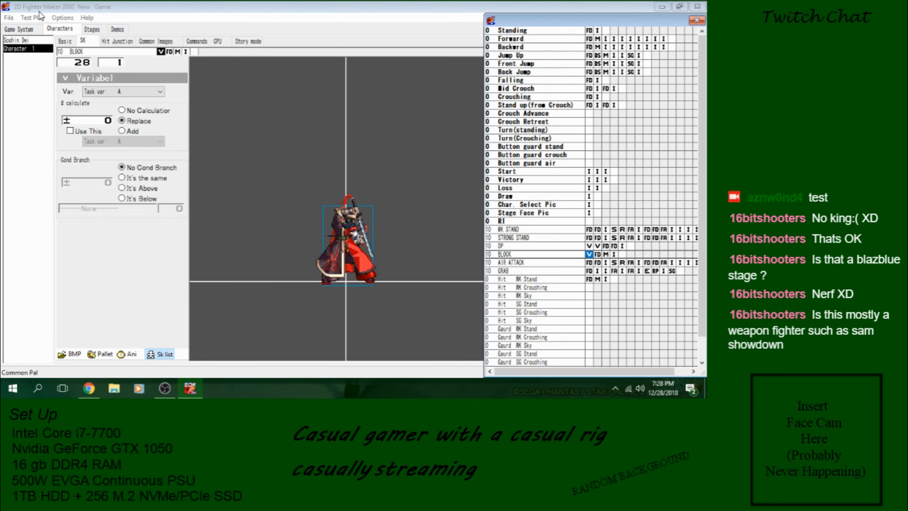
left_click(37, 18)
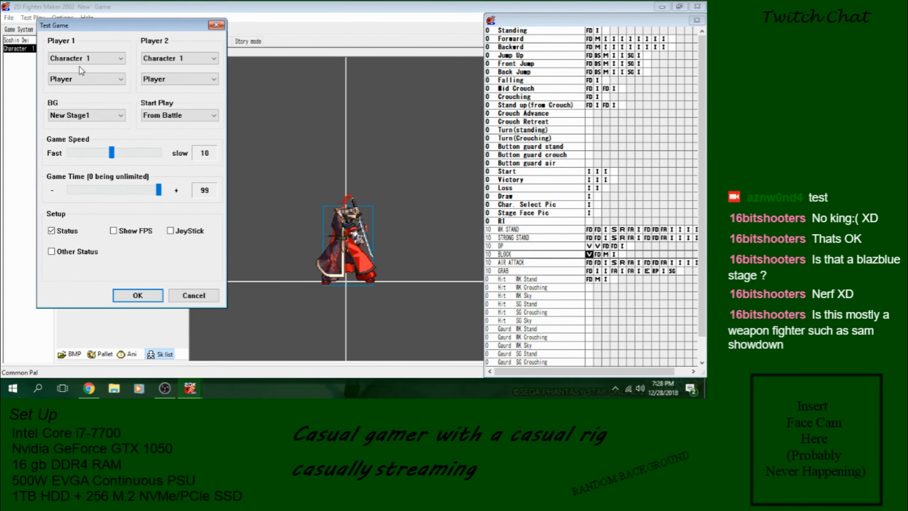
left_click(134, 295)
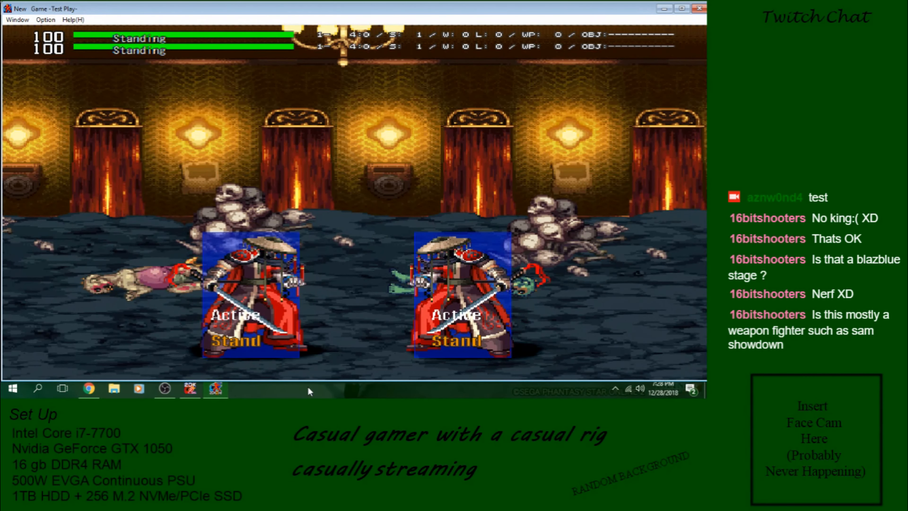
Step: Repeat the DP motion and attacks in the match to check how the variable reset in BLOCK behaves, and close the test play
key("Left")
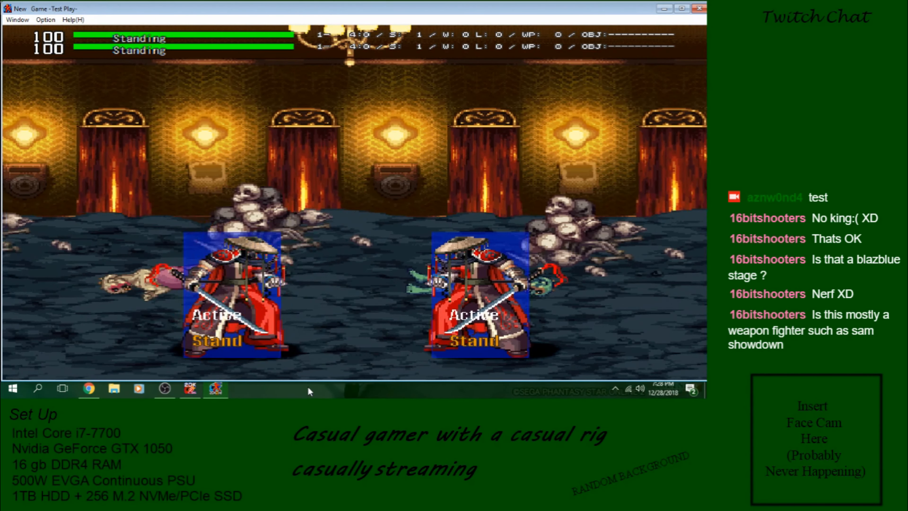
key("z")
key("Left")
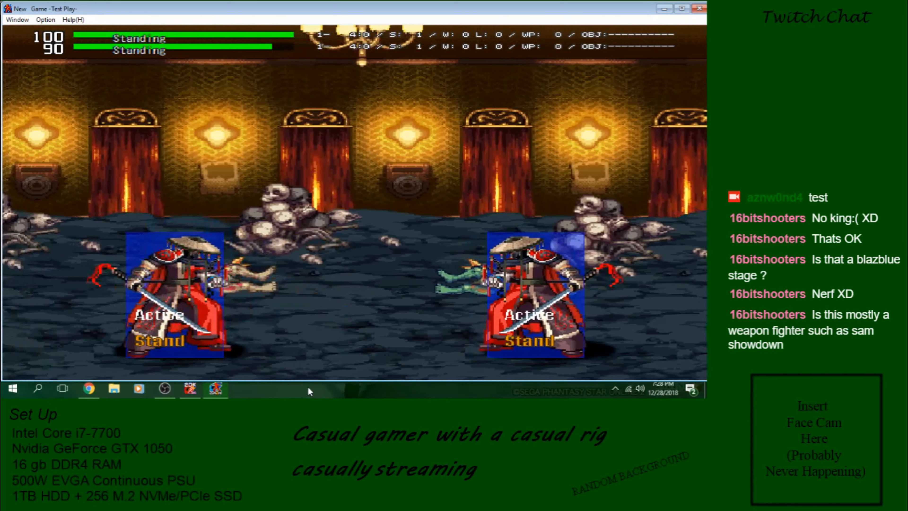
key("Right")
key("Down")
key("Right")
key("z")
key("Left")
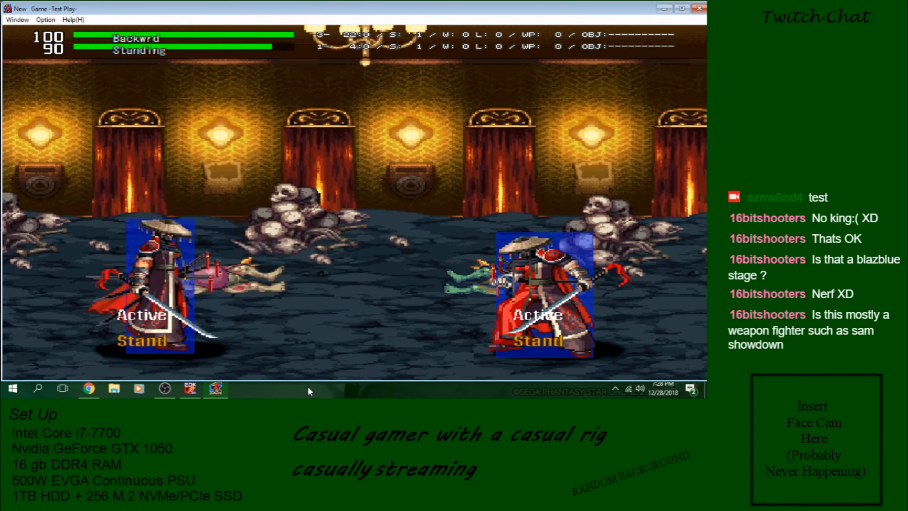
key("Right")
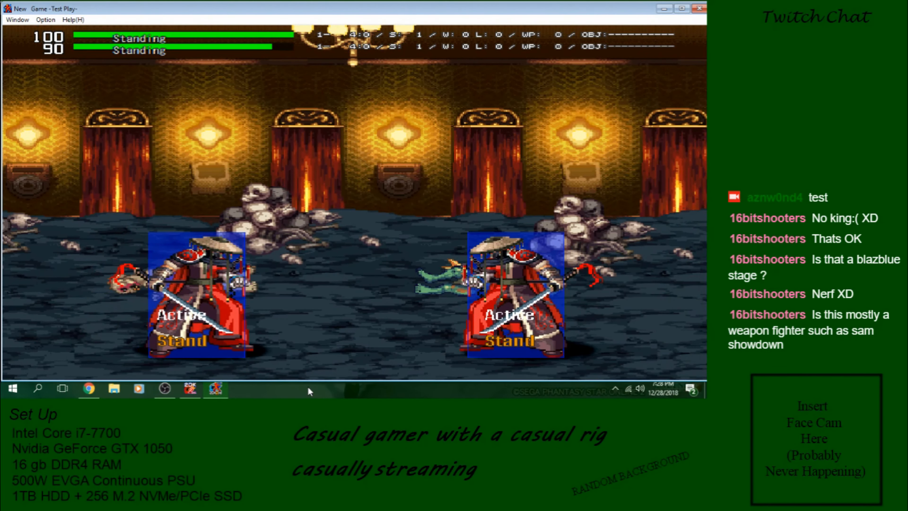
key("Right")
key("z")
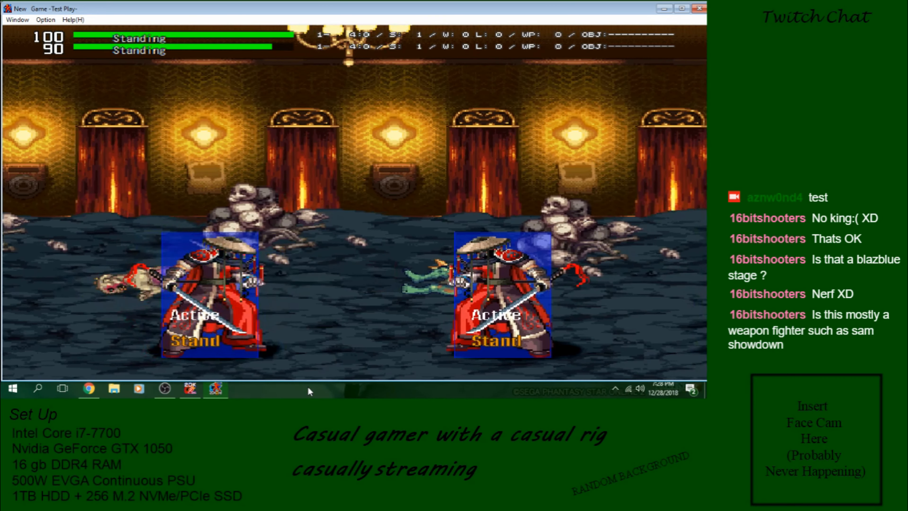
key("Right")
key("Down")
key("Right")
key("z")
key("Left")
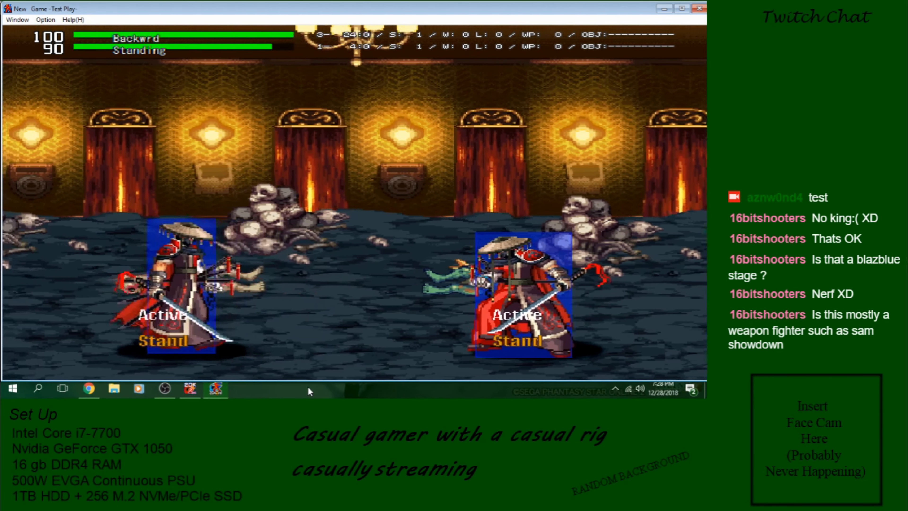
key("Right")
key("Left")
key("Right")
key("Down")
key("Right")
key("z")
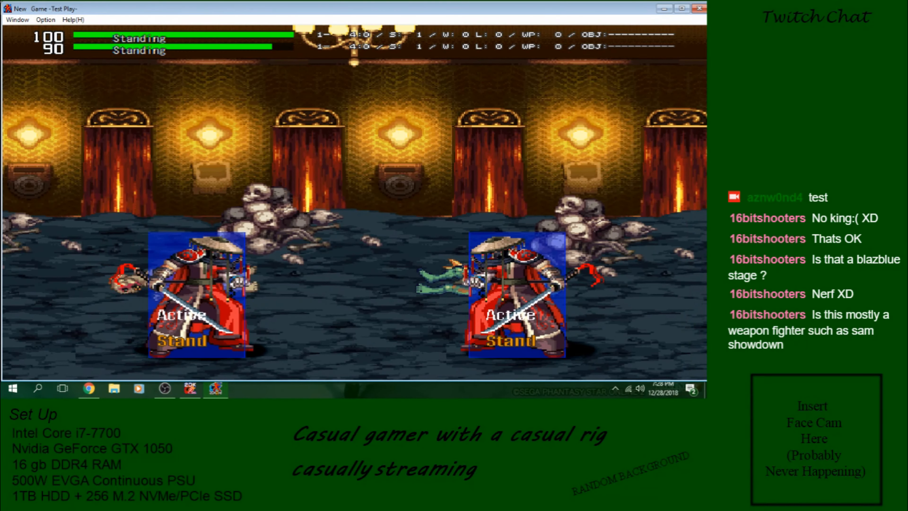
left_click(698, 8)
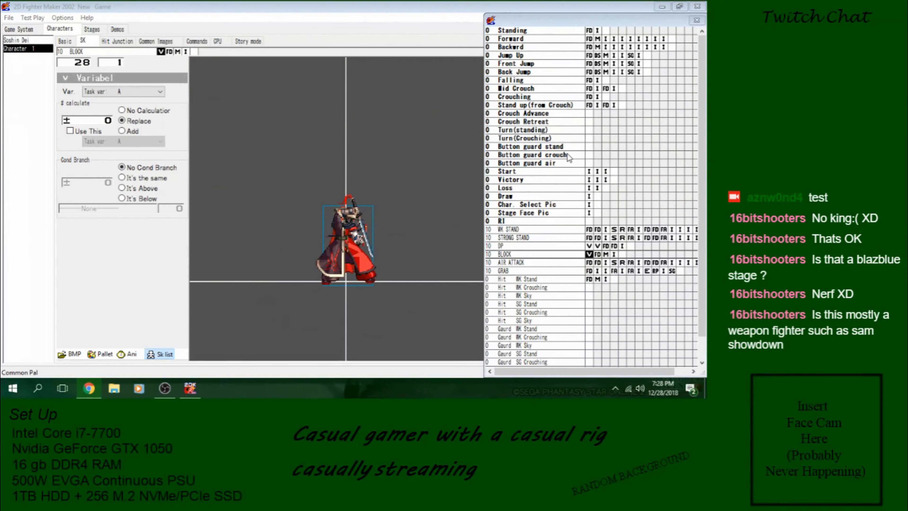
Step: Compare the variable blocks of DP and BLOCK, and delete the variable block from BLOCK
left_click(597, 247)
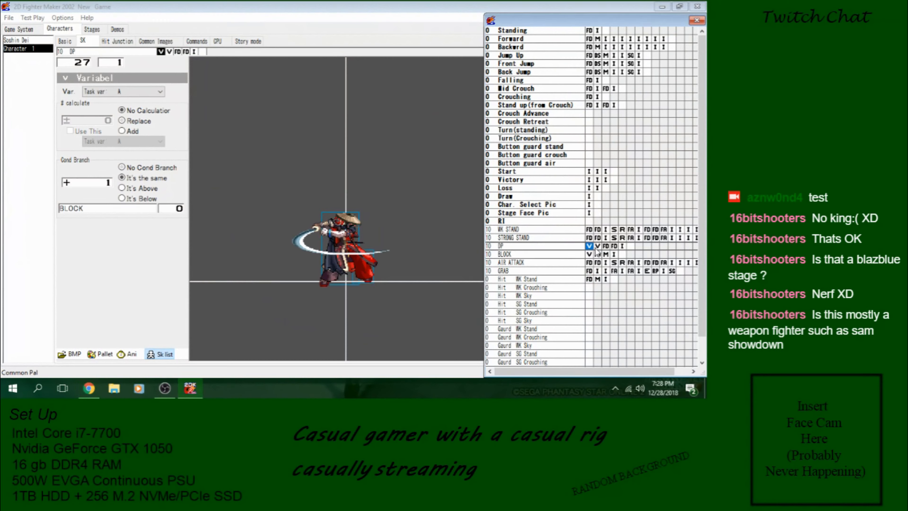
left_click(590, 255)
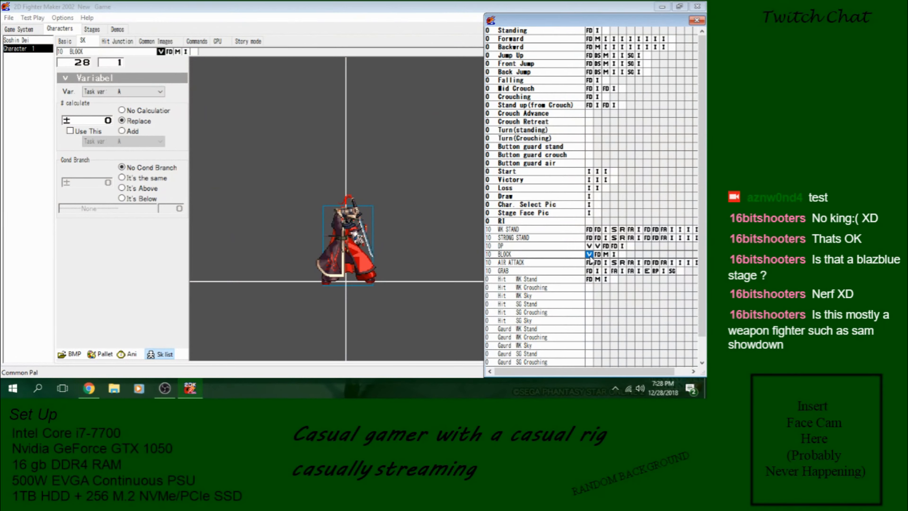
left_click(589, 247)
left_click(590, 255)
left_click(589, 247)
left_click(589, 254)
key("Delete")
Step: Delete both variable blocks from the start of the DP skill
left_click(591, 246)
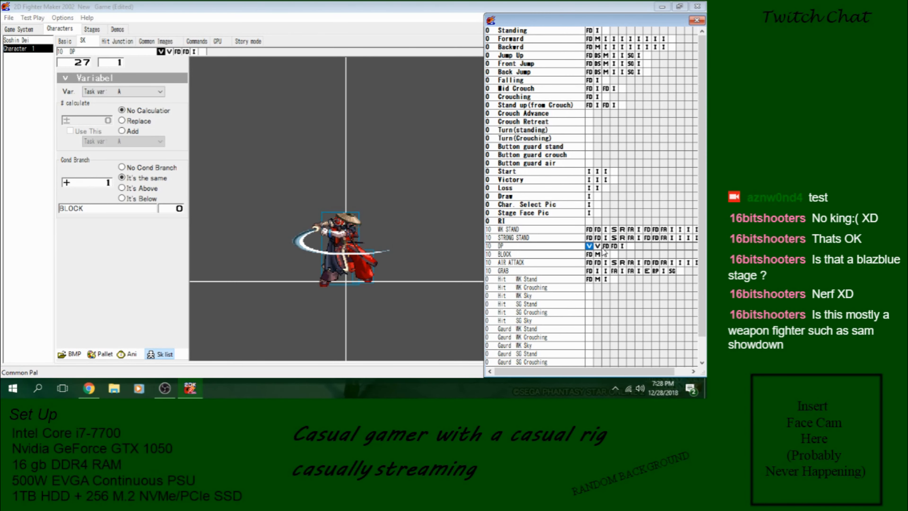
left_click(604, 253)
left_click(598, 247)
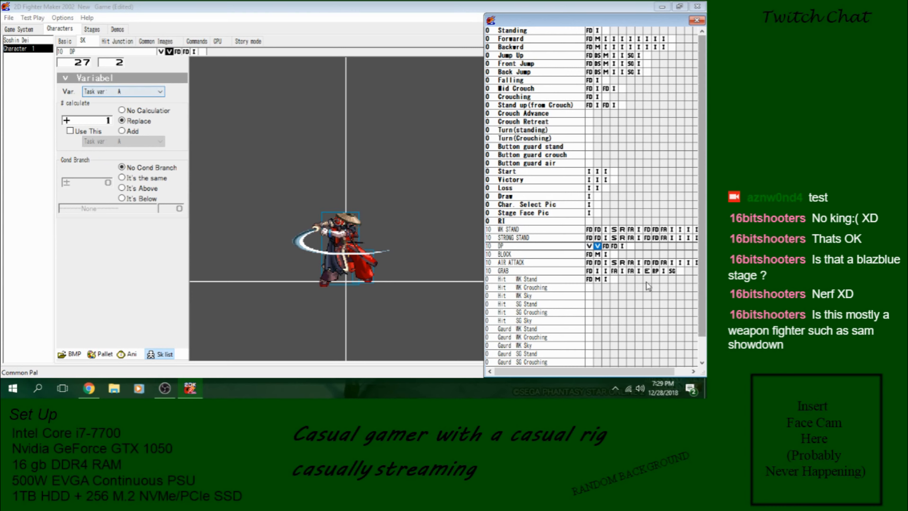
left_click(589, 249)
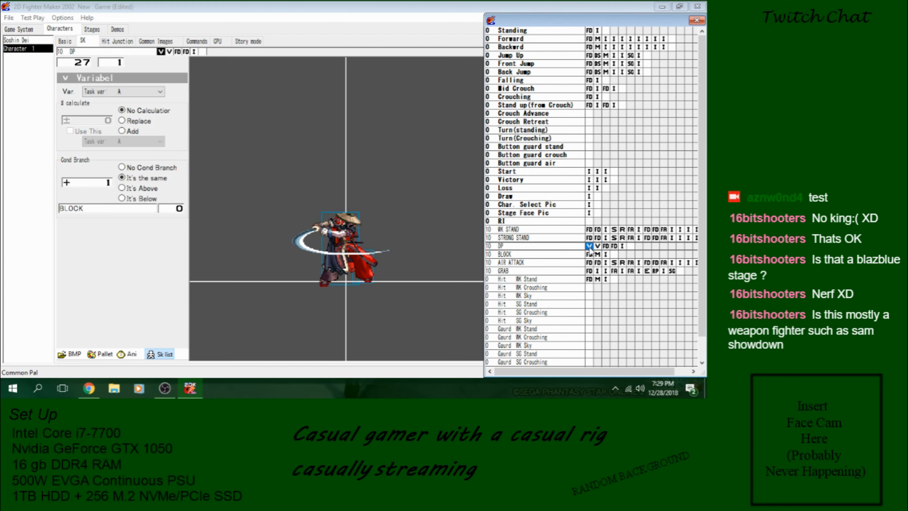
right_click(597, 247)
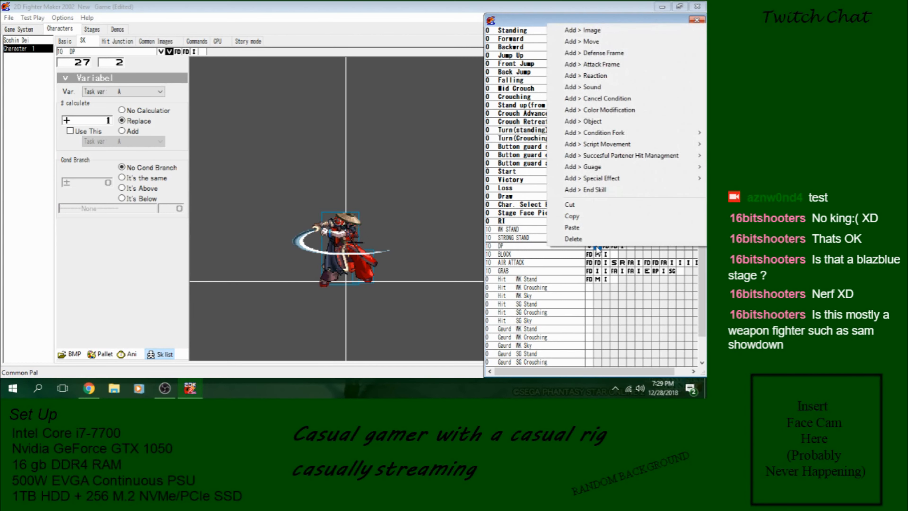
left_click(586, 239)
right_click(589, 246)
left_click(586, 238)
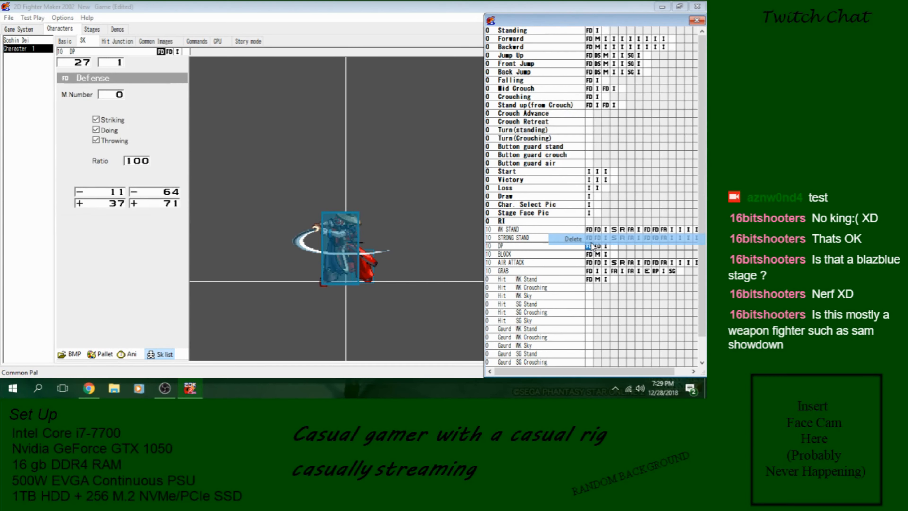
Step: Insert a variable block at the start of the DP skill, using Char var A with the Replace calculation
left_click(605, 246)
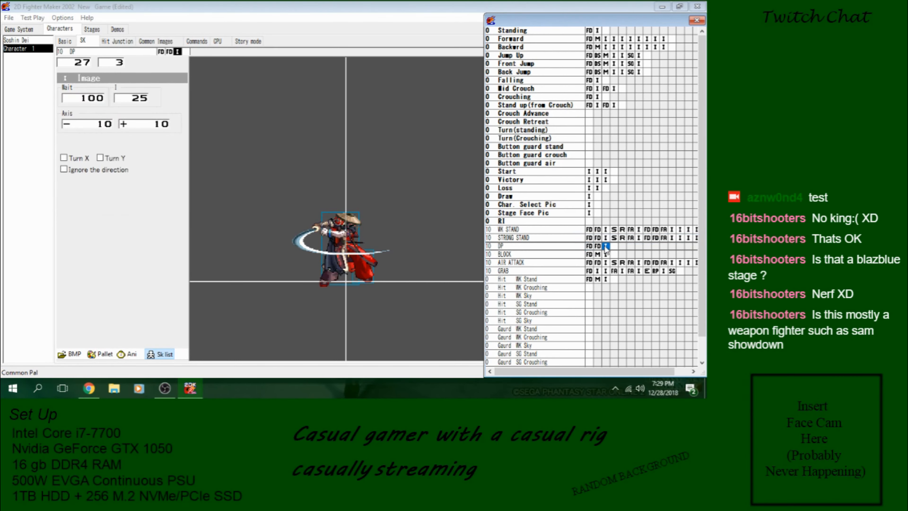
right_click(588, 247)
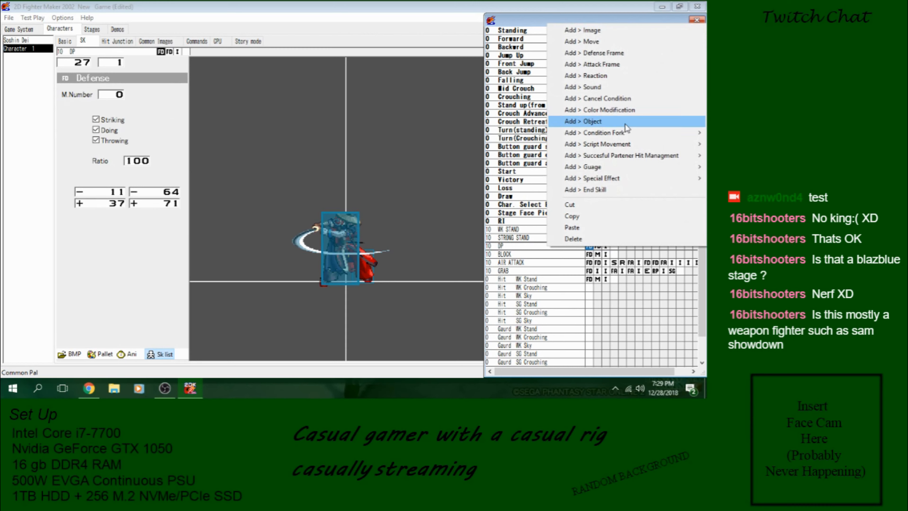
mouse_move(636, 132)
left_click(509, 132)
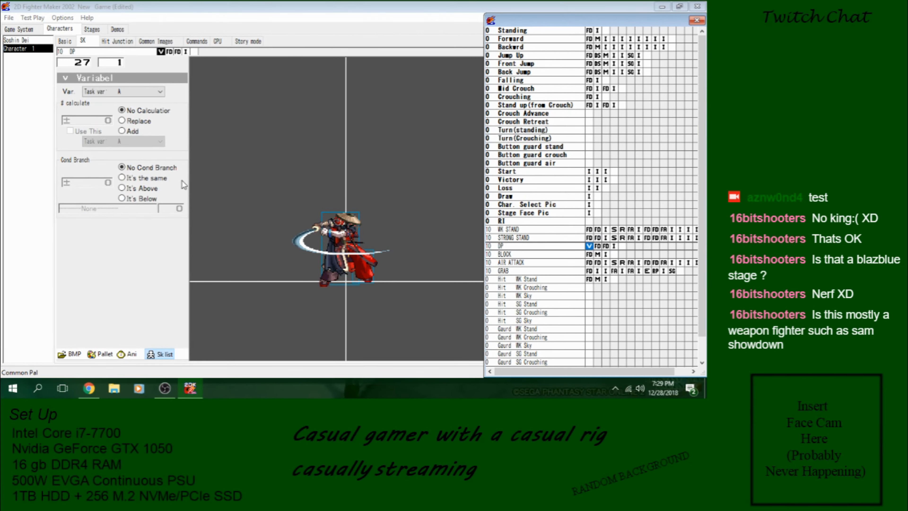
left_click(120, 92)
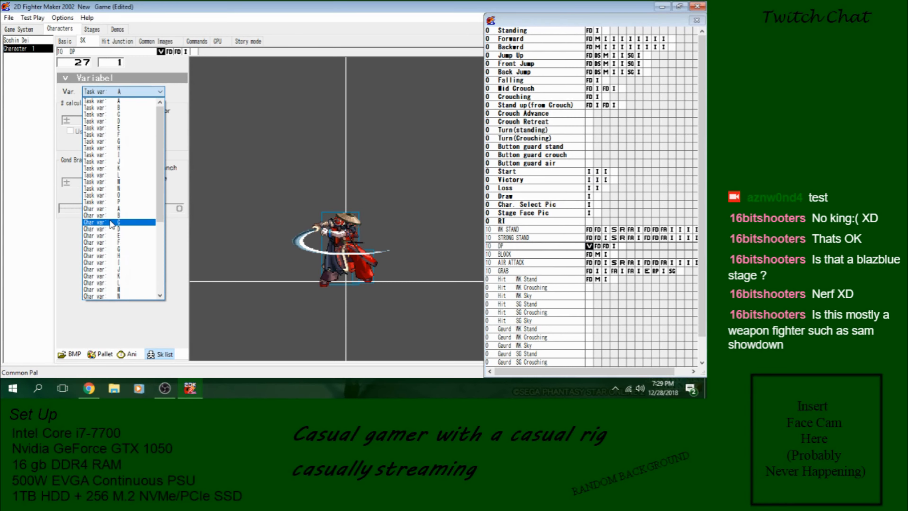
left_click(107, 209)
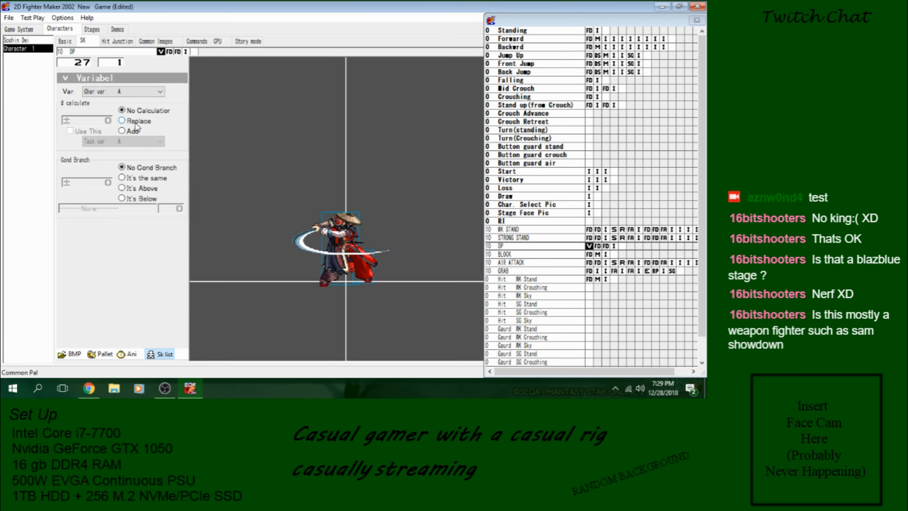
left_click(122, 121)
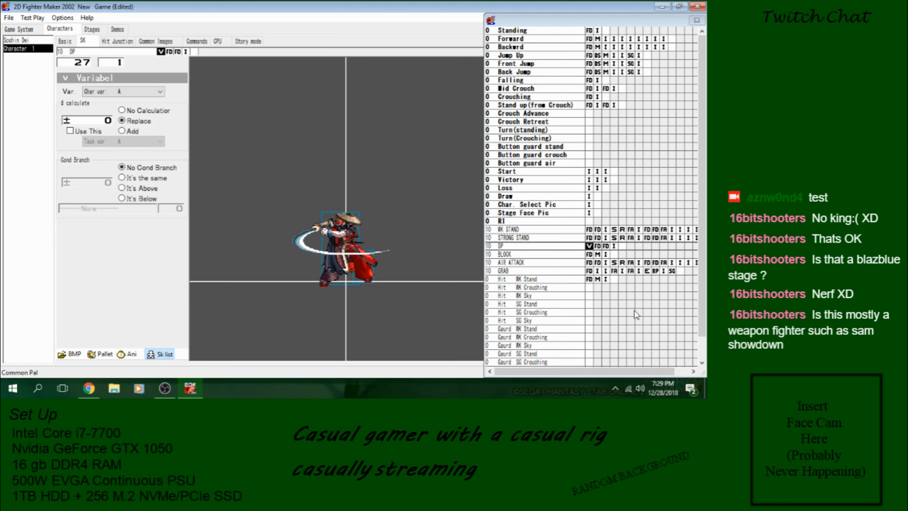
Step: Insert a variable block at the start of the WK STAND skill and assign it to Char var A
left_click(589, 238)
right_click(590, 230)
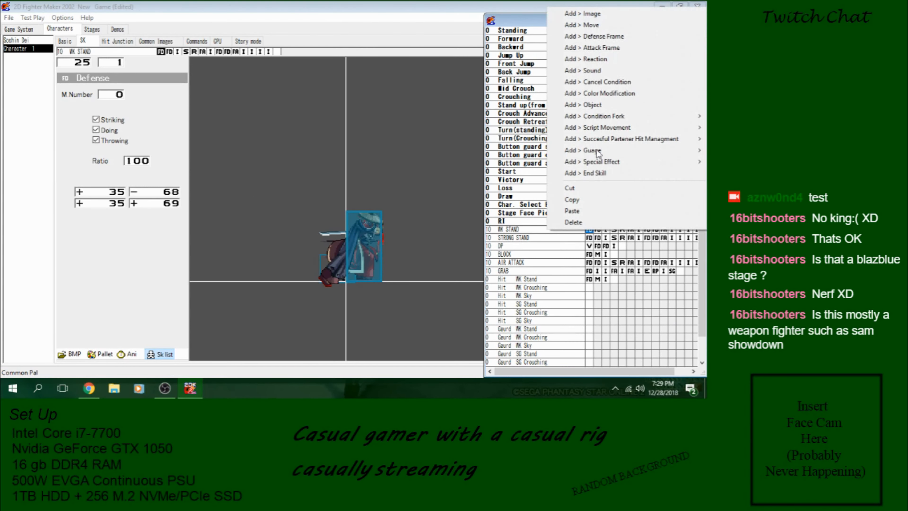
mouse_move(640, 117)
left_click(474, 120)
right_click(592, 233)
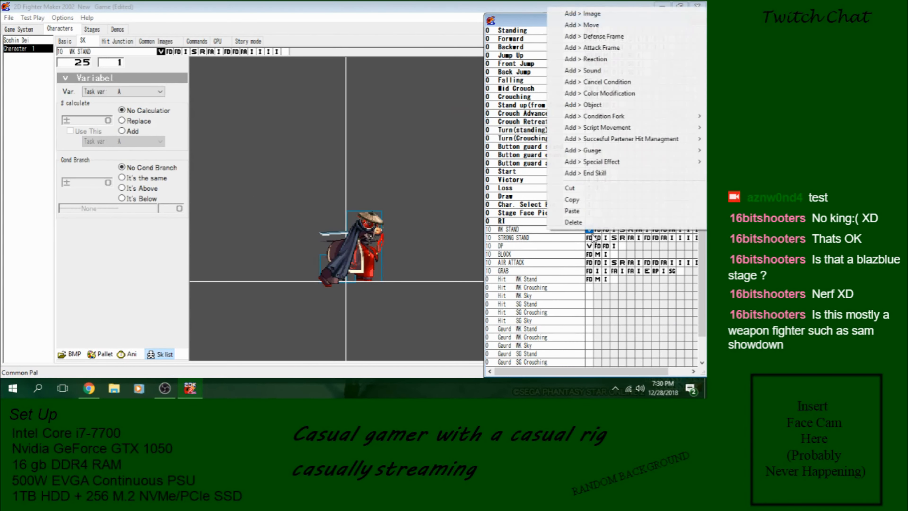
right_click(591, 237)
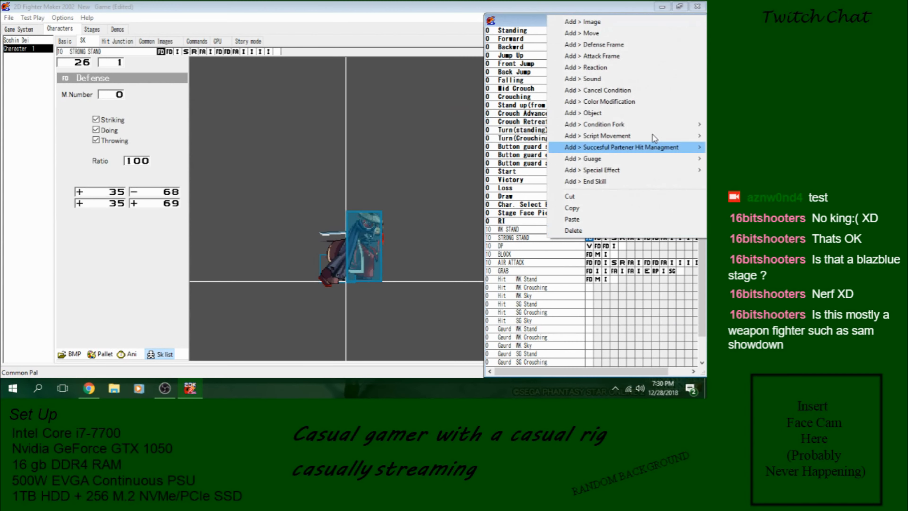
left_click(518, 230)
left_click(588, 230)
left_click(136, 91)
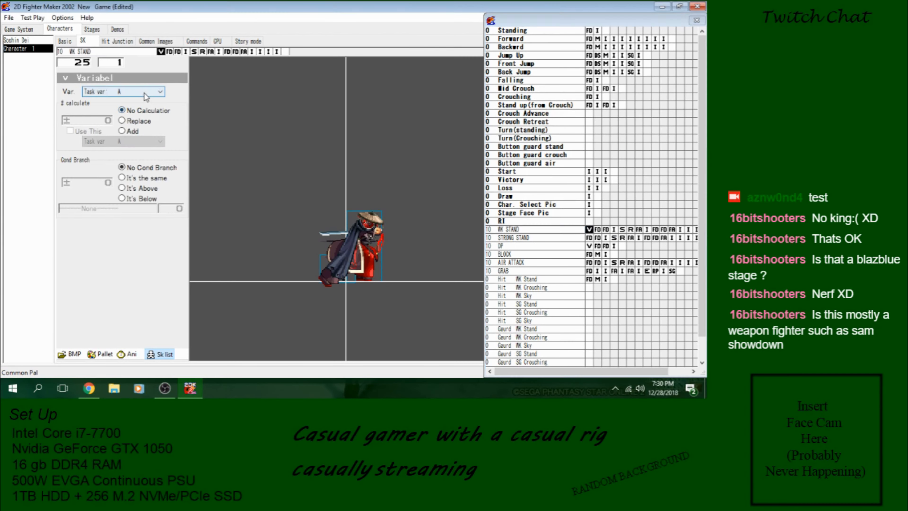
left_click(124, 208)
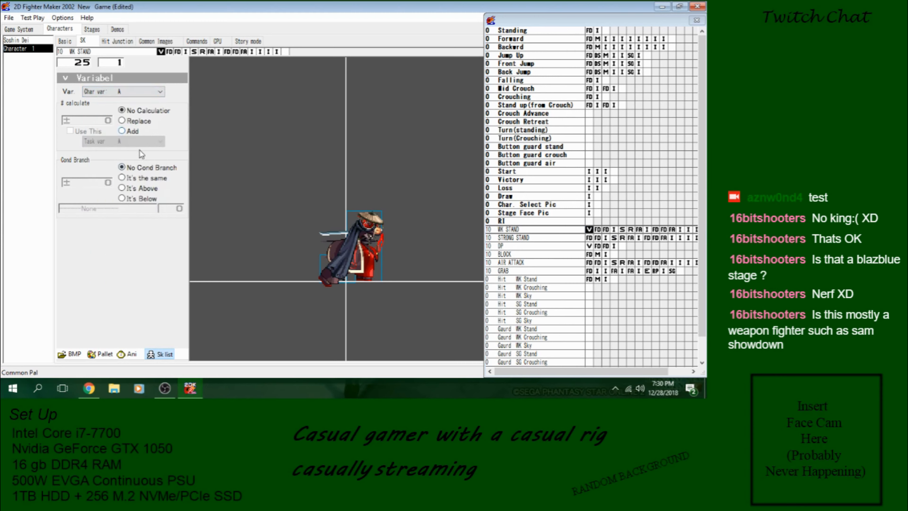
Step: Set the WK STAND variable block's branch condition to It's the same with a value of 1
left_click(156, 179)
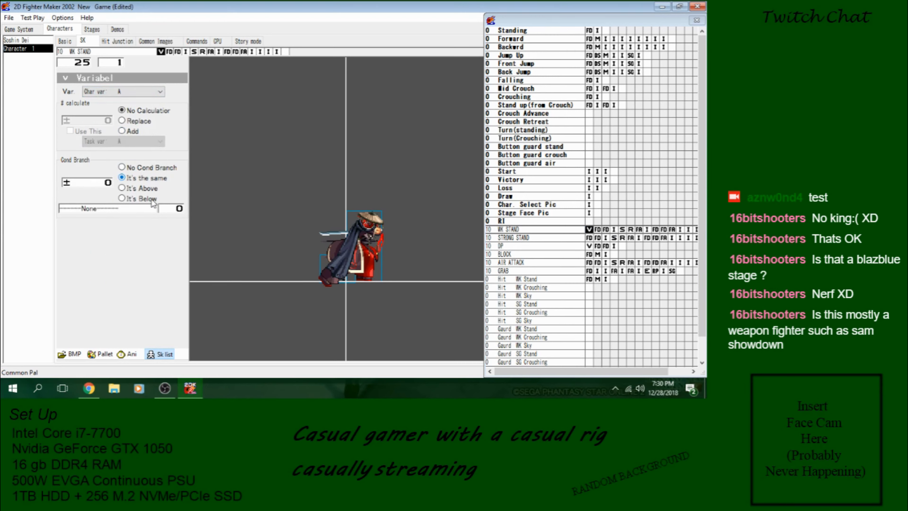
left_click(589, 247)
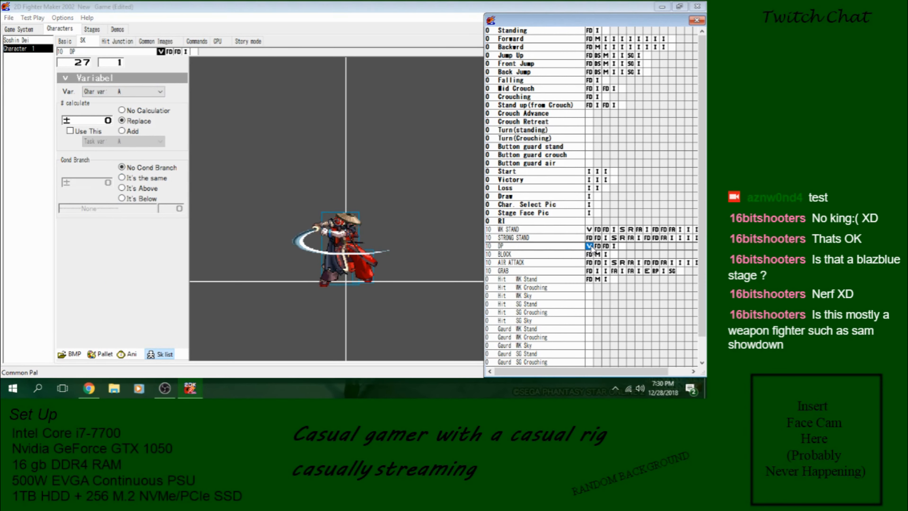
left_click(589, 230)
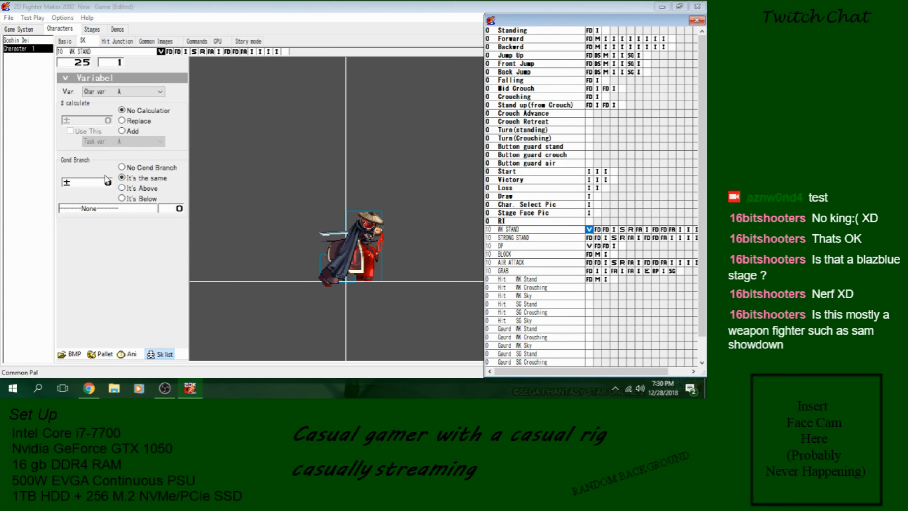
left_click(109, 183)
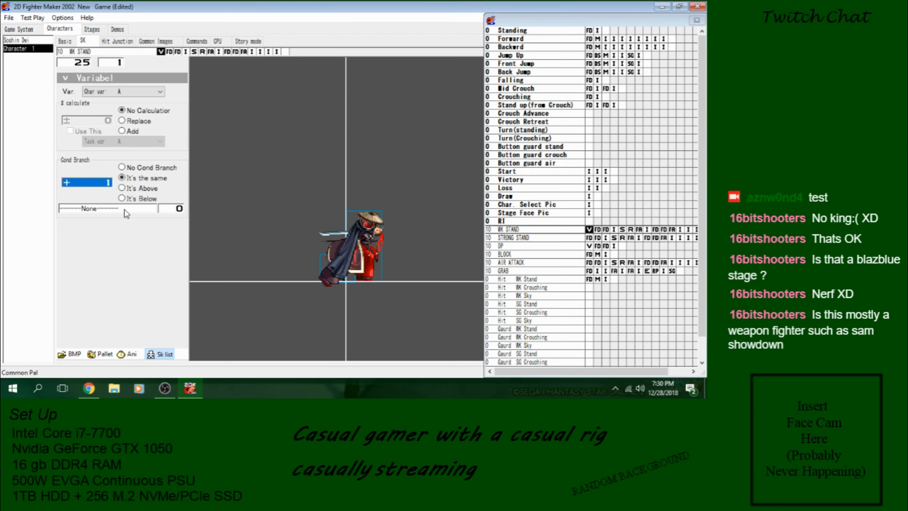
Step: Make the WK STAND variable block branch to BLOCK when Char var A is above 0
left_click(141, 189)
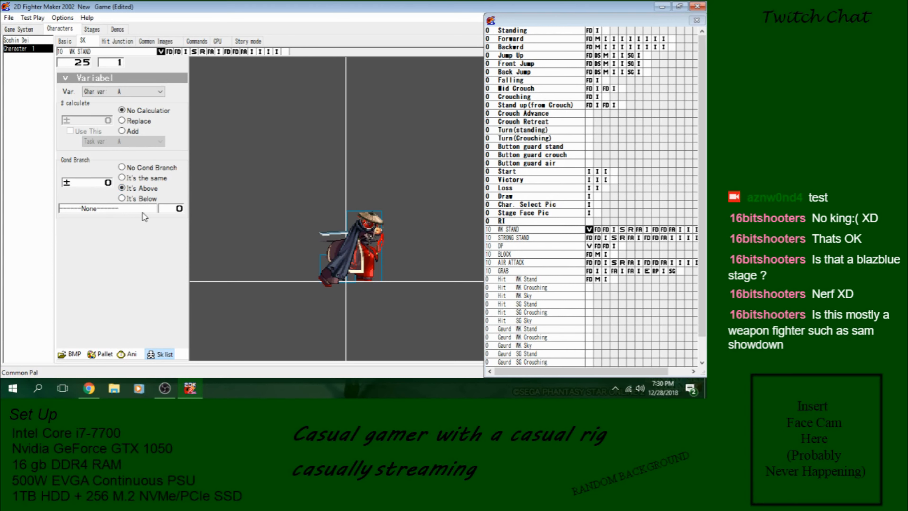
left_click(129, 210)
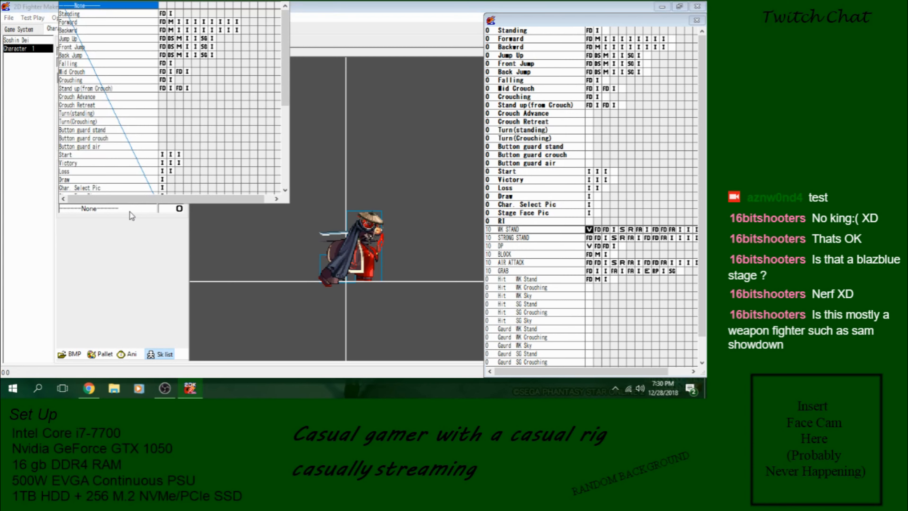
scroll(141, 100, "down", 7)
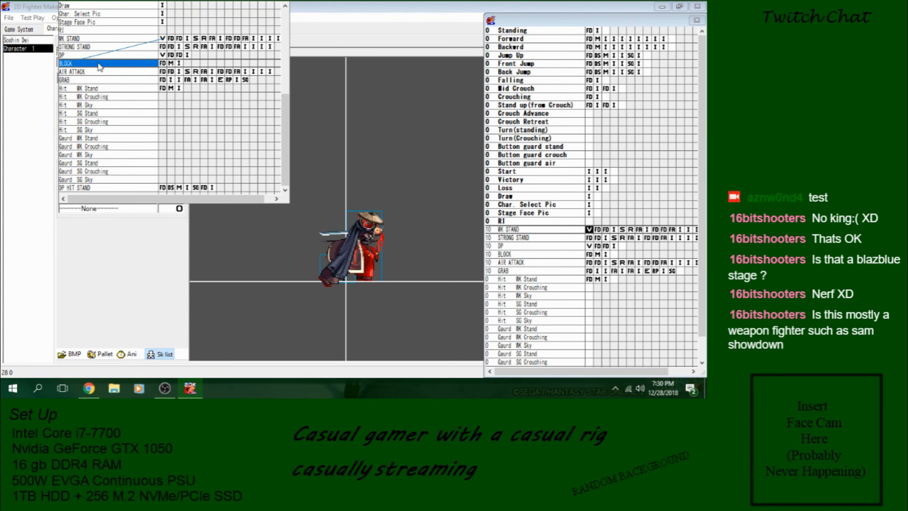
left_click(199, 210)
left_click(589, 231)
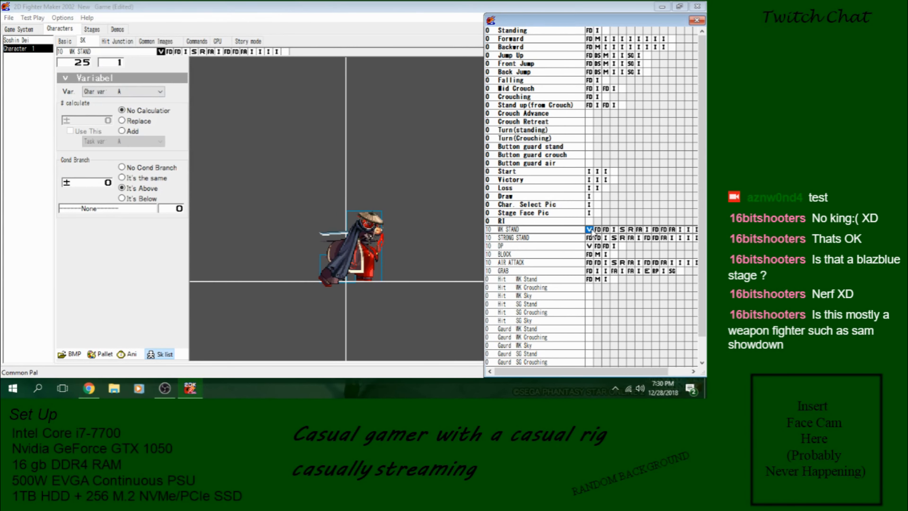
left_click_drag(590, 254, 107, 208)
Step: Review the BLOCK, DP, STRONG STAND and WK STAND skills, and check the variable block of WK STAND
left_click(572, 254)
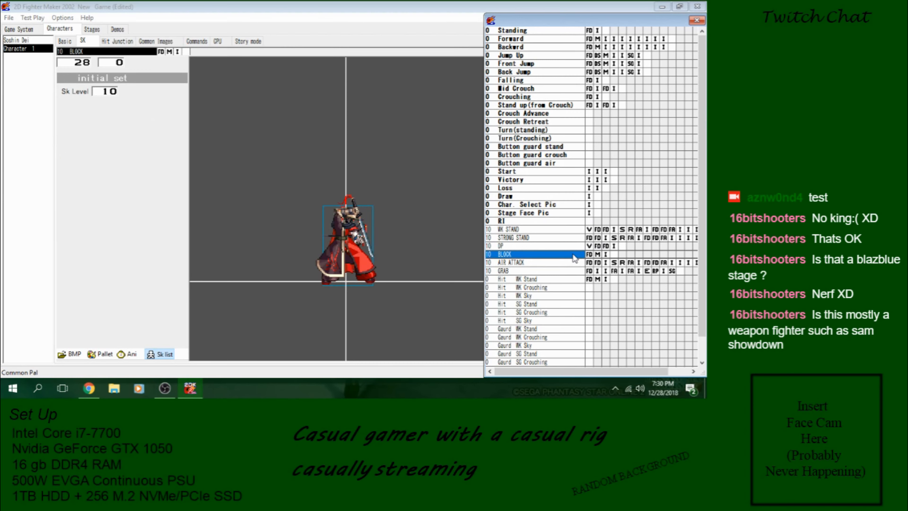
left_click(533, 246)
left_click(539, 238)
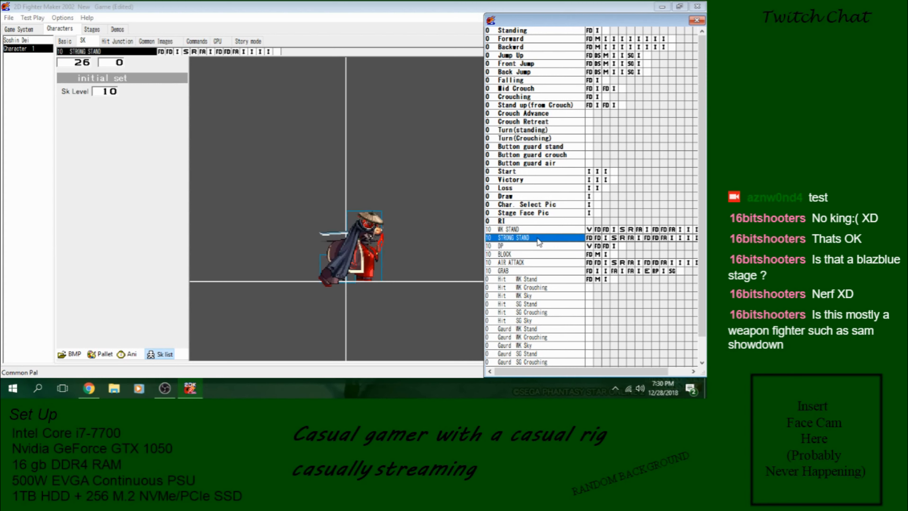
left_click(537, 231)
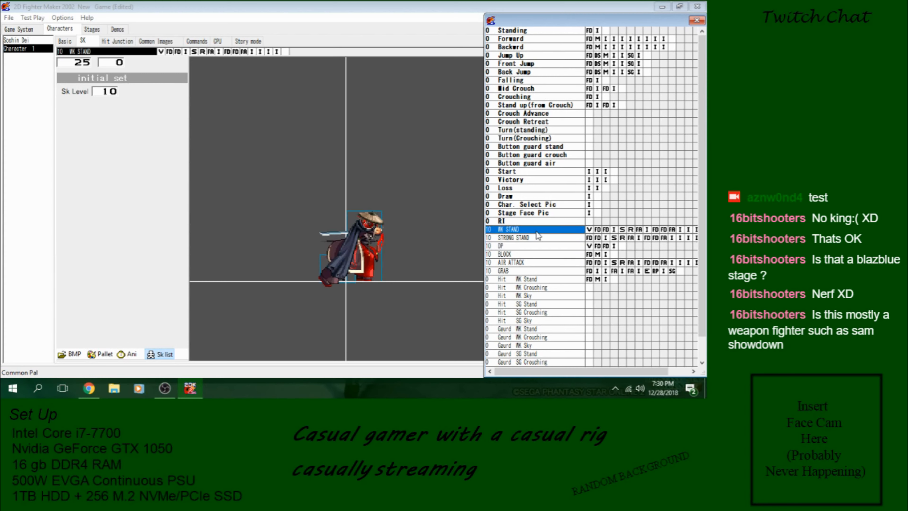
left_click(573, 246)
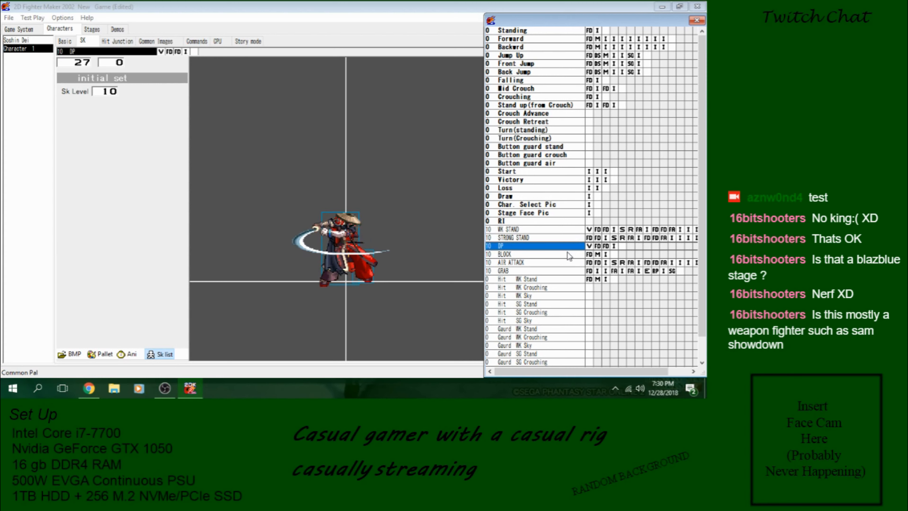
left_click(567, 254)
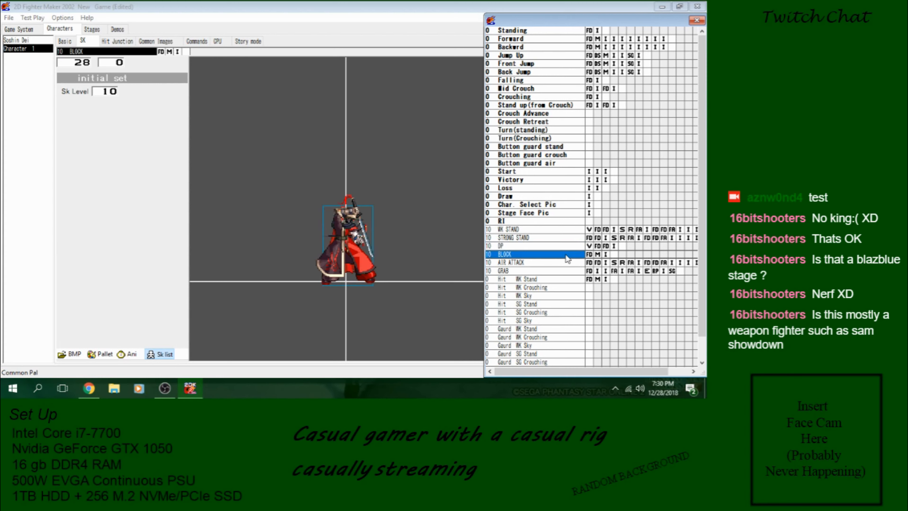
left_click(589, 230)
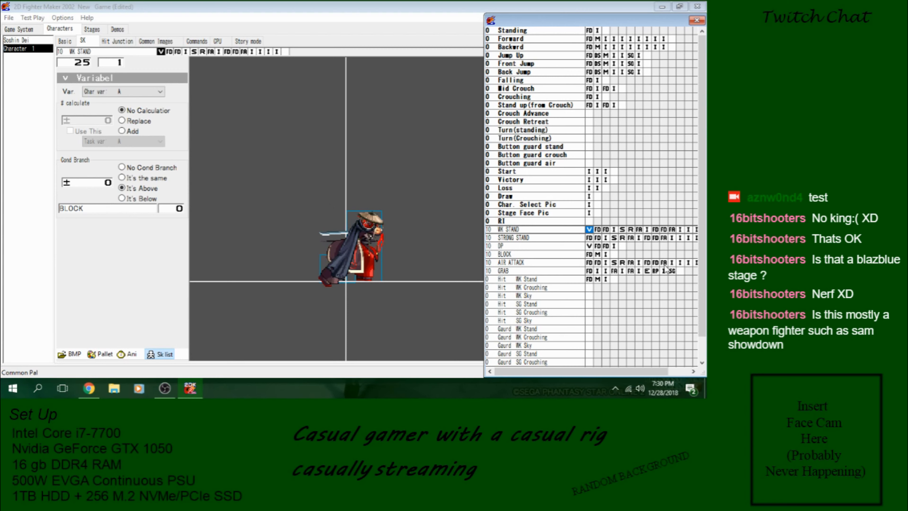
Step: Change the DP skill's variable block to add 1 to Char var A
left_click(589, 246)
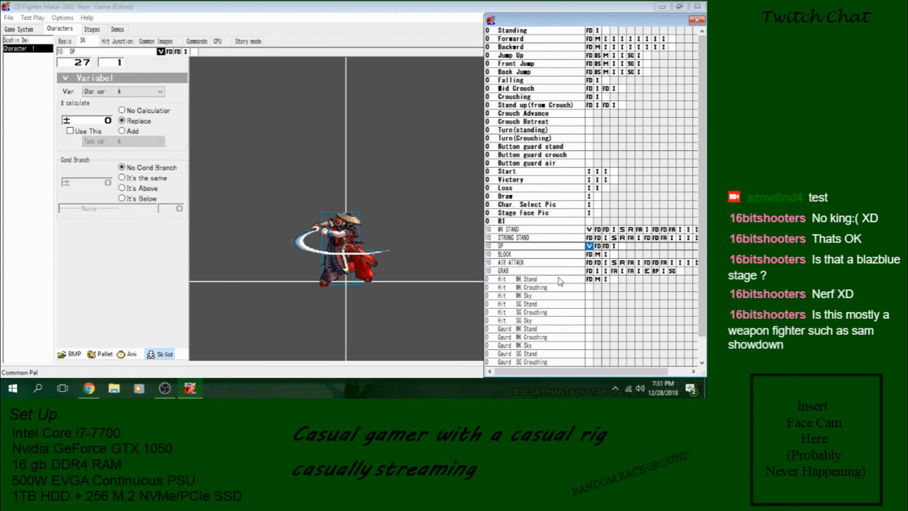
left_click(122, 131)
left_click(109, 122)
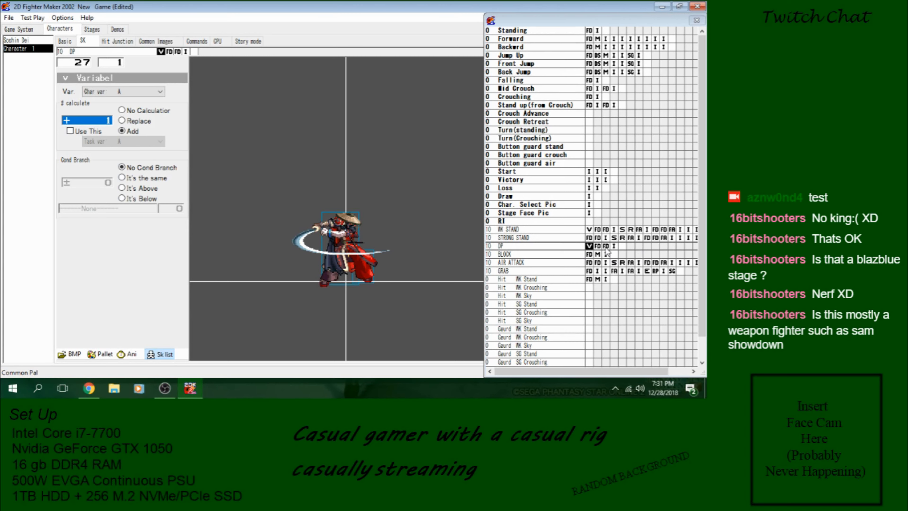
Step: Insert a variable block at the start of the STRONG STAND skill that replaces Char var A with 0
left_click(501, 231)
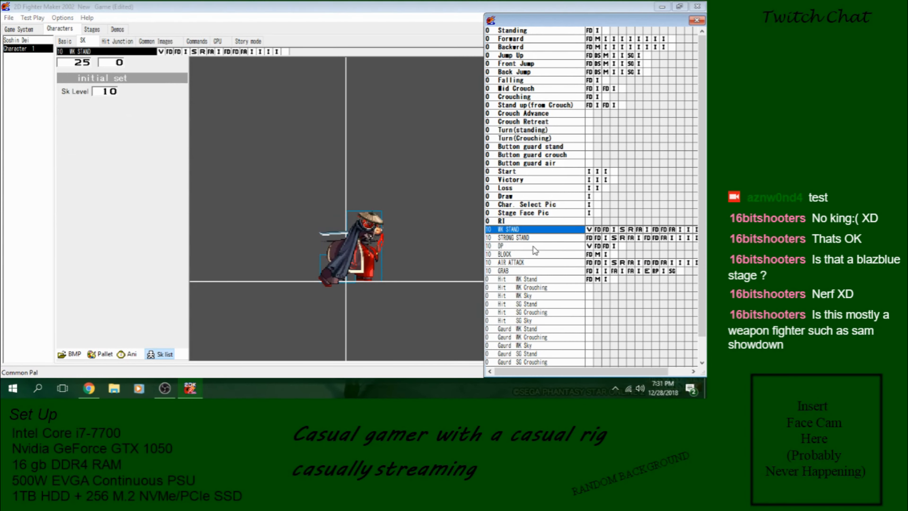
left_click(570, 261)
left_click(588, 237)
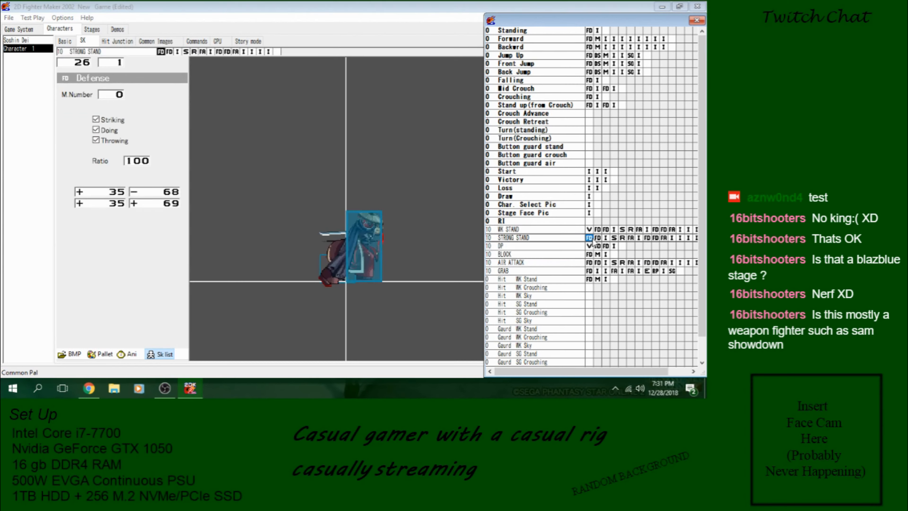
left_click(588, 245)
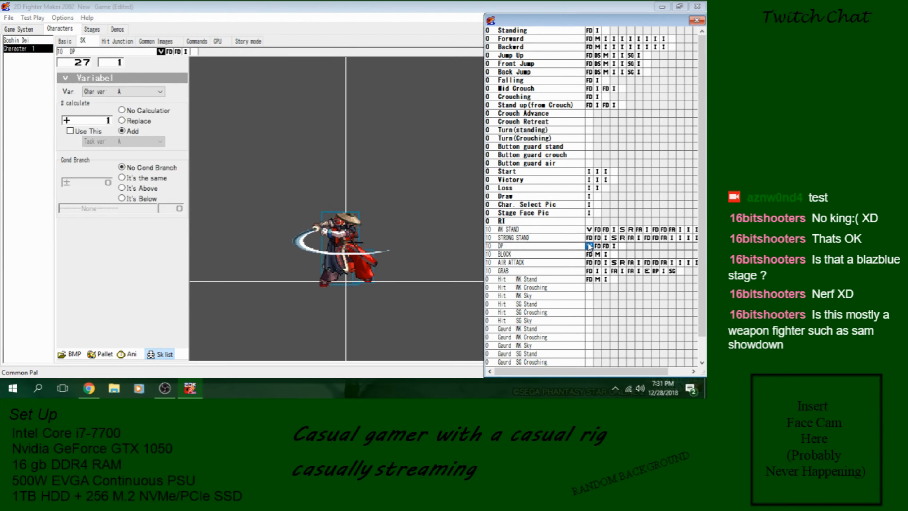
left_click(589, 238)
right_click(590, 240)
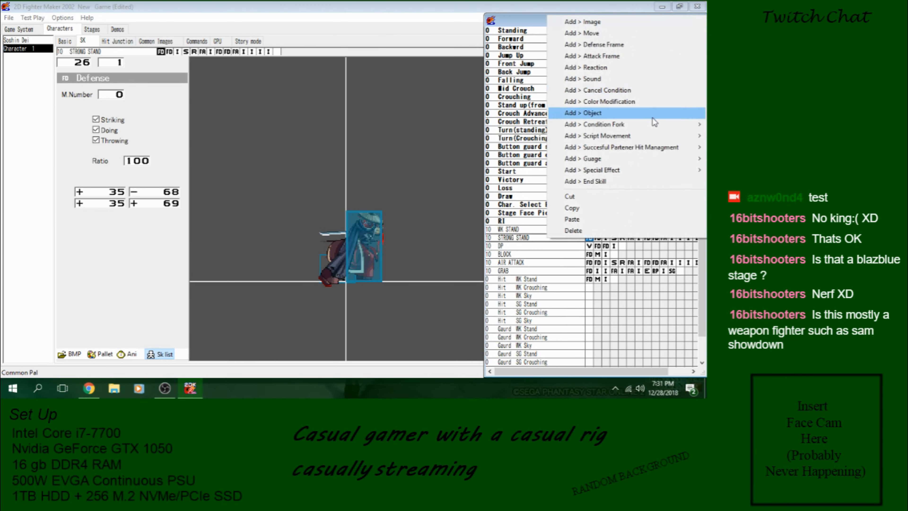
mouse_move(594, 126)
left_click(493, 125)
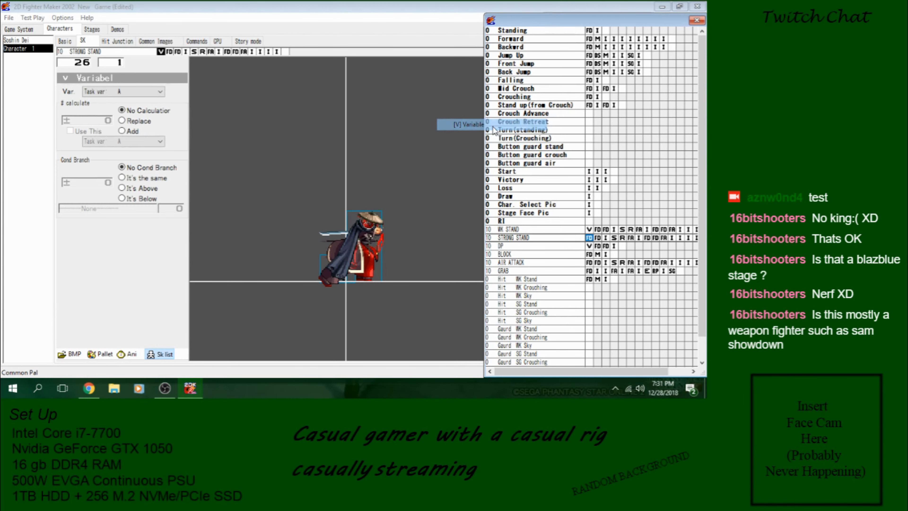
left_click(144, 91)
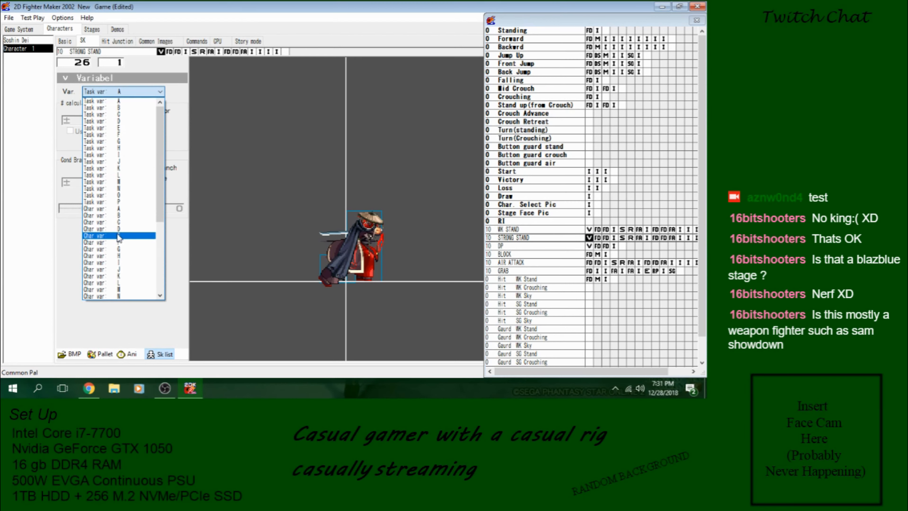
left_click(118, 208)
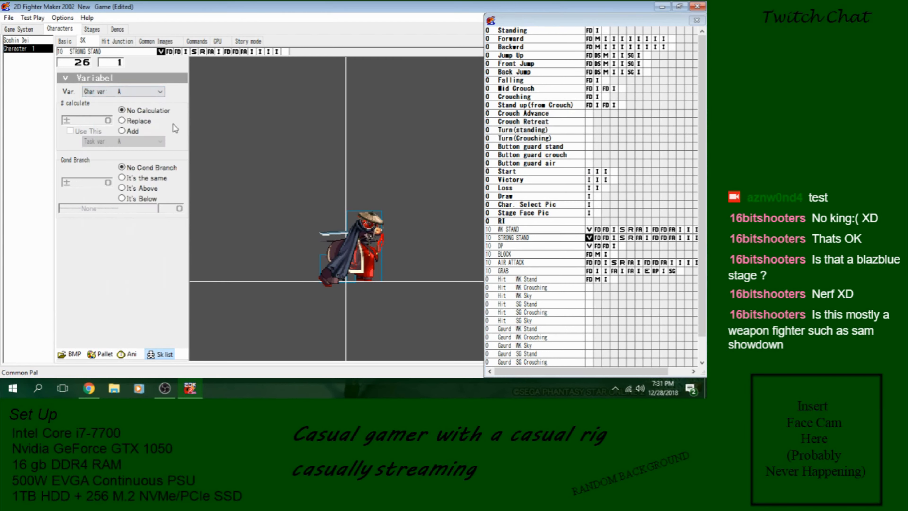
left_click(134, 120)
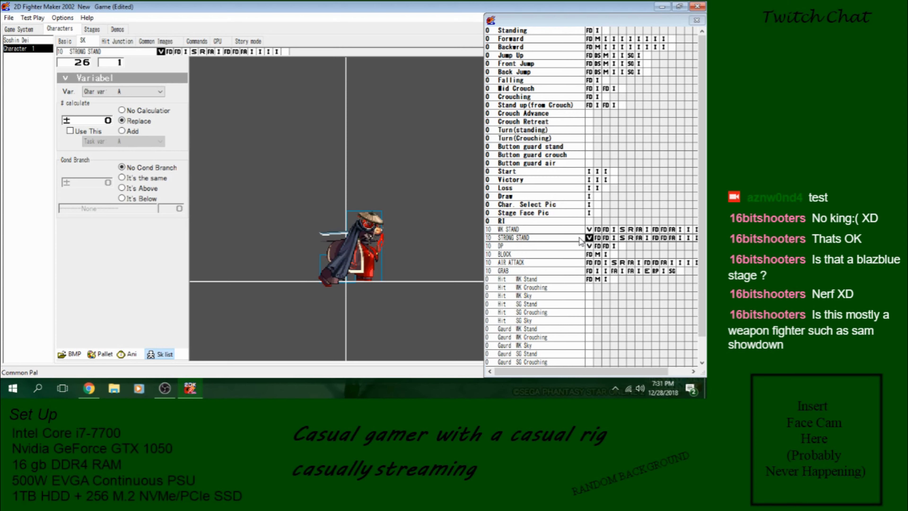
Step: Save the game and launch a test battle with Character 1 for both players on New Stage1
left_click(579, 229)
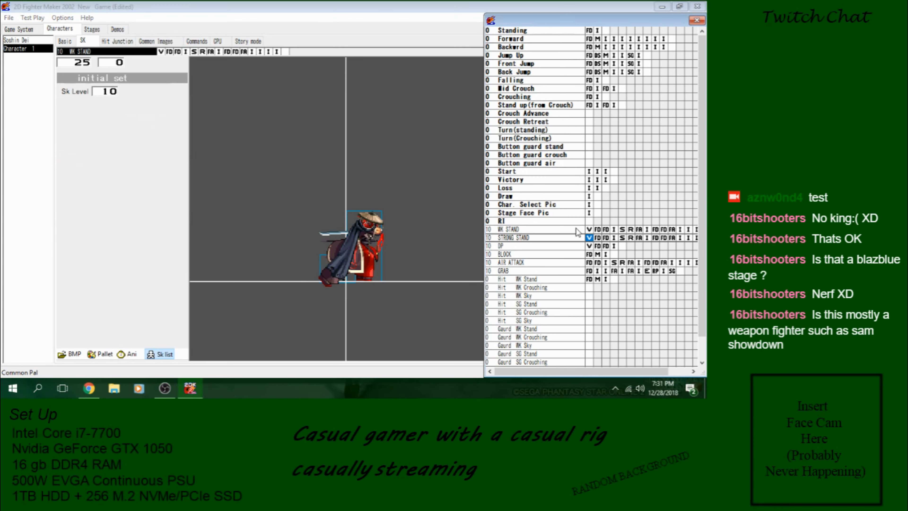
left_click(8, 19)
left_click(21, 55)
left_click(32, 17)
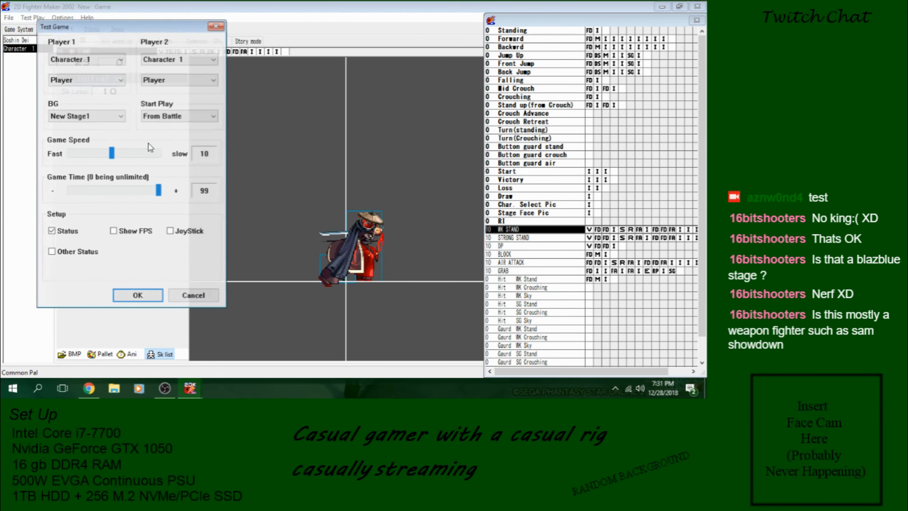
left_click(137, 296)
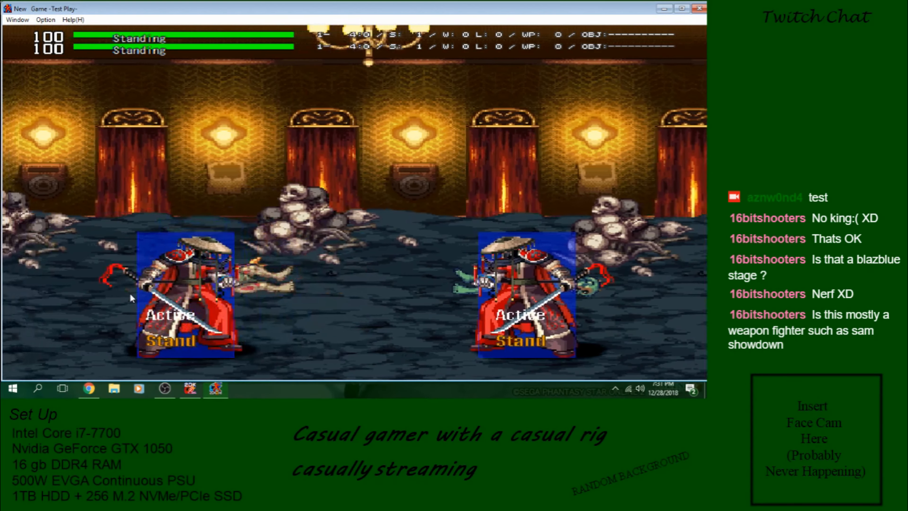
Step: Test player 1's weak attack repeatedly, standing and after crouching, in the battle, and close the test play
key("z")
key("z")
key("z")
key("z")
key("z")
key("Down")
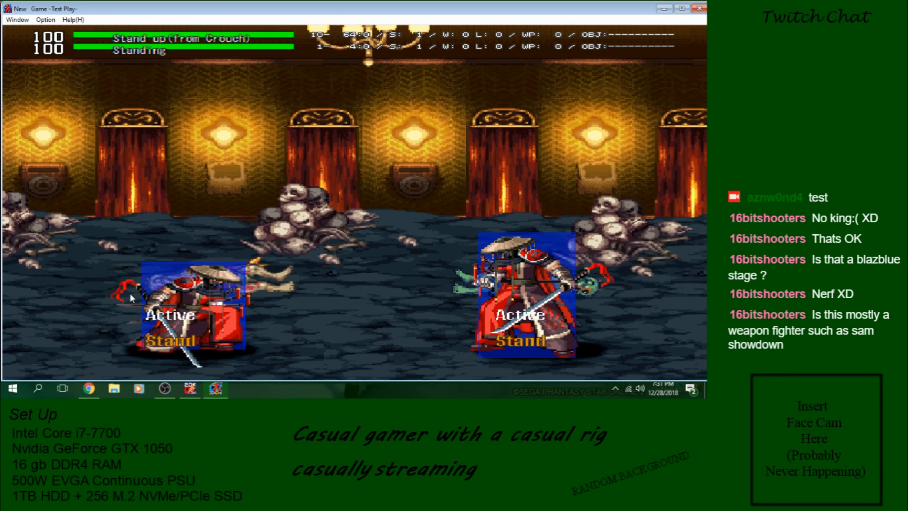
key("z")
key("z")
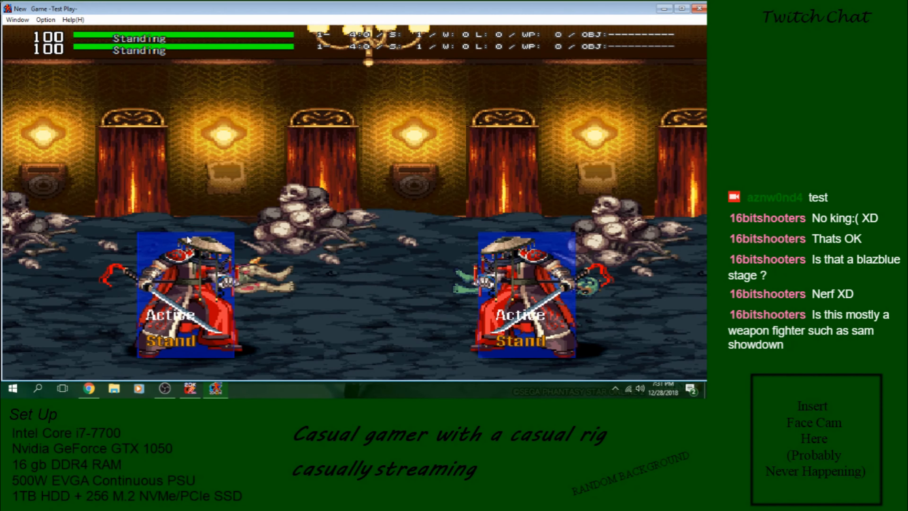
left_click(697, 8)
Step: Add a new command named Strong to Character 1's command list, below GRAB
left_click(196, 41)
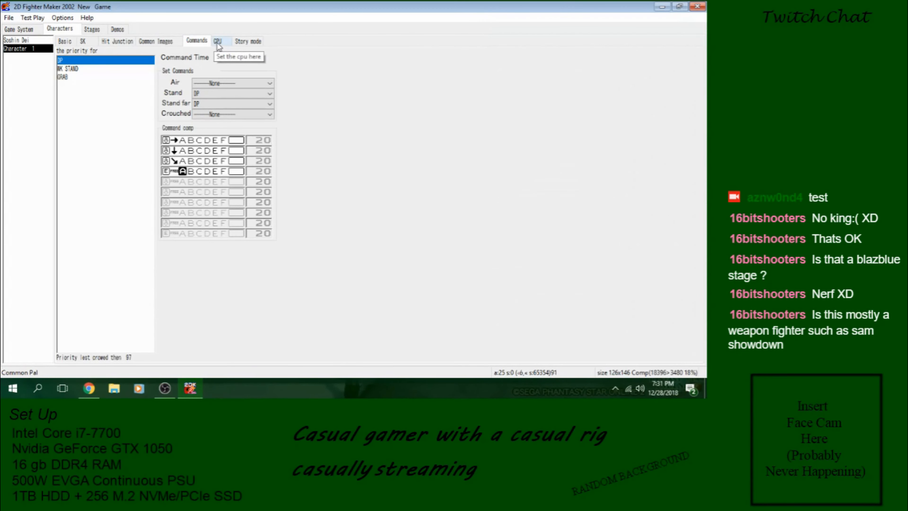
left_click(83, 69)
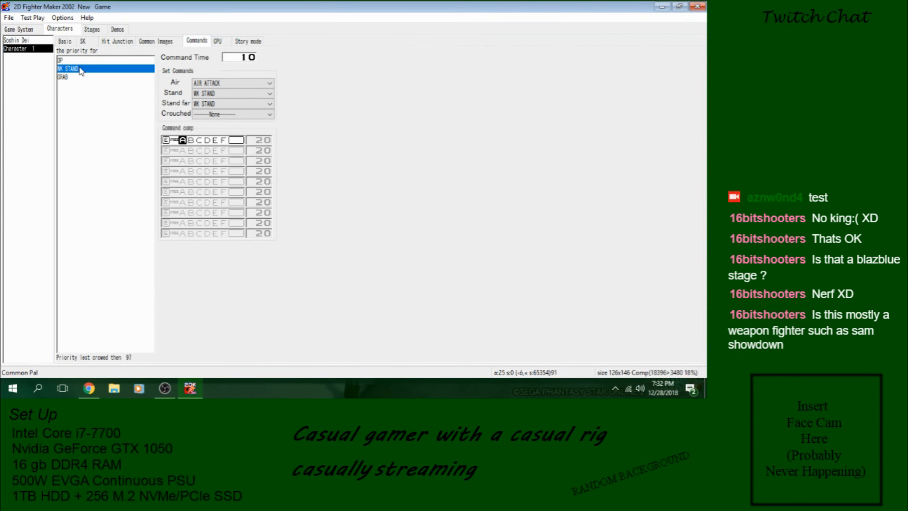
right_click(87, 85)
left_click(60, 89)
right_click(60, 93)
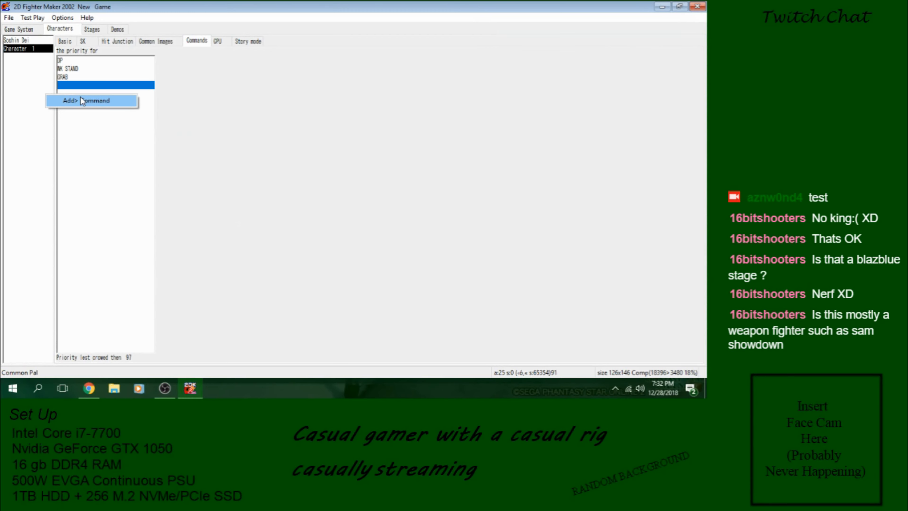
left_click(82, 101)
type("Strong")
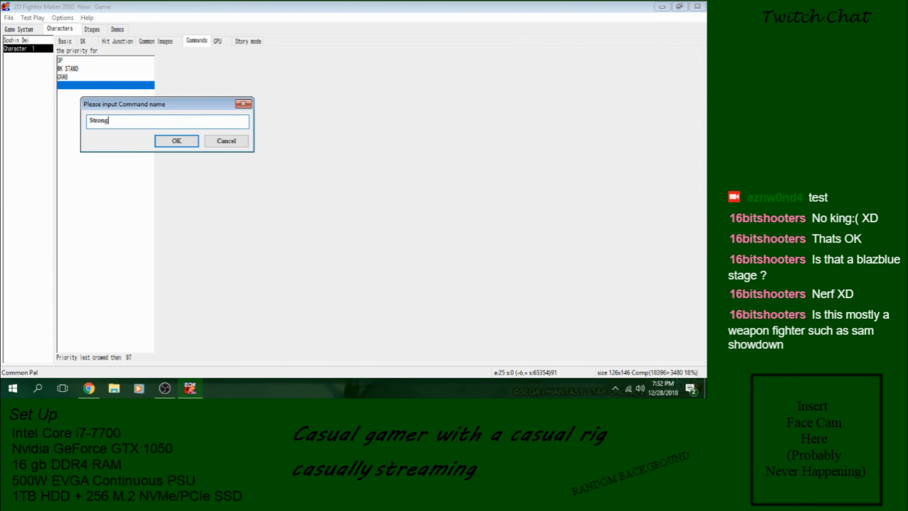
key("Return")
Step: Set the Strong command's input to button C, using the WK STAND and GRAB commands as reference
left_click(72, 68)
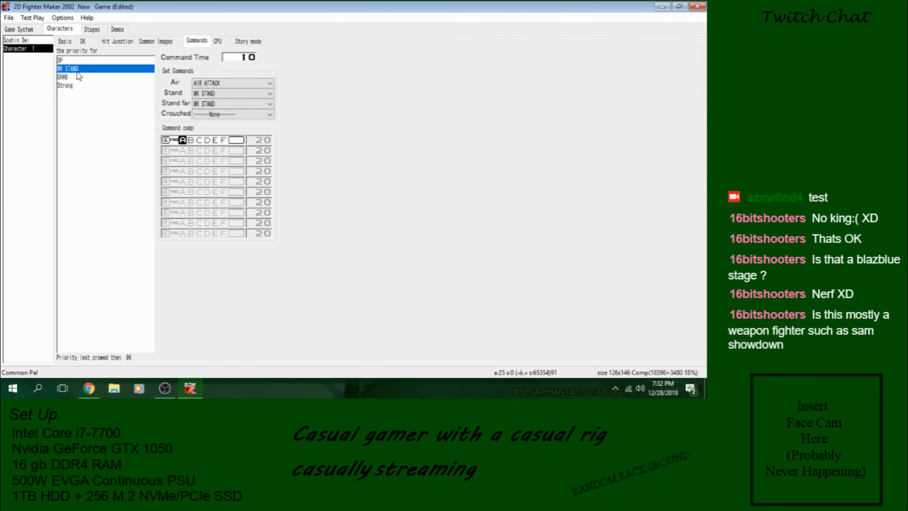
left_click(84, 76)
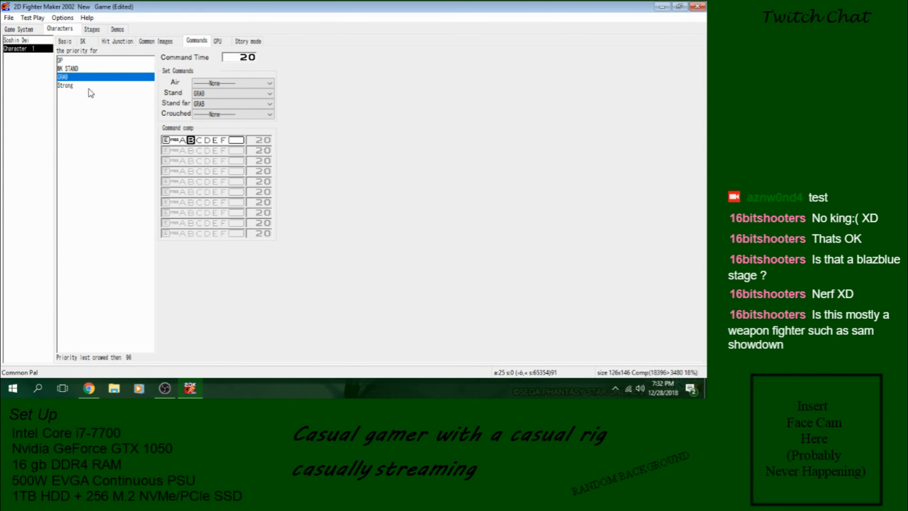
left_click(88, 86)
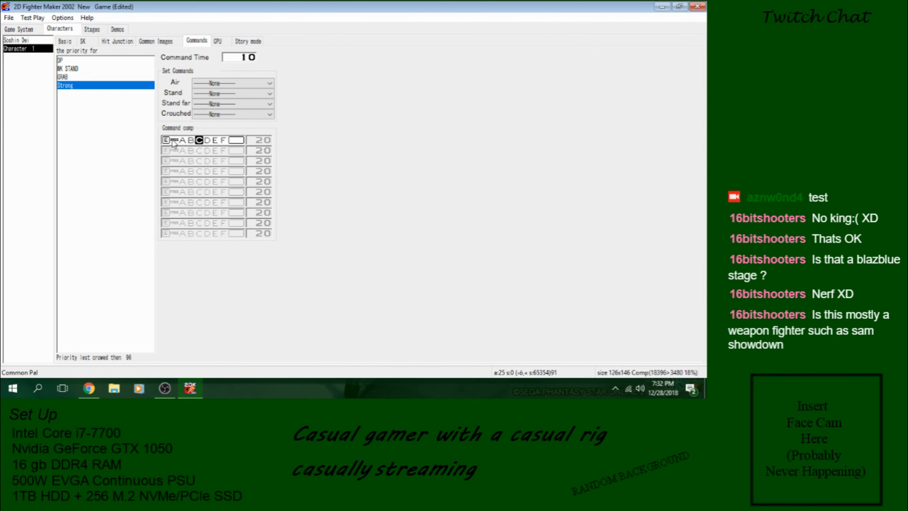
left_click(93, 69)
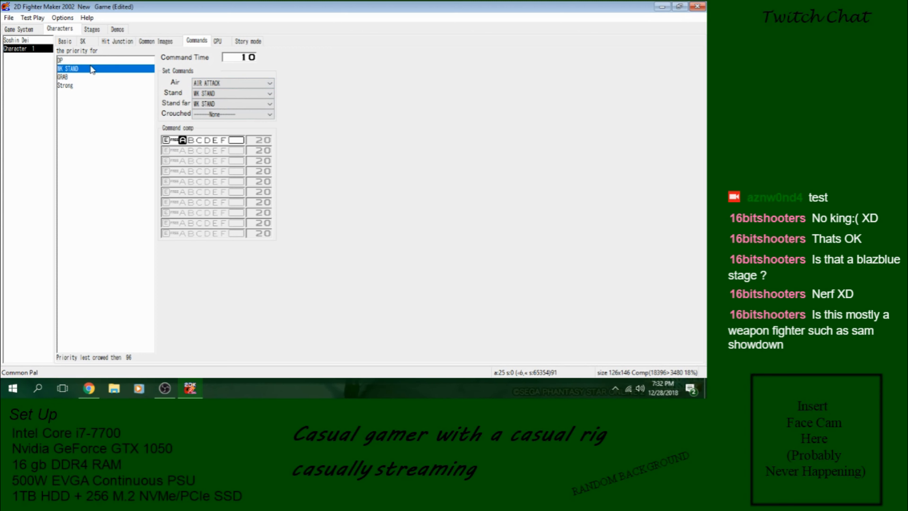
left_click(82, 84)
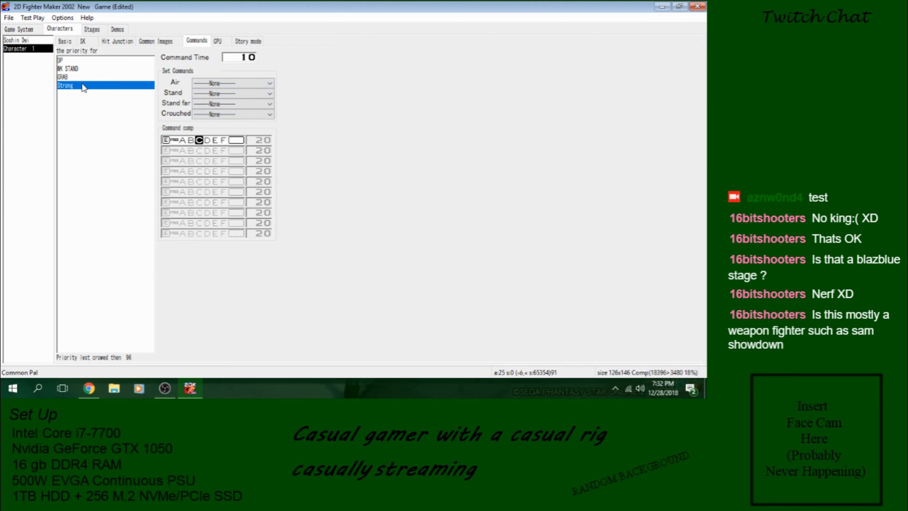
Step: Assign the STRONG STAND skill to the Strong command for Stand and Stand far, leaving Air at None
left_click(198, 93)
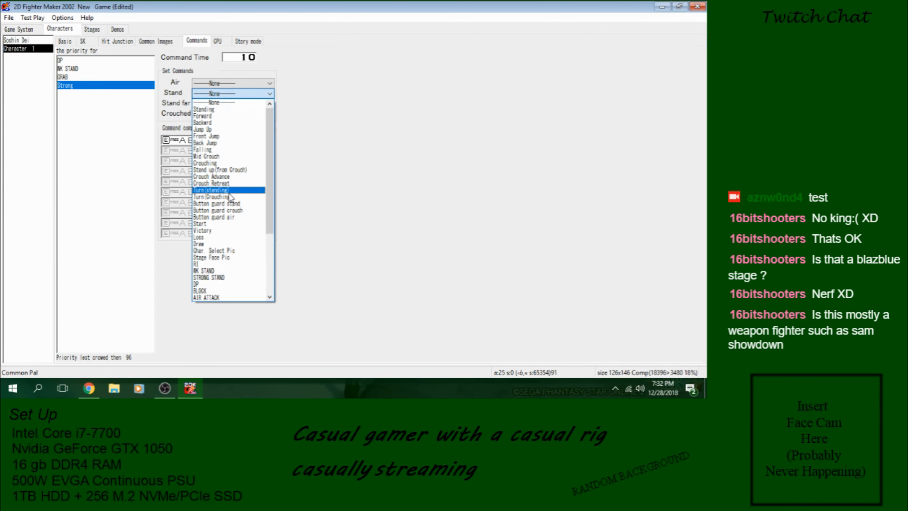
left_click(214, 277)
left_click(231, 104)
left_click(209, 287)
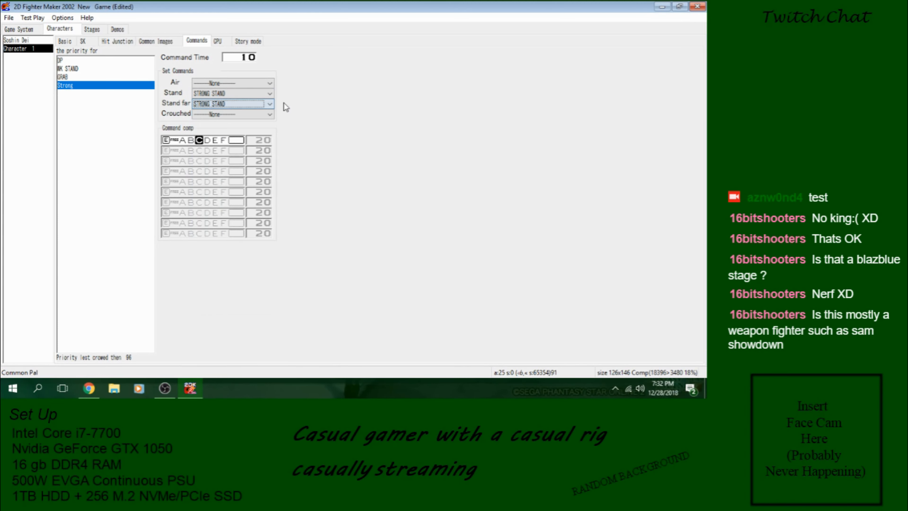
left_click(270, 83)
left_click(108, 121)
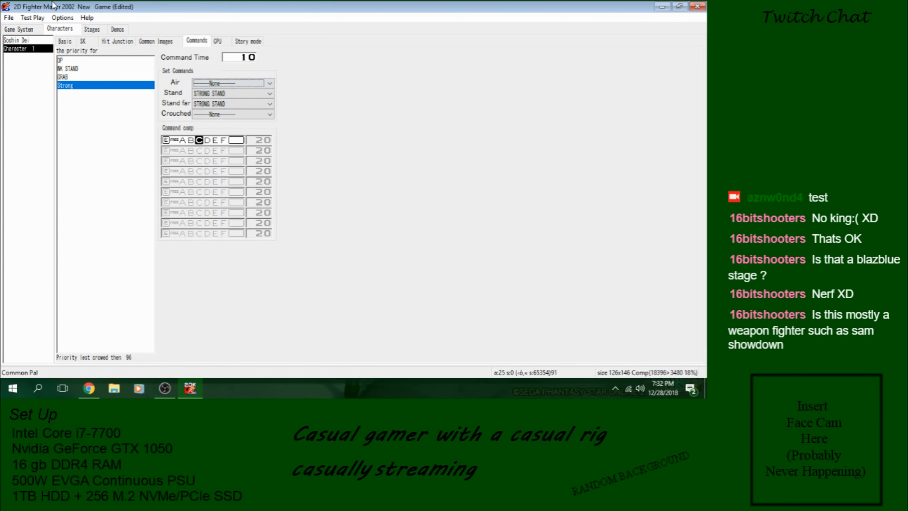
Step: Save the game with the Strong command and start another test battle with the default test settings
left_click(9, 17)
left_click(14, 61)
left_click(32, 18)
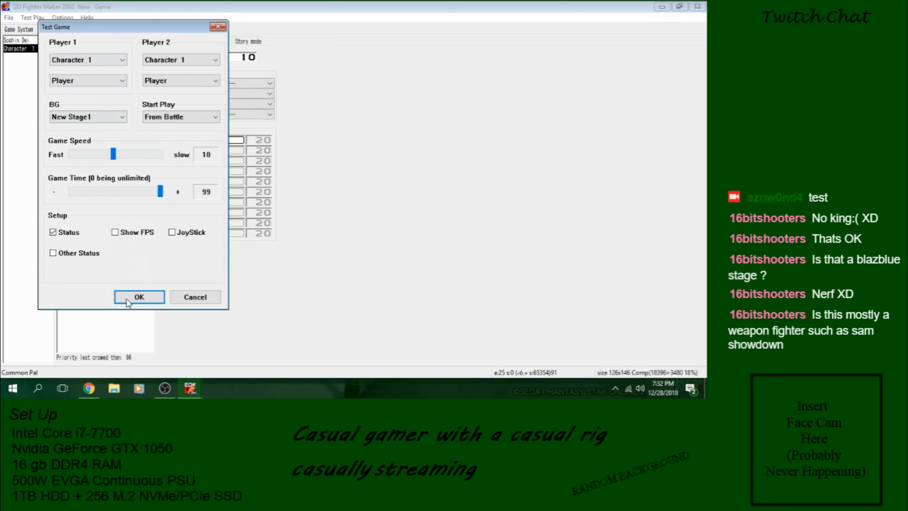
key("Return")
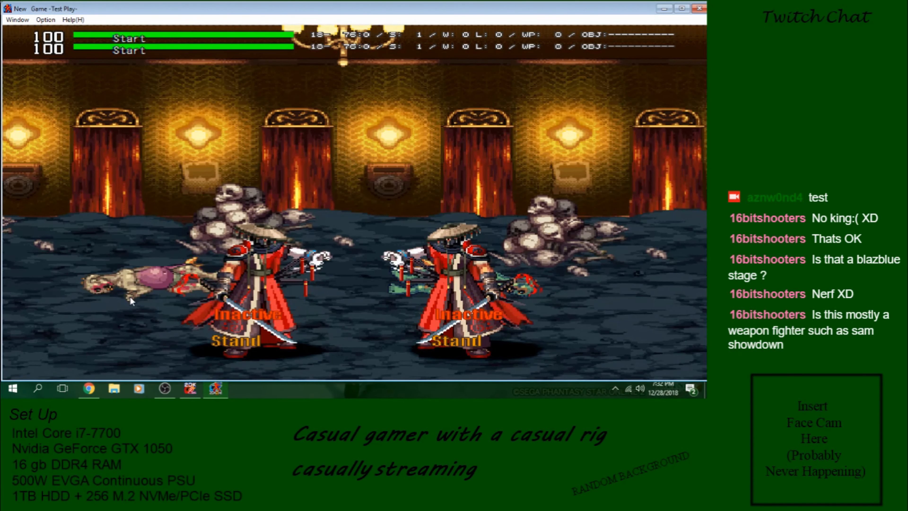
Step: Back player 1 away and test the WK STAND attack before and after performing STRONG STAND
key("Left")
key("z")
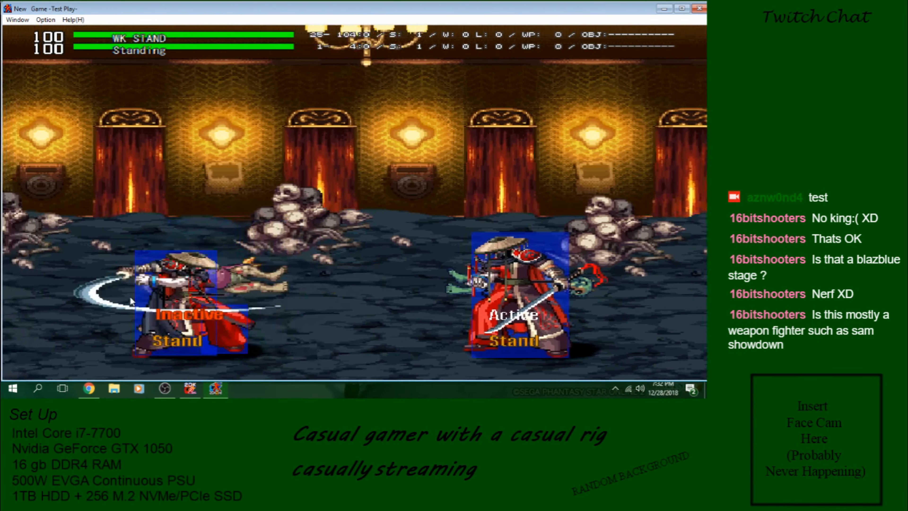
key("z")
key("c")
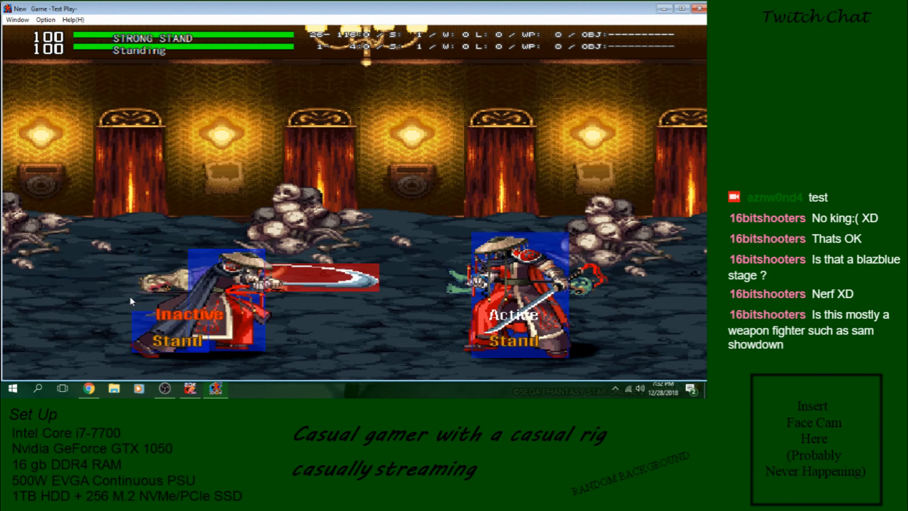
key("z")
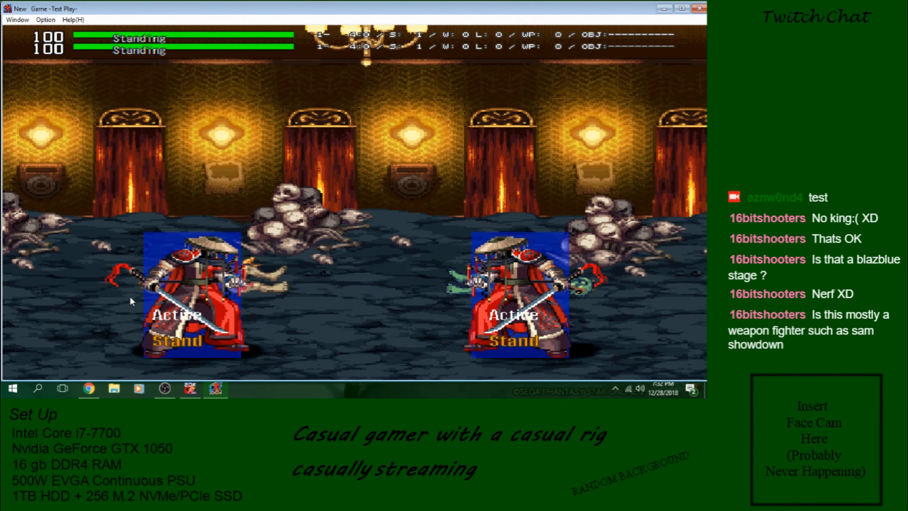
key("z")
Step: Perform the DP motion with player 1, forward, down and forward with attack A, to raise Char var A
key("Down")
key("Right")
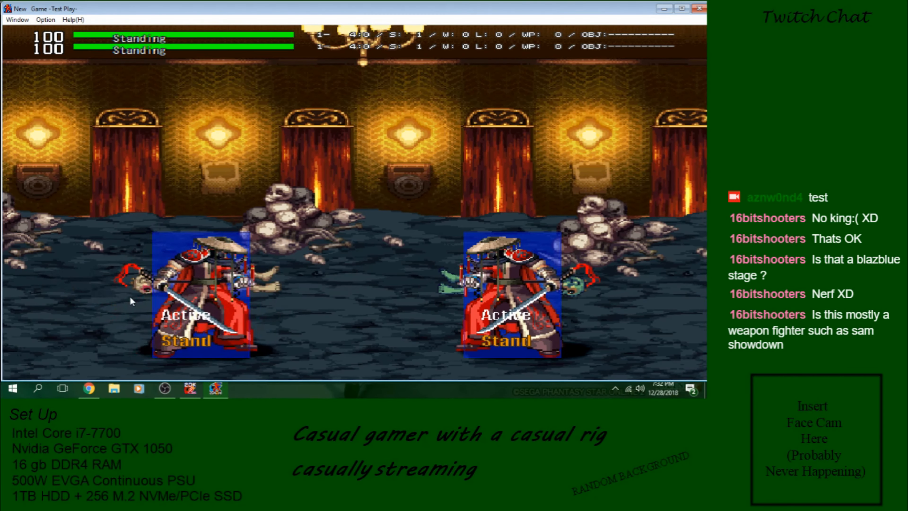
key("Right")
key("Down")
key("Right")
key("z")
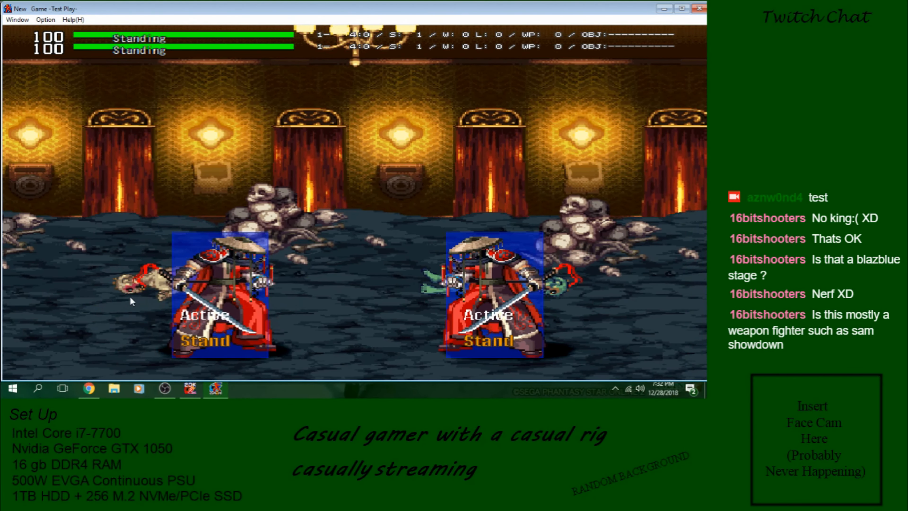
Step: Move player 1 back and forth across the stage while checking that the weak attack branches to BLOCK
key("Left")
key("Left")
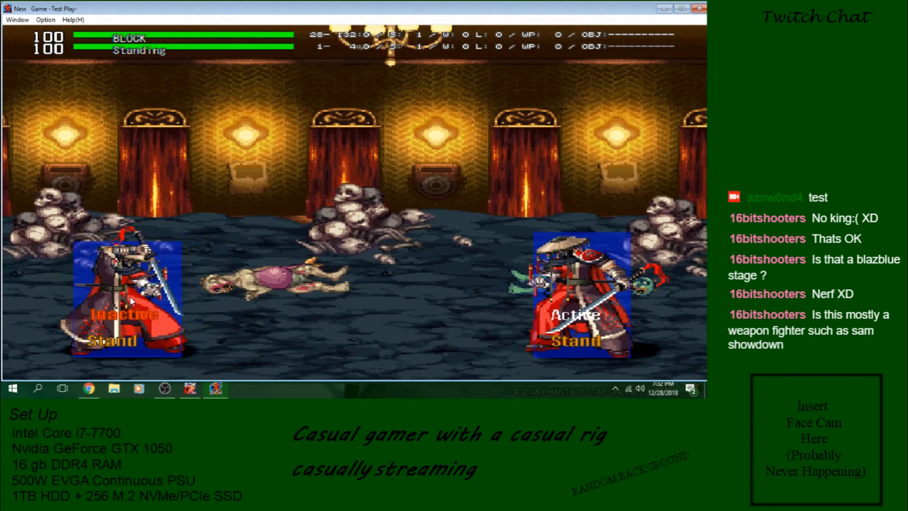
key("Left")
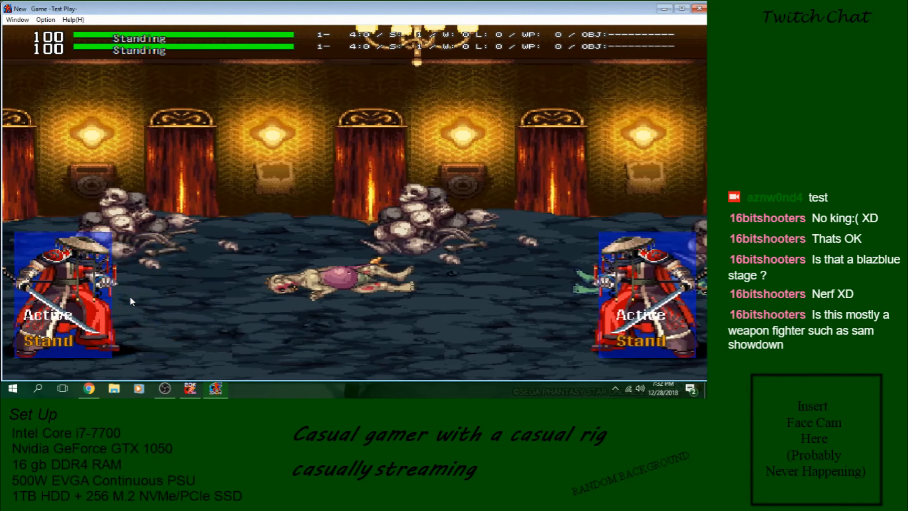
key("Left")
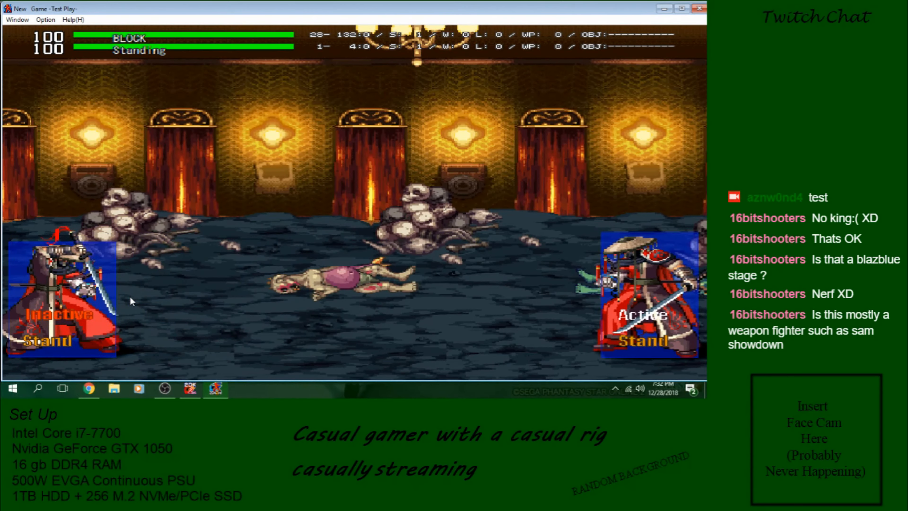
key("Right")
key("Right")
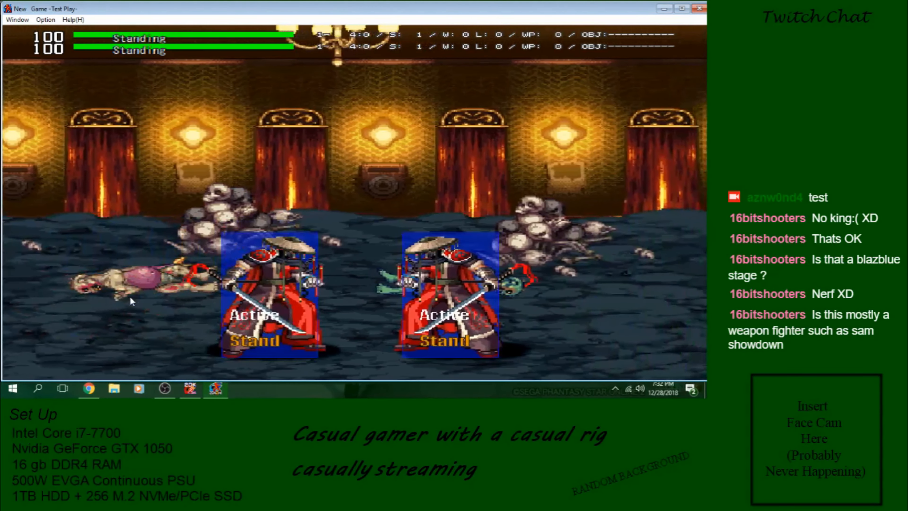
key("Left")
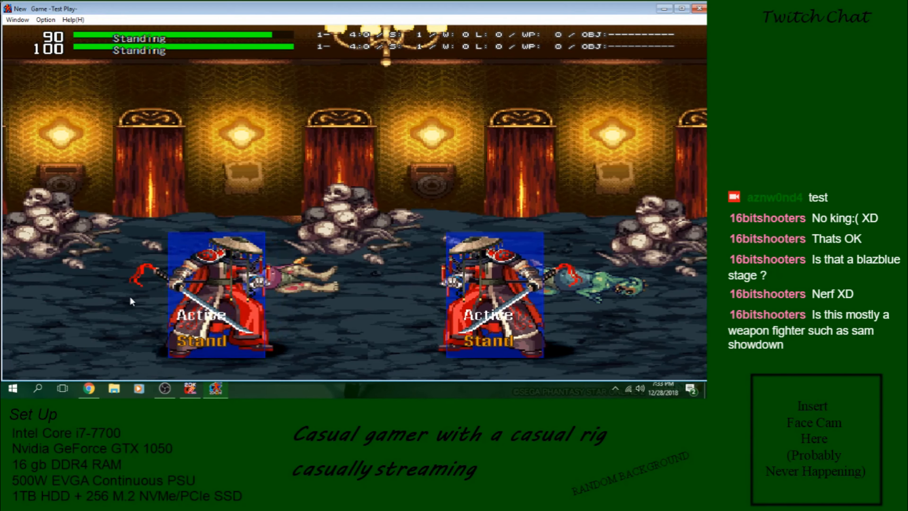
Step: Repeat player 1's DP motion with attack A, then back the fighter away from the opponent
key("Right")
key("Down")
key("Right")
key("z")
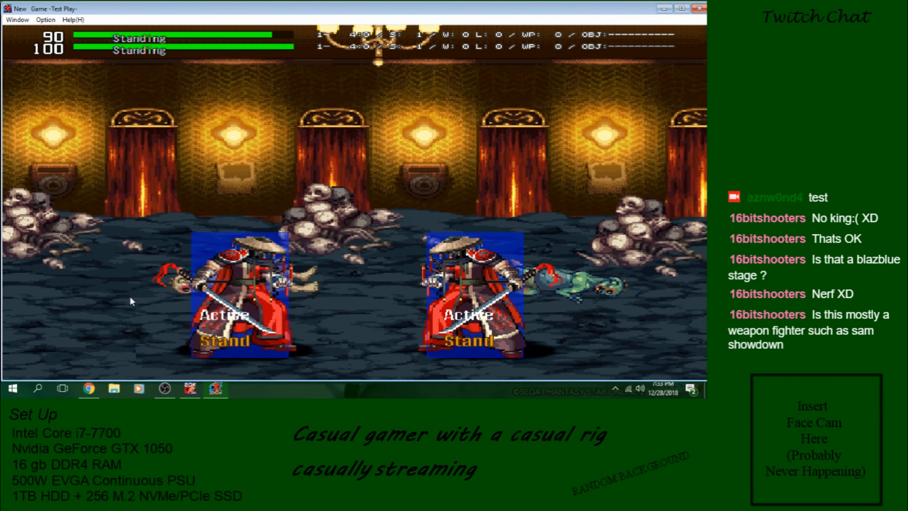
key("Left")
key("Left")
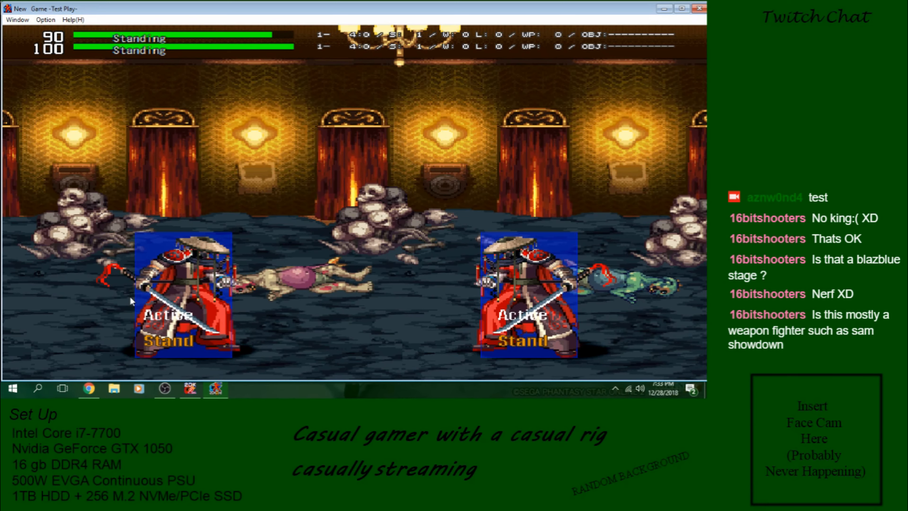
Step: Perform STRONG STAND to reset Char var A, then test the WK STAND attack twice
key("c")
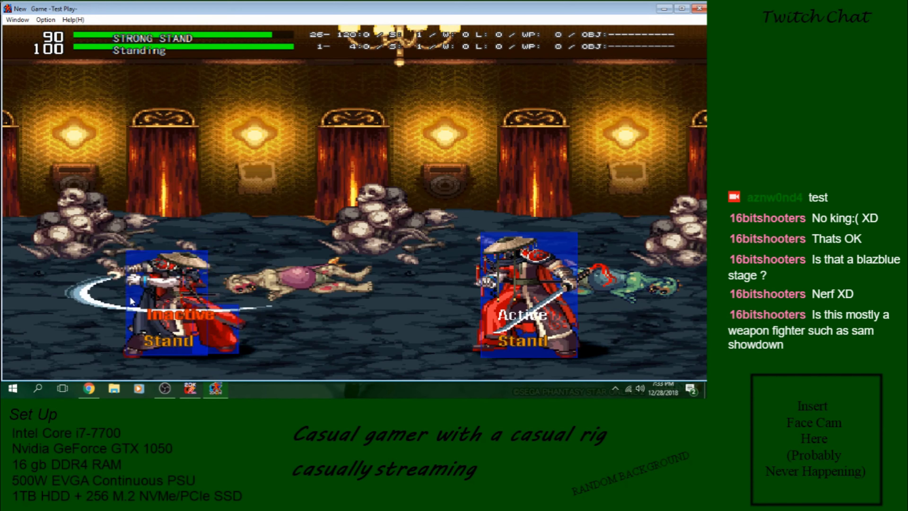
key("z")
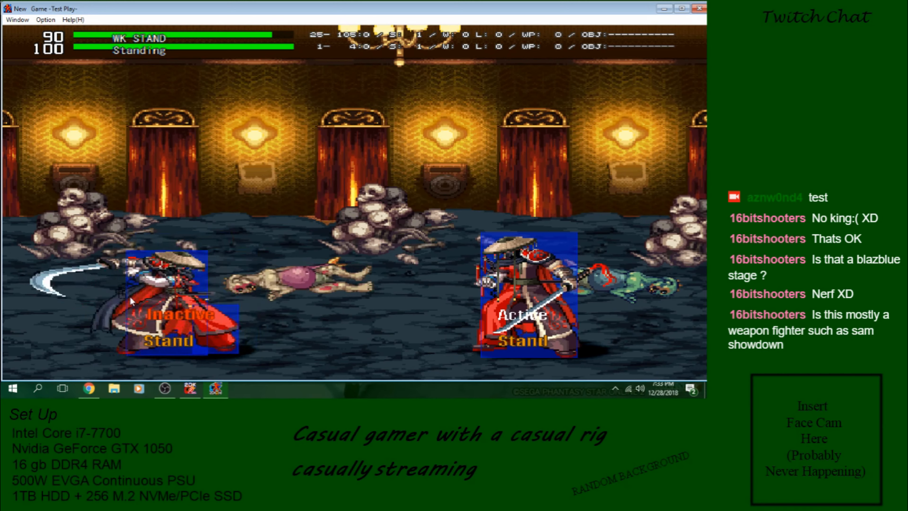
key("z")
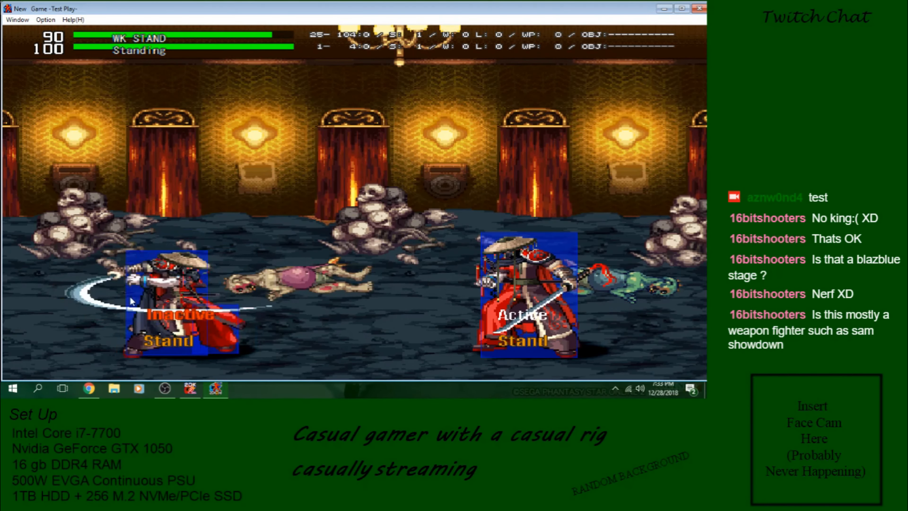
Step: Perform player 1's forward, down, forward motion with attack A once more, then back away from the opponent
key("Right")
key("Down")
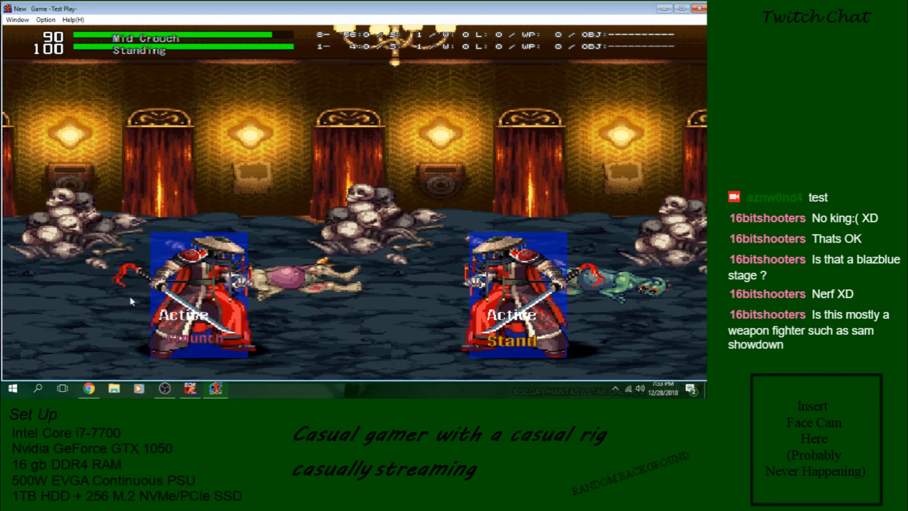
key("Right")
key("z")
key("Left")
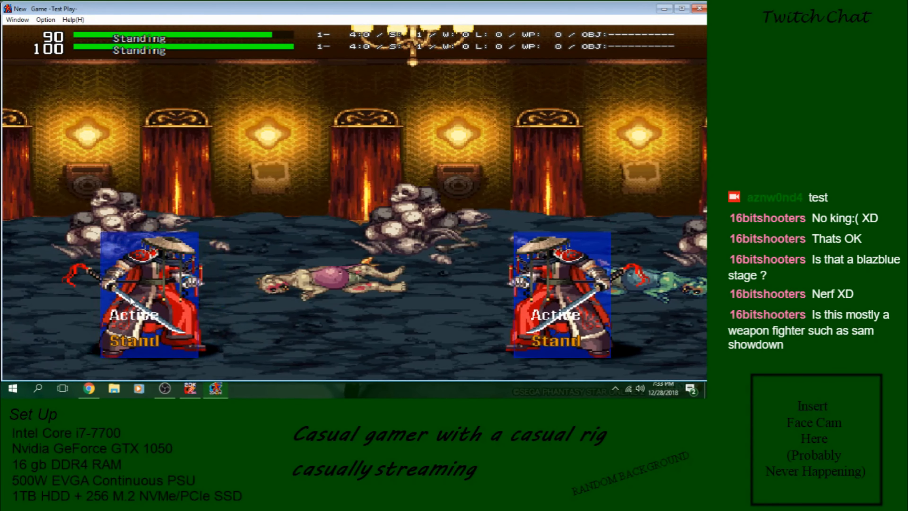
Step: Reset the variable with STRONG STAND, test the WK STAND attack twice, and end the test play
key("c")
key("z")
key("z")
left_click(698, 8)
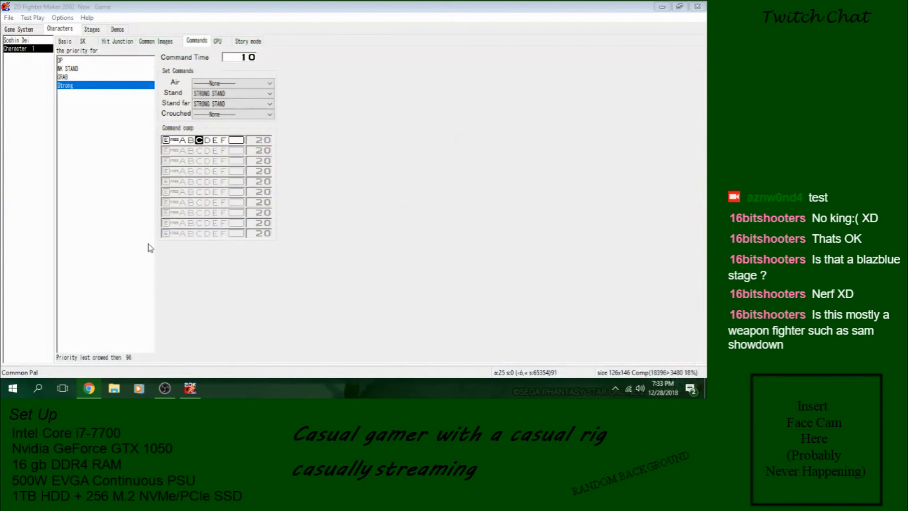
Step: Set WK STAND's variable block to branch to BLOCK when Char var A is the same as 1, and save the game
left_click(83, 41)
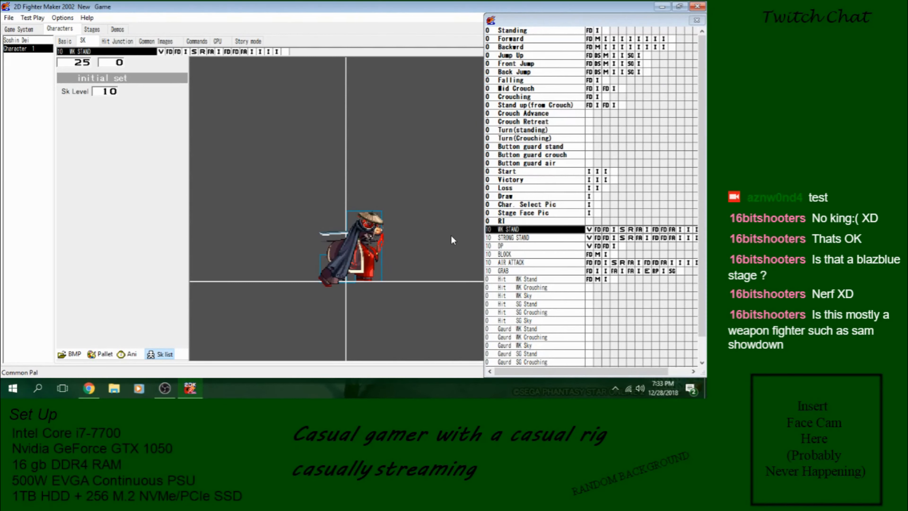
left_click(589, 238)
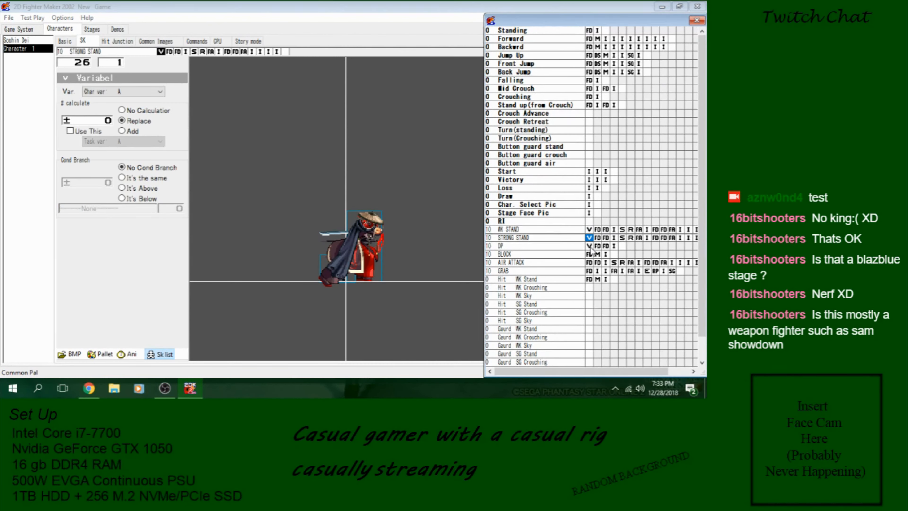
left_click(589, 229)
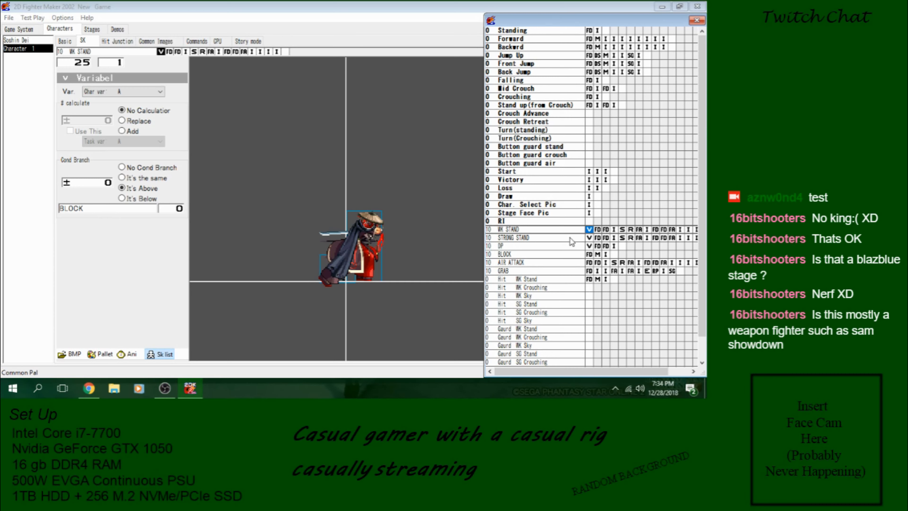
left_click(145, 179)
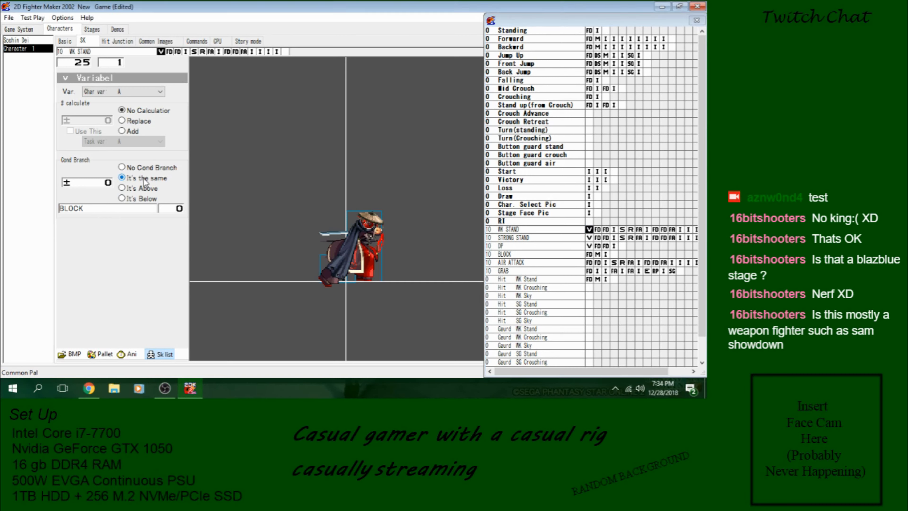
left_click(109, 184)
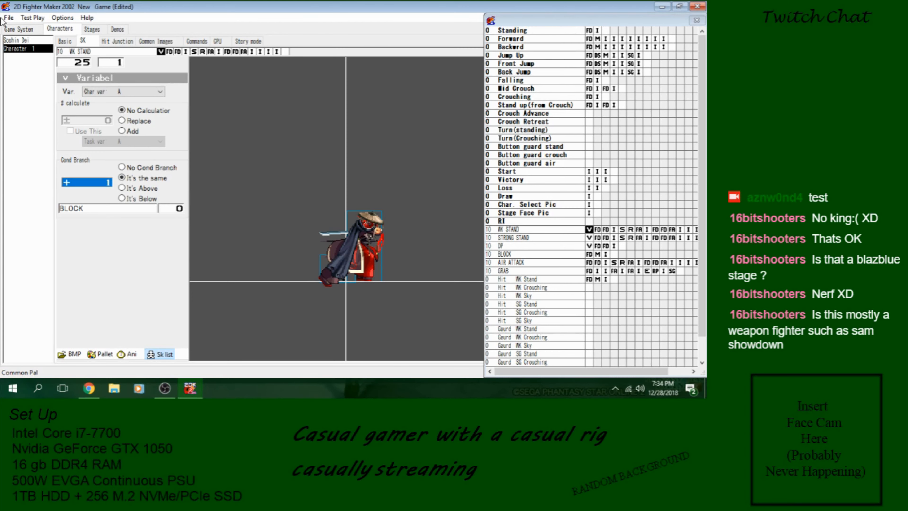
left_click(8, 17)
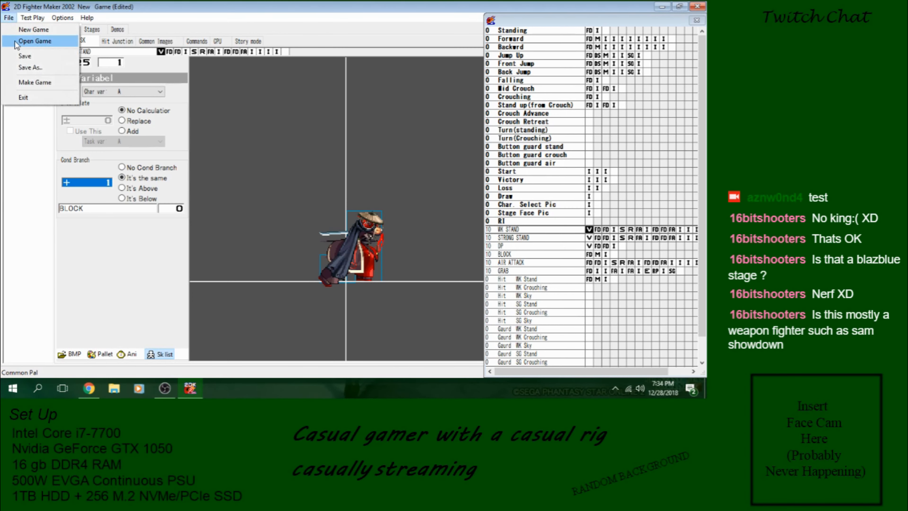
left_click(21, 56)
Step: Start a new test play, try the weak attack, and perform the DP motion with attack A
left_click(32, 17)
left_click(146, 287)
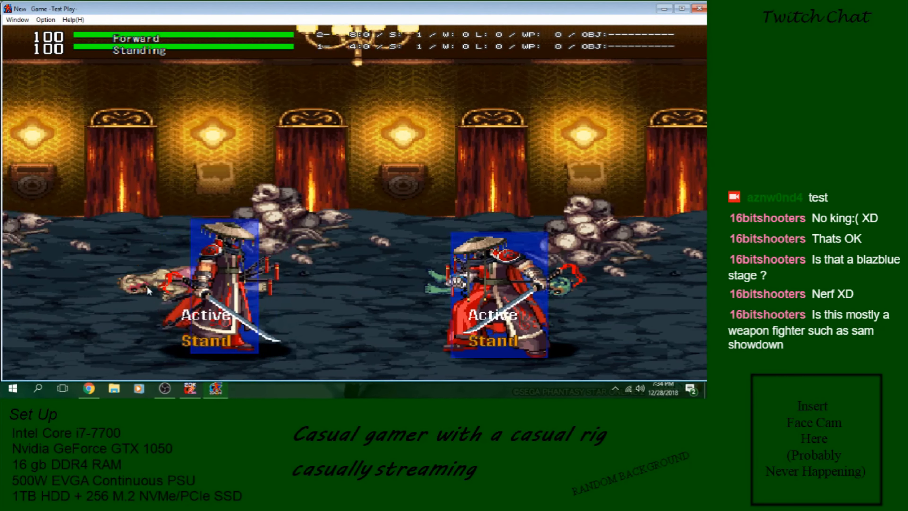
key("z")
key("Right")
key("Down")
key("Right")
key("z")
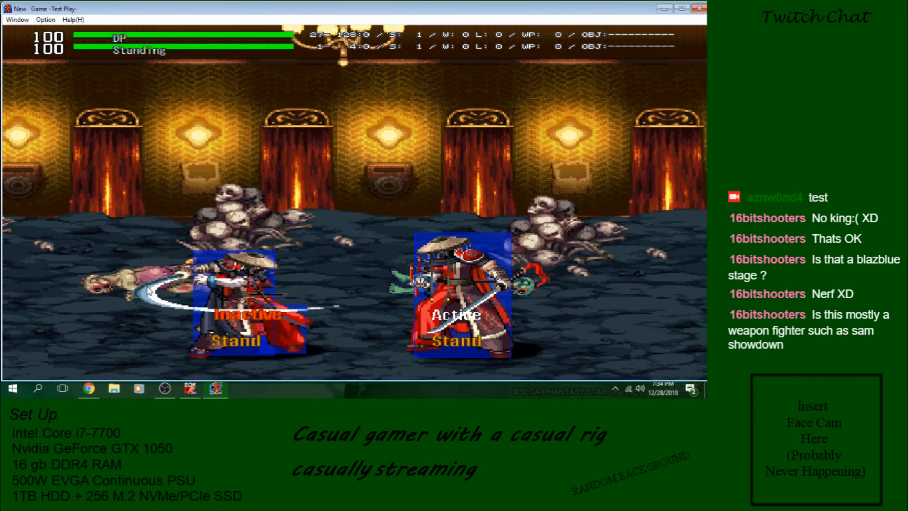
Step: Back player 1 away from the opponent, test the branch to BLOCK, and walk back and forth
key("Left")
key("x")
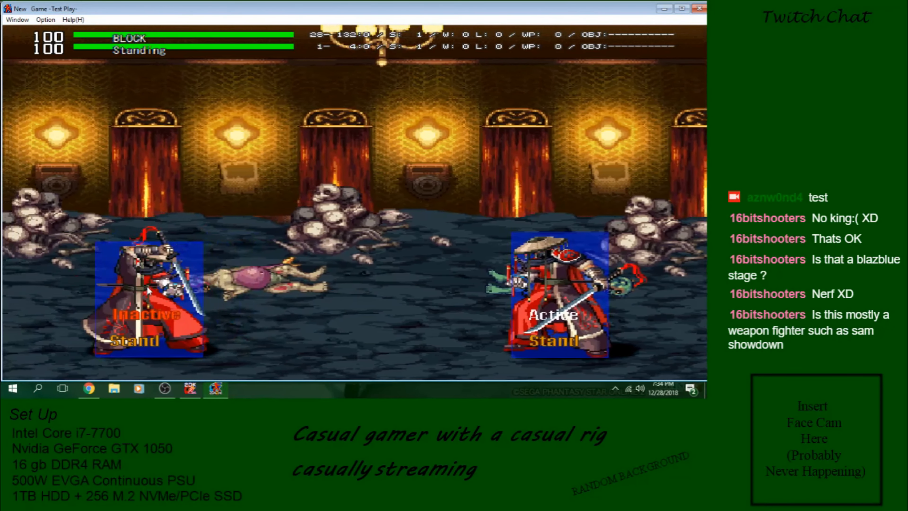
key("Left")
key("Right")
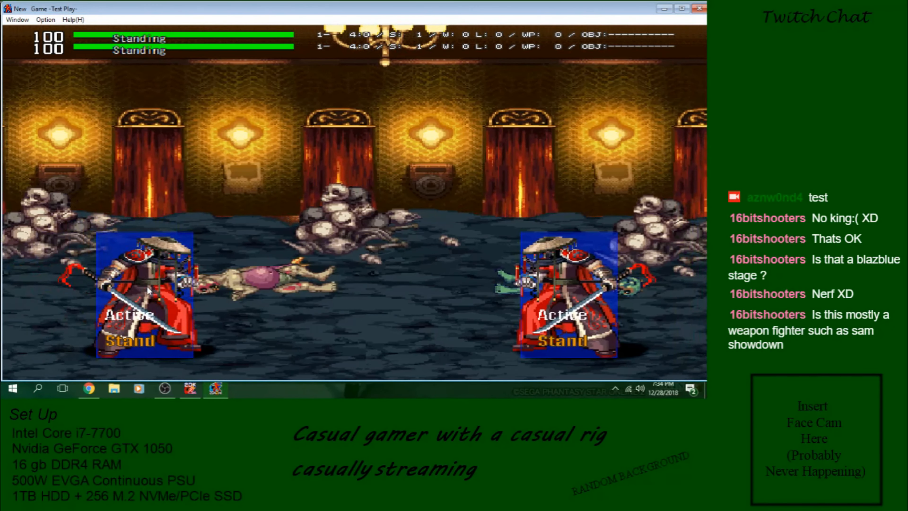
key("Right")
key("Left")
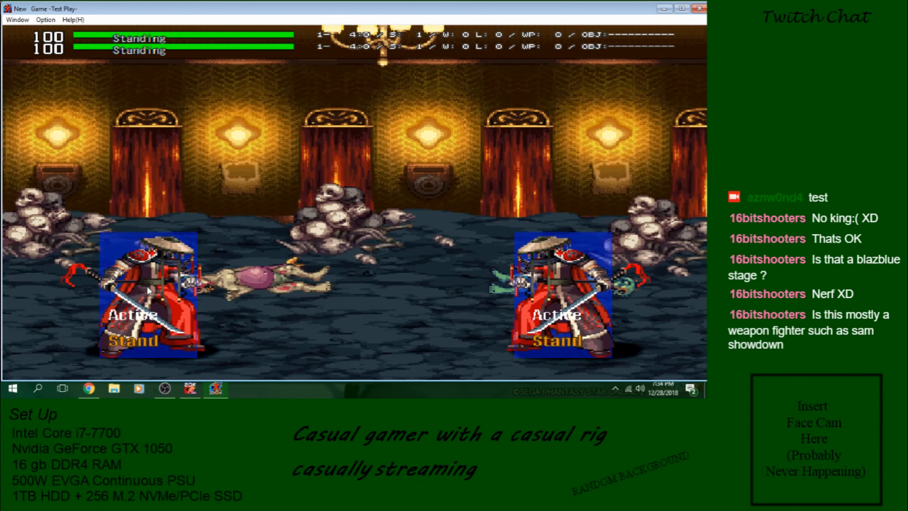
Step: Repeat the DP motion to raise Char var A again, test the weak attack while advancing, and close the test play
key("Right")
key("Down")
key("Right")
key("z")
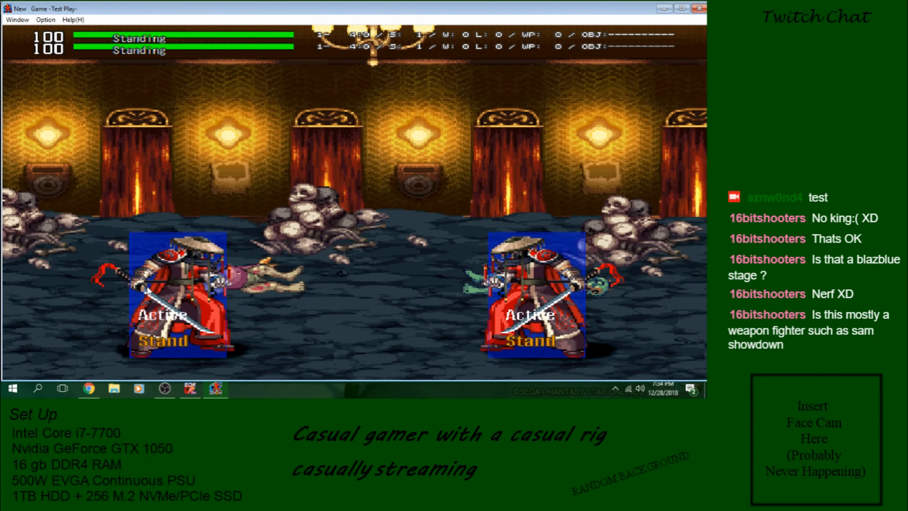
key("Right")
key("z")
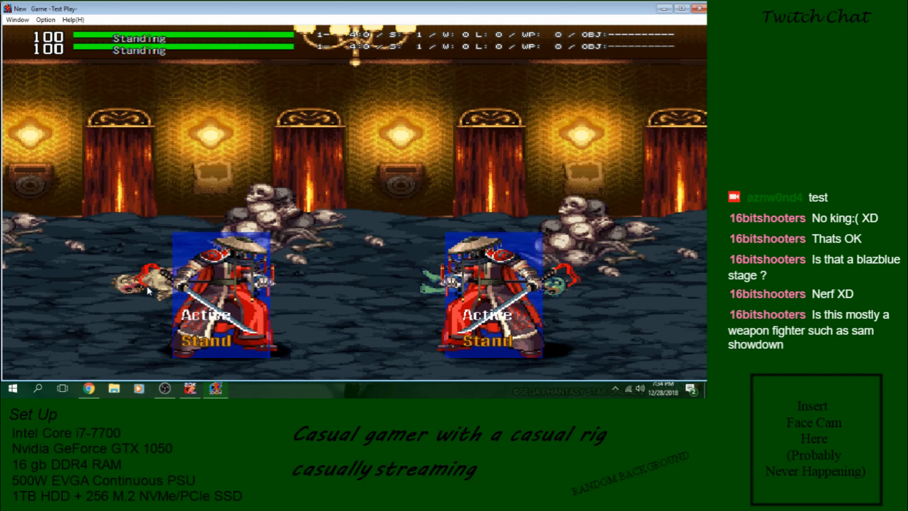
left_click(699, 7)
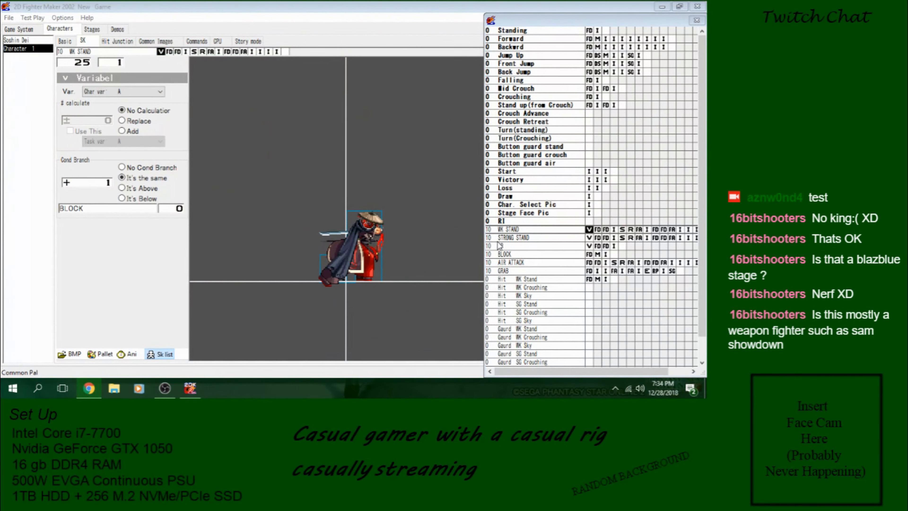
Step: Review the variable blocks in STRONG STAND, WK STAND and DP, and delete them from all three skills
left_click(590, 236)
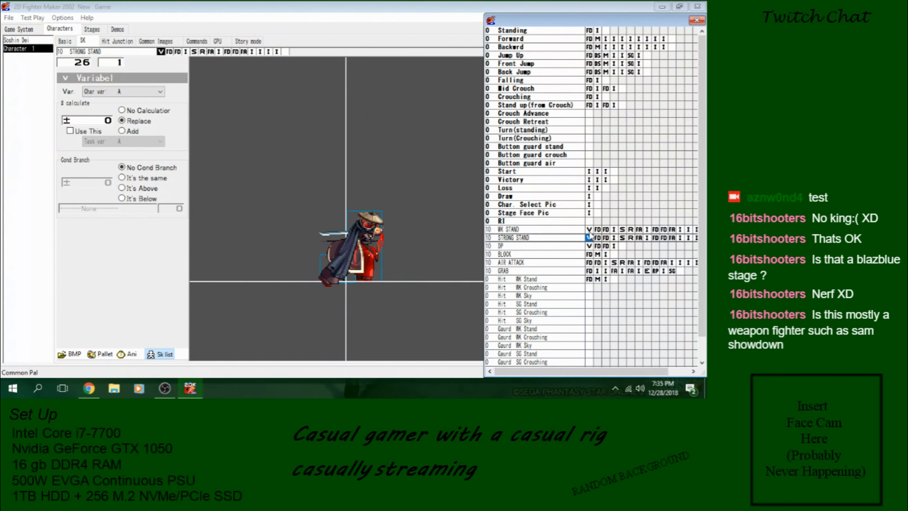
left_click(589, 231)
left_click(589, 246)
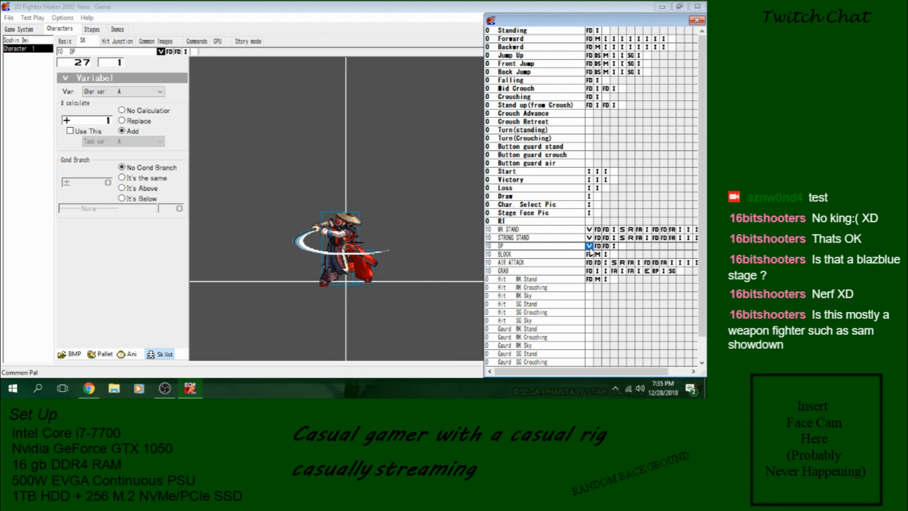
left_click(589, 230)
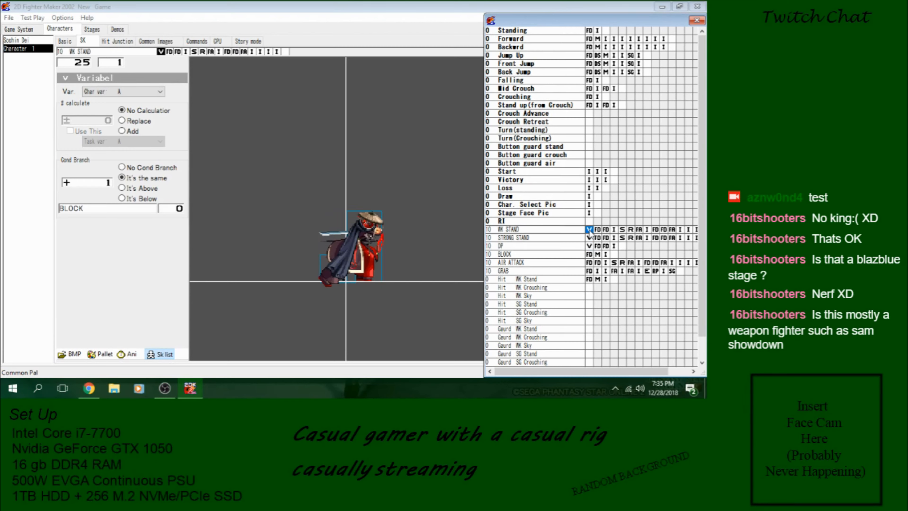
right_click(589, 232)
left_click(576, 223)
right_click(590, 236)
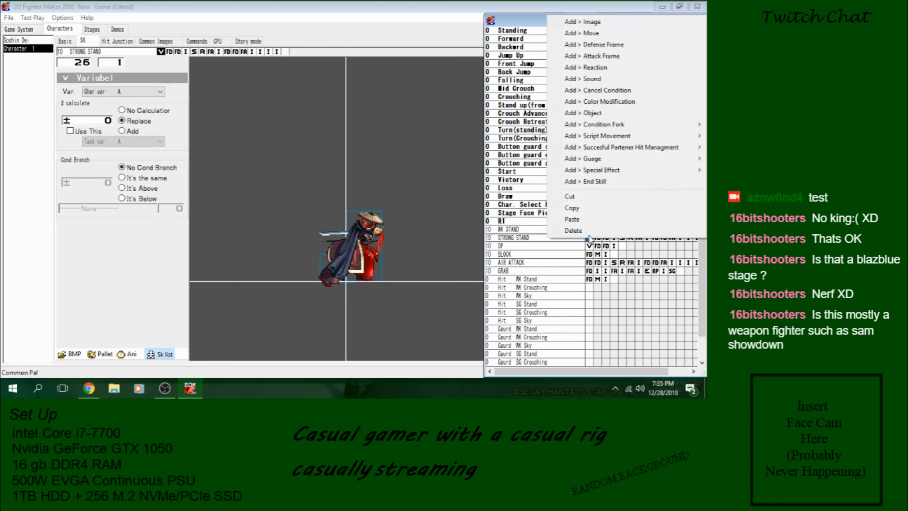
left_click(589, 231)
right_click(589, 246)
left_click(589, 242)
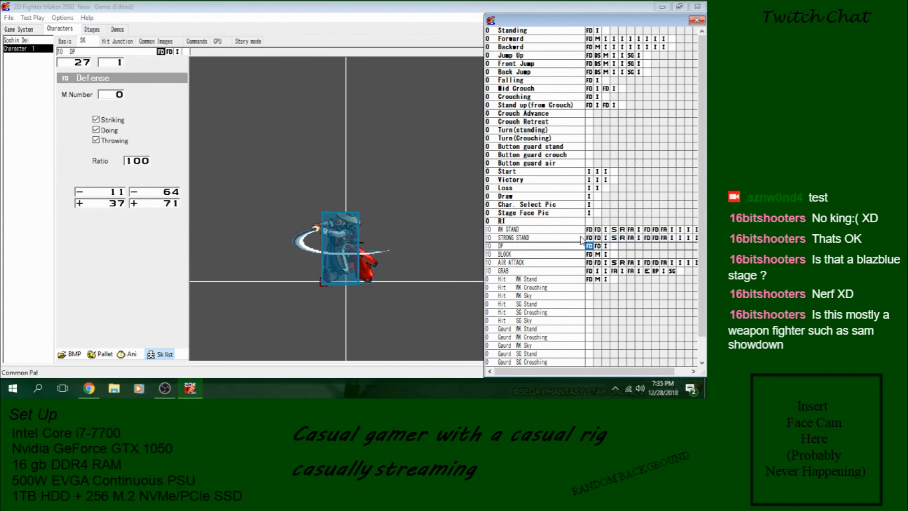
left_click(591, 231)
left_click(564, 231)
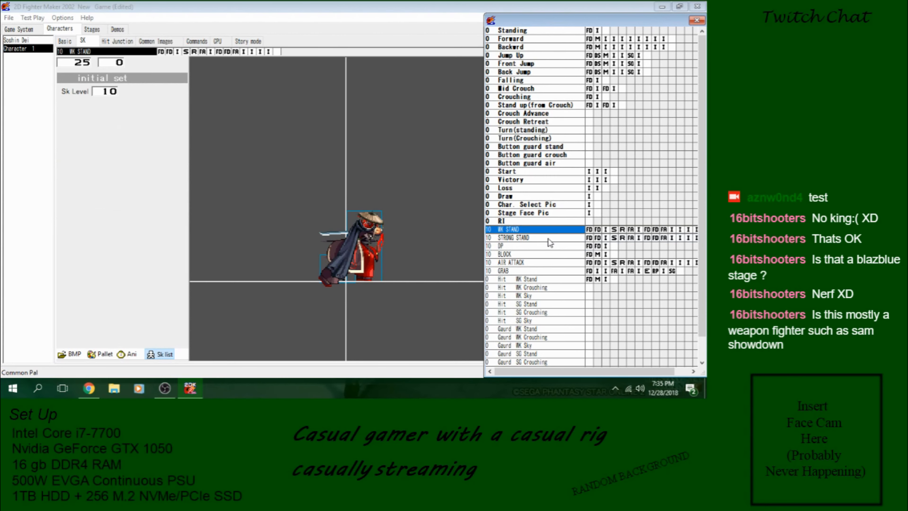
Step: Open the Kagatsuchi Port stage's scripts and compare Script 8 in the players layers with Script 9
left_click(92, 29)
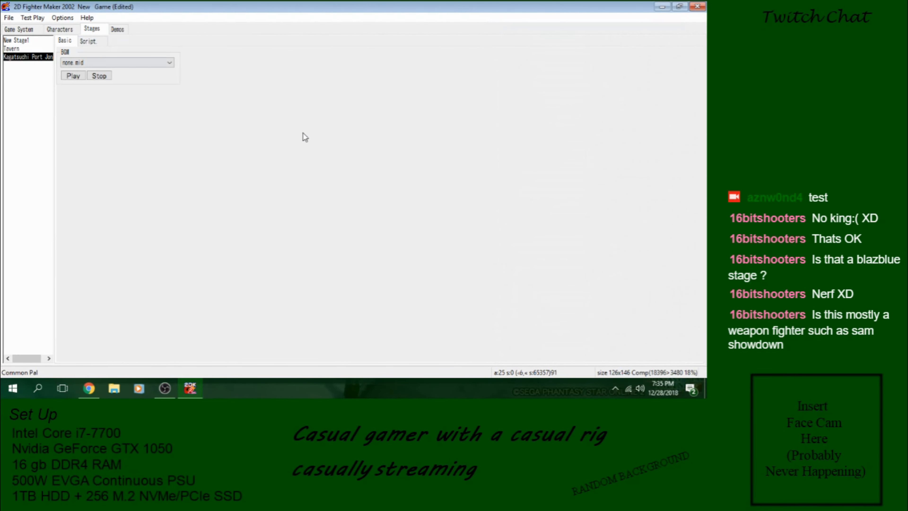
left_click(91, 41)
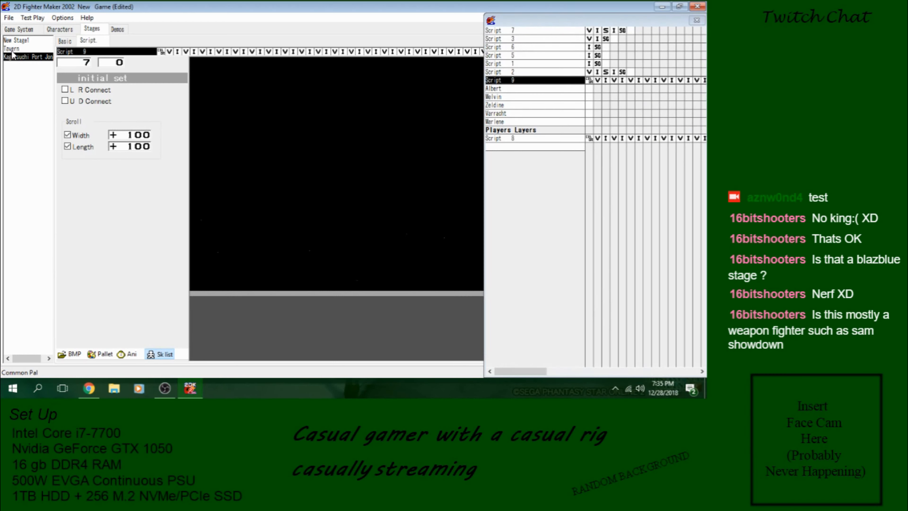
left_click(549, 139)
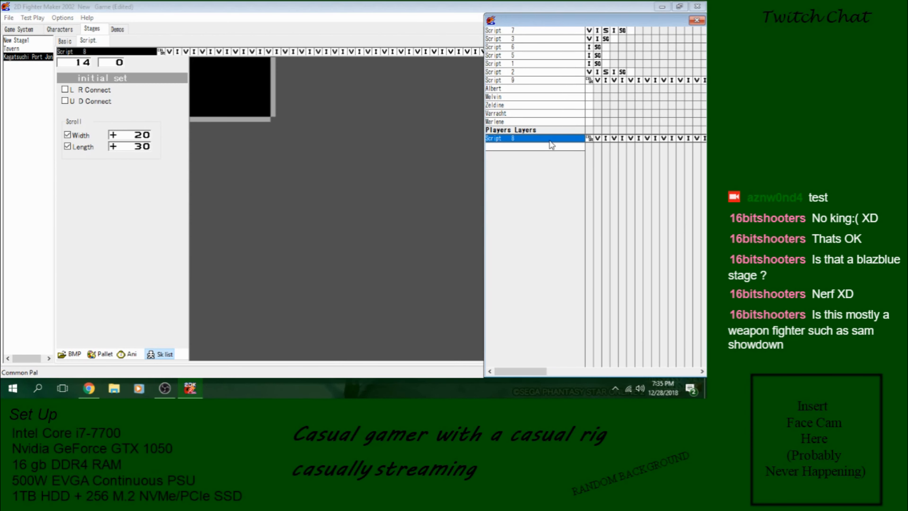
left_click(558, 81)
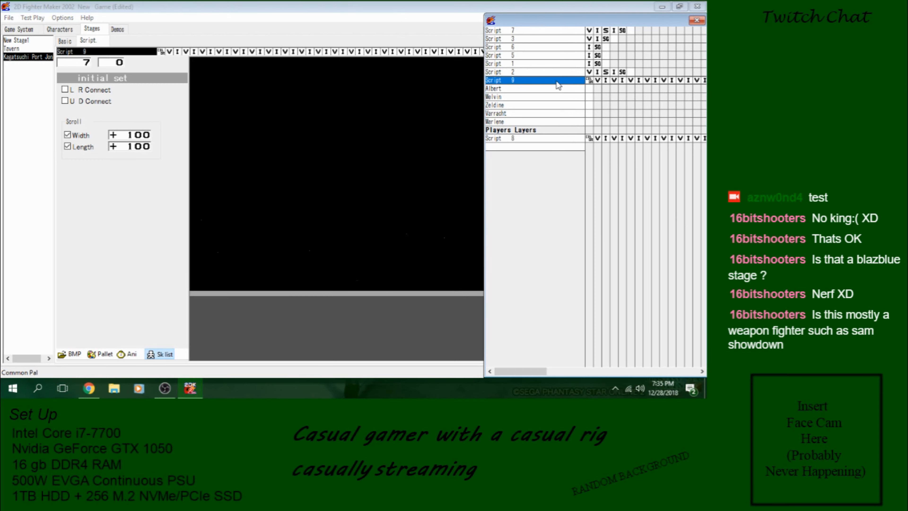
Step: Return to the character's skills and add a variable block at the start of WK STAND
left_click(59, 29)
left_click(590, 230)
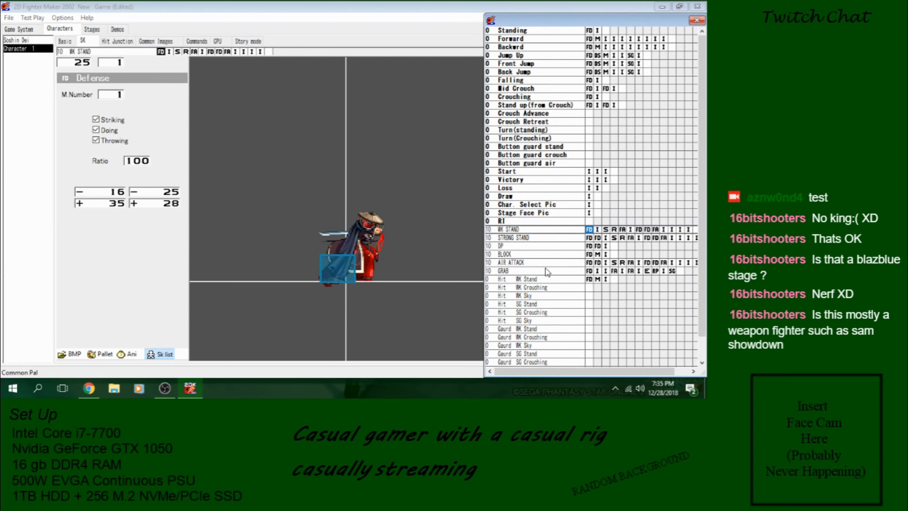
left_click(591, 238)
right_click(589, 229)
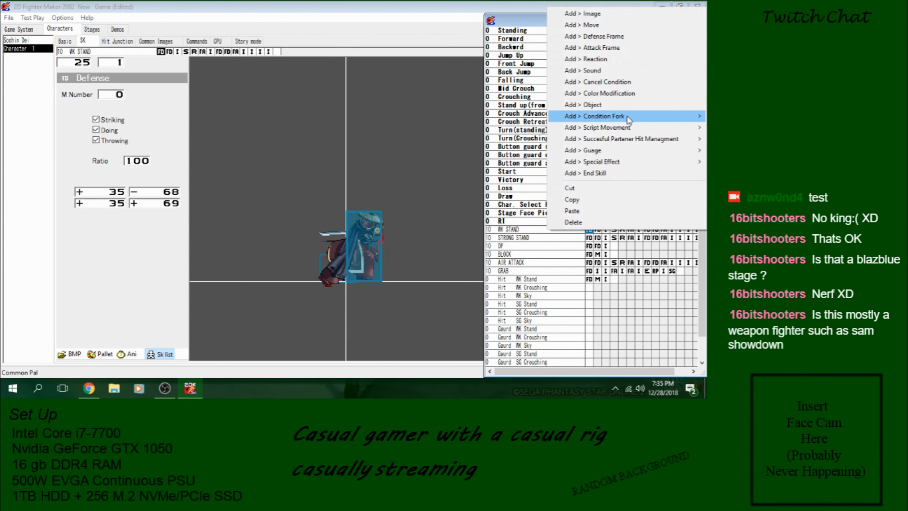
mouse_move(628, 116)
left_click(493, 116)
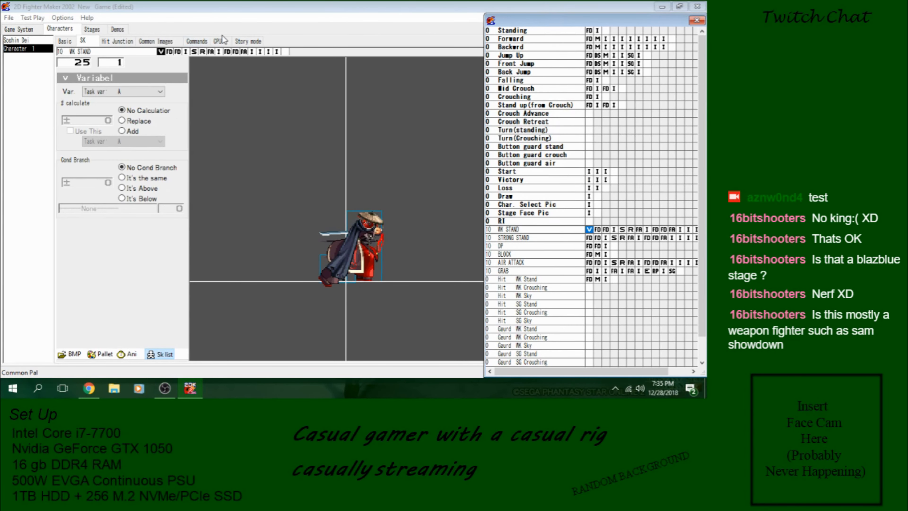
Step: Check which variable stage Script 9's first variable block uses, and set WK STAND's variable block to System var H
left_click(92, 30)
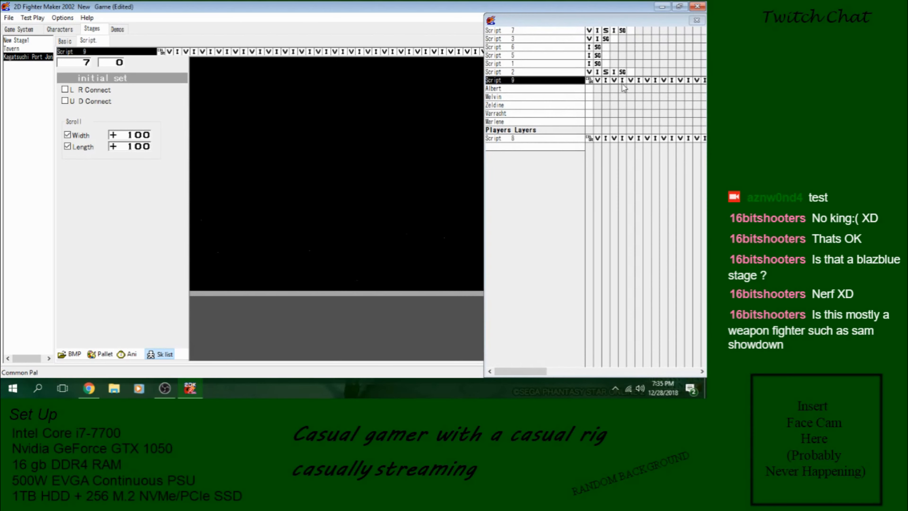
left_click(599, 82)
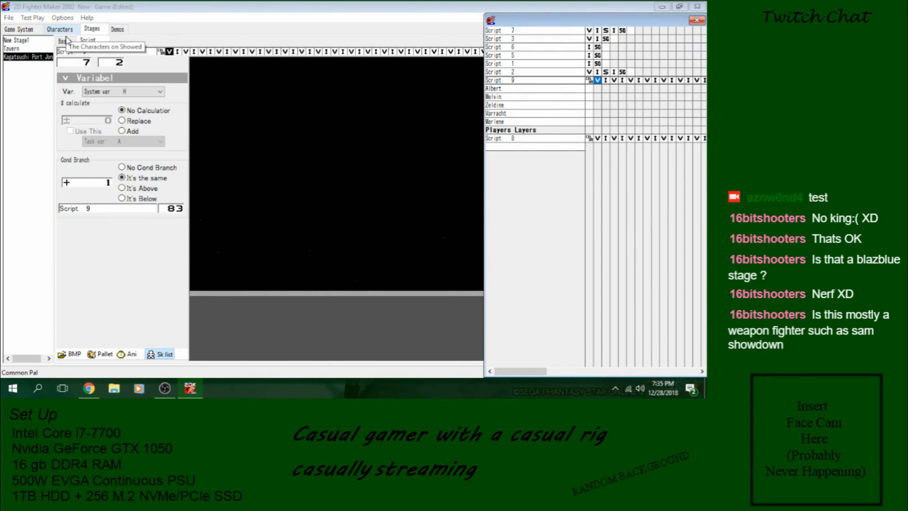
left_click(60, 29)
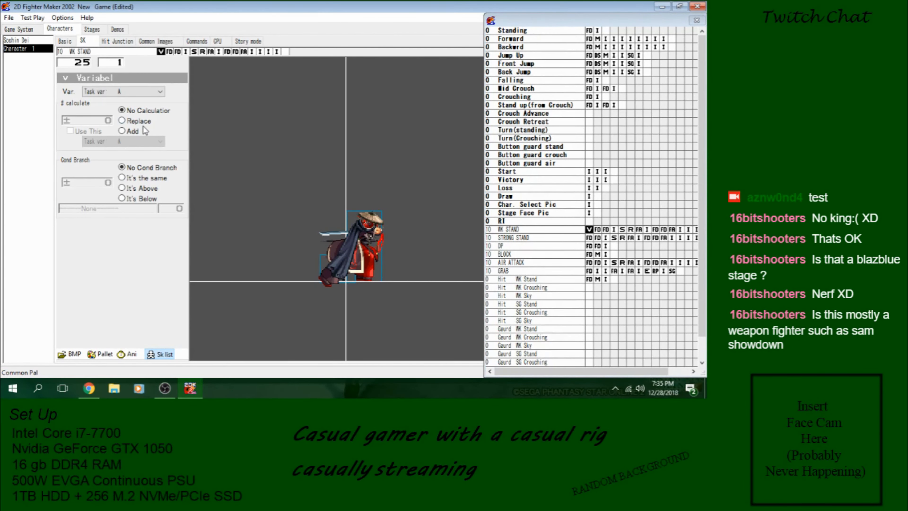
left_click(107, 91)
scroll(133, 186, "down", 3)
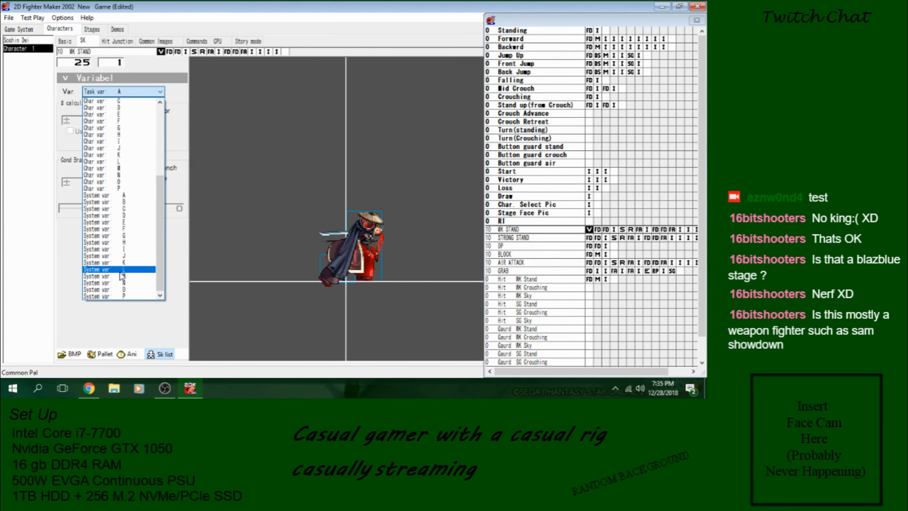
left_click(129, 242)
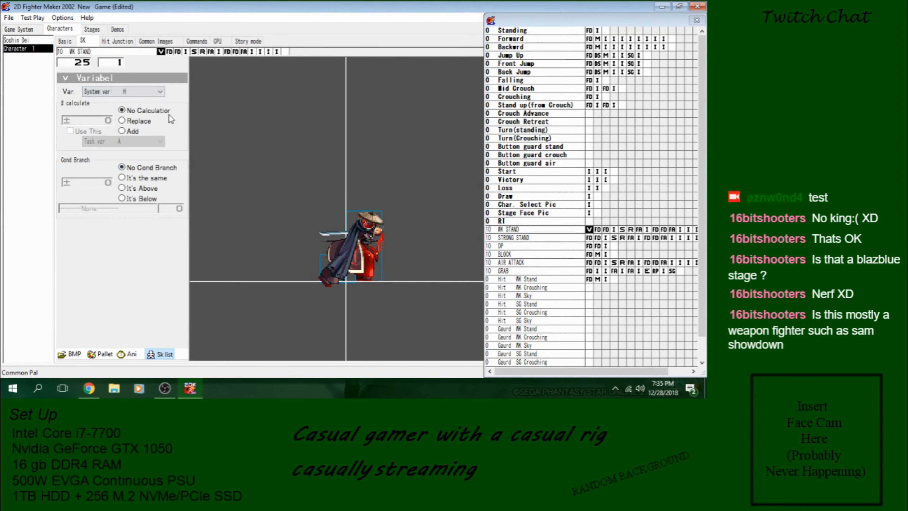
Step: Set WK STAND's variable block to replace with 1, and check it against the condition in stage Script 9's first variable block
left_click(146, 124)
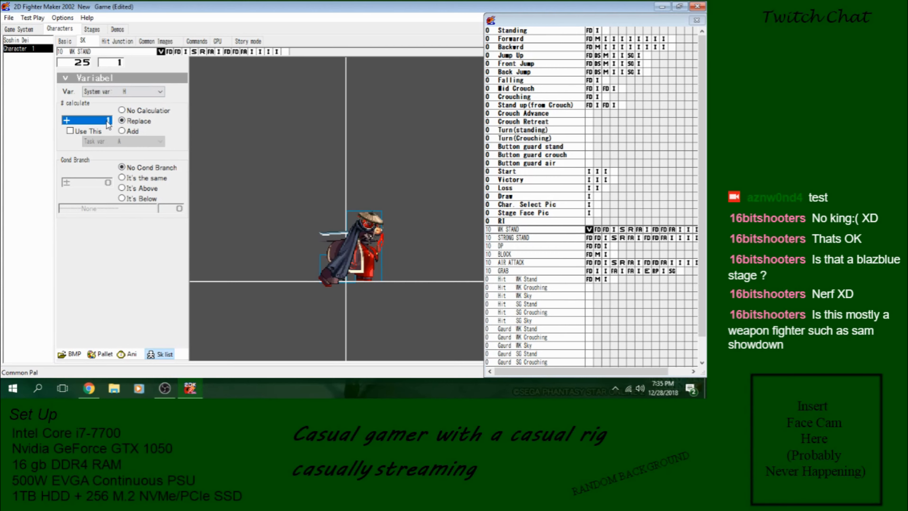
left_click(94, 29)
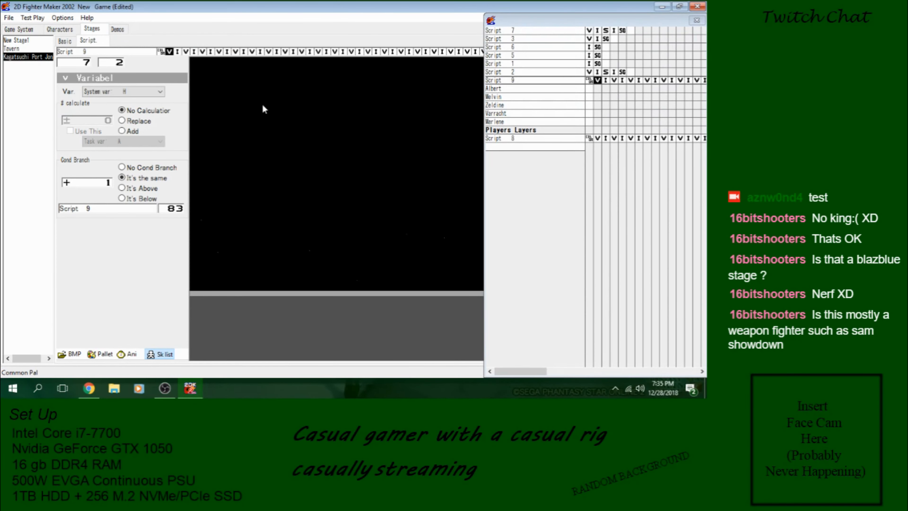
left_click(60, 30)
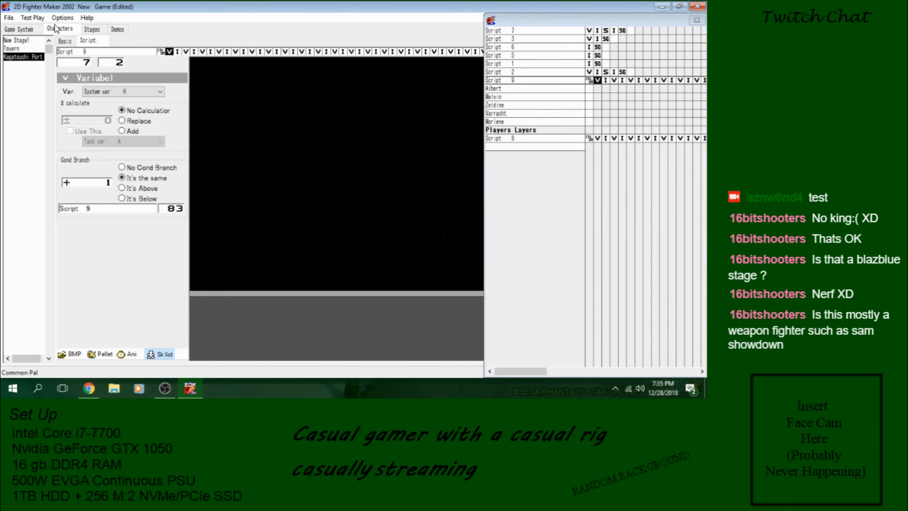
Step: Add a variable block at the start of STRONG STAND that replaces System var H with 0
left_click(589, 237)
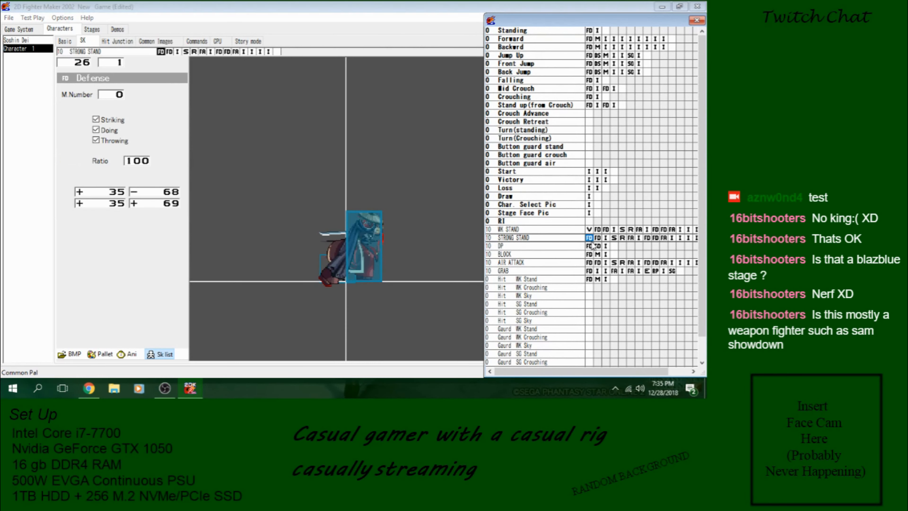
right_click(589, 238)
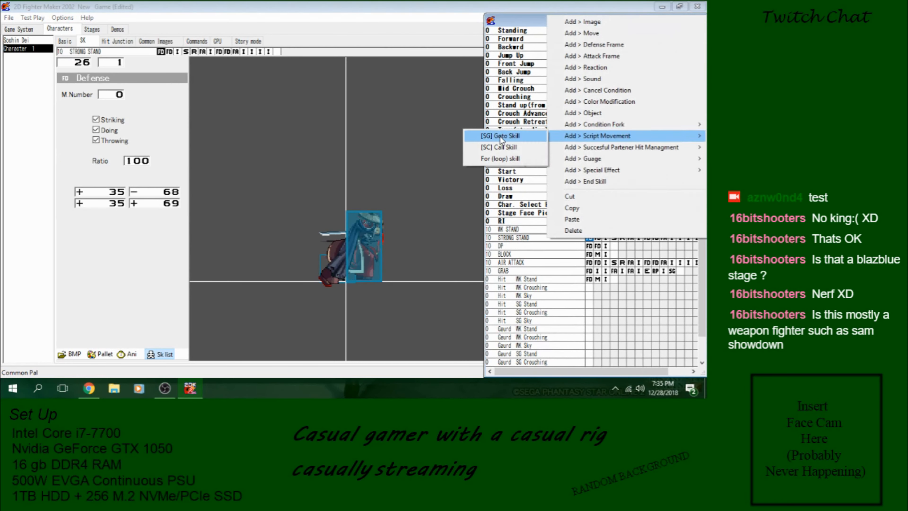
mouse_move(593, 124)
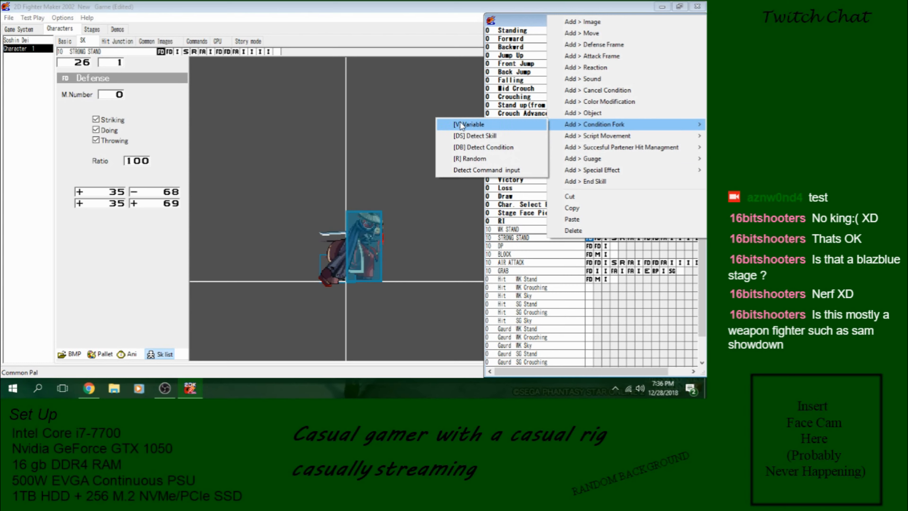
left_click(451, 124)
left_click(150, 95)
scroll(135, 250, "down", 6)
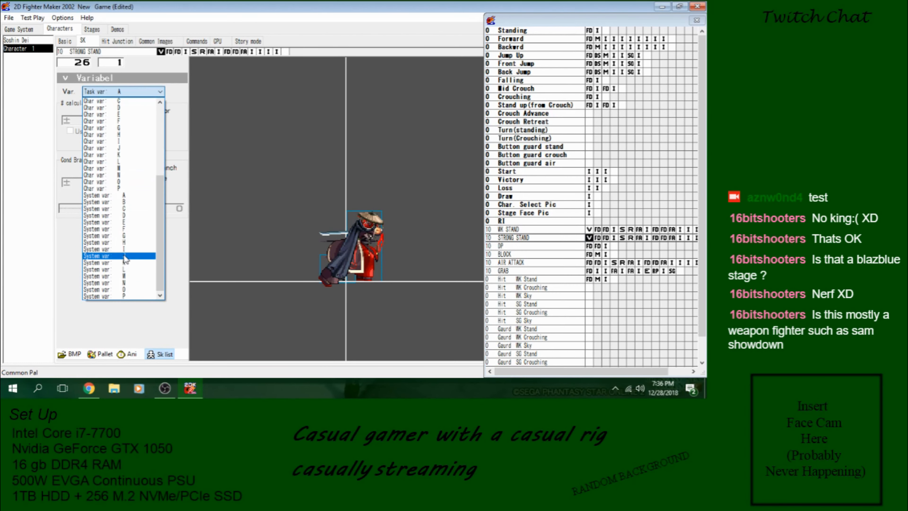
left_click(133, 242)
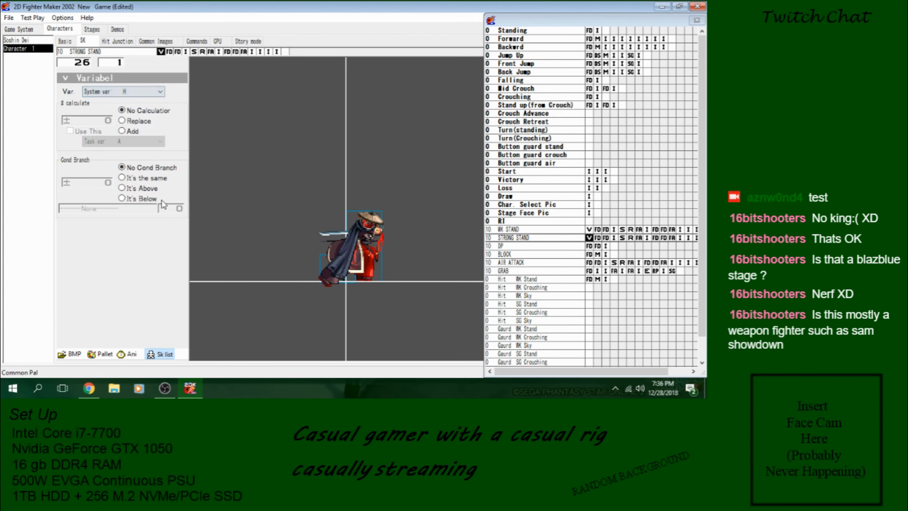
left_click(141, 124)
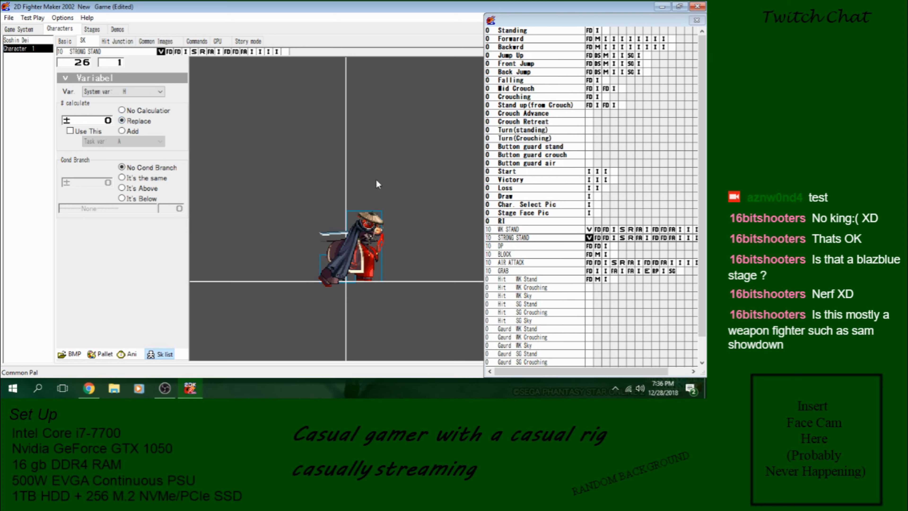
Step: Compare the replace values in the first variable blocks of WK STAND and STRONG STAND
left_click(588, 233)
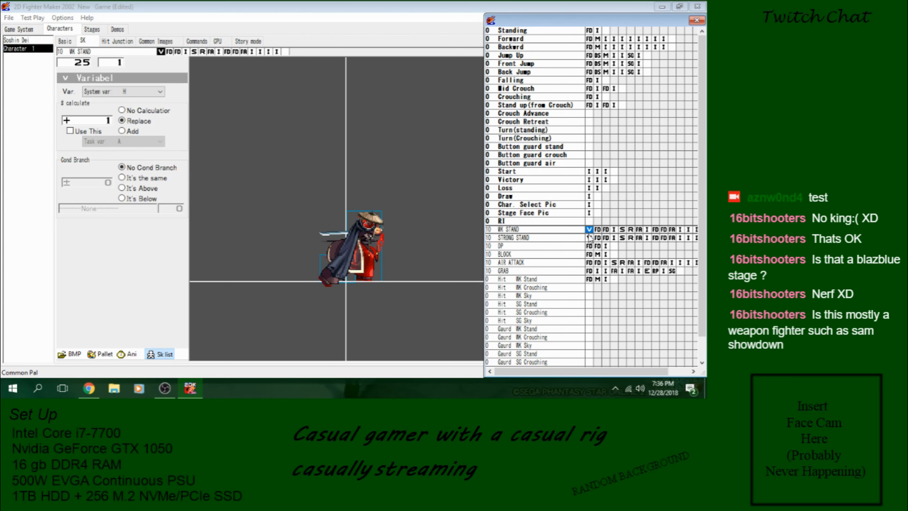
left_click(590, 238)
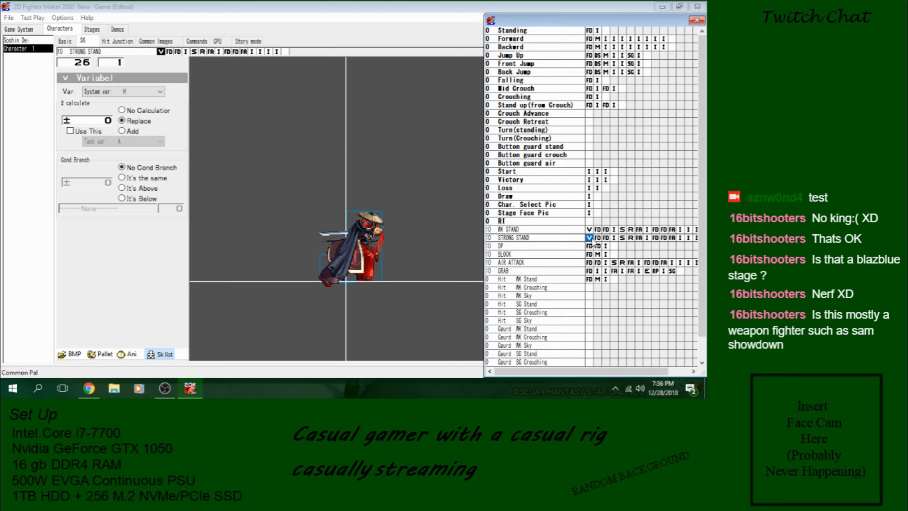
left_click(589, 230)
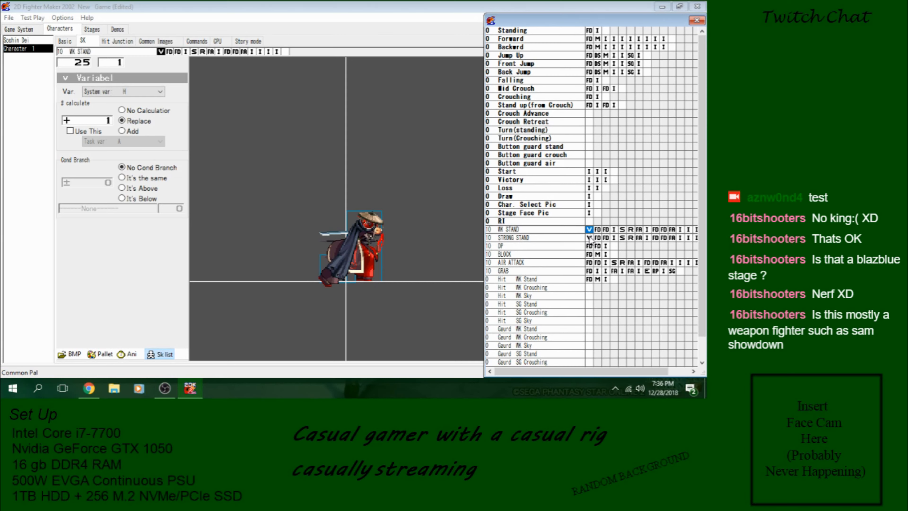
left_click(589, 238)
left_click(590, 230)
left_click(590, 238)
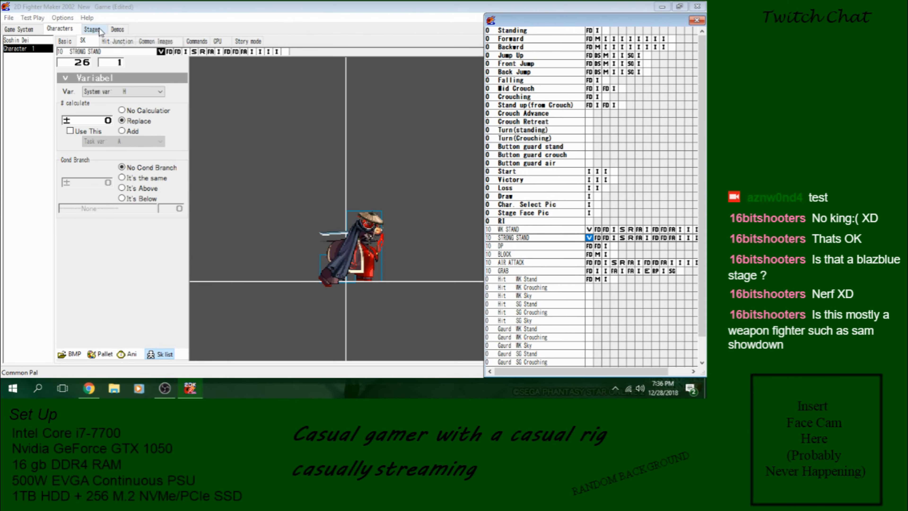
Step: Return to the Kagatsuchi Port stage's Script 9 and save the game project
left_click(92, 29)
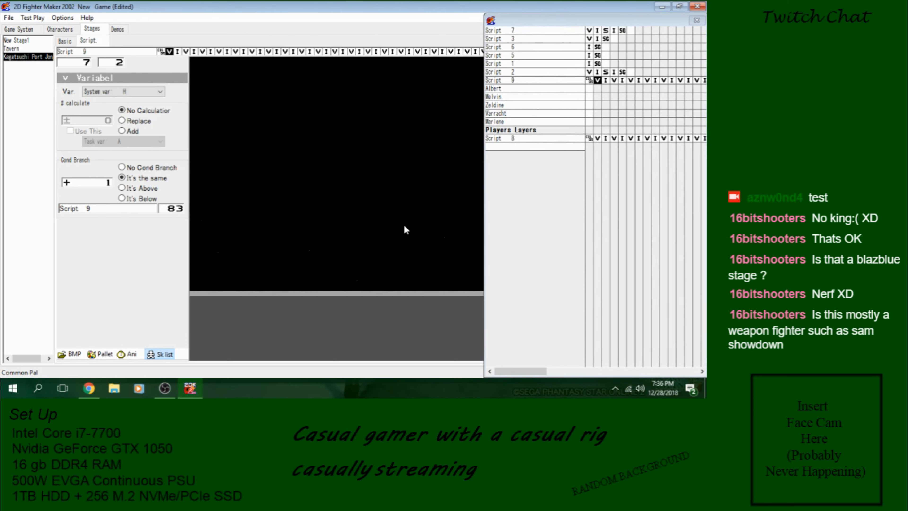
left_click(557, 79)
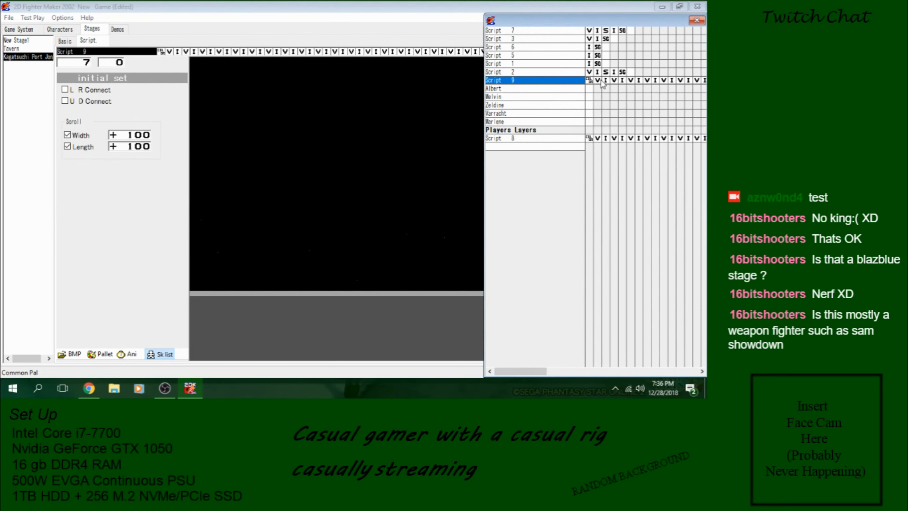
left_click(8, 17)
left_click(24, 56)
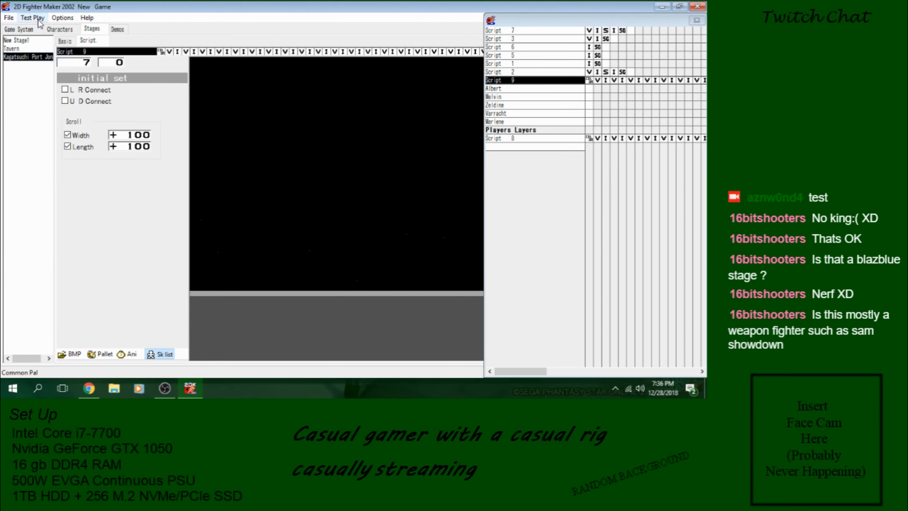
left_click(32, 18)
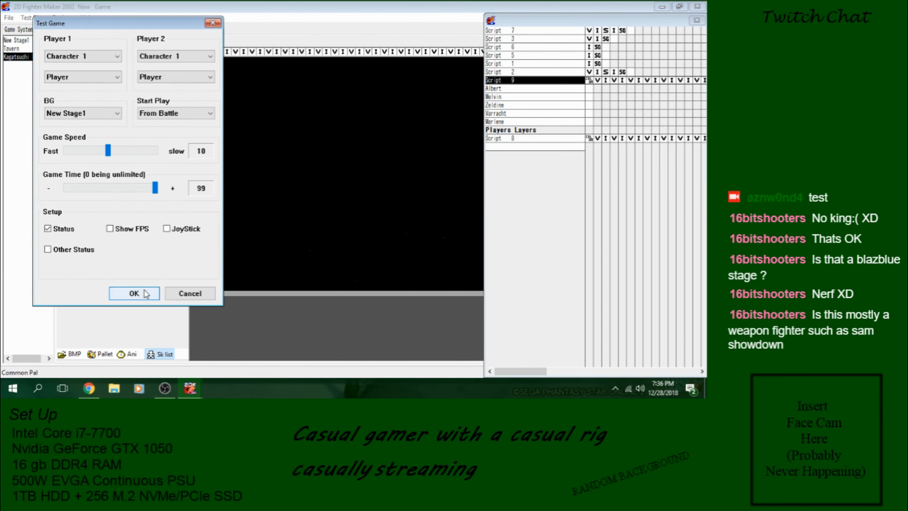
left_click(134, 293)
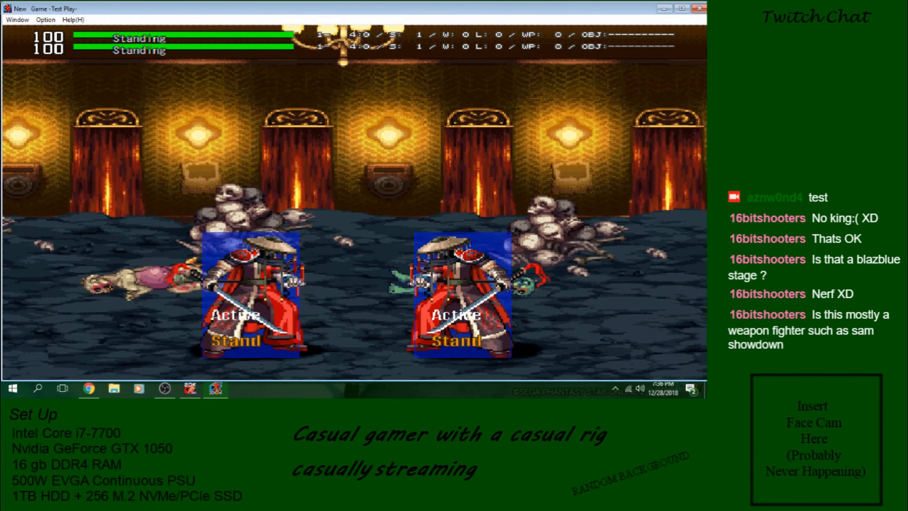
left_click(699, 8)
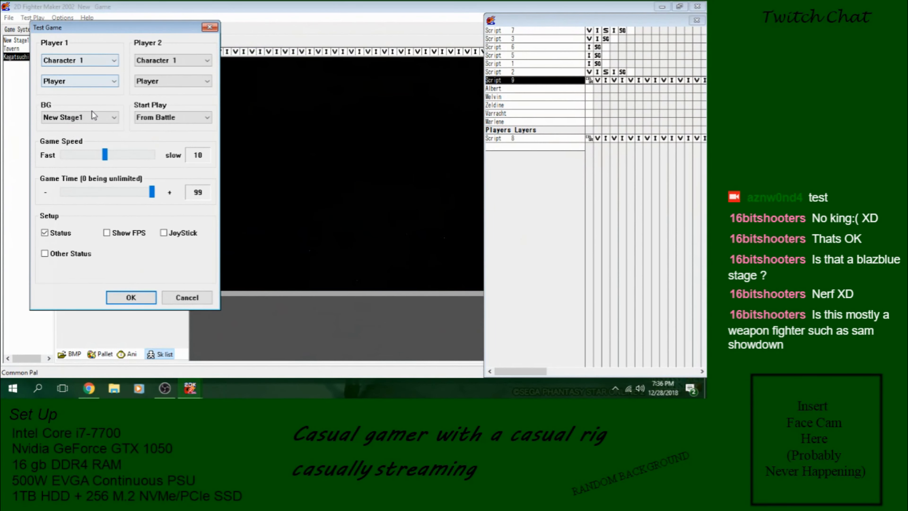
Step: Start a test play with the Kagatsuchi Port stage as the background
left_click(92, 117)
left_click(75, 143)
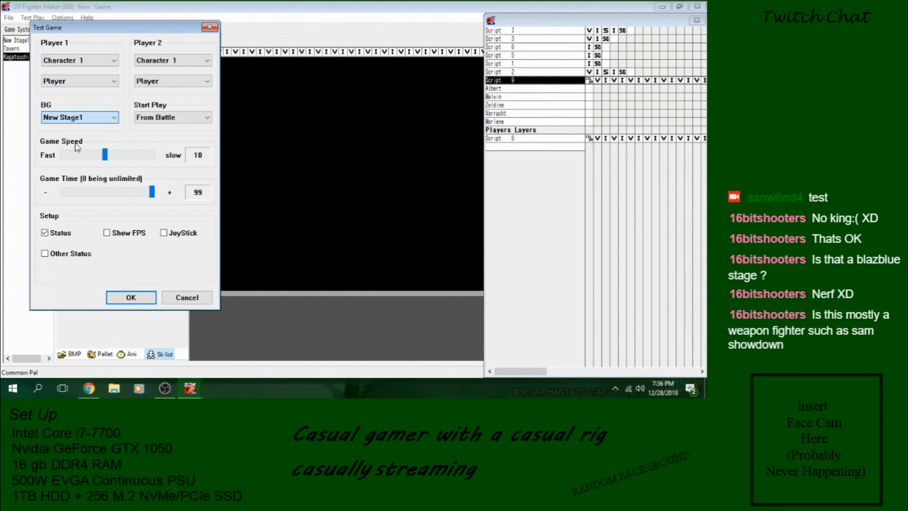
left_click(124, 300)
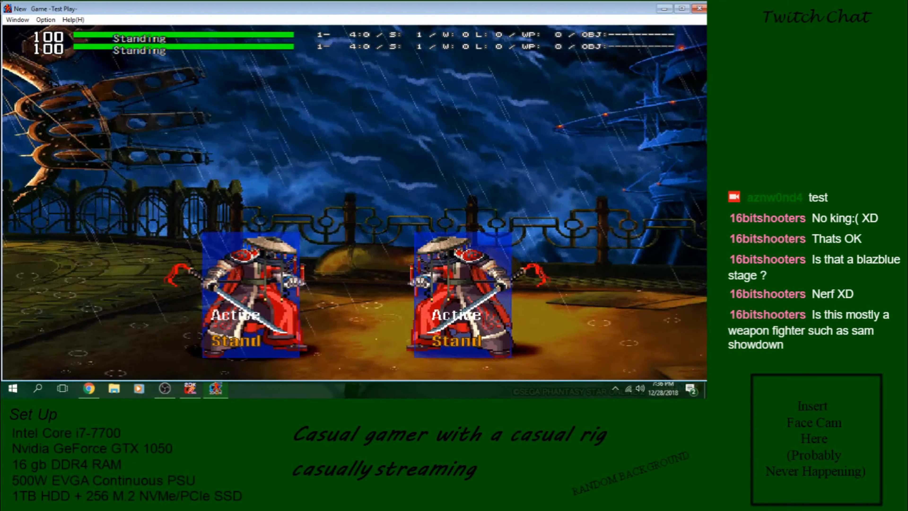
Step: Walk player 1 back and forth in the test play, and repeat the attack to check how the stage reacts
key("Left")
key("Right")
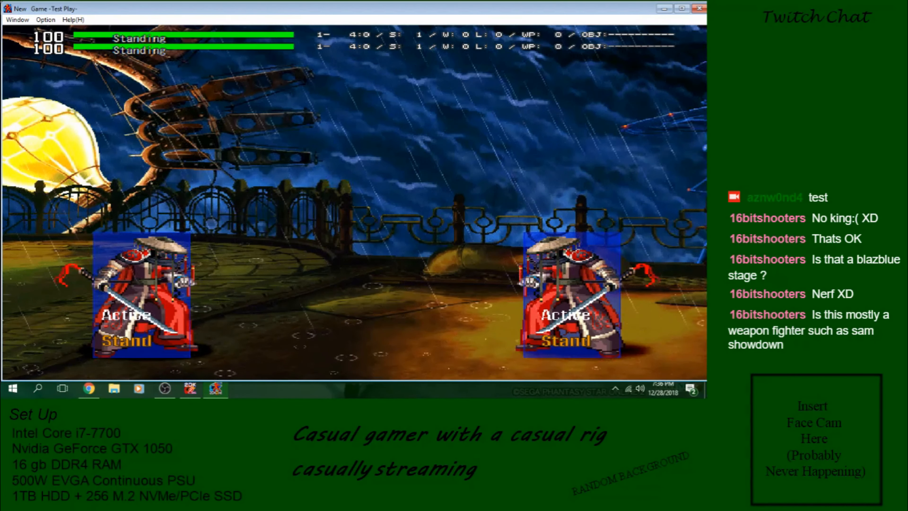
key("c")
key("c")
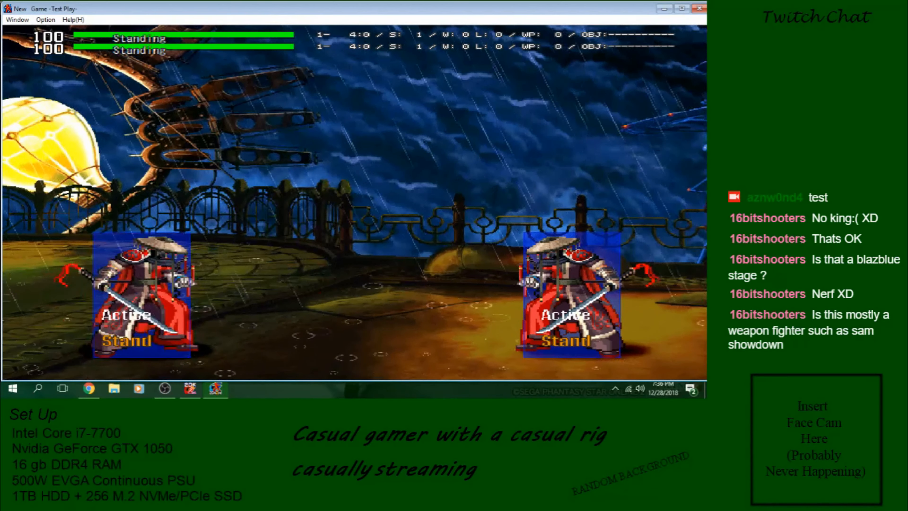
key("c")
key("c")
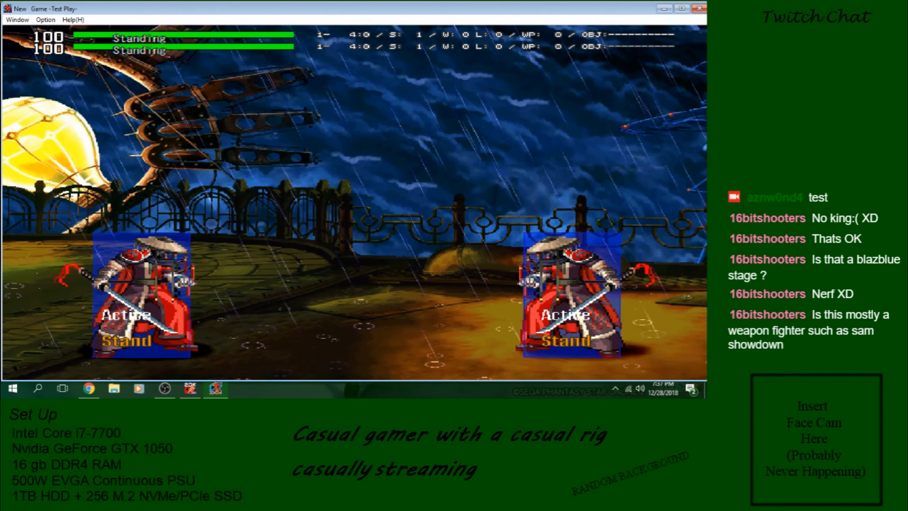
Step: Walk and jump across Kagatsuchi Port, test the attack again near the stage's machinery, and exit the test play
key("Right")
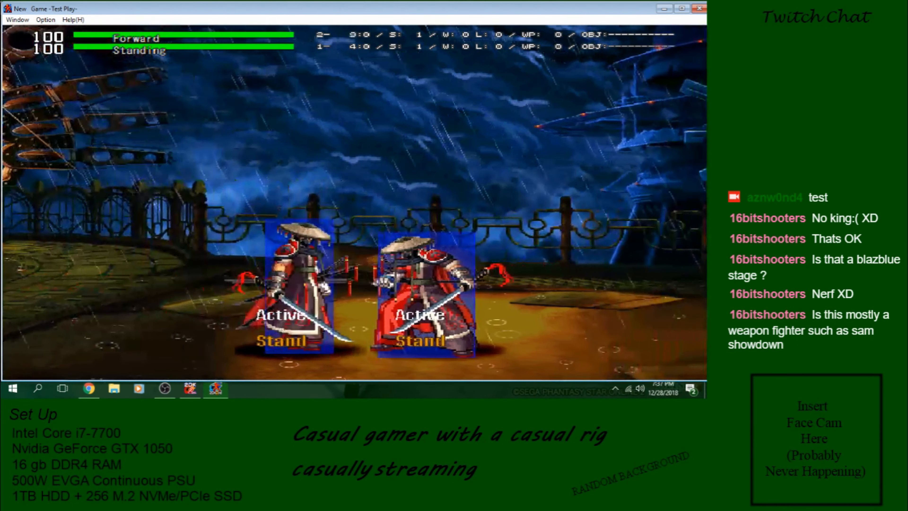
key("Left")
key("Up")
key("Up")
key("Right")
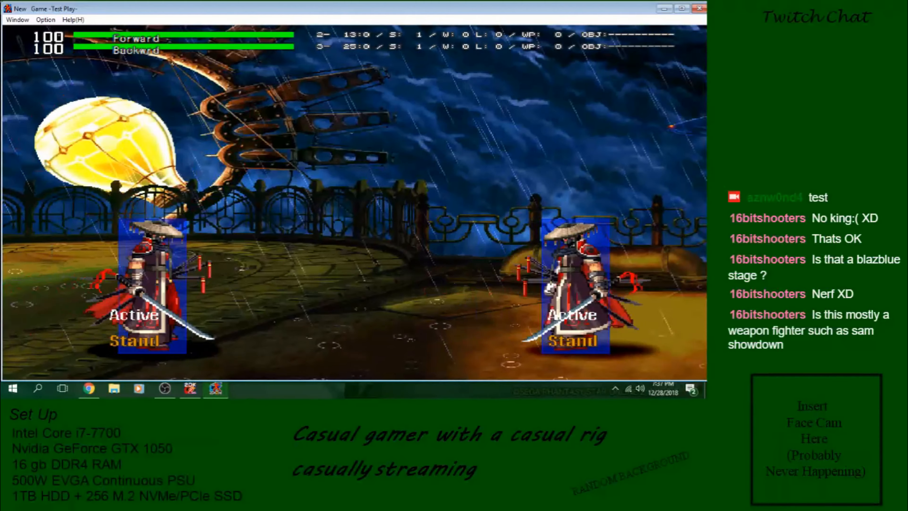
key("Up")
key("Right")
key("Left")
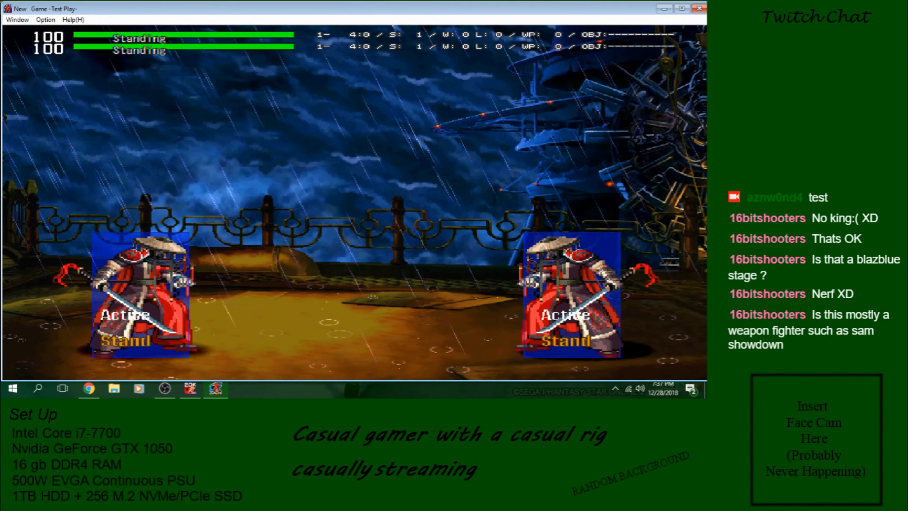
key("c")
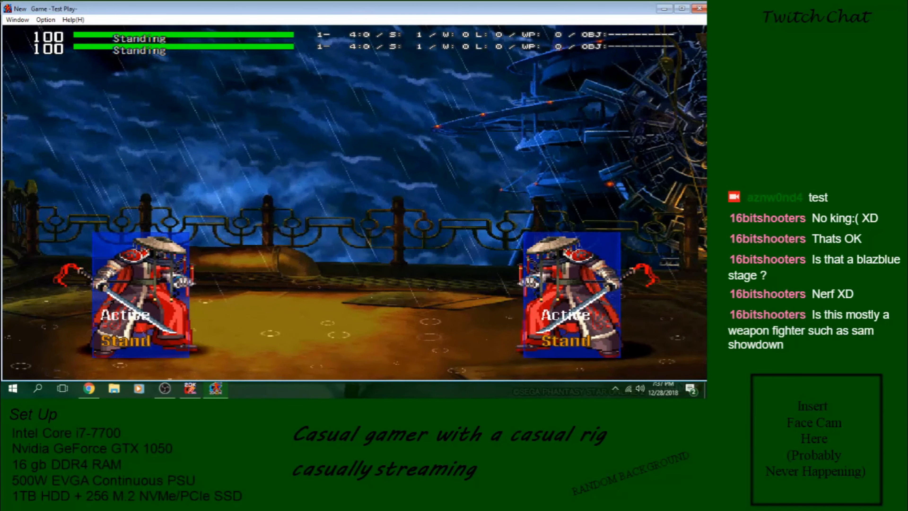
key("Left")
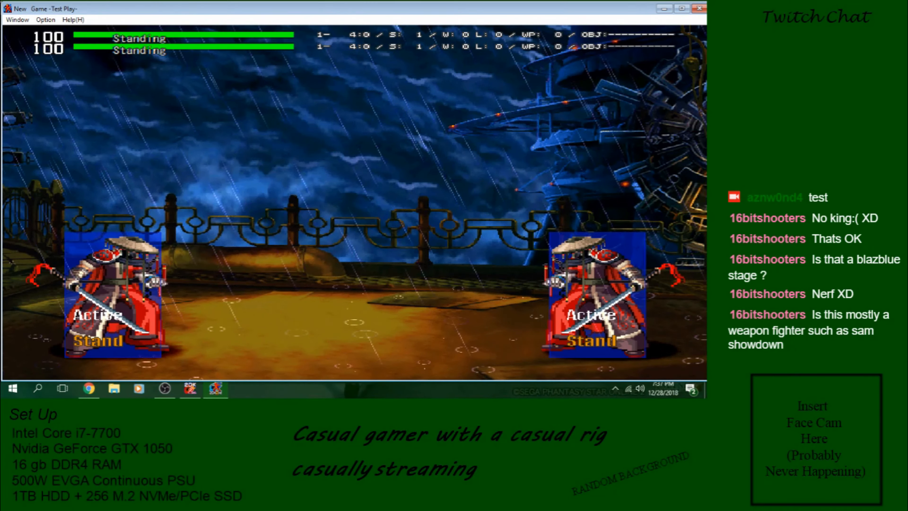
key("c")
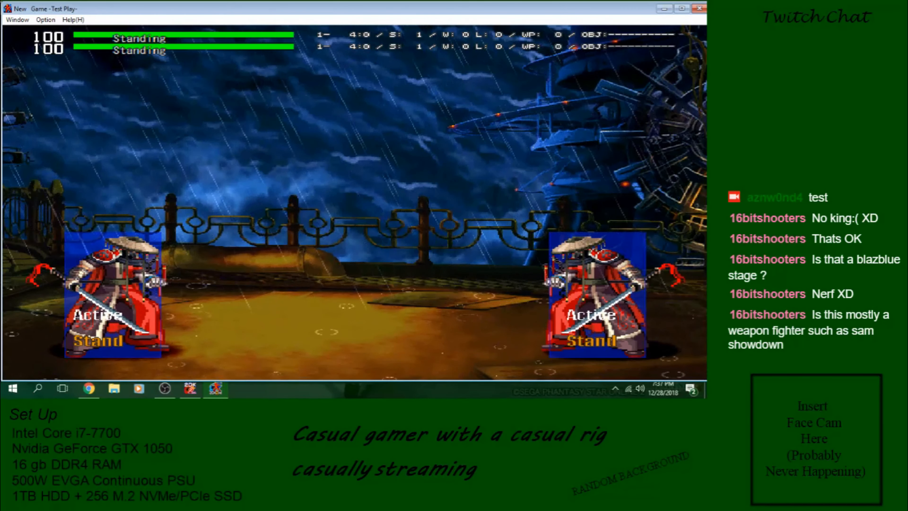
key("Escape")
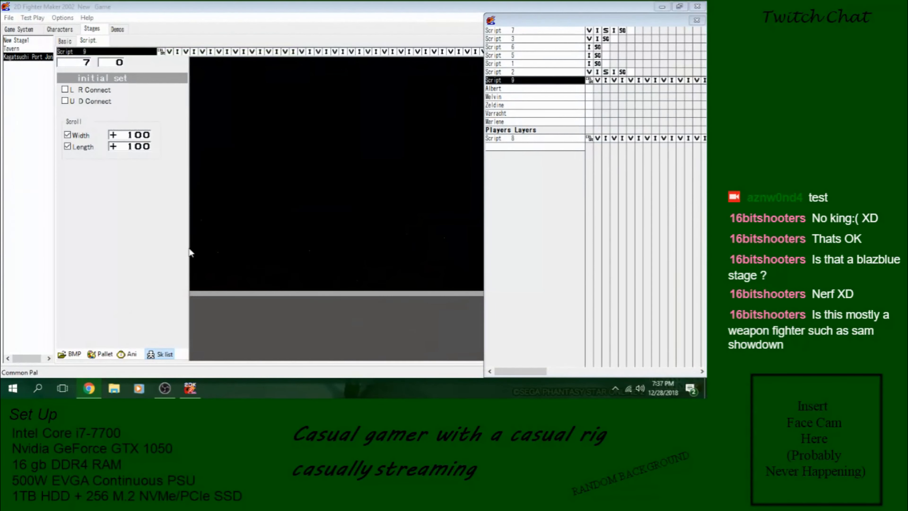
Step: Review the System var H blocks at the start of Character 1's WK STAND and STRONG STAND skills
left_click(71, 32)
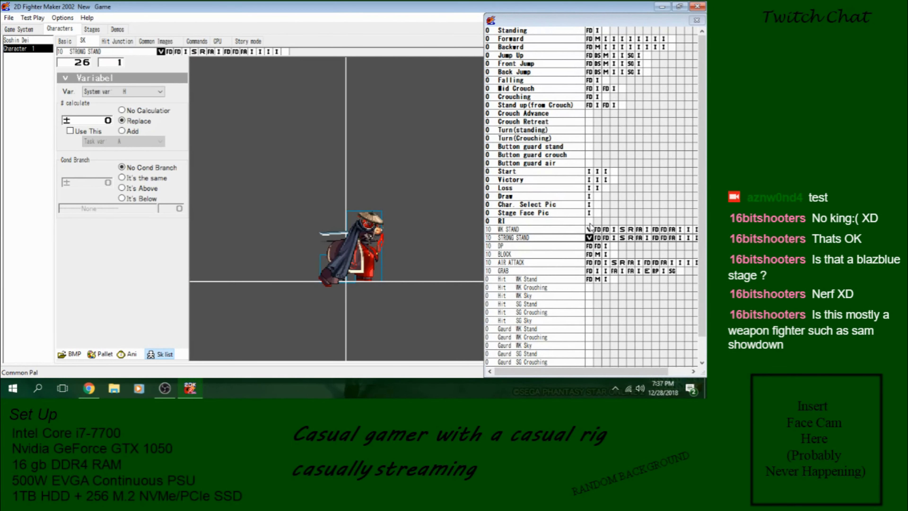
left_click(588, 231)
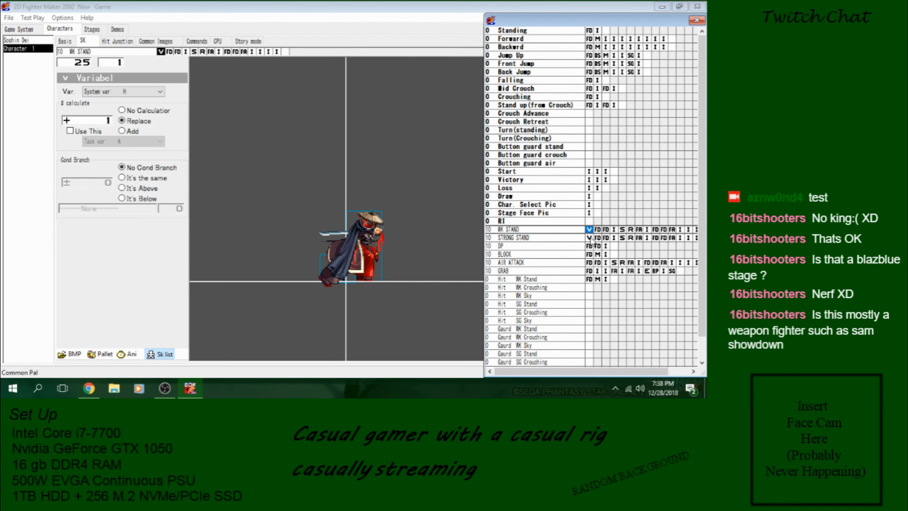
left_click(590, 239)
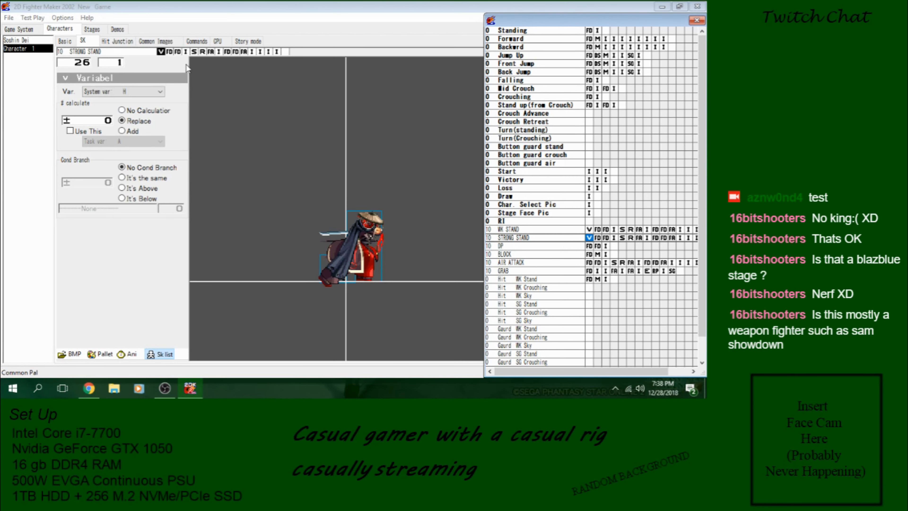
Step: Examine the image blocks of Kagatsuchi Port's Scripts 9 and 8 and a Script 8 variable block that branches on System var H
left_click(91, 29)
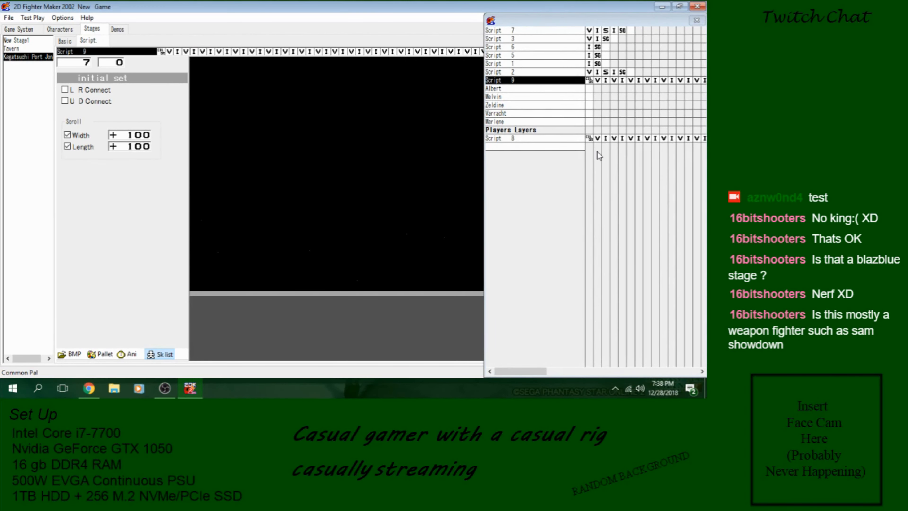
left_click(606, 80)
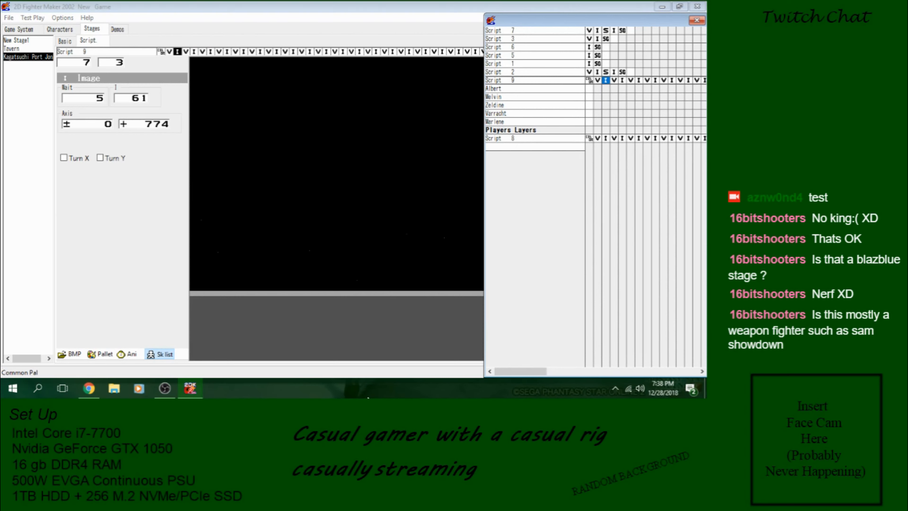
left_click_drag(512, 371, 630, 358)
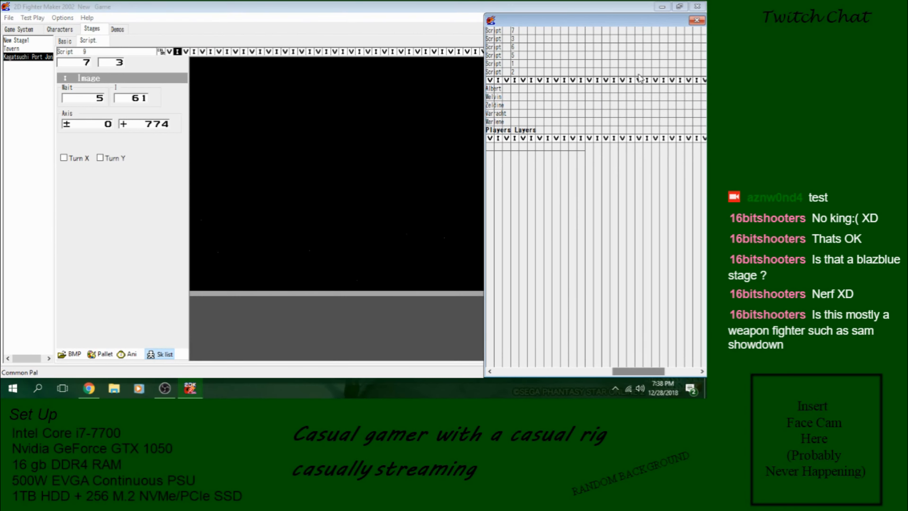
left_click(630, 80)
left_click(613, 138)
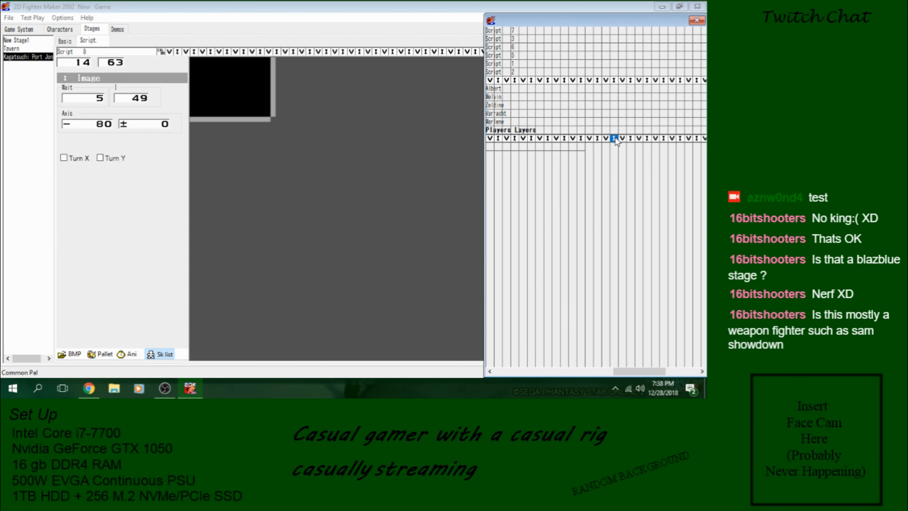
left_click(298, 158)
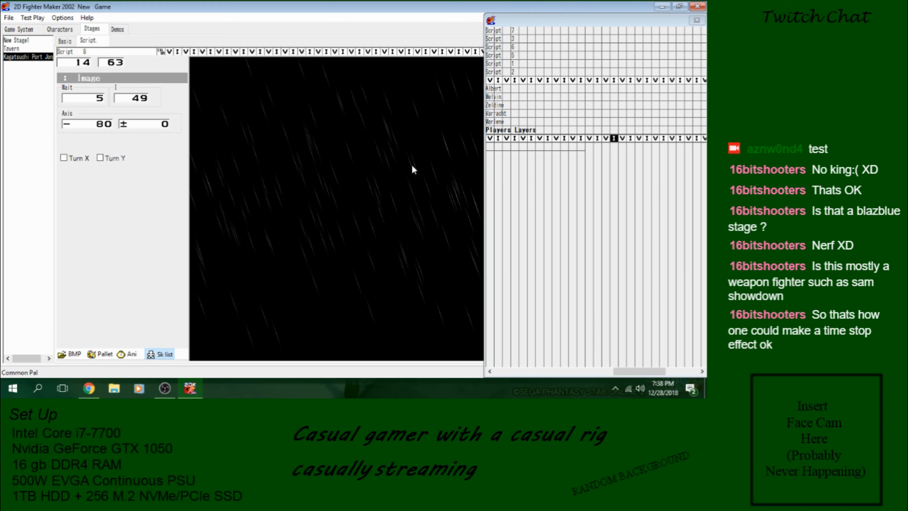
left_click(622, 139)
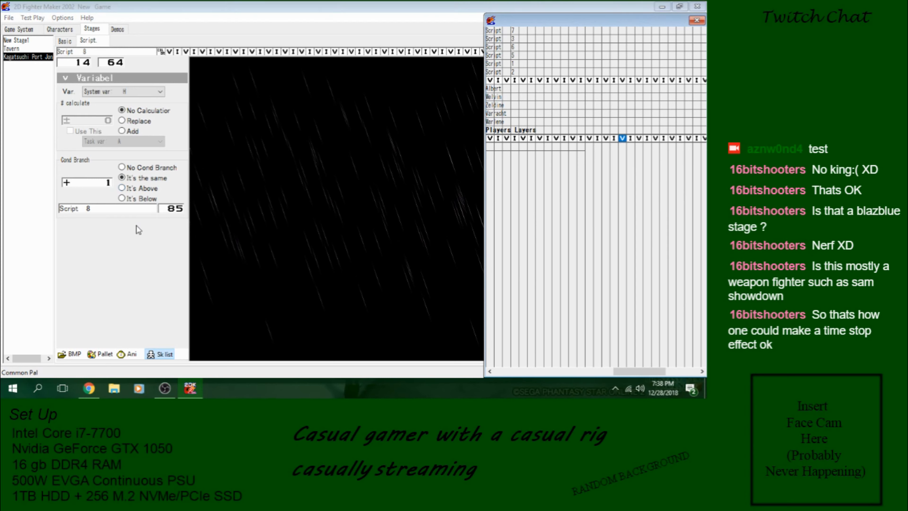
Step: Inspect the closing blocks of Script 8, including the GoTo loops, color, image and System var H condition
left_click_drag(656, 371, 687, 362)
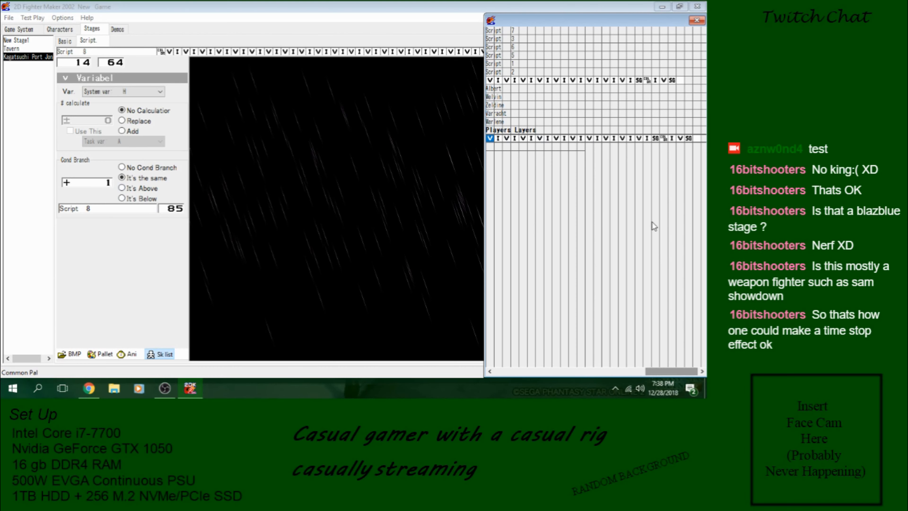
left_click(672, 138)
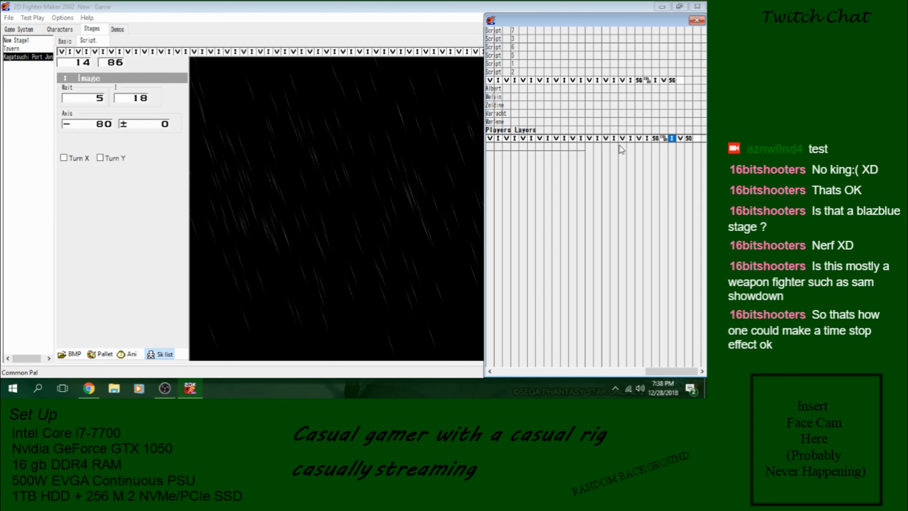
left_click(663, 139)
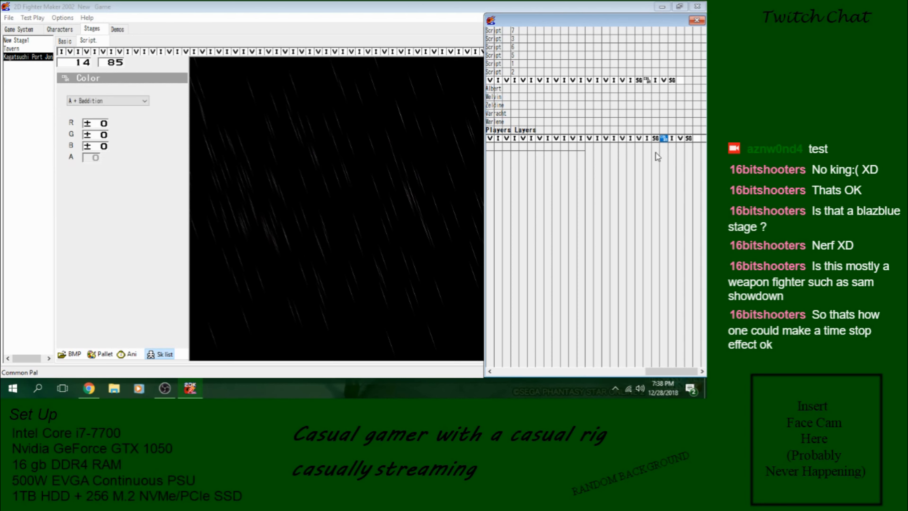
left_click(655, 139)
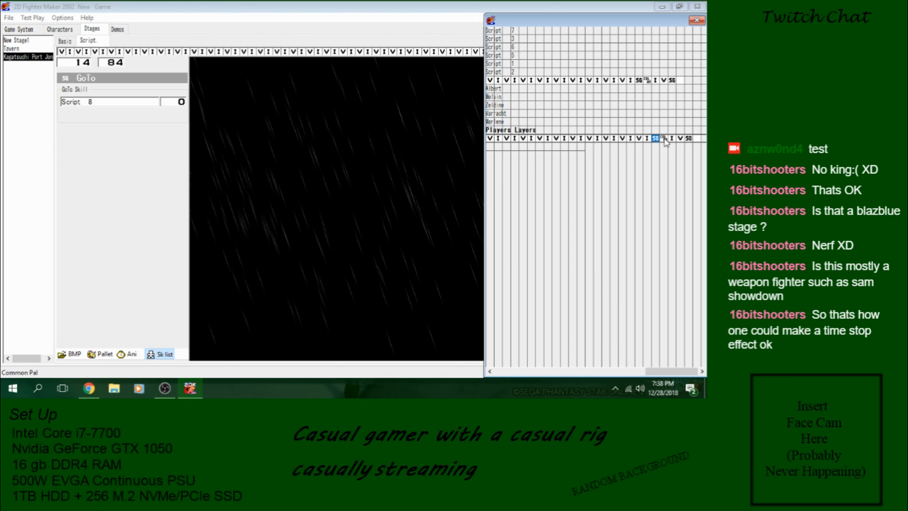
left_click(664, 139)
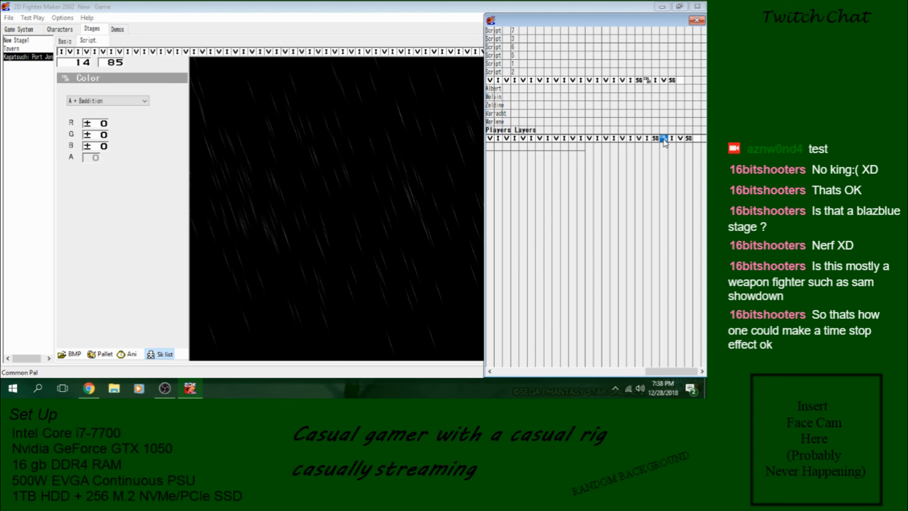
left_click(671, 139)
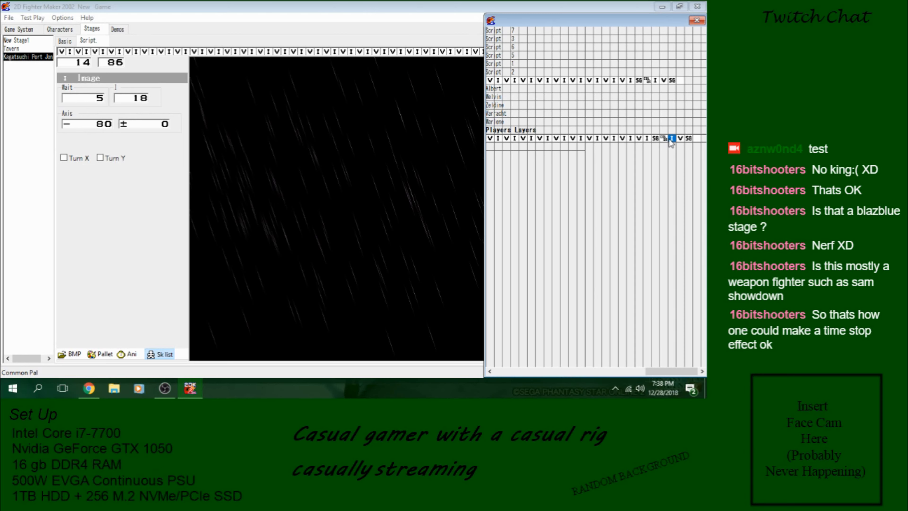
left_click(680, 140)
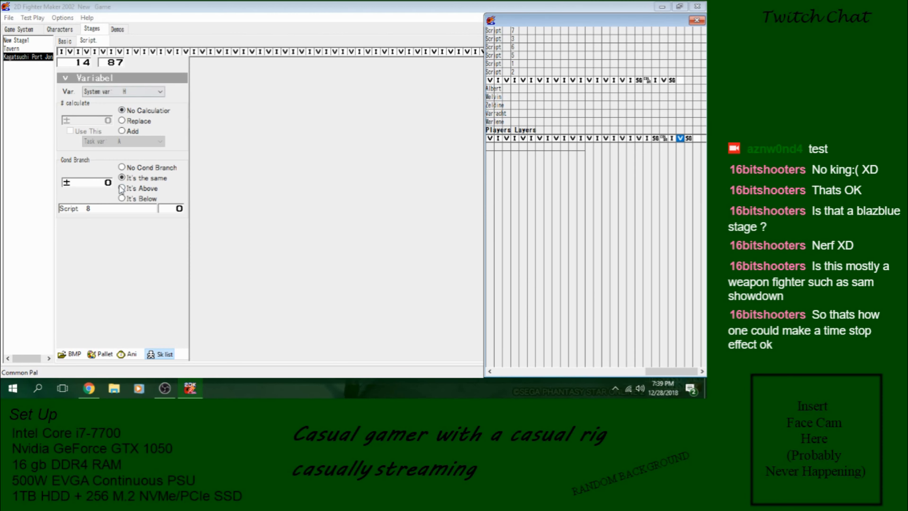
left_click(688, 138)
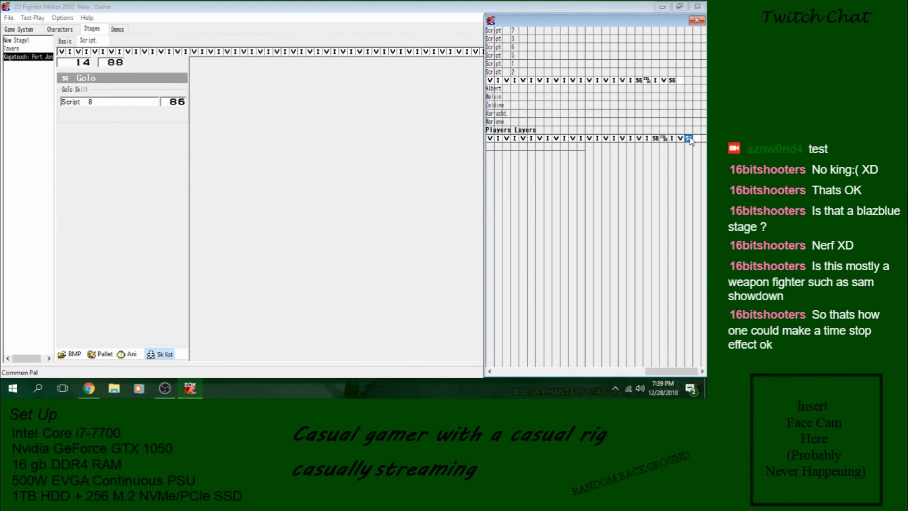
left_click(672, 140)
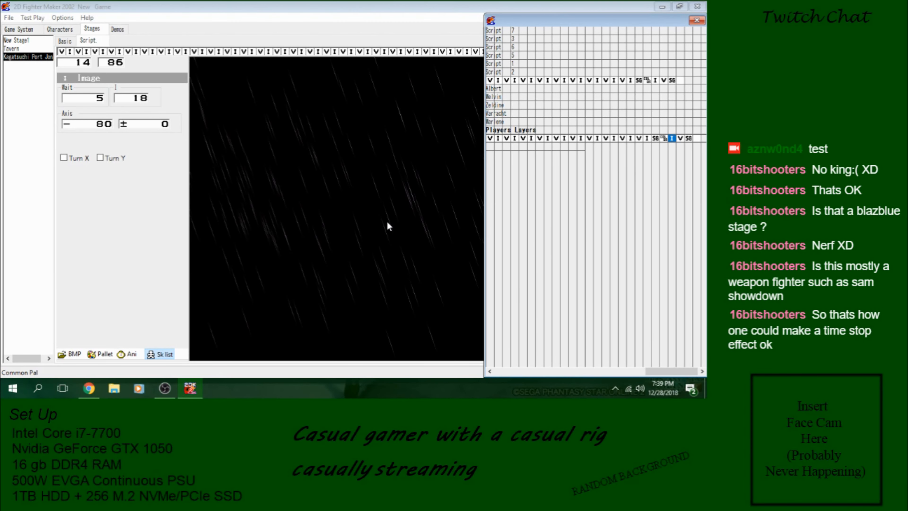
left_click(678, 139)
left_click(672, 140)
Step: Run a test play on Kagatsuchi Port, alternate the two attacks to check the rain's reaction, and exit the test play
left_click(34, 17)
left_click(135, 293)
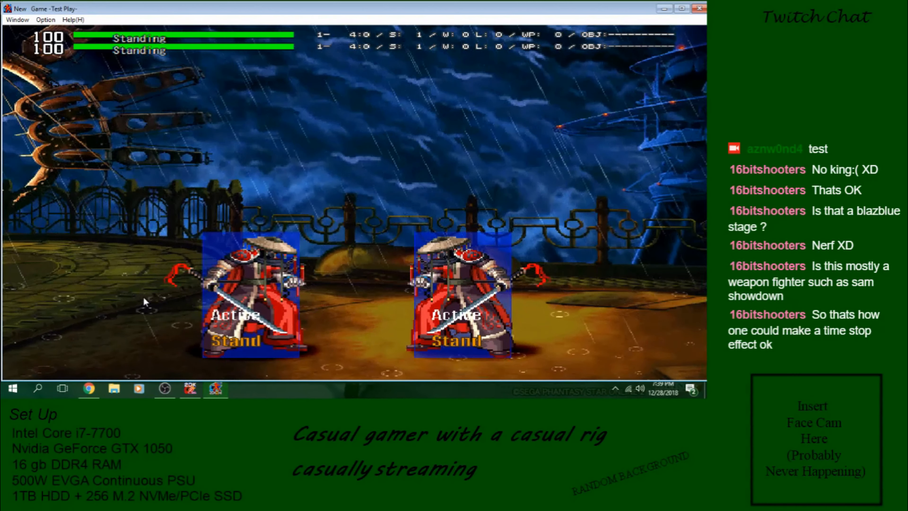
key("z")
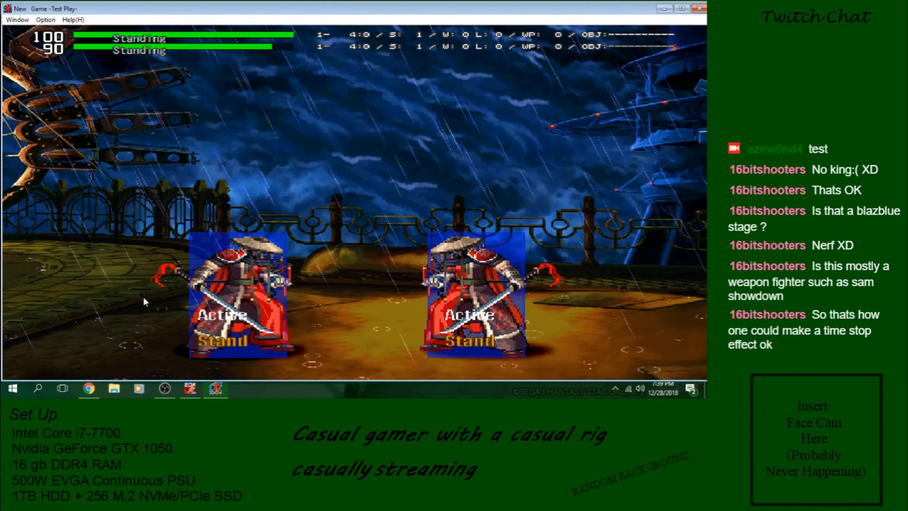
key("z")
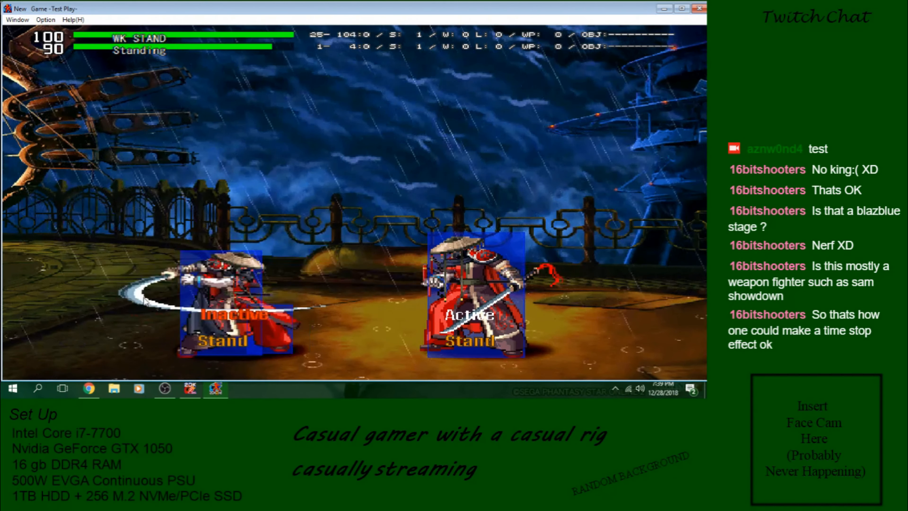
key("x")
key("z")
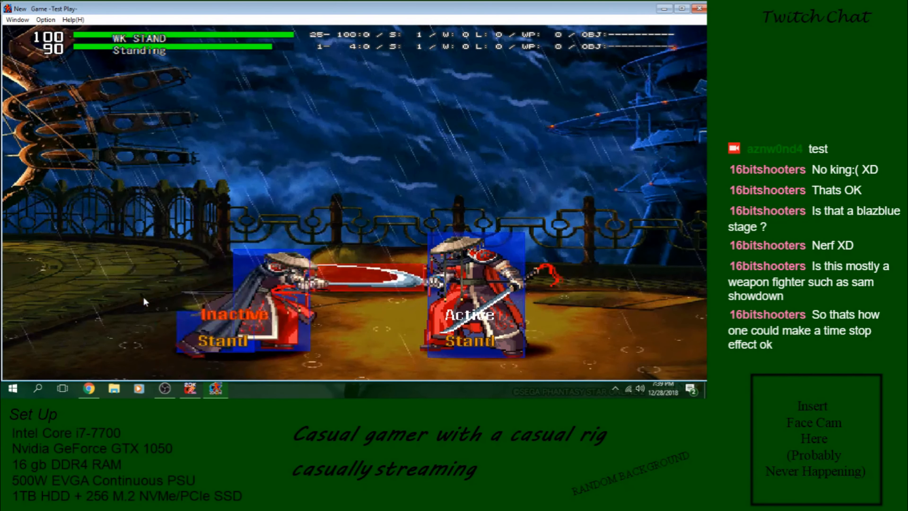
key("x")
key("z")
key("x")
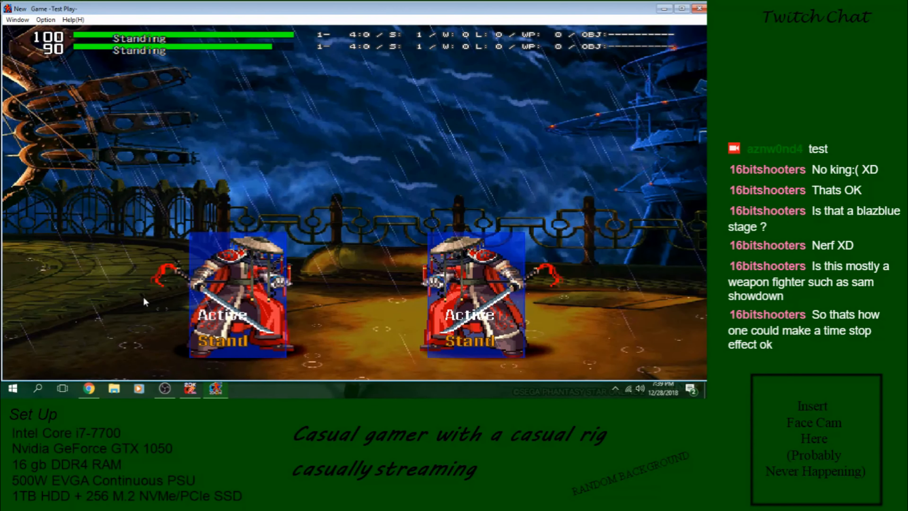
left_click(699, 10)
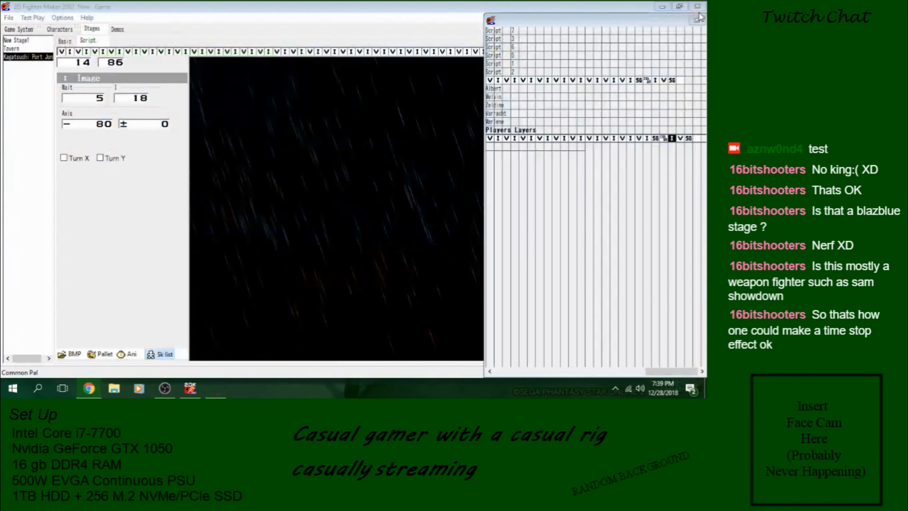
Step: Delete the System var H variable blocks from Character 1's STRONG STAND and WK STAND skills
left_click_drag(665, 371, 499, 381)
left_click(63, 28)
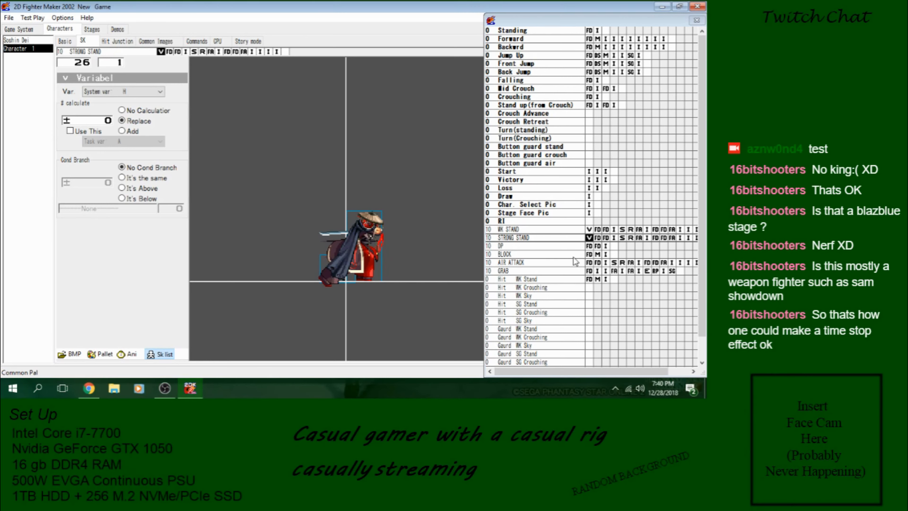
right_click(591, 240)
left_click(594, 231)
right_click(591, 231)
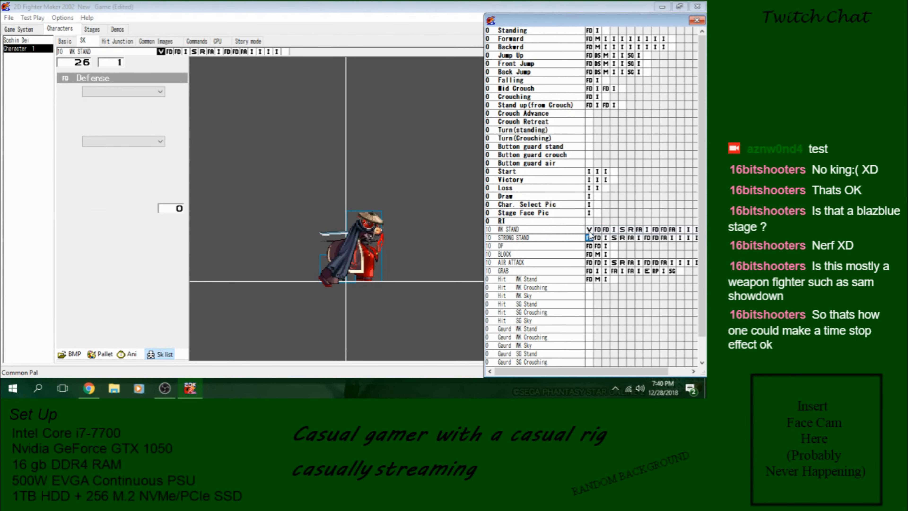
left_click(593, 231)
right_click(592, 231)
left_click(583, 222)
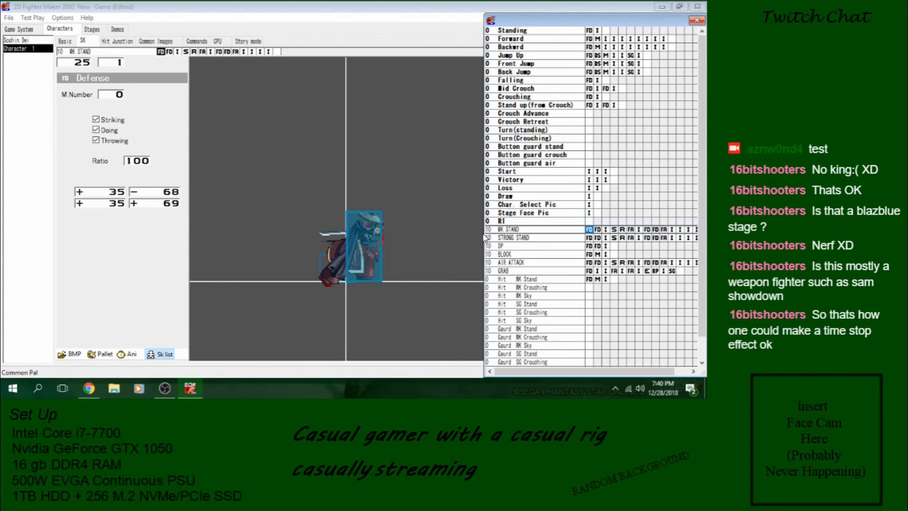
Step: Examine the variable conditions and the skill call at the beginning of Soshin Dei's Start skill
left_click(34, 43)
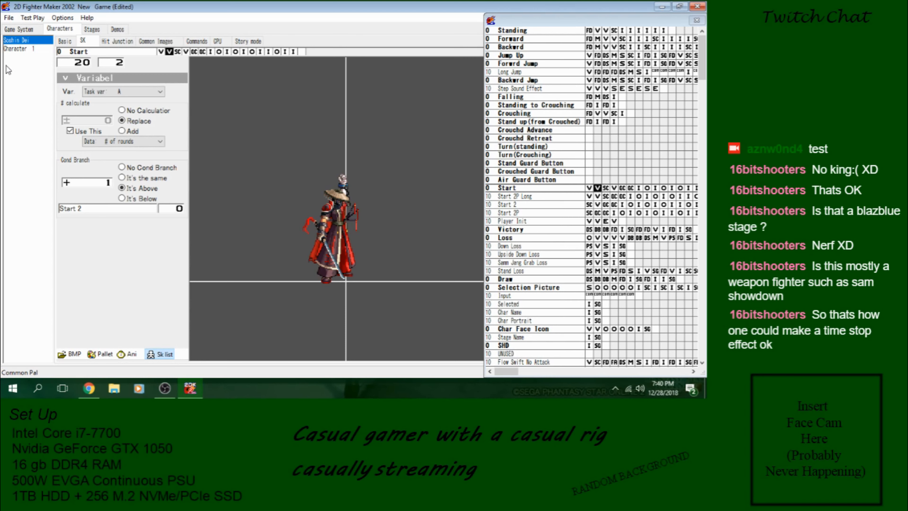
left_click(160, 52)
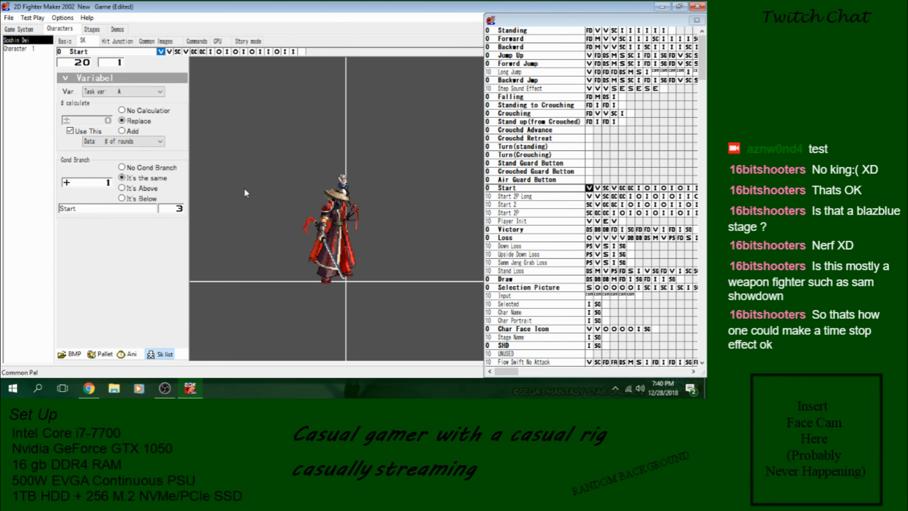
left_click(186, 52)
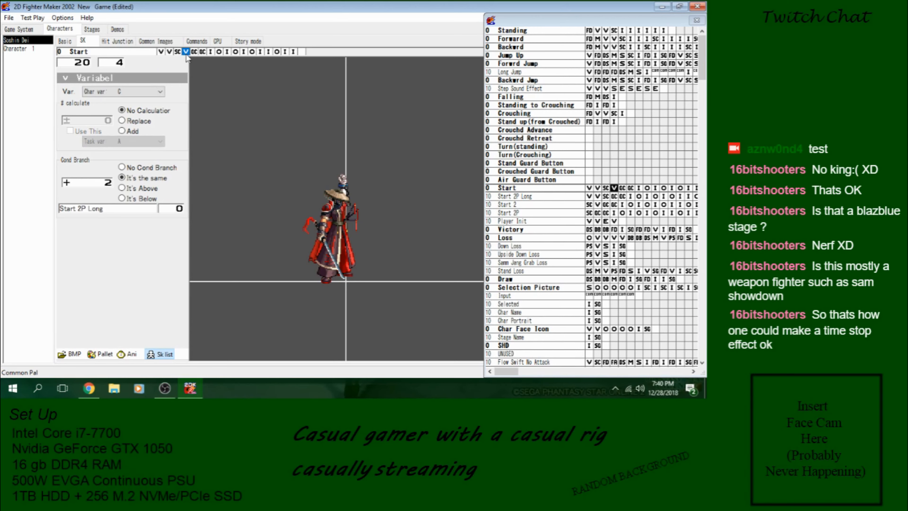
left_click(162, 52)
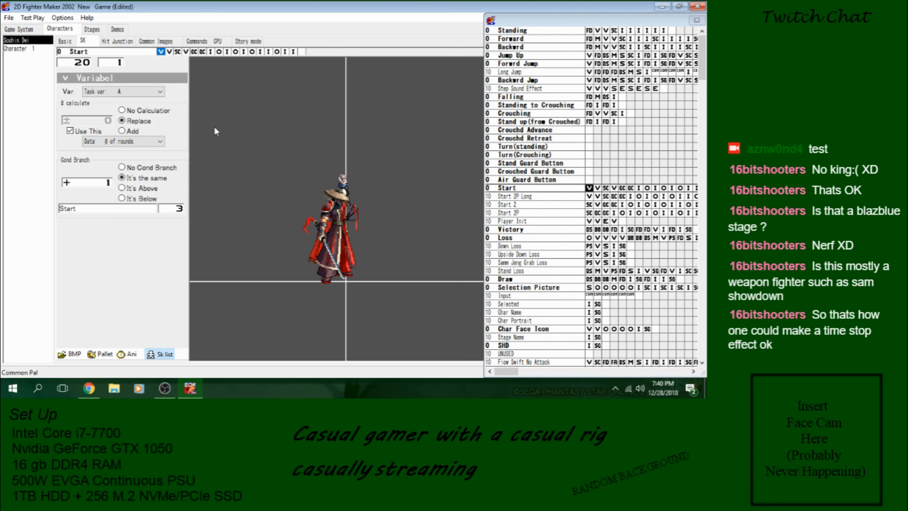
left_click(169, 52)
left_click(177, 52)
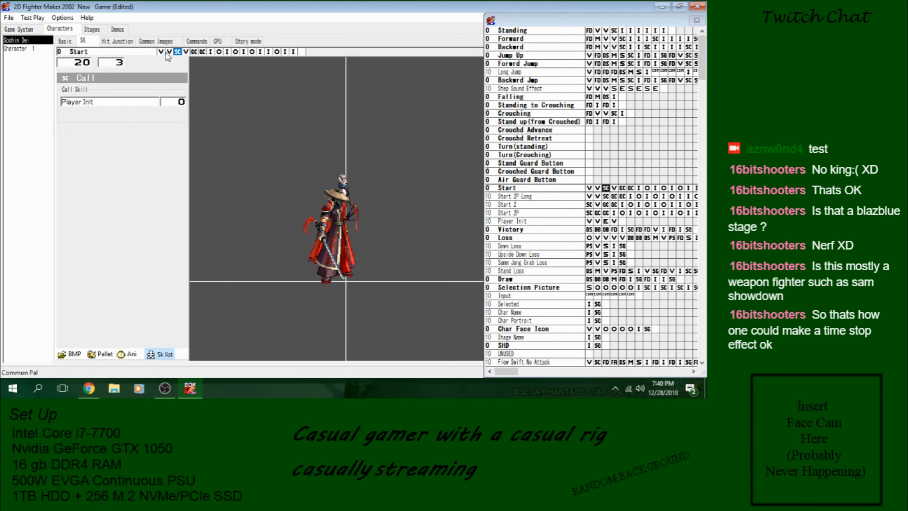
Step: Inspect the variable blocks in Soshin Dei's Player Init skill, covering the X coordinate condition and Char var C
left_click(589, 222)
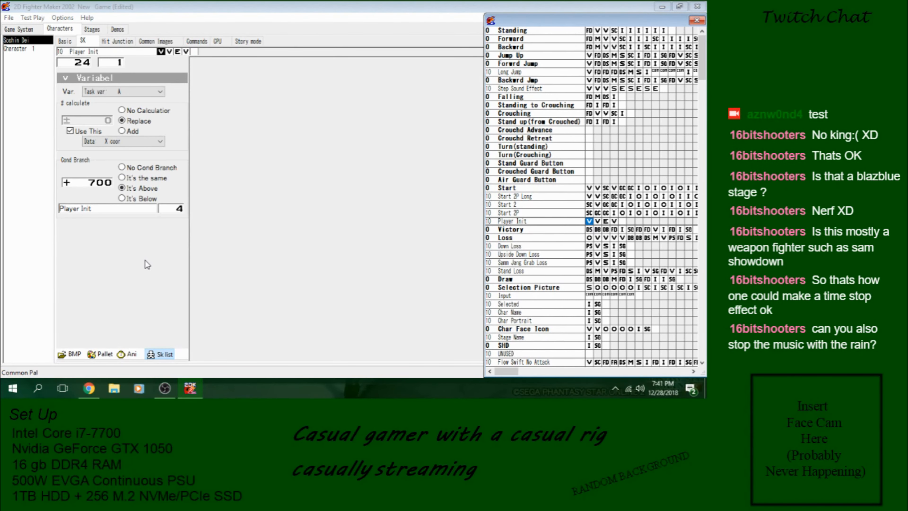
left_click(170, 52)
left_click(161, 52)
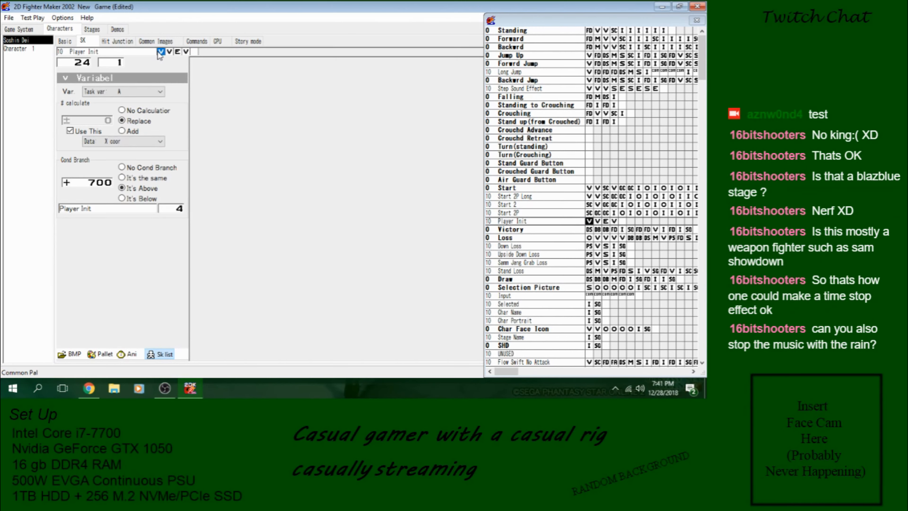
left_click(186, 52)
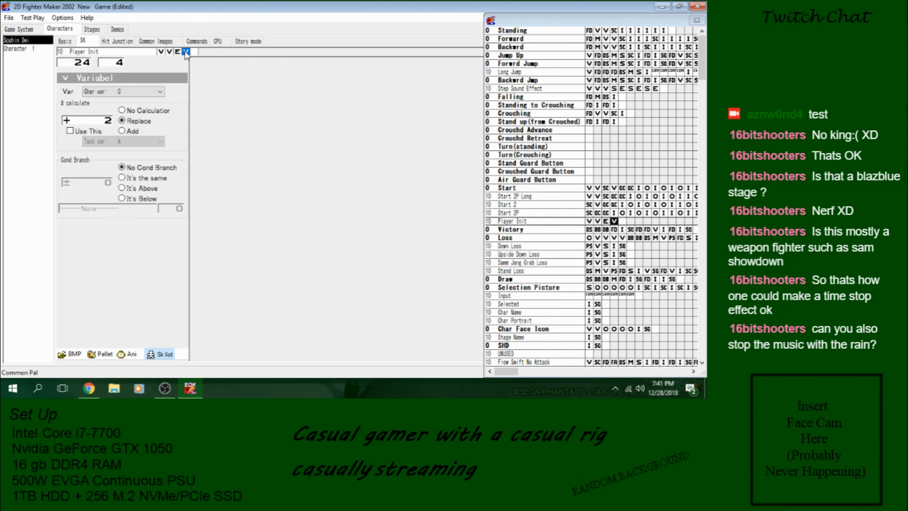
Step: Go back through the blocks of Soshin Dei's Player Init skill to the X coordinate condition
key("Left")
key("Left")
key("Left")
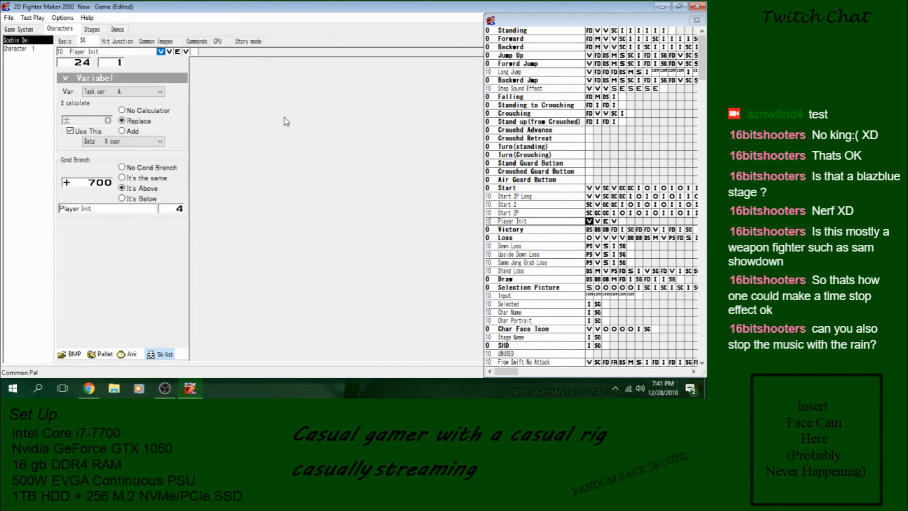
Step: Inspect the sound blocks of Script 2 and Script 7 in the Kagatsuchi Port stage
left_click(102, 28)
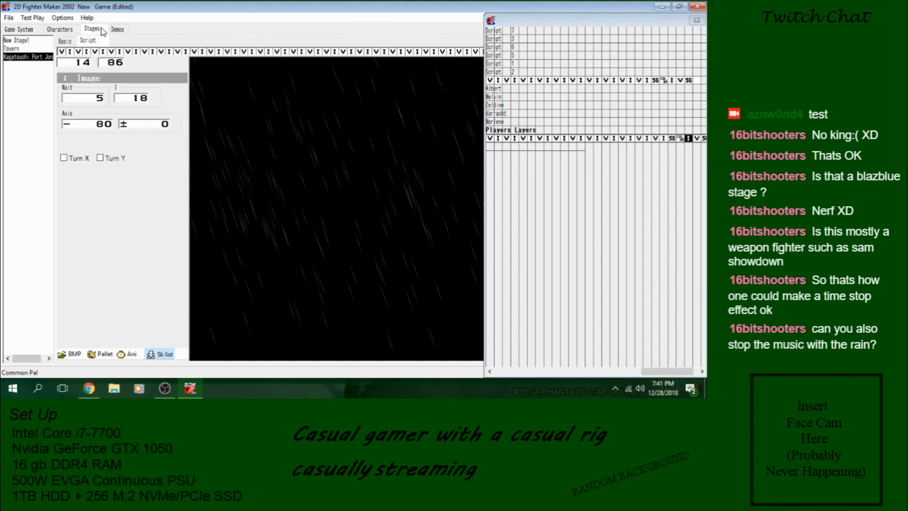
left_click_drag(656, 371, 509, 371)
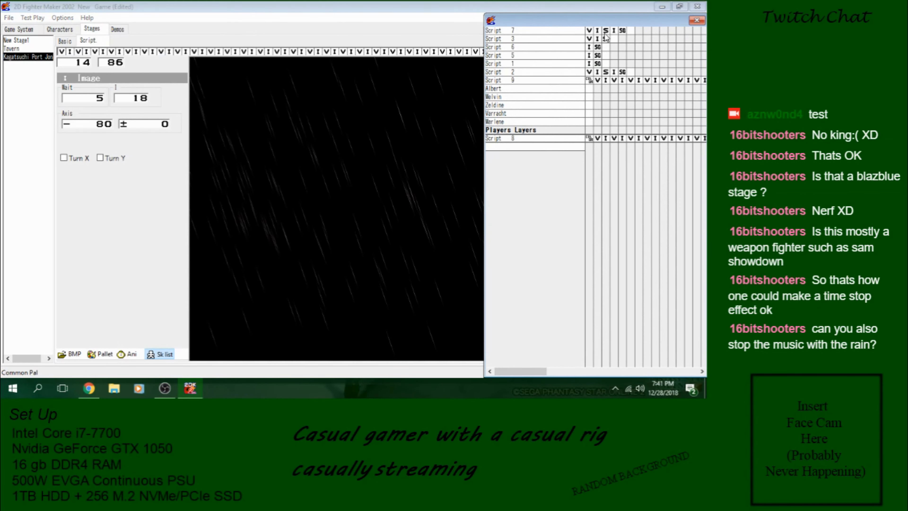
left_click(606, 71)
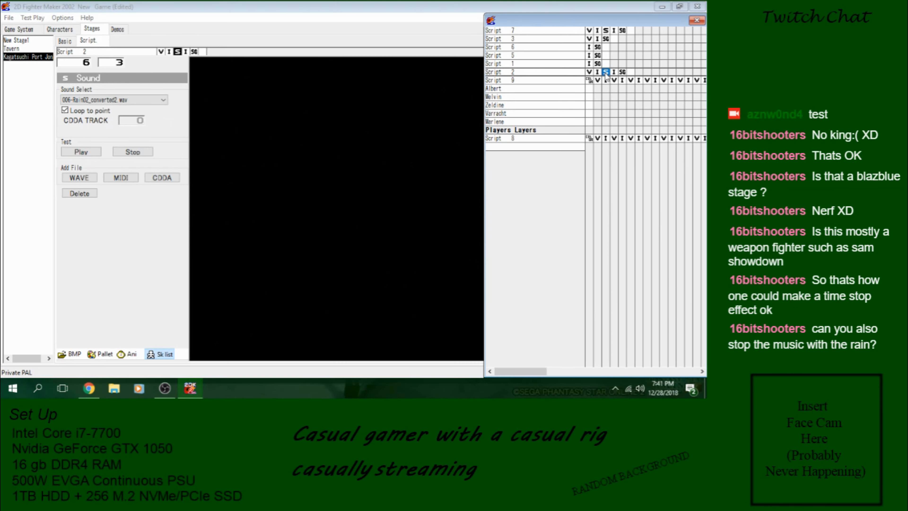
left_click(606, 30)
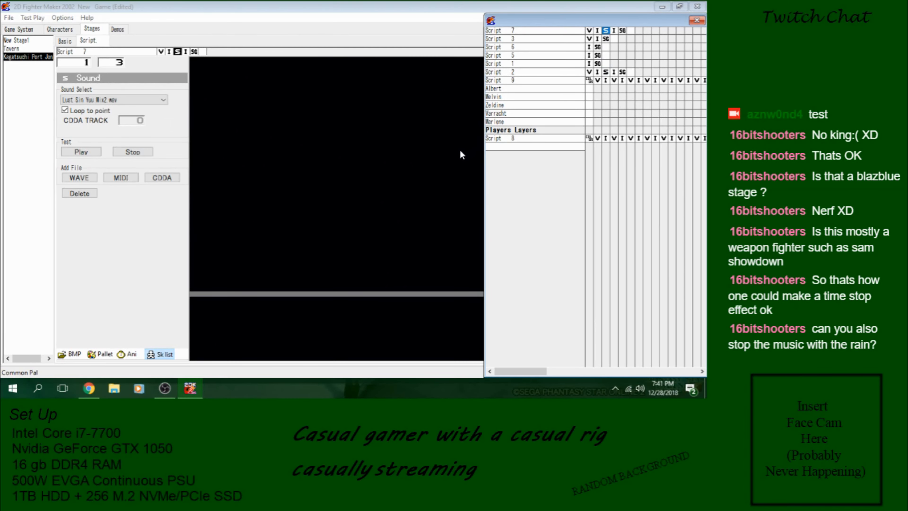
Step: Compare the first Char var C block with the X coordinate condition in Soshin Dei's Player Init skill
left_click(59, 29)
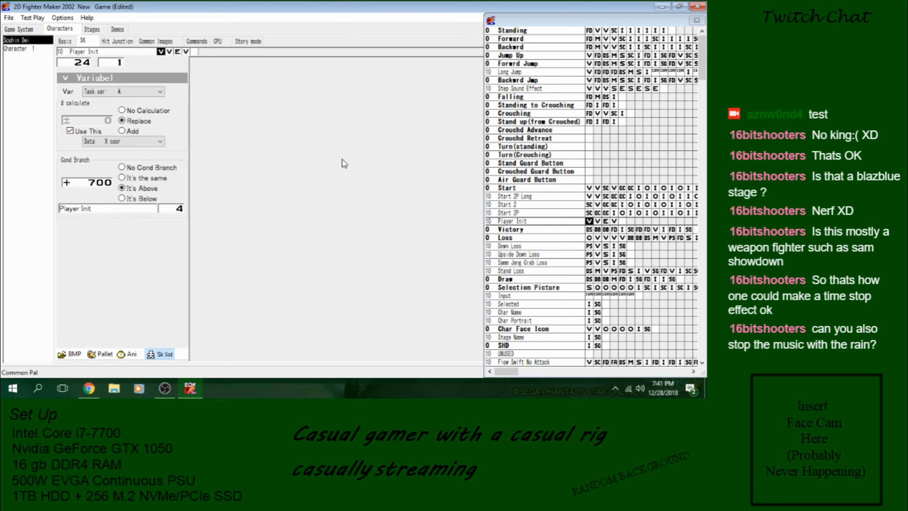
left_click(596, 221)
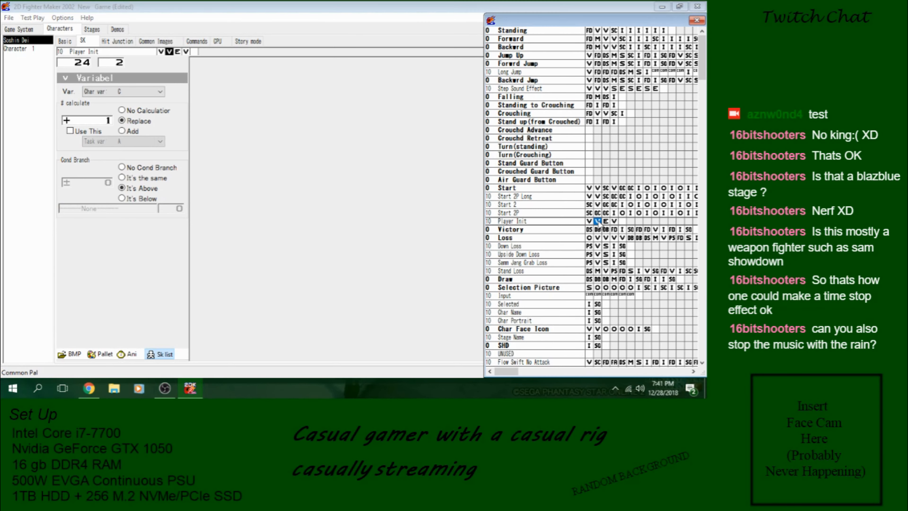
left_click(588, 221)
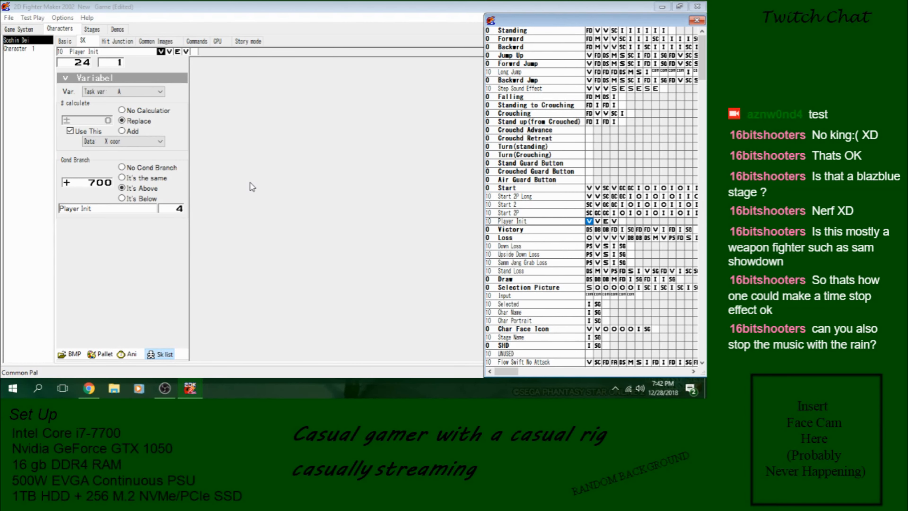
Step: Review the two variable blocks and the Player Init call at the beginning of Soshin Dei's Start skill
left_click(519, 188)
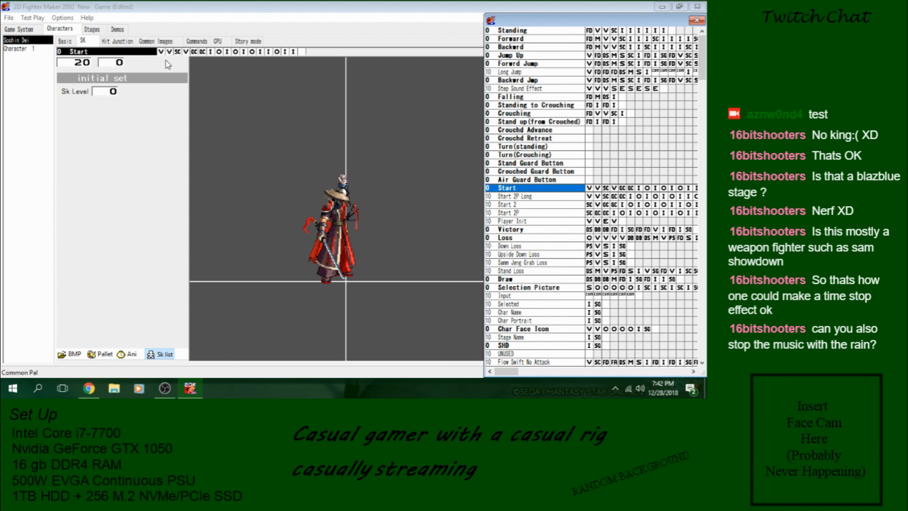
left_click(165, 54)
left_click(161, 54)
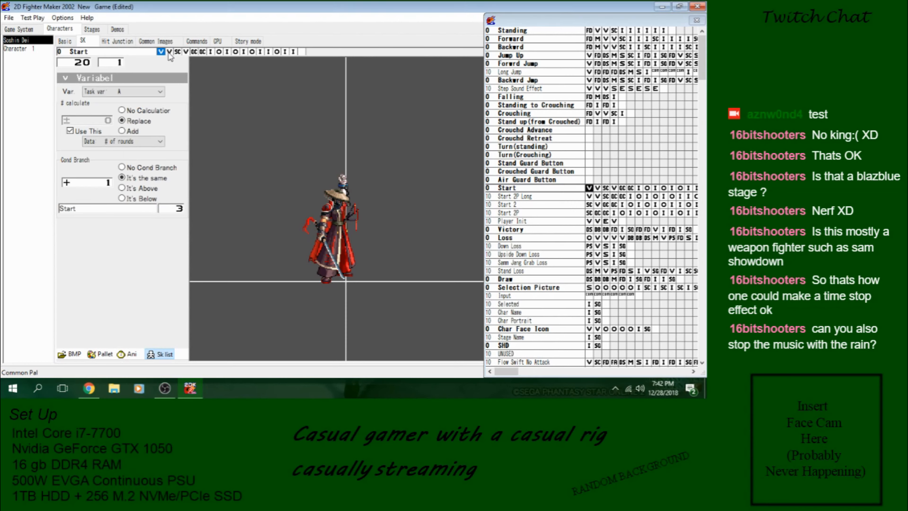
left_click(169, 52)
left_click(177, 51)
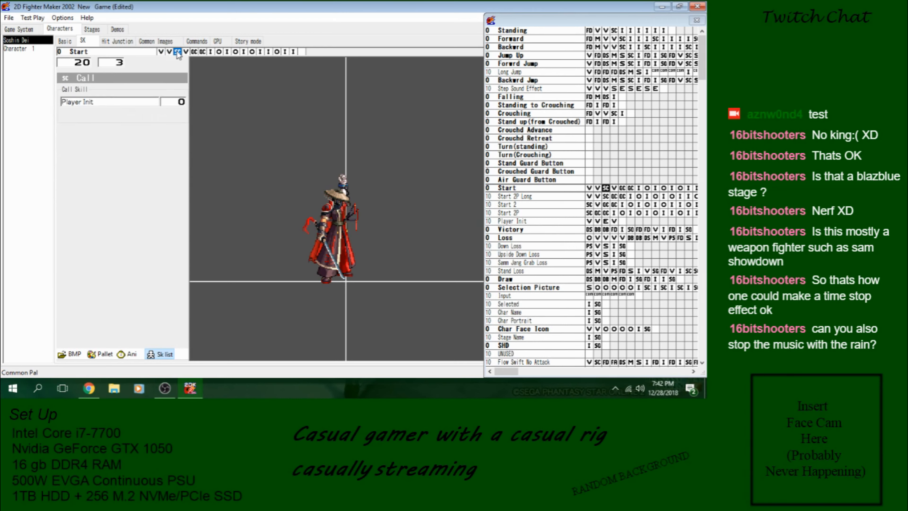
Step: Examine the first two variable blocks of the Player Init skill and return to the Start skill
left_click(537, 221)
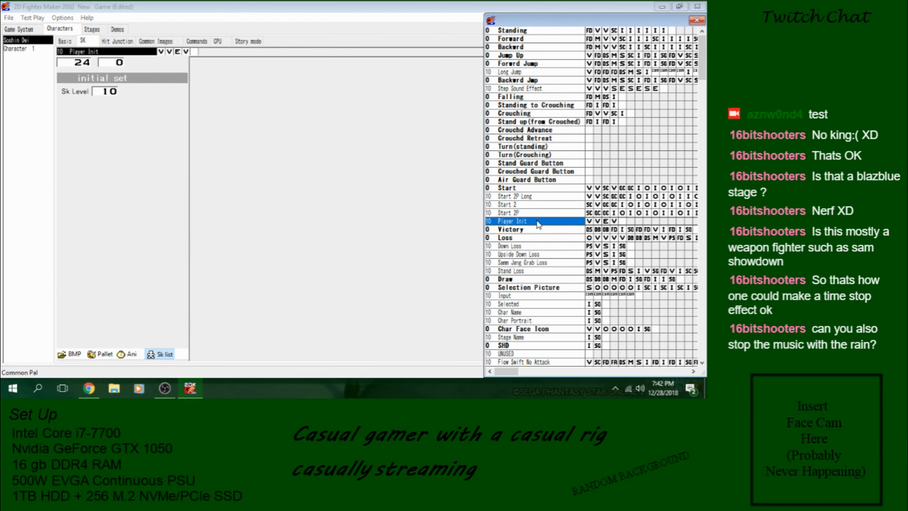
left_click(160, 51)
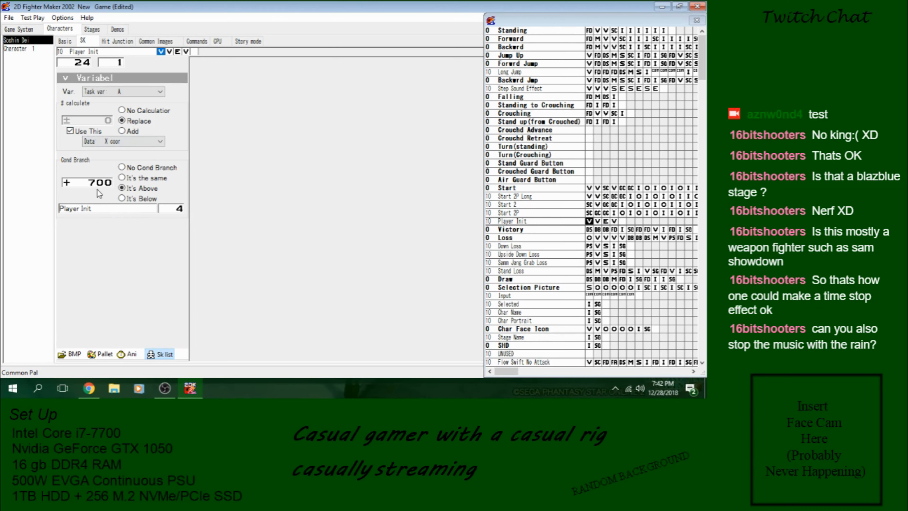
left_click(169, 52)
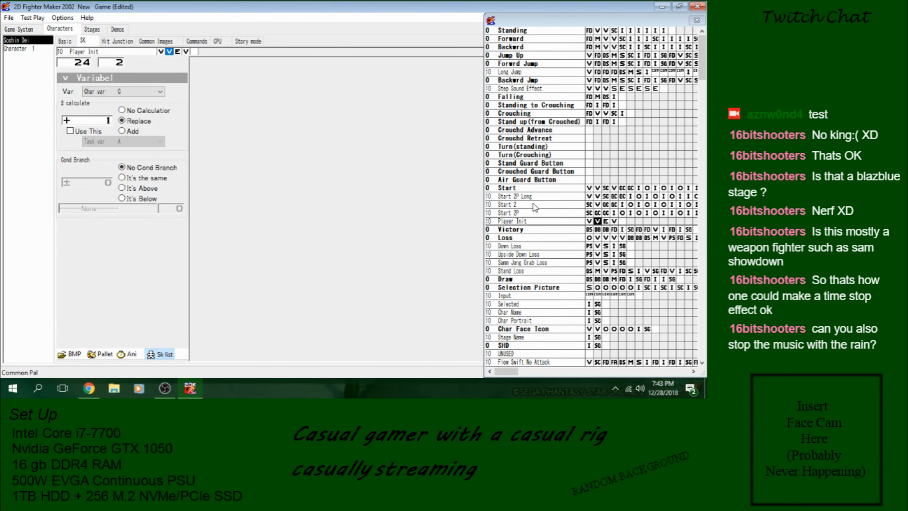
double_click(536, 188)
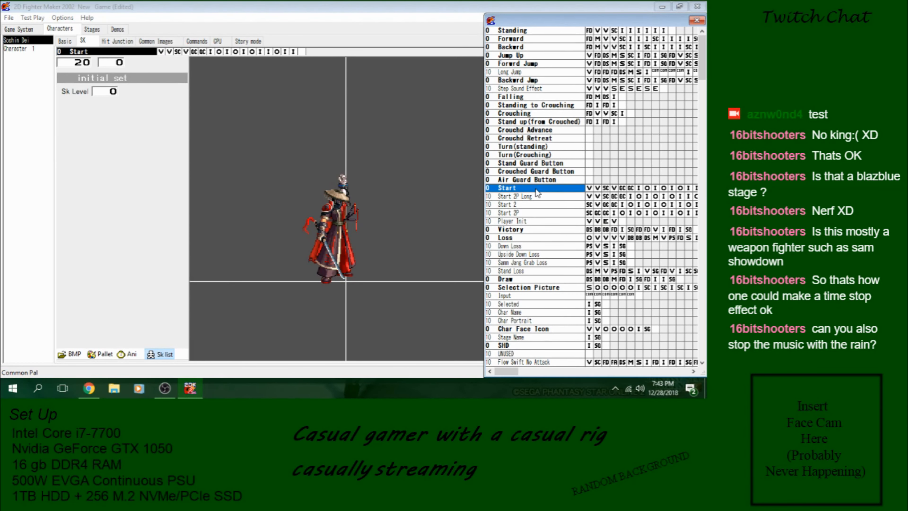
Step: Run a test play from battle on Kagatsuchi Port with Soshin Dei as both players, check the Start skills, and exit it
left_click(32, 17)
left_click(40, 28)
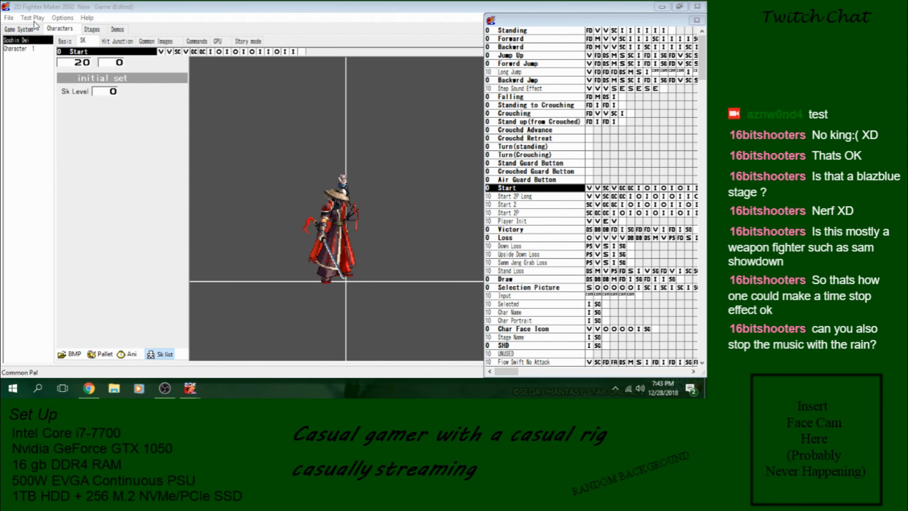
left_click(82, 63)
left_click(81, 77)
left_click(158, 61)
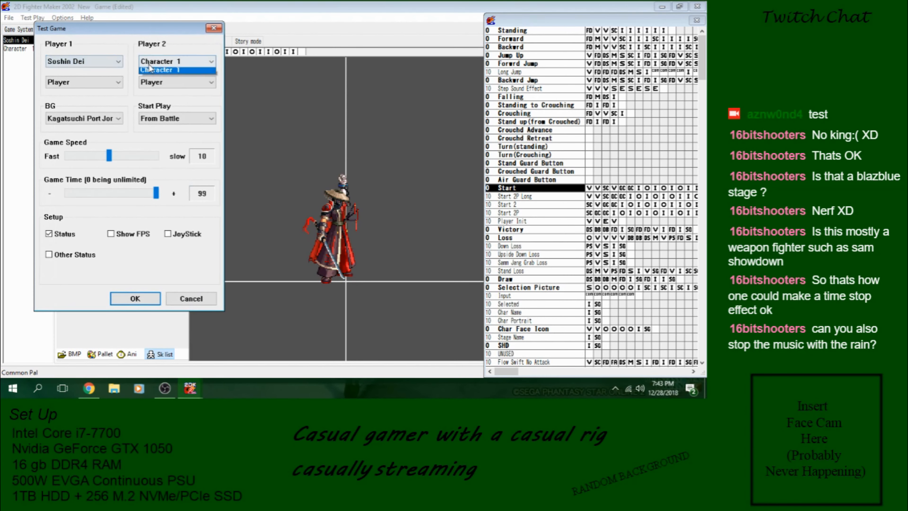
left_click(157, 70)
left_click(157, 61)
left_click(159, 78)
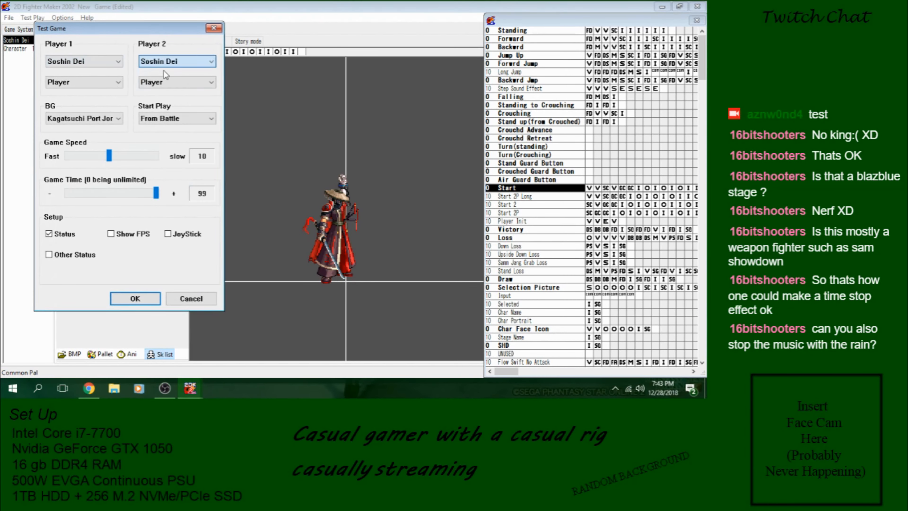
left_click(154, 300)
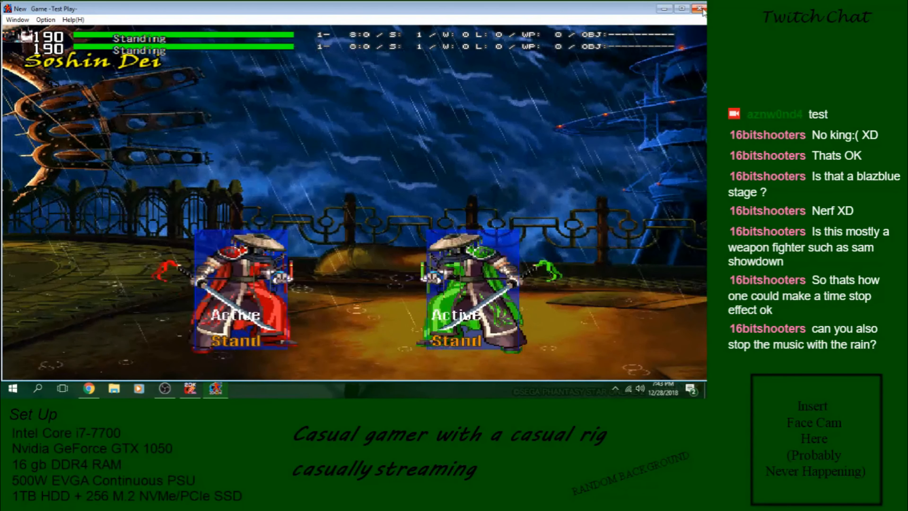
left_click(700, 10)
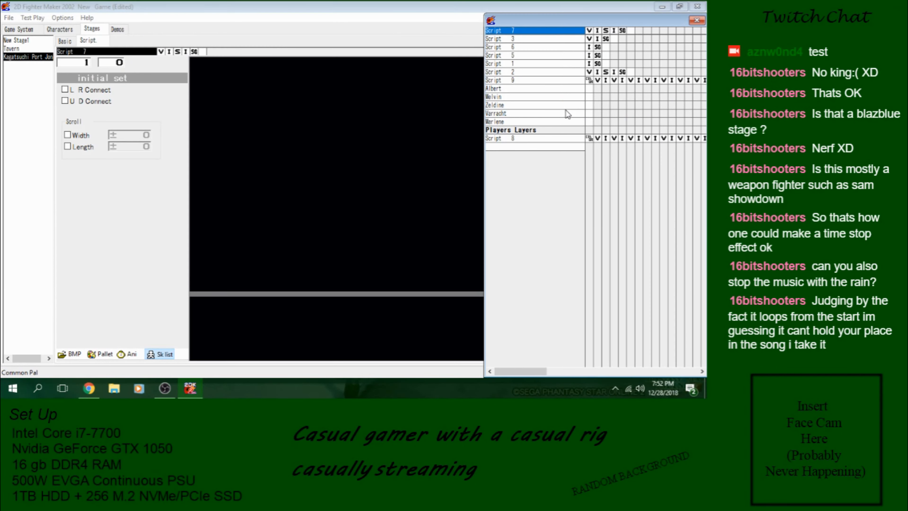
Step: Return to the character skills and save the current game project
left_click(54, 30)
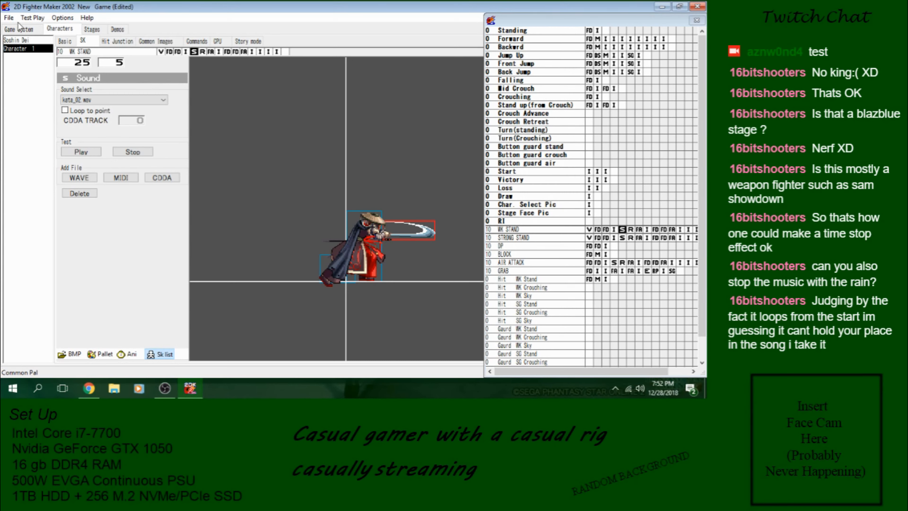
left_click(9, 17)
left_click(34, 56)
Step: Open the Dungeon Fighter The 500 Year War project from its Main Game > Main folder on the USB drive
left_click(8, 17)
left_click(34, 41)
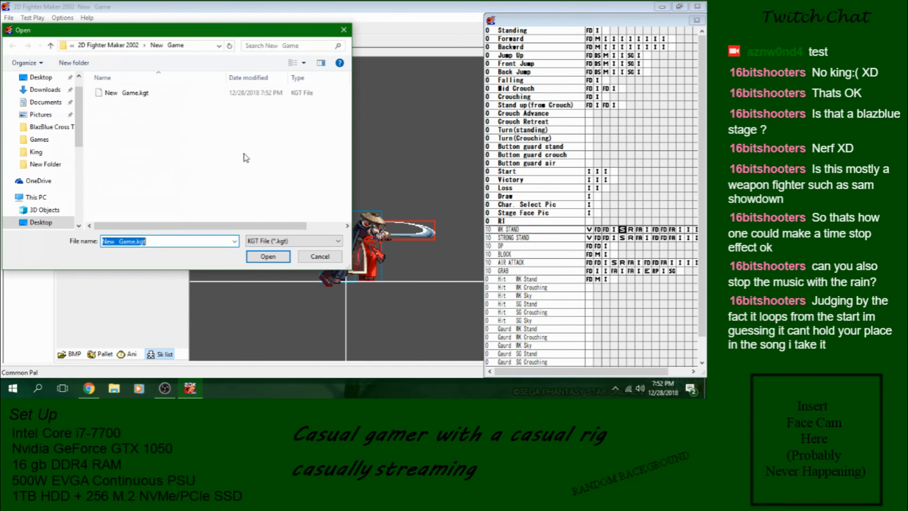
scroll(52, 202, "down", 2)
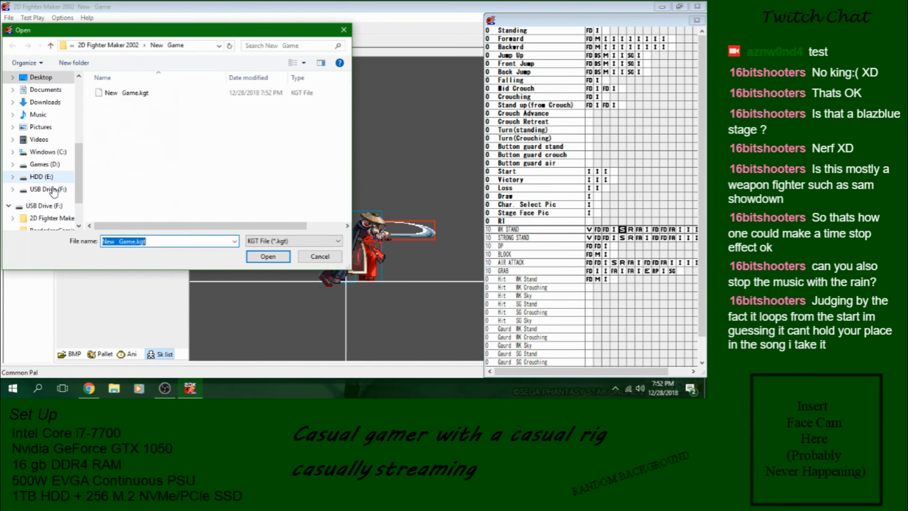
left_click(51, 195)
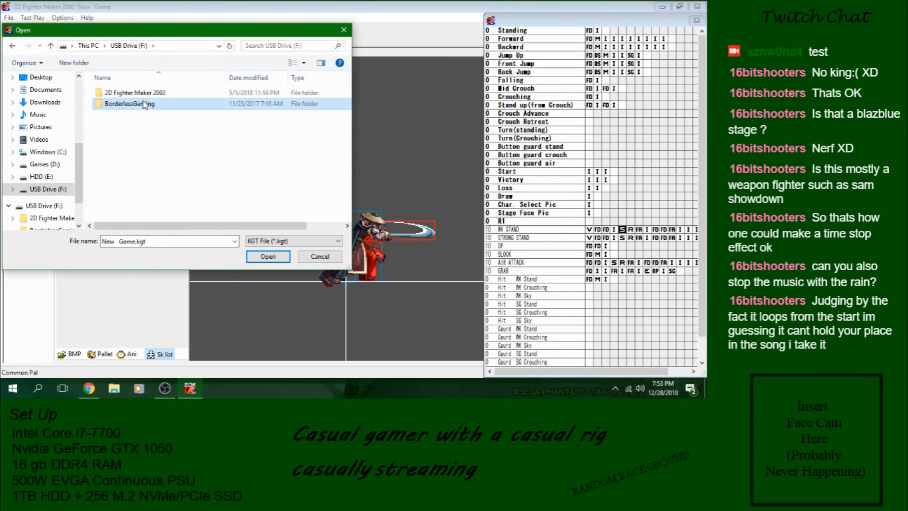
double_click(142, 93)
double_click(156, 136)
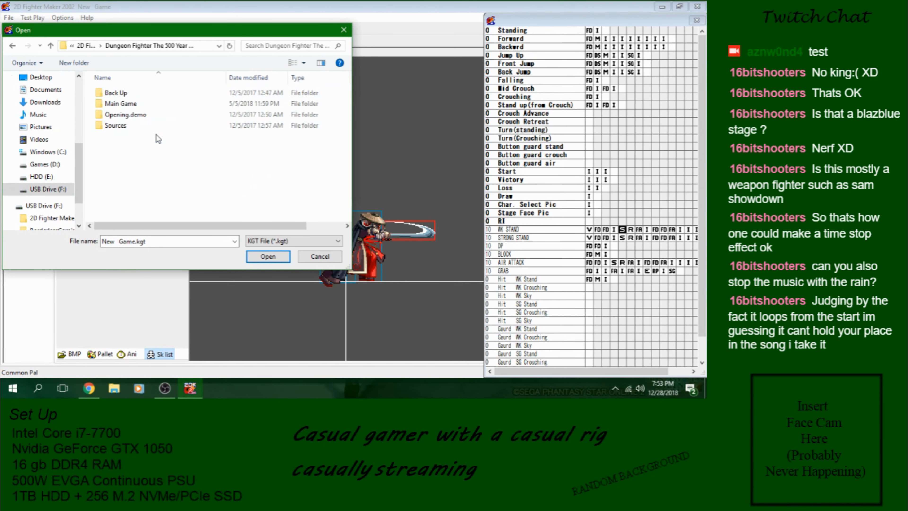
double_click(153, 106)
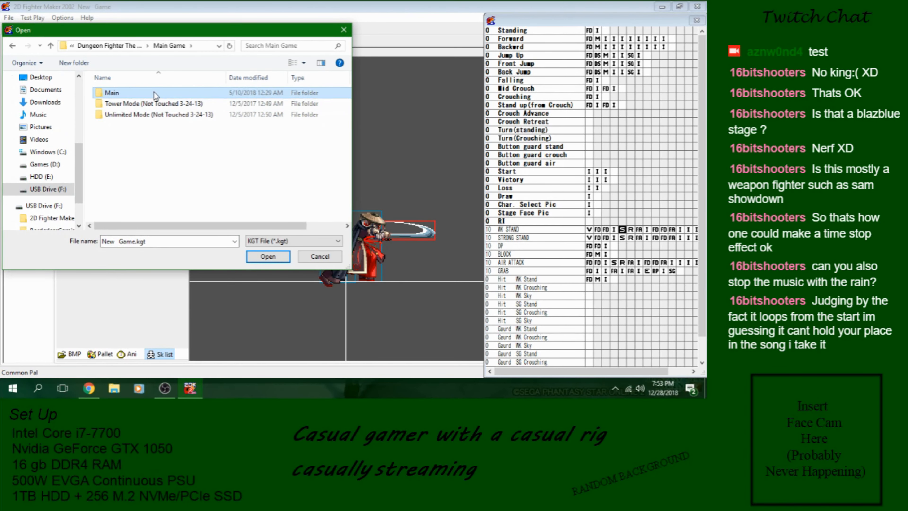
double_click(155, 92)
double_click(156, 93)
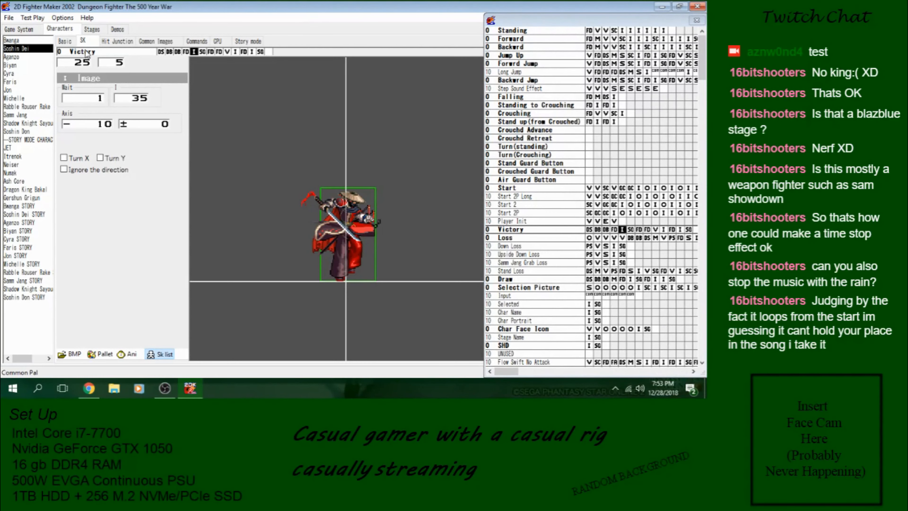
Step: Look over the hit letter, hit number and Offset Hit Mark entries in the game system's basic scripts
left_click(18, 29)
left_click(43, 41)
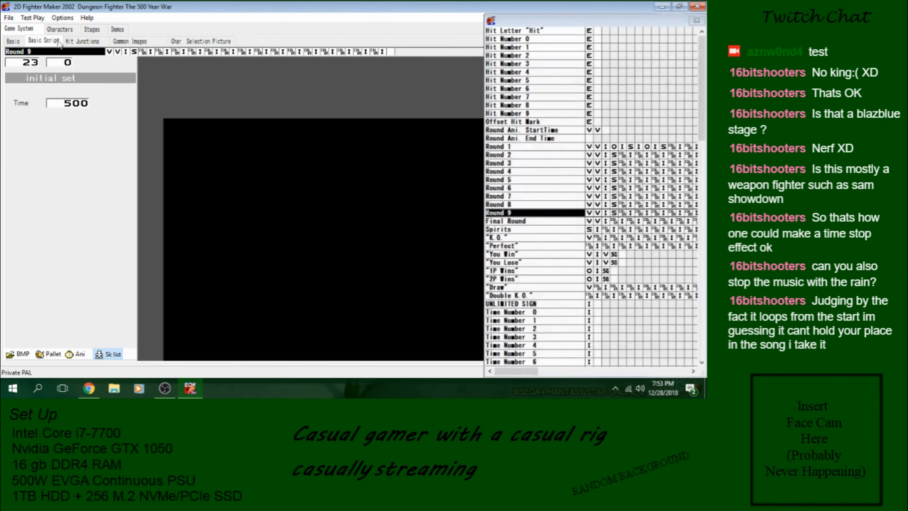
left_click(568, 30)
left_click(568, 38)
left_click(565, 48)
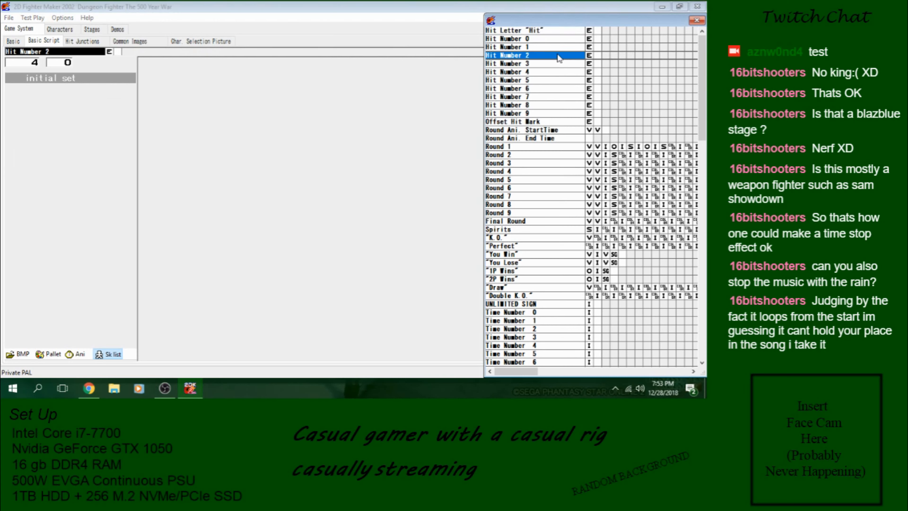
left_click(558, 55)
left_click(544, 63)
left_click(538, 71)
left_click(538, 90)
left_click(528, 120)
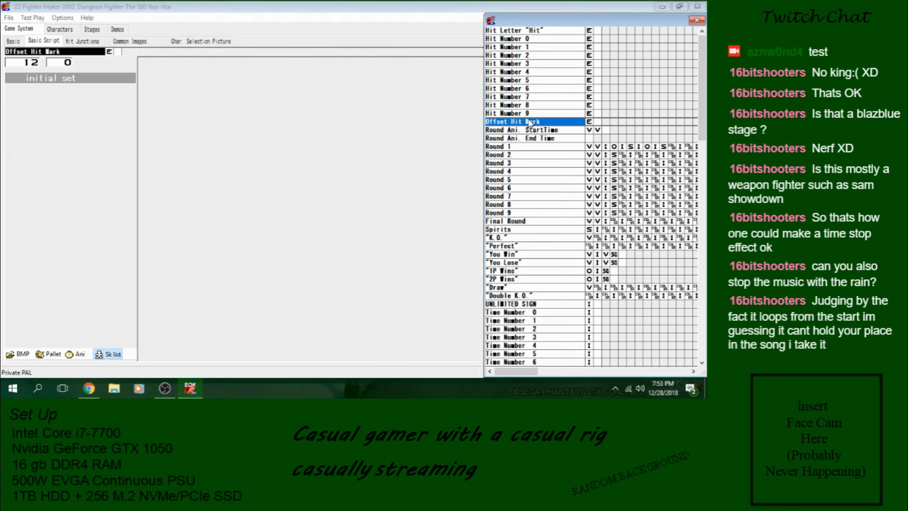
left_click(537, 105)
left_click(542, 83)
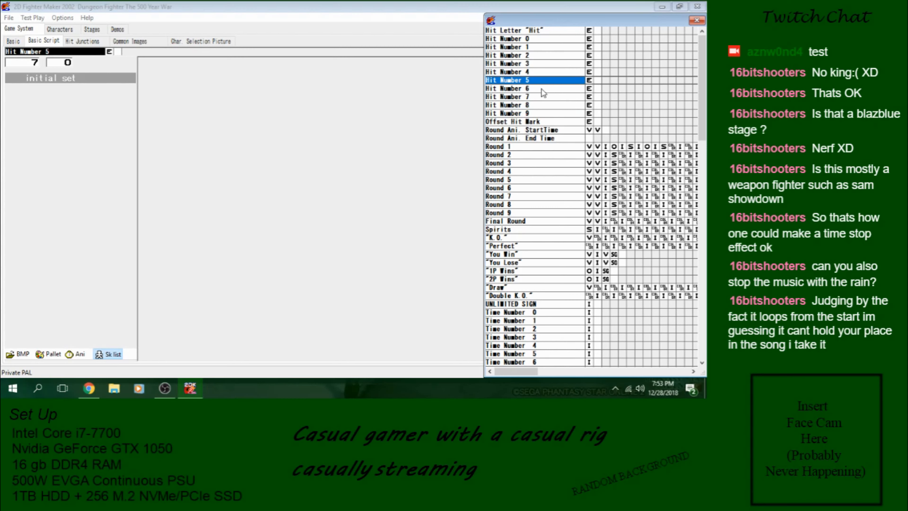
left_click(546, 123)
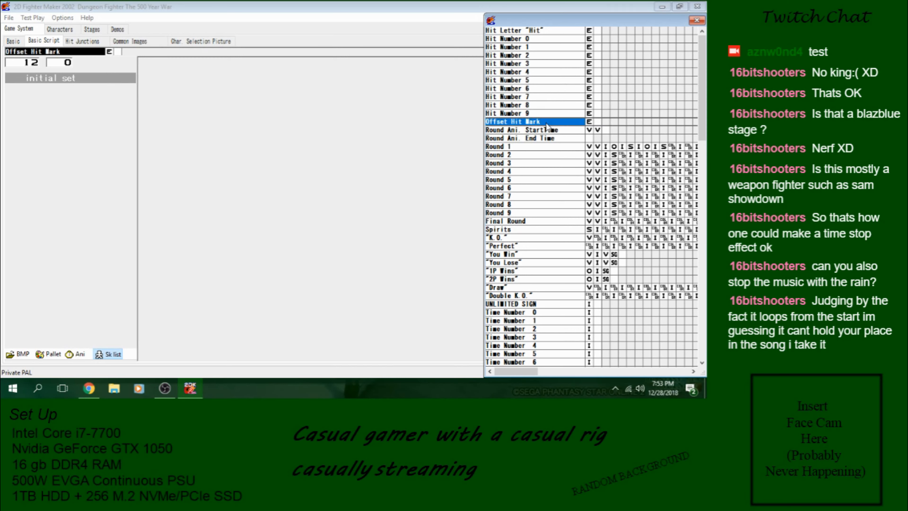
Step: Check the End block of each hit script, from Hit Letter "Hit" through Offset Hit Mark
left_click(589, 32)
key("Down")
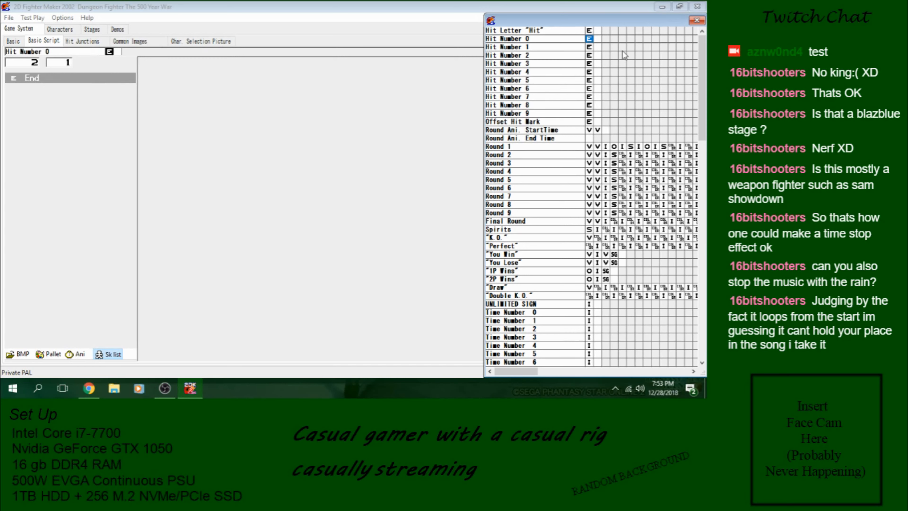
key("Down")
key("Down")
key("Down")
key("Down")
key("Down")
key("Down")
key("Down")
key("Down")
key("Down")
key("Down")
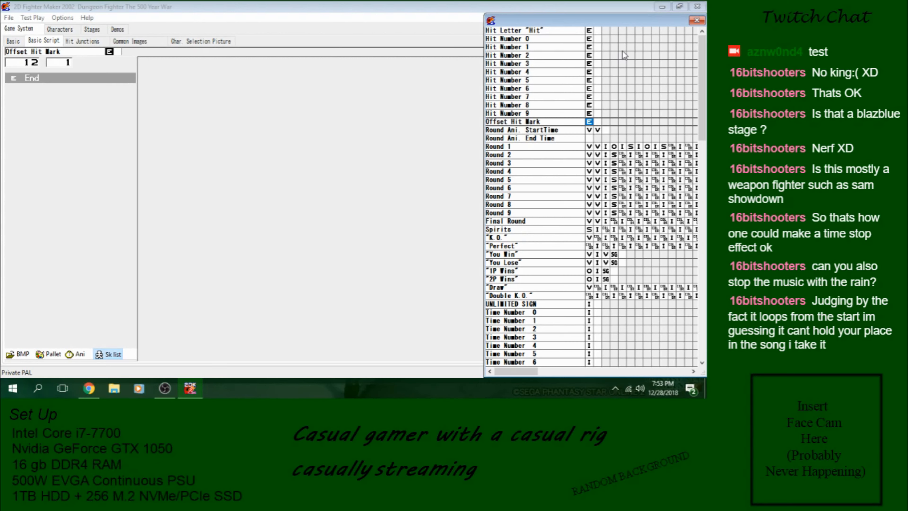
Step: Check the second Variable block of Round Ani. StartTime and the initial settings of the Round 1 script
left_click(596, 131)
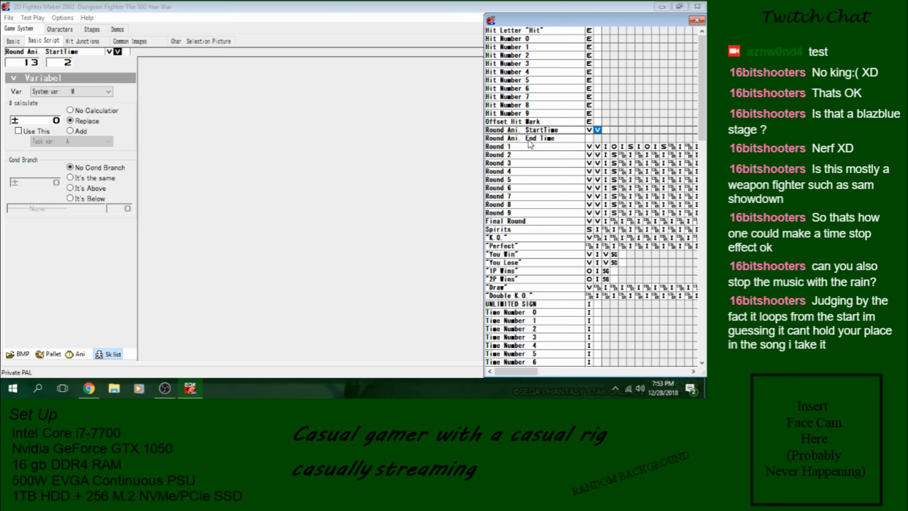
left_click(534, 146)
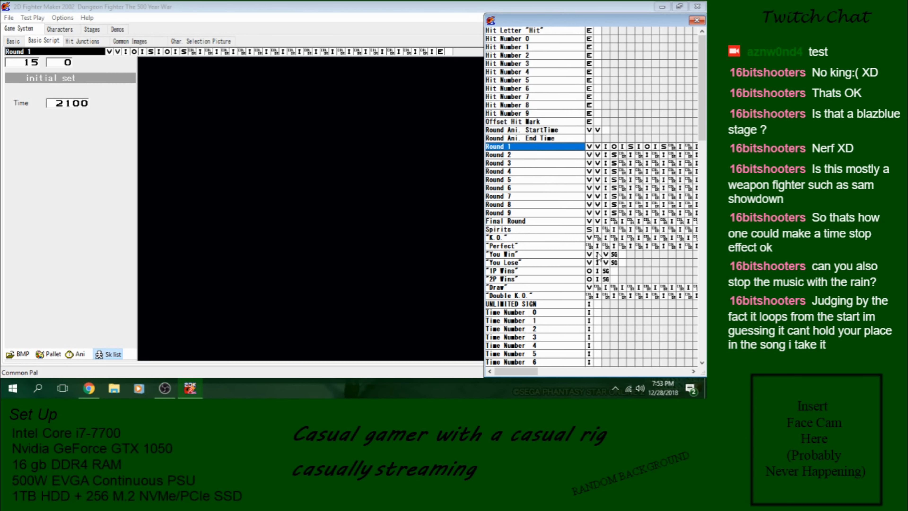
Step: Examine the Image blocks in the 1P HIT script, including the blank image and the Hit Combo graphic
left_click_drag(701, 86, 706, 324)
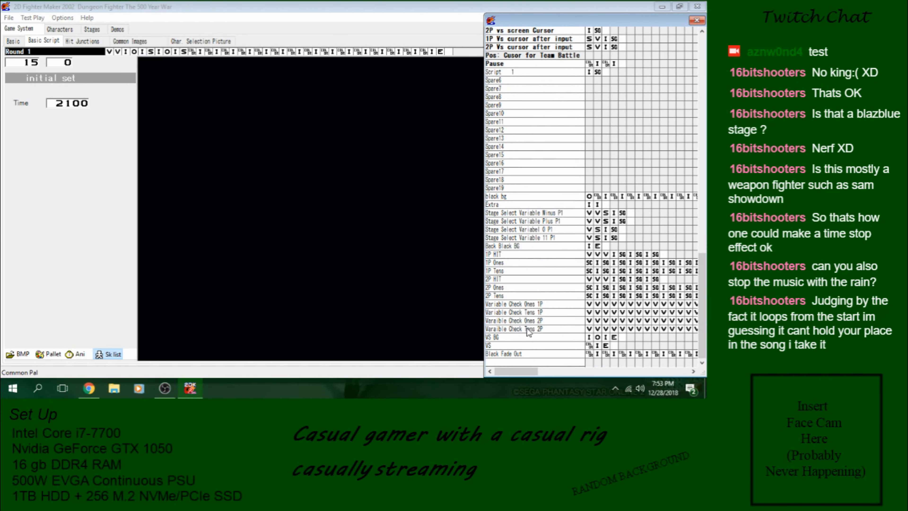
left_click(537, 253)
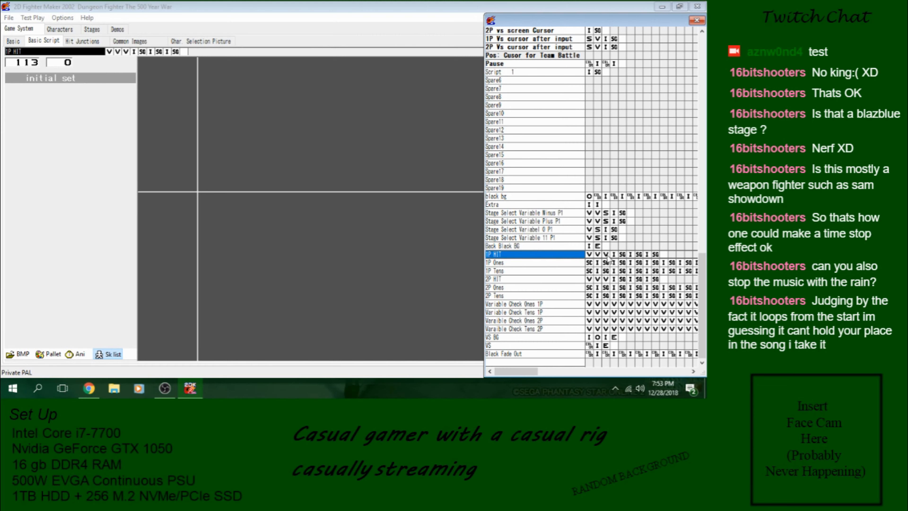
left_click(630, 255)
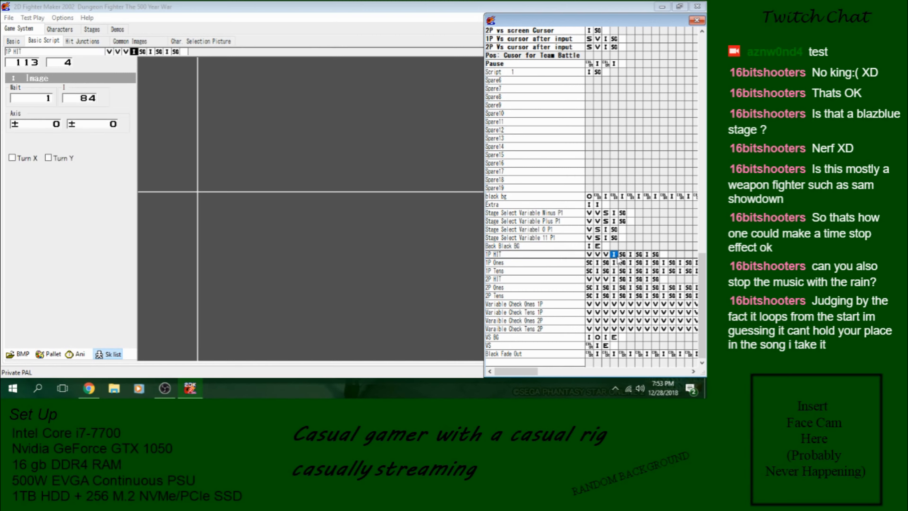
left_click(646, 255)
left_click(630, 255)
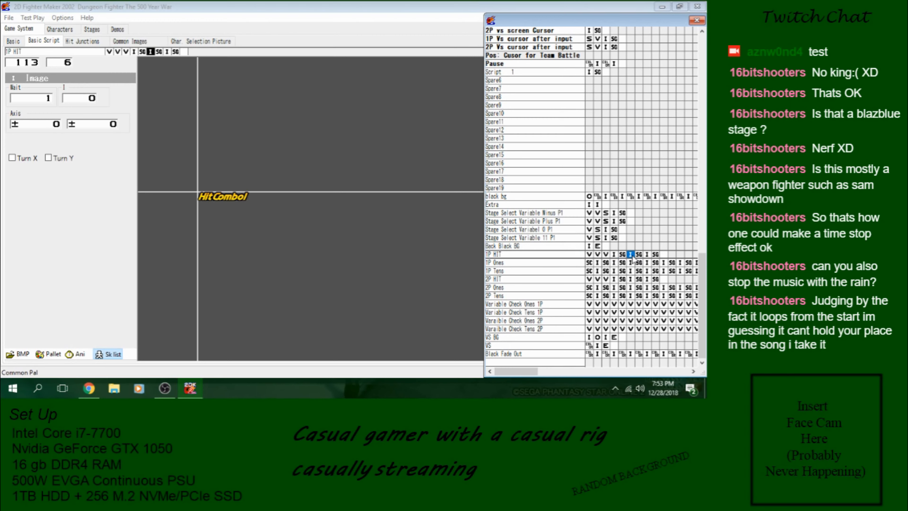
left_click(613, 255)
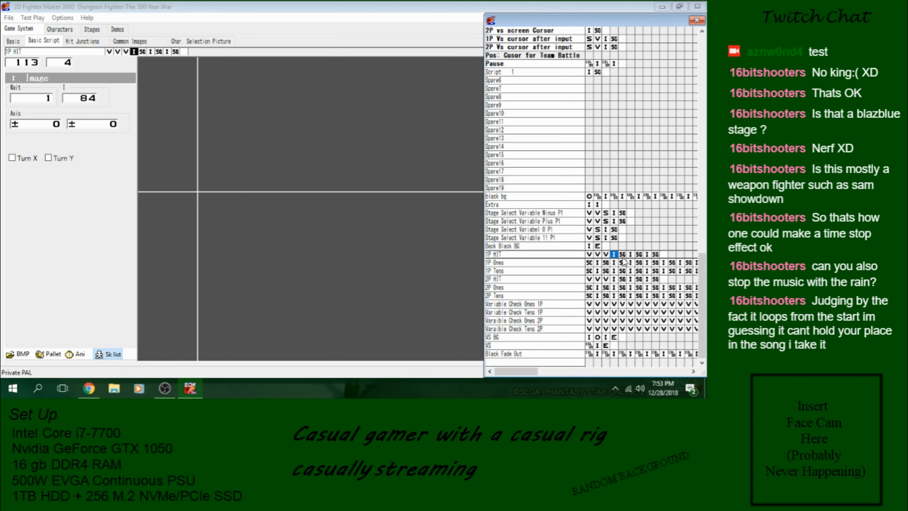
left_click(198, 195)
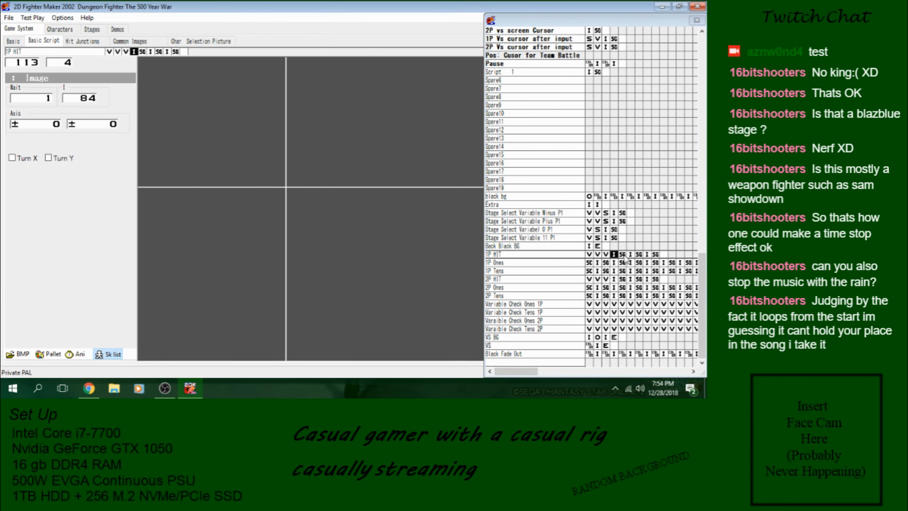
Step: Review the System var M conditions and branch targets in the opening Variable blocks of 1P HIT, comparing them with 2P HIT
left_click(598, 254)
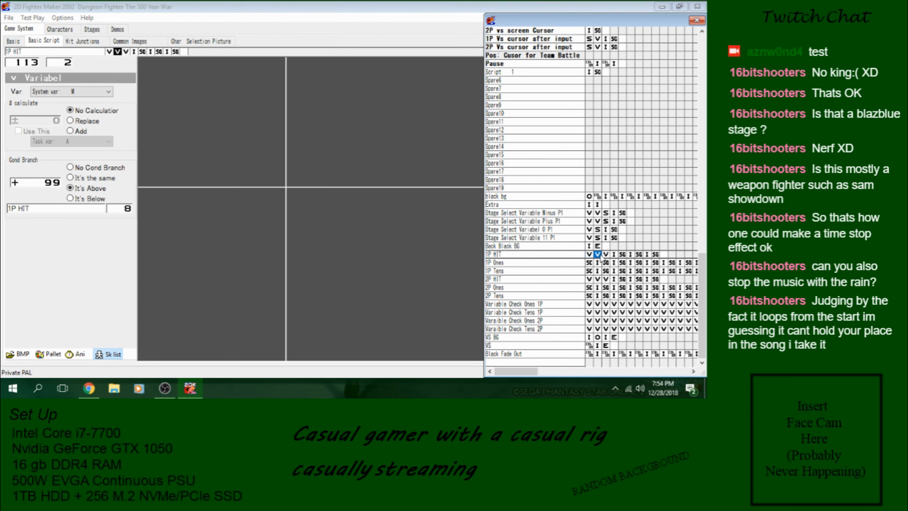
left_click(589, 255)
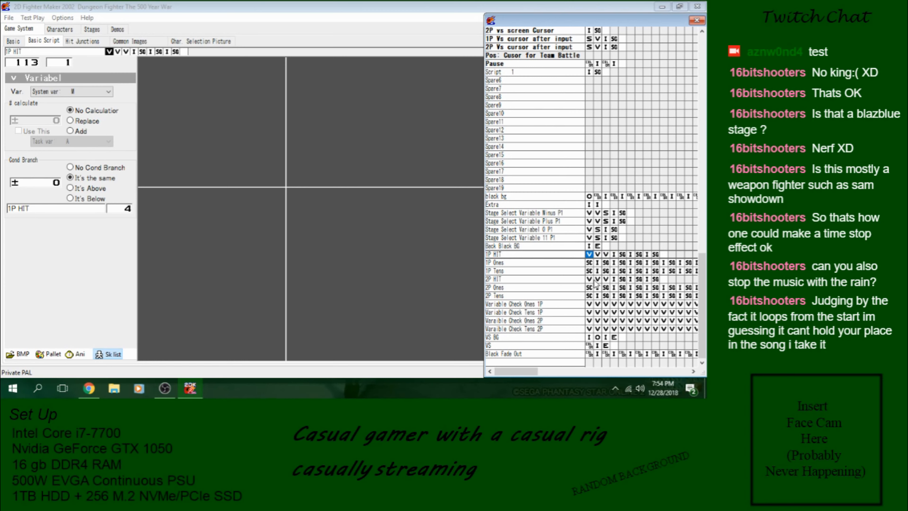
left_click(589, 280)
left_click(588, 254)
left_click(597, 255)
left_click(605, 254)
left_click(591, 256)
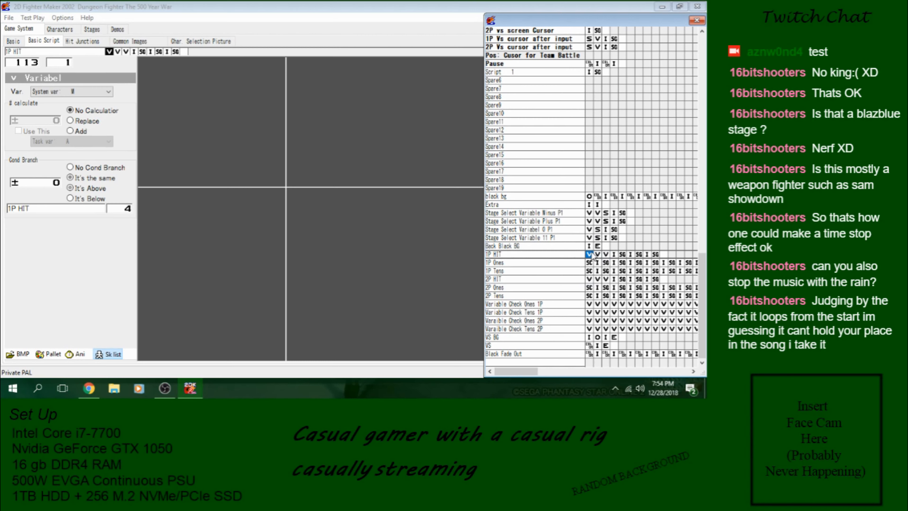
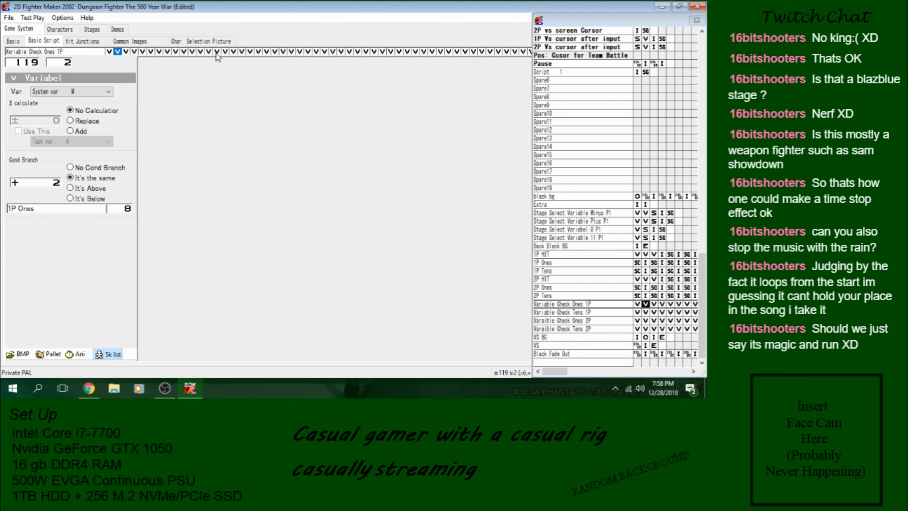
Step: Switch to Soshin Dei's skills and inspect the Variable blocks of Low Guard Fail Overhead
left_click(57, 30)
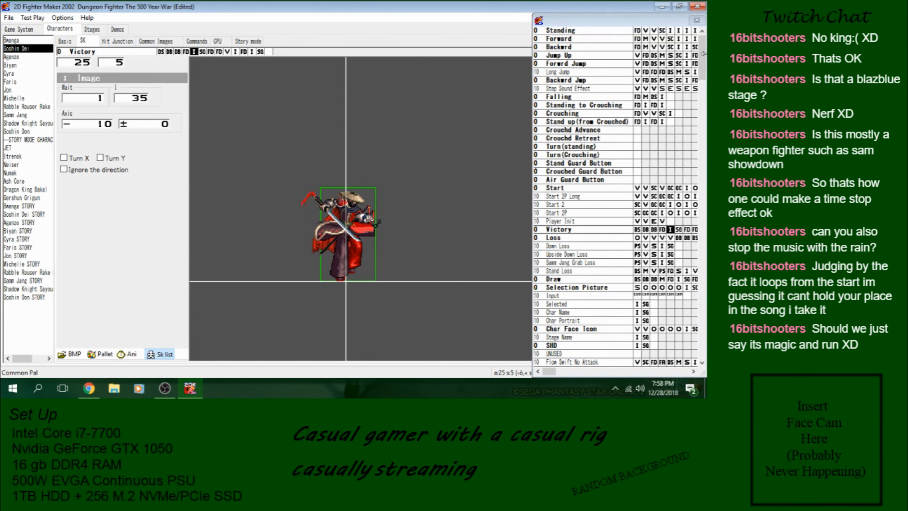
left_click_drag(702, 53, 693, 153)
scroll(692, 154, "down", 4)
left_click(645, 172)
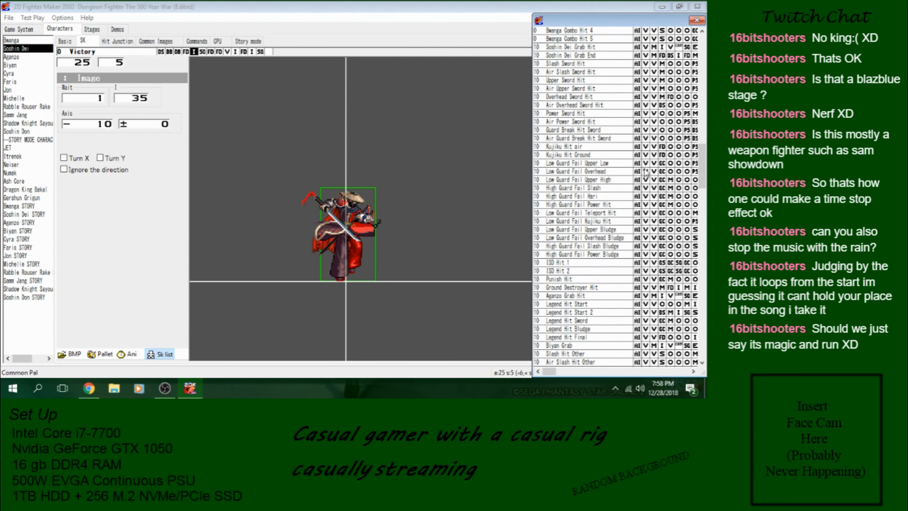
left_click(177, 52)
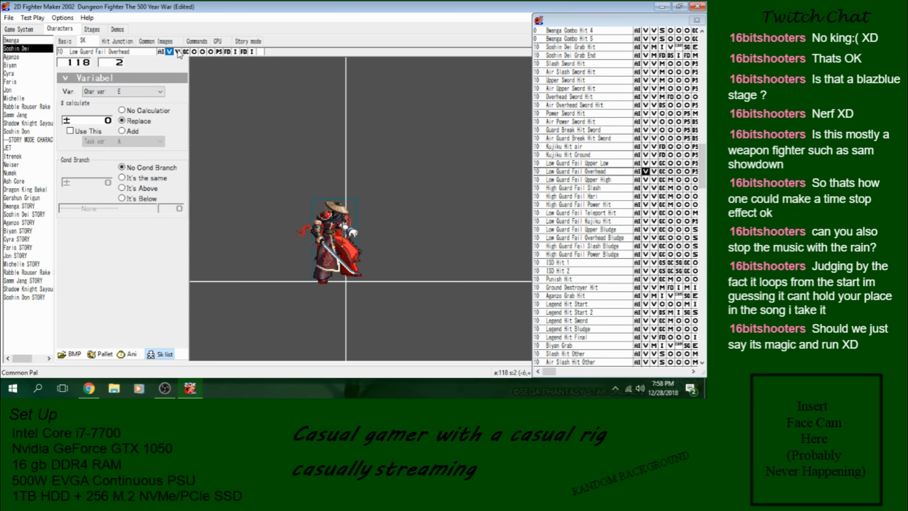
left_click(645, 172)
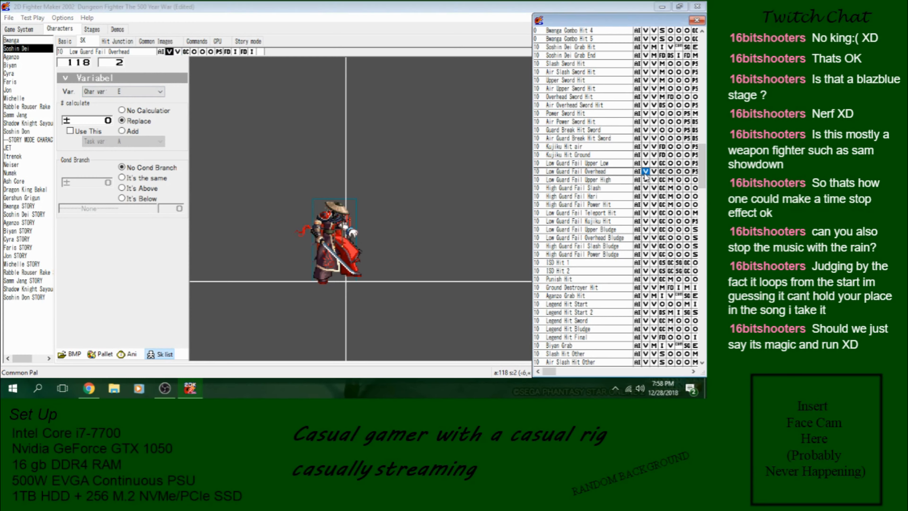
Step: Find Slash Effect 1 among Soshin Dei's effect skills and check how its third Variable block changes System var K
left_click_drag(703, 158, 704, 328)
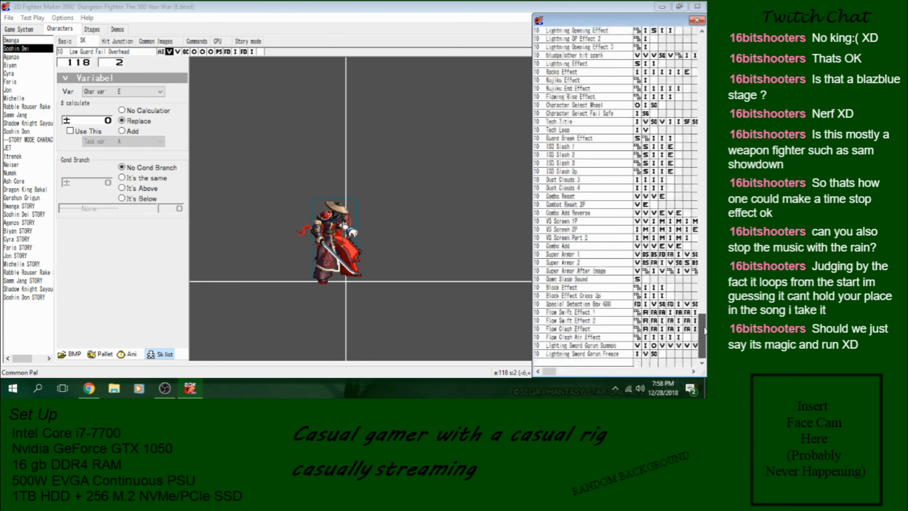
left_click(617, 139)
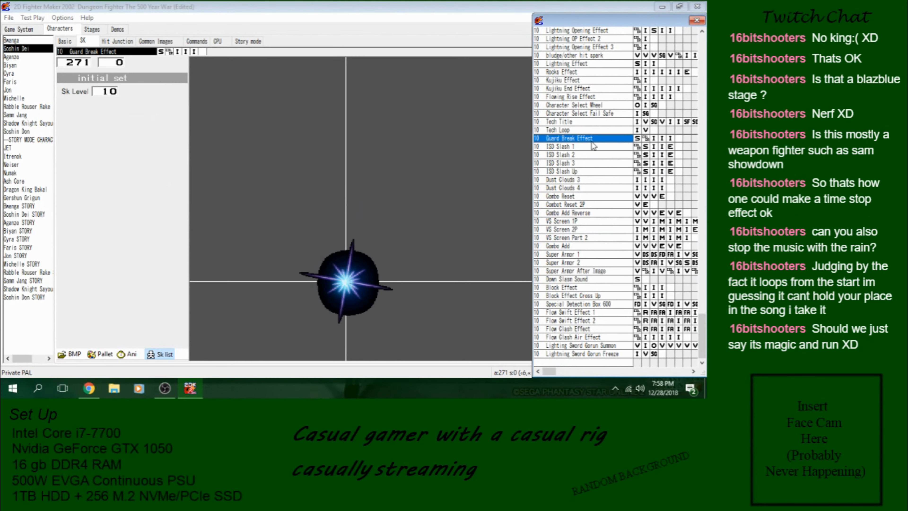
left_click(613, 114)
scroll(615, 171, "up", 13)
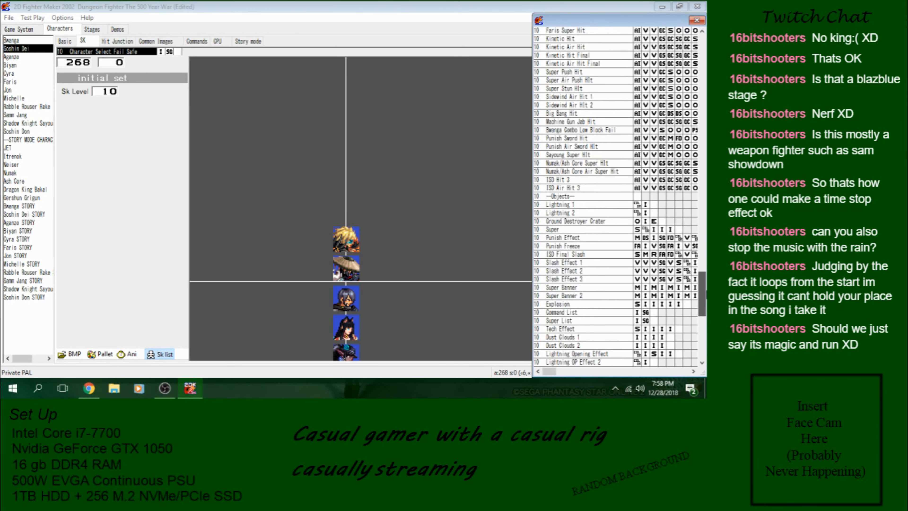
left_click(637, 263)
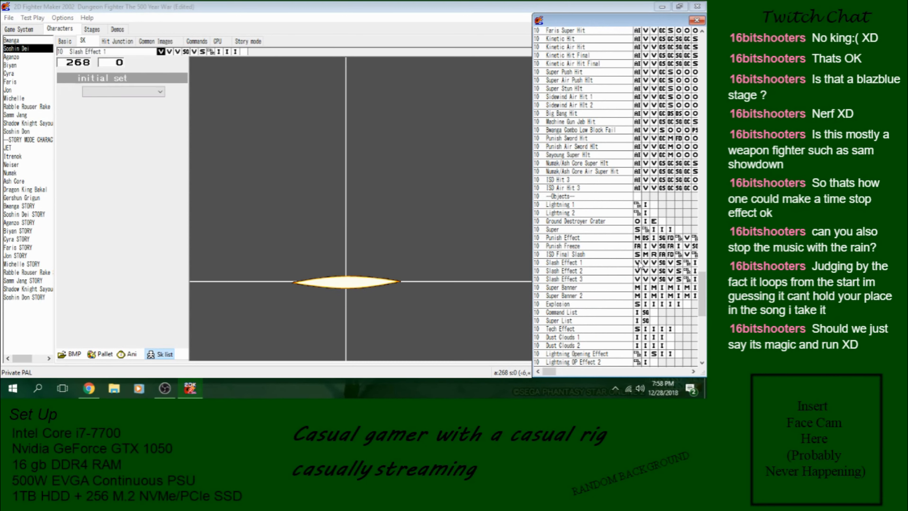
left_click(176, 53)
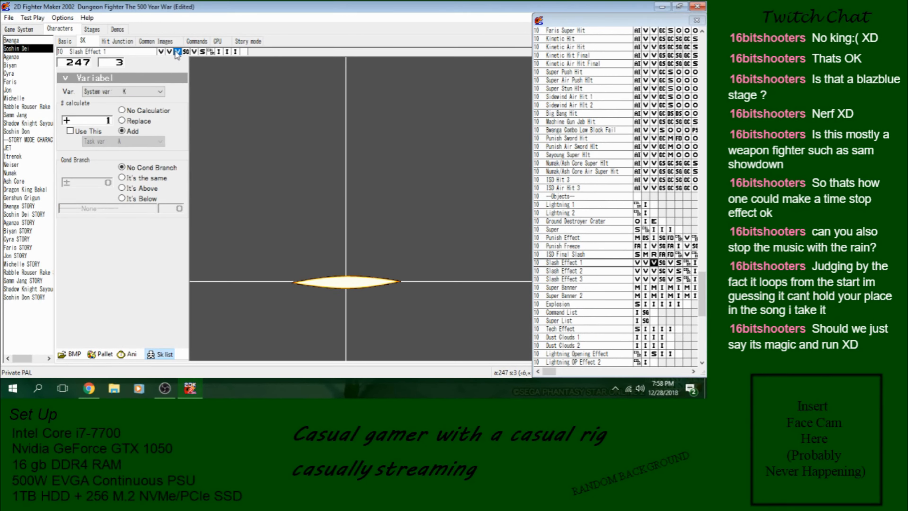
Step: Return to the game system's basic scripts and inspect the first conditions of Varaible Check Tens 2P and Varaible Check Ones 2P
left_click(14, 32)
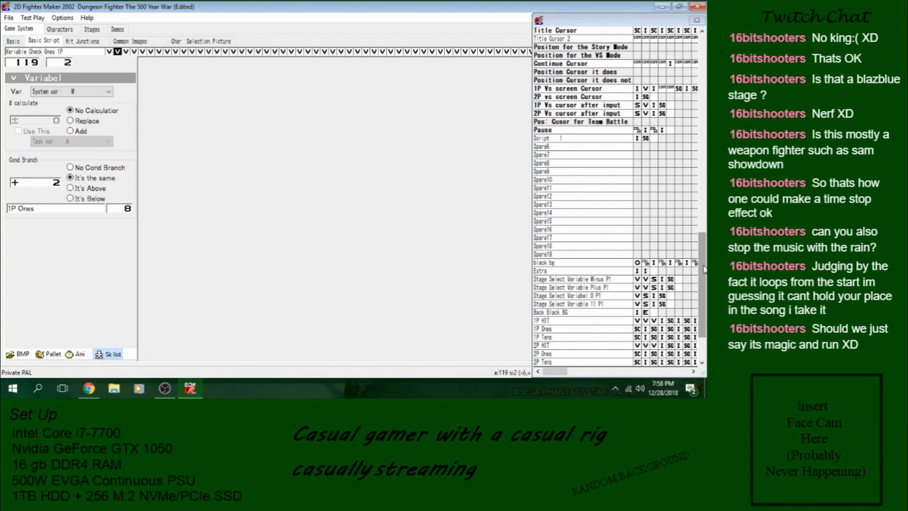
left_click_drag(703, 268, 697, 302)
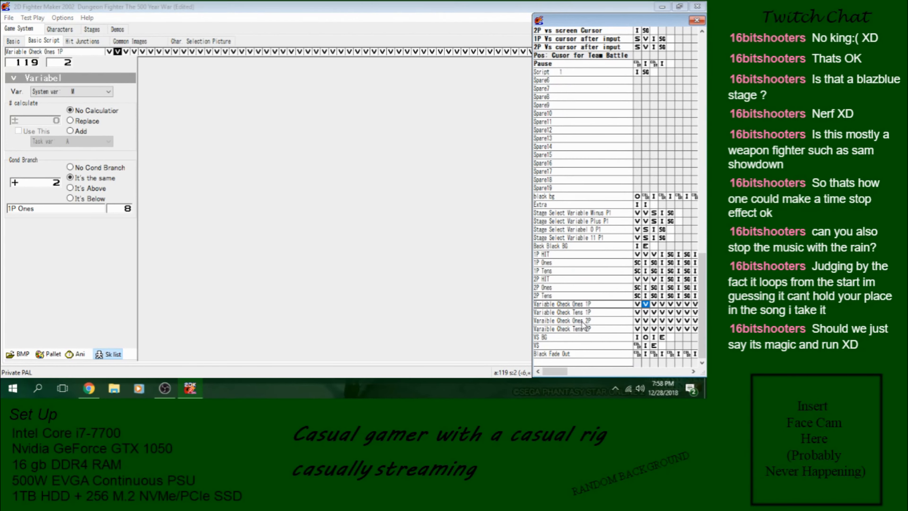
left_click(608, 320)
left_click(629, 328)
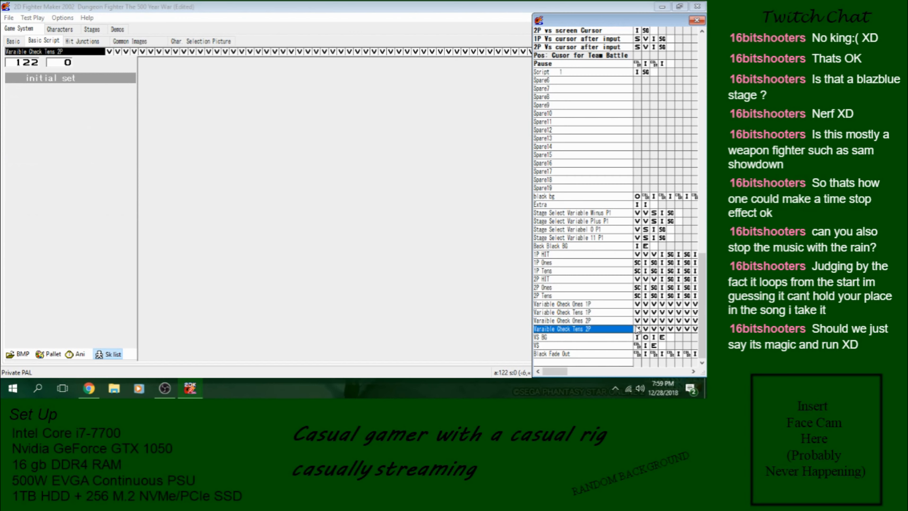
left_click(638, 328)
left_click(637, 320)
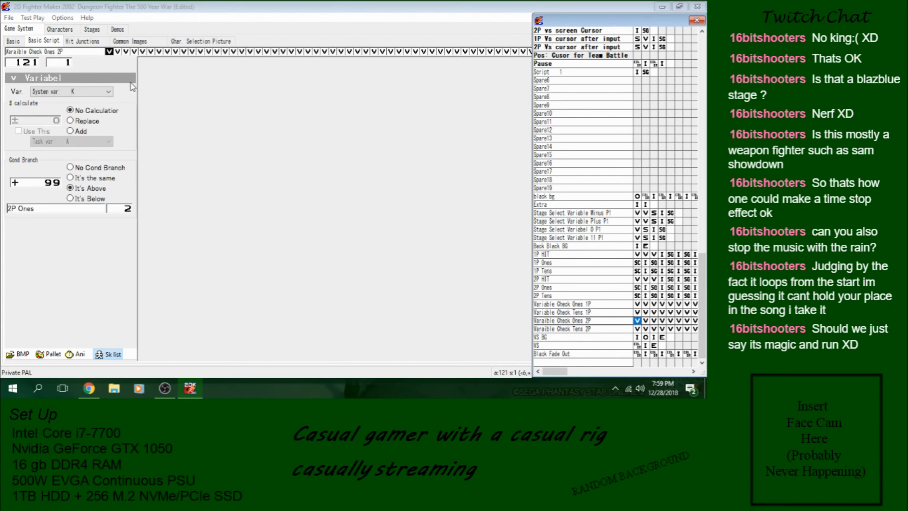
left_click(117, 52)
left_click(125, 52)
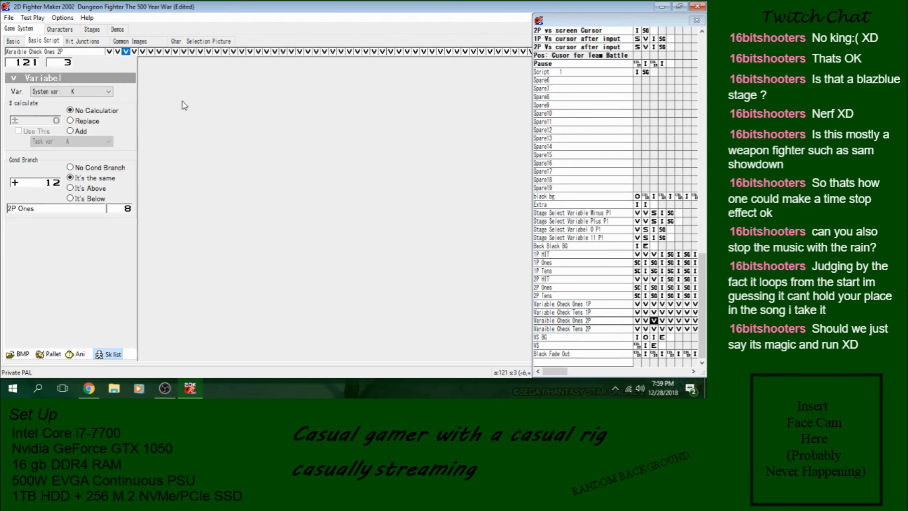
key("Left")
Step: Open the 2P Ones script and go through its blocks to see where the variable checks branch
left_click(566, 280)
left_click(596, 290)
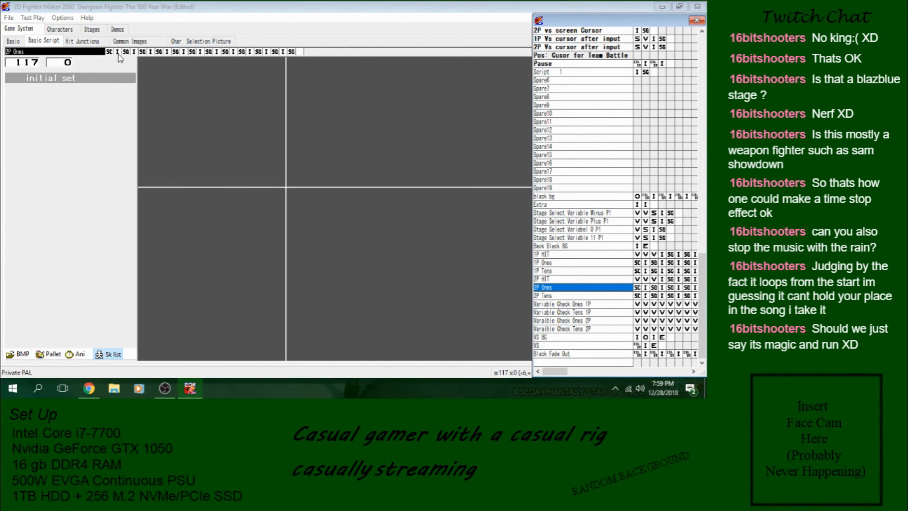
left_click(69, 64)
scroll(69, 64, "up", 8)
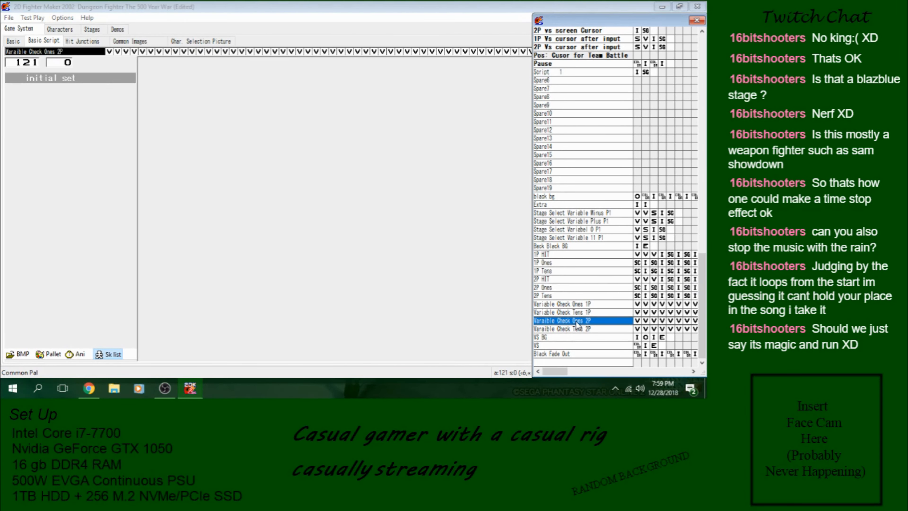
Step: Step forward through the System var K conditions of Varaible Check Ones 2P, from block 2 to block 12
left_click(579, 322)
left_click(119, 51)
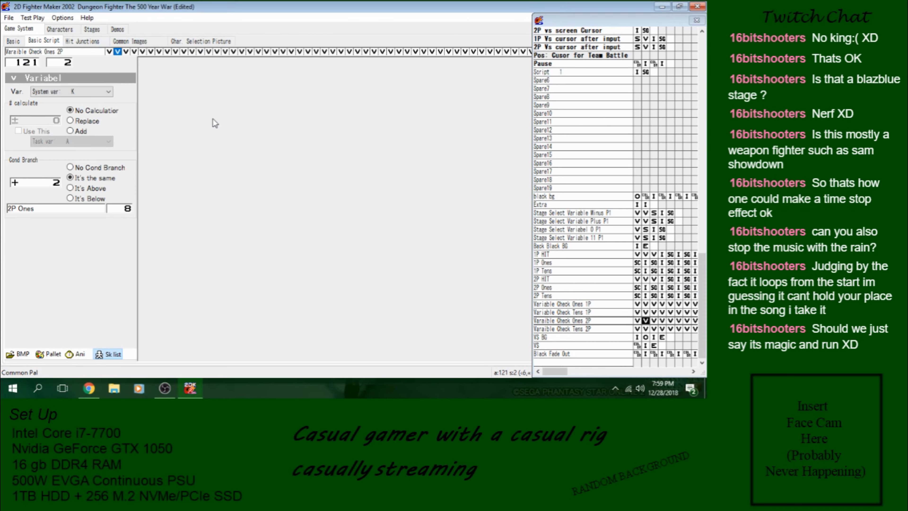
key("Right")
key("Right")
key("Right")
key("Right")
key("Right")
key("Right")
key("Right")
key("Right")
key("Right")
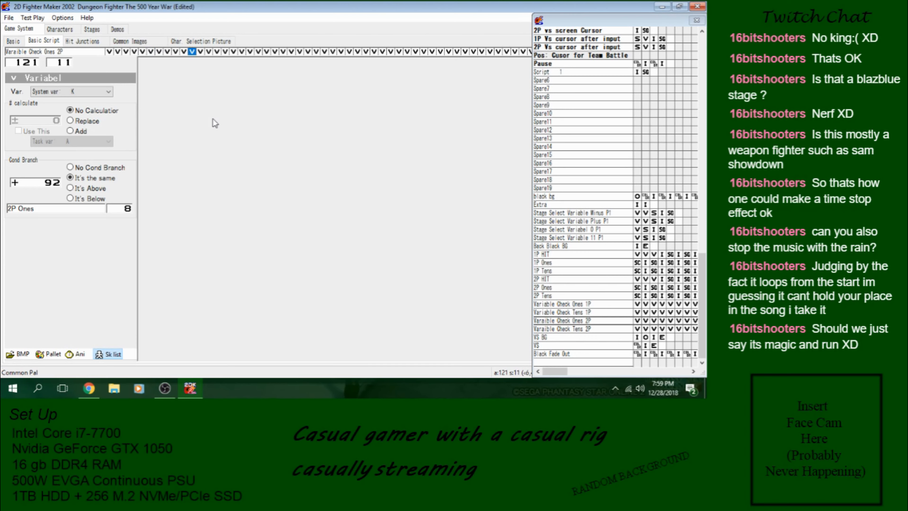
key("Right")
Step: Go back through the Varaible Check Ones 2P conditions to block 2
key("Left")
key("Left")
key("Left")
key("Left")
key("Left")
key("Left")
key("Left")
key("Left")
key("Left")
key("Left")
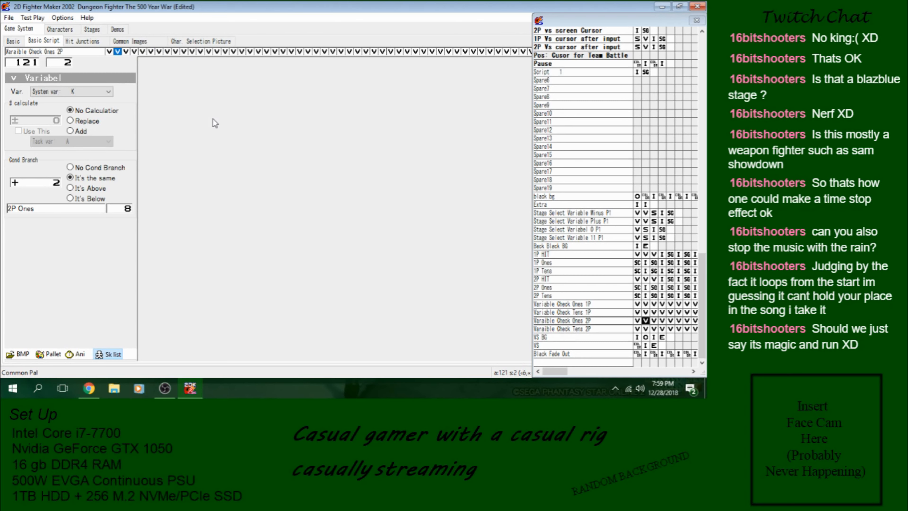
Step: Review the Varaible Check Ones 2P comparison values again, block by block from block 2 onward
key("Right")
key("Right")
key("Right")
key("Right")
key("Right")
key("Right")
key("Right")
key("Right")
key("Right")
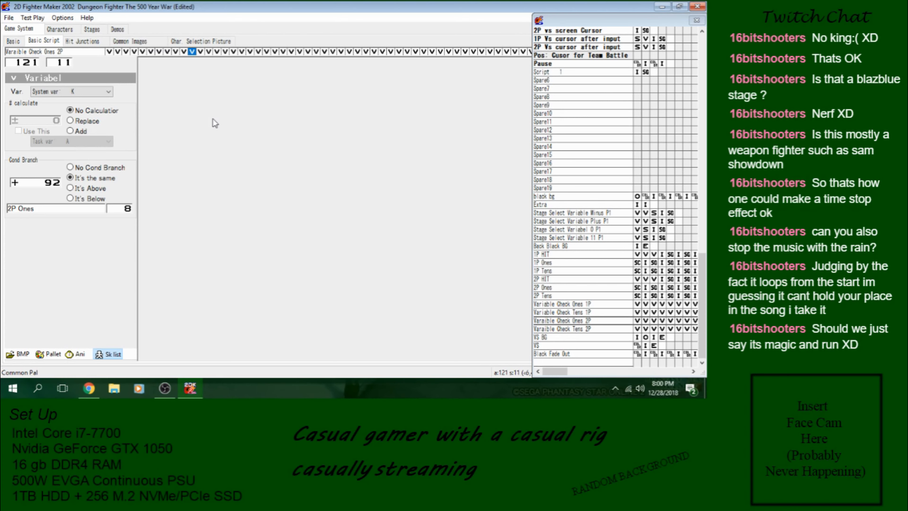
key("Right")
Step: Open the 1P Ones script in the game system's basic scripts
double_click(547, 262)
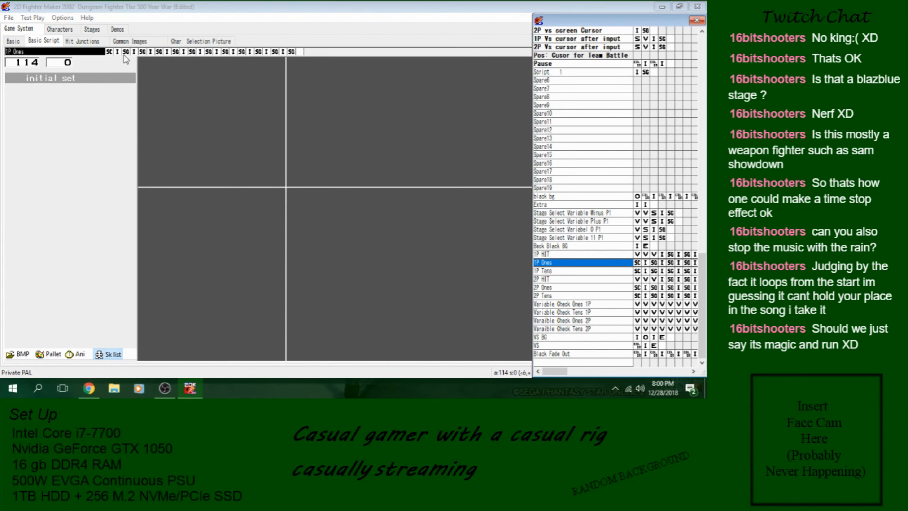
Step: Review a digit image in 1P Ones and the conditional branches at intervals through the Variable Check Ones 1P script
left_click_drag(62, 64, 128, 96)
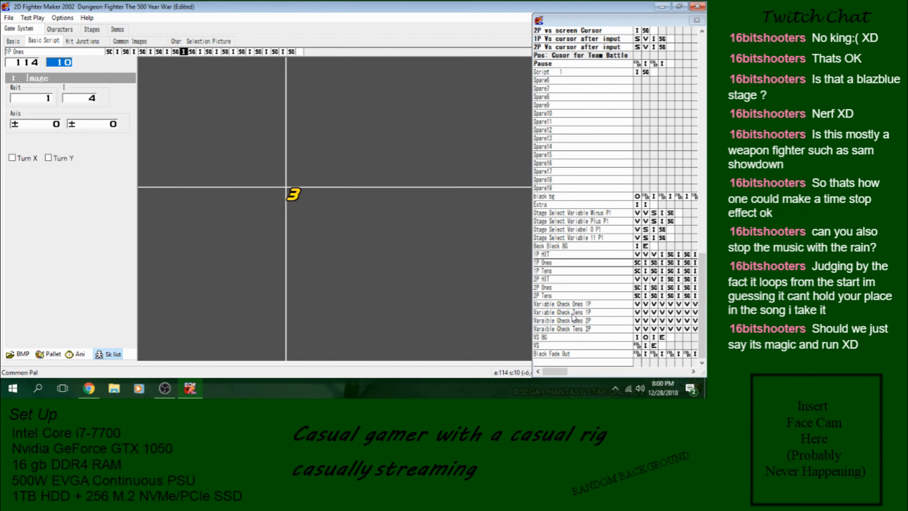
double_click(578, 305)
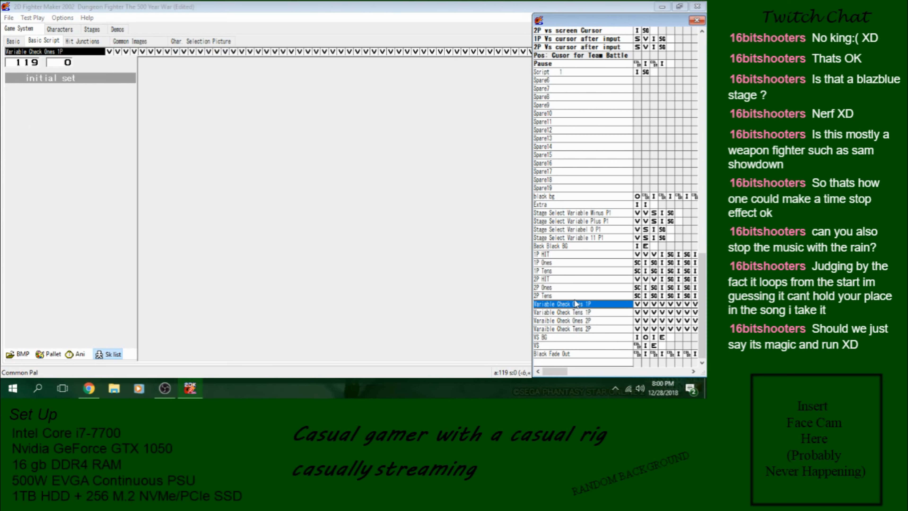
mouse_move(558, 370)
left_mouse_down()
mouse_move(568, 370)
mouse_move(544, 371)
left_mouse_up()
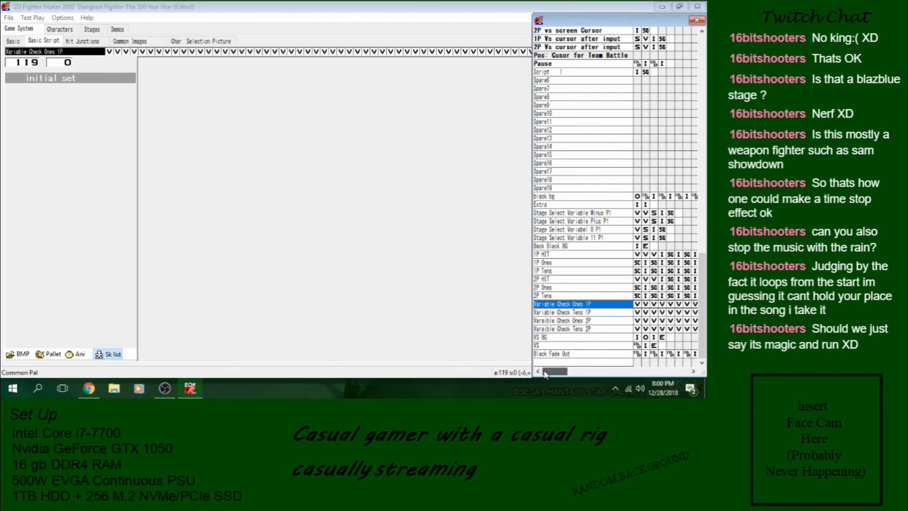
left_click(637, 304)
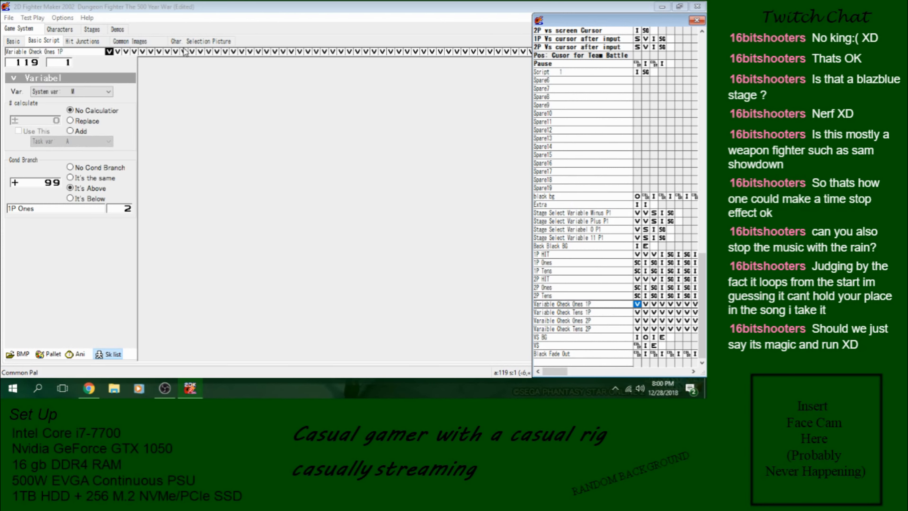
left_click(119, 51)
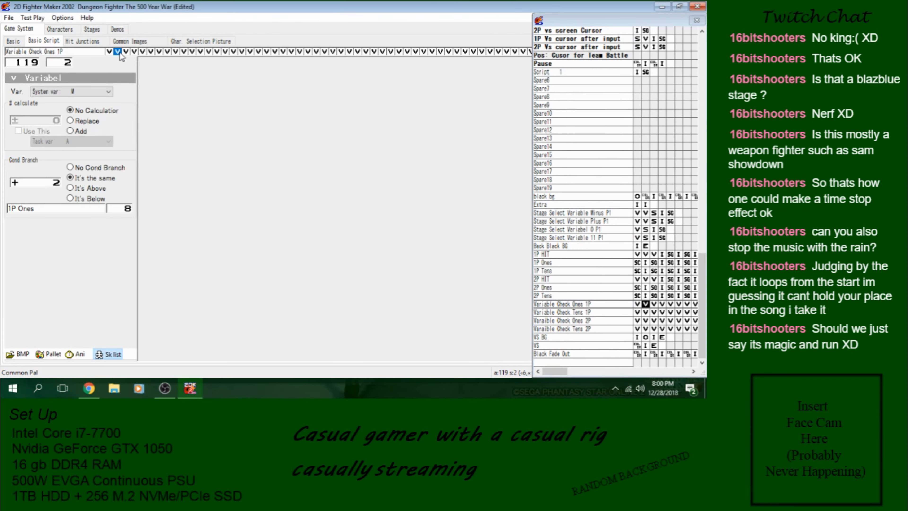
left_click(111, 52)
left_click(117, 54)
left_click(201, 52)
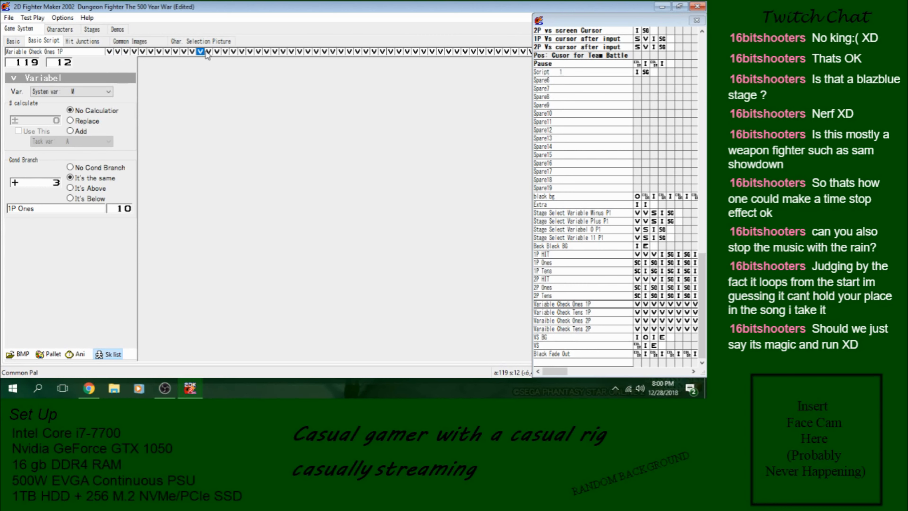
left_click(283, 52)
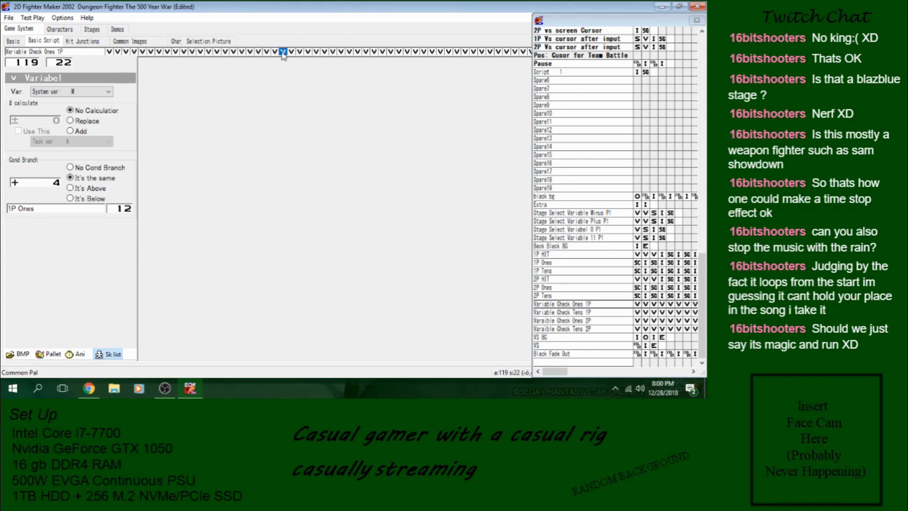
left_click(381, 52)
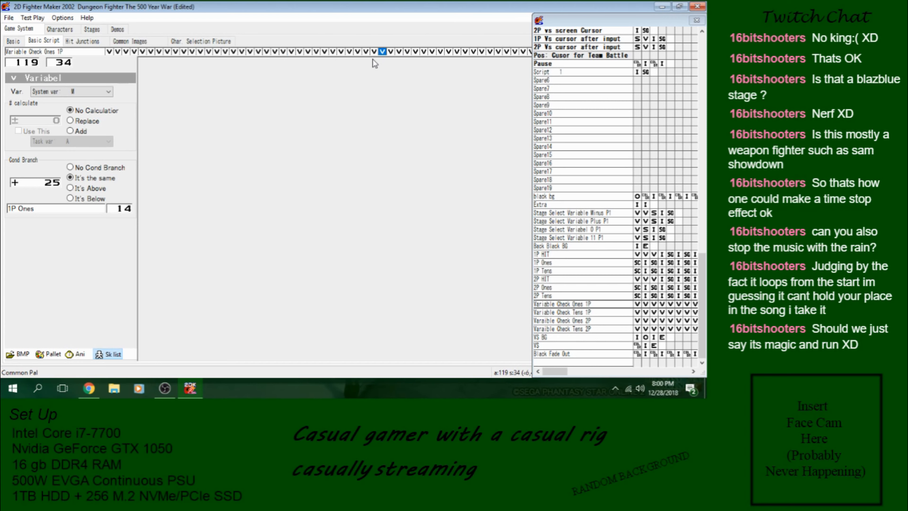
left_click(473, 54)
Step: Review the variable conditions and their 1P Tens branch targets in the Variable Check Tens 1P script
left_click(582, 313)
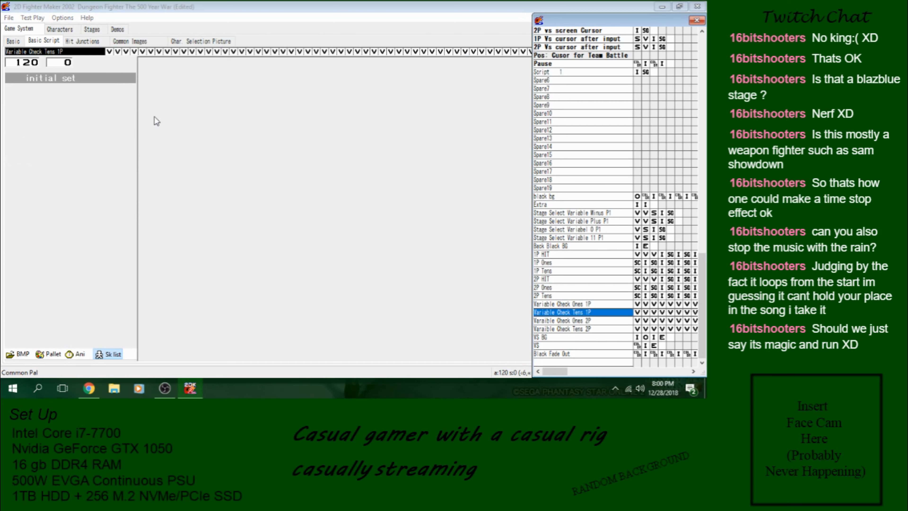
left_click(114, 52)
left_click(117, 51)
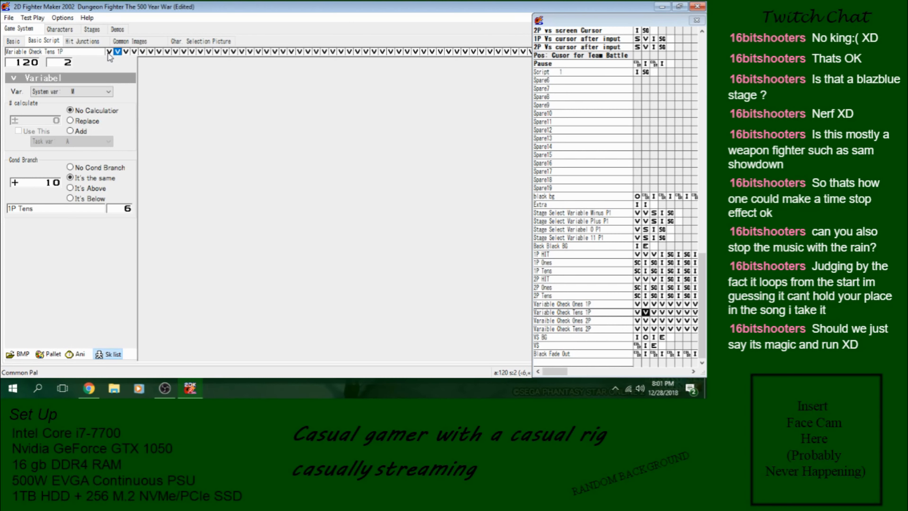
left_click(125, 53)
left_click(134, 54)
left_click(143, 53)
left_click(152, 53)
left_click(226, 52)
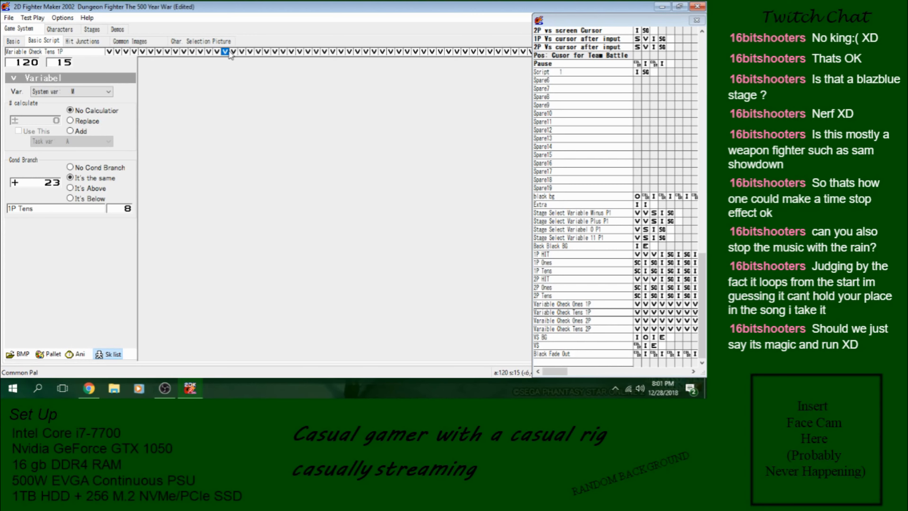
left_click(245, 54)
key("Left")
Step: Look through the stage select variable, 1P HIT, 1P Vs cursor and cursor position scripts in a widened script list
left_click(574, 229)
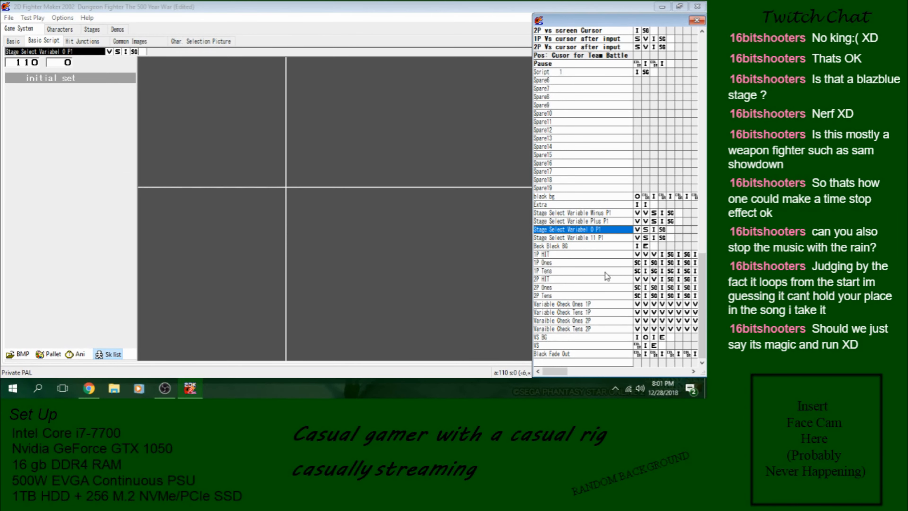
left_click(608, 263)
left_click(611, 255)
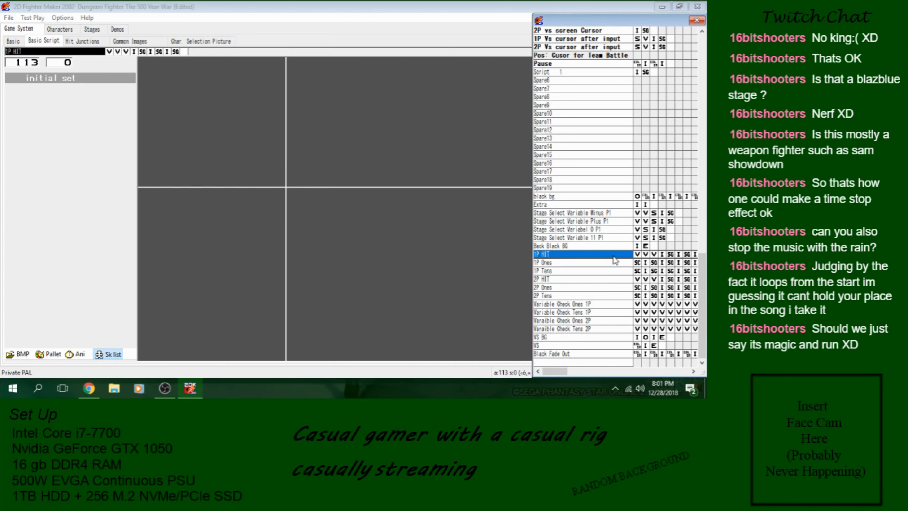
left_click(605, 215)
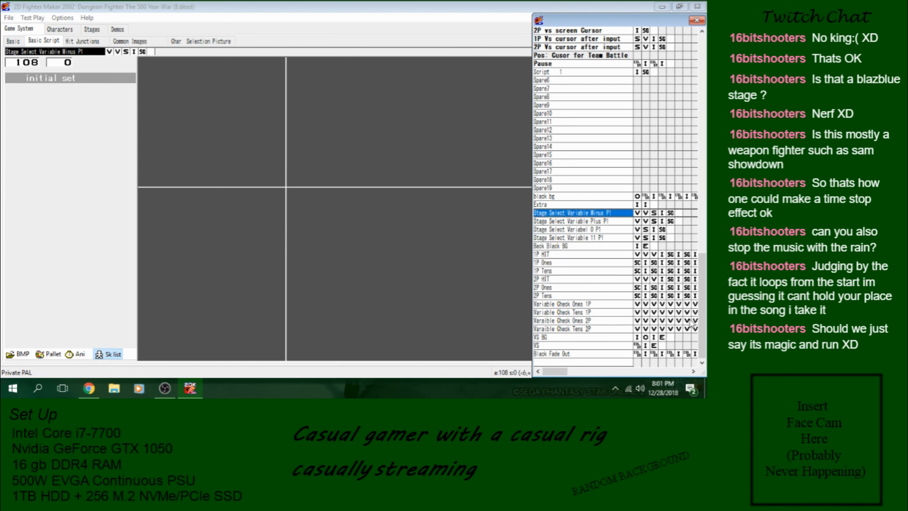
left_click_drag(700, 320, 704, 276)
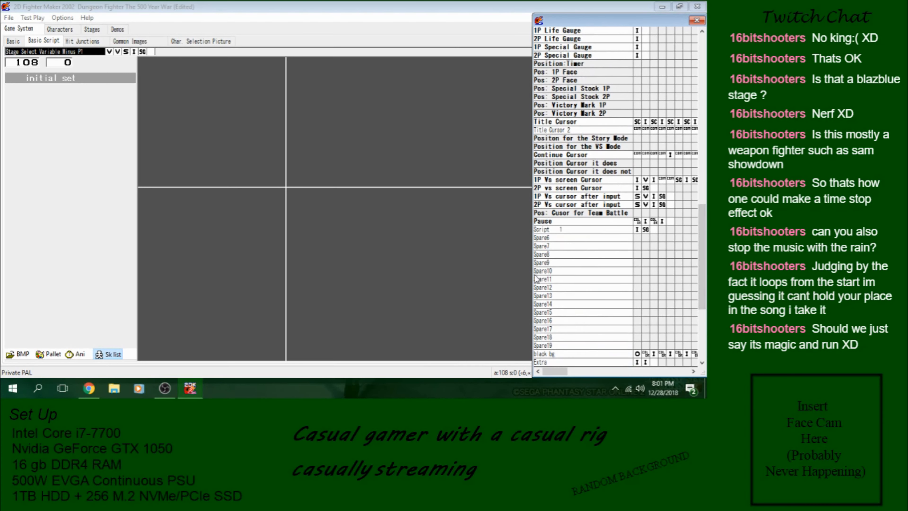
left_click_drag(533, 279, 500, 281)
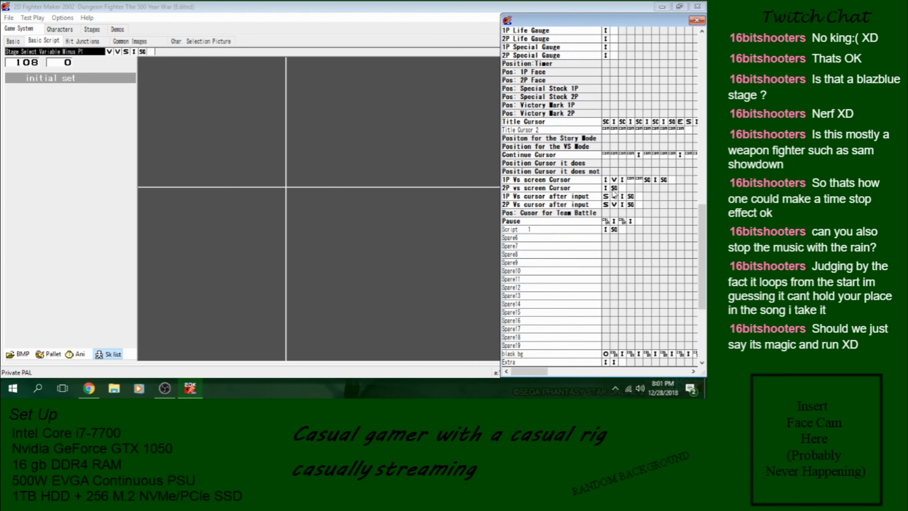
left_click(559, 180)
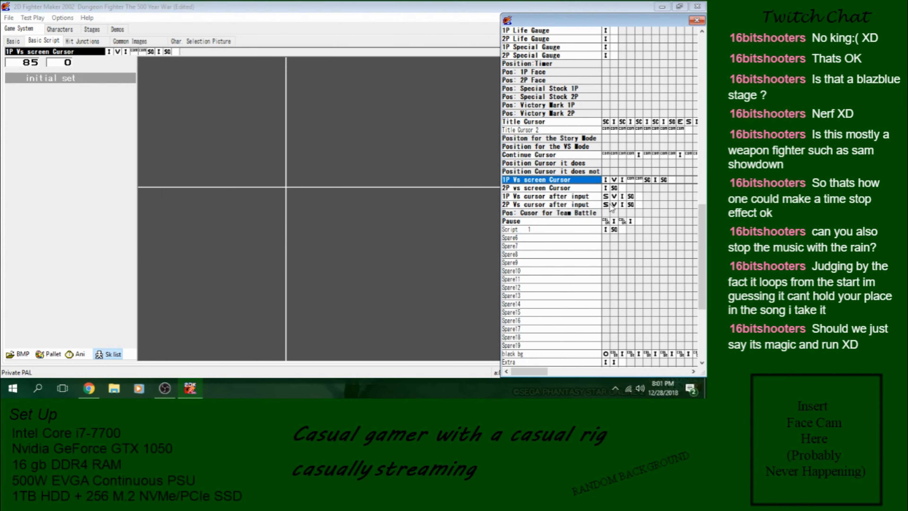
left_click(622, 198)
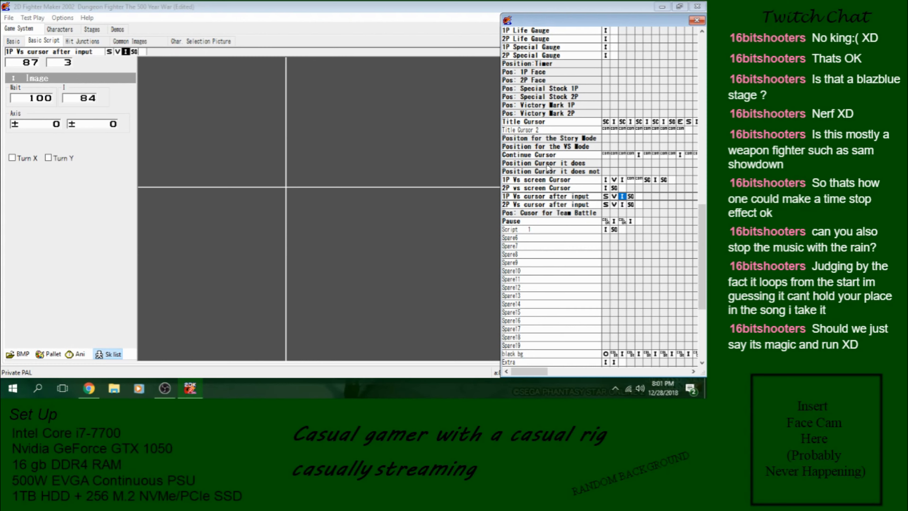
left_click(583, 165)
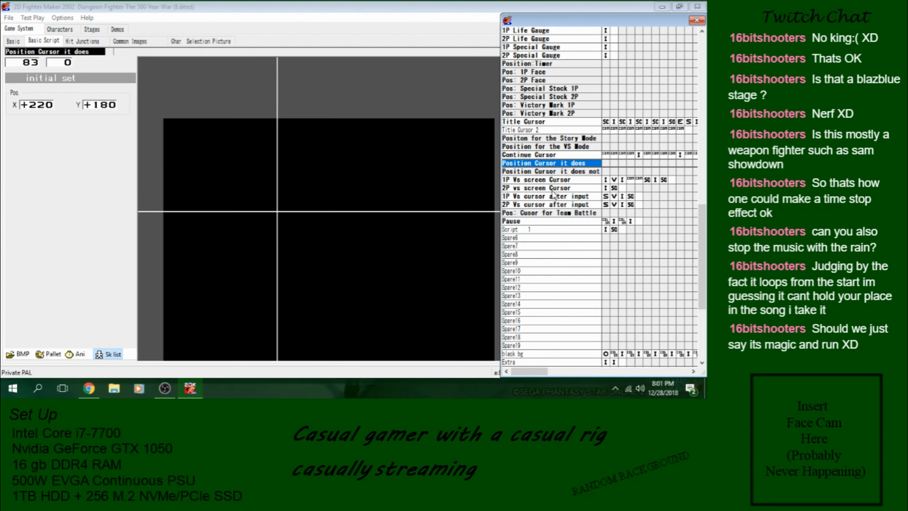
Step: Inspect the object occurrence blocks of Stage Layout 6 and Stage Layout 7 for their counter objects and positions
left_click_drag(706, 231, 701, 183)
left_click(563, 162)
left_click(604, 164)
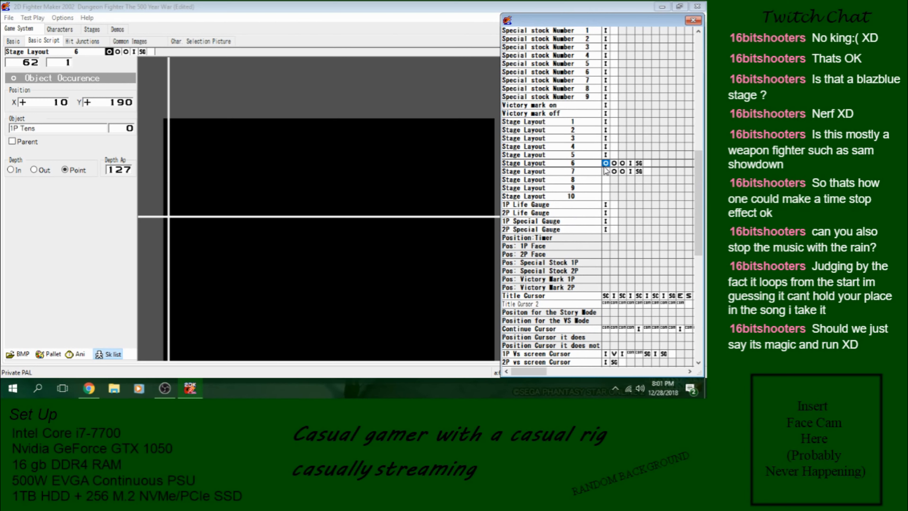
left_click(614, 164)
left_click(622, 163)
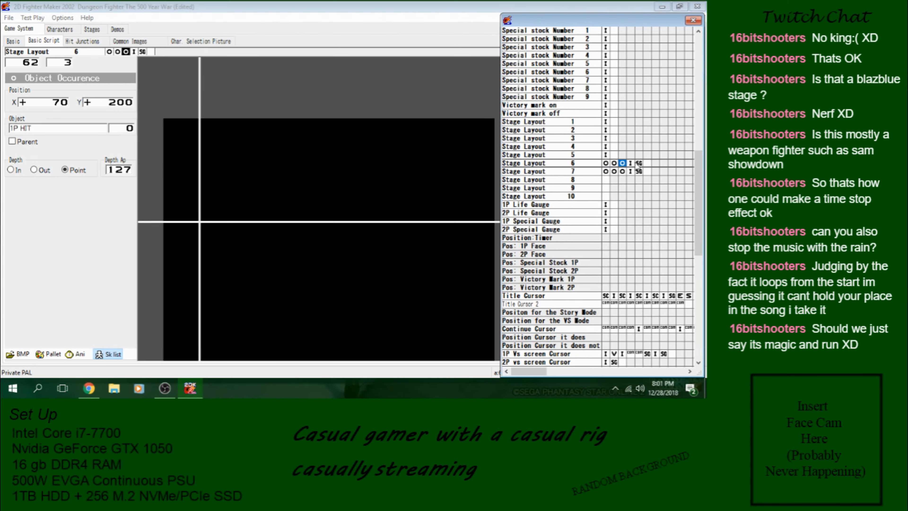
left_click(605, 171)
left_click(614, 171)
left_click(622, 171)
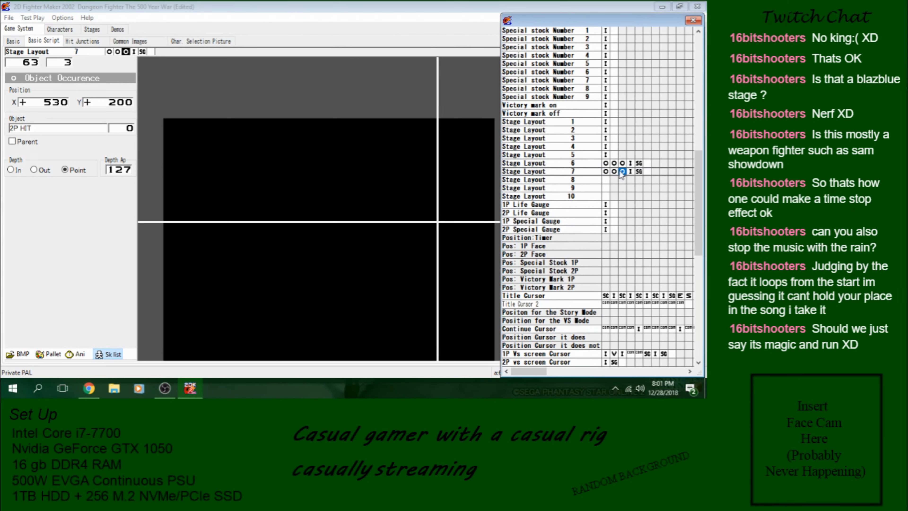
left_click(605, 163)
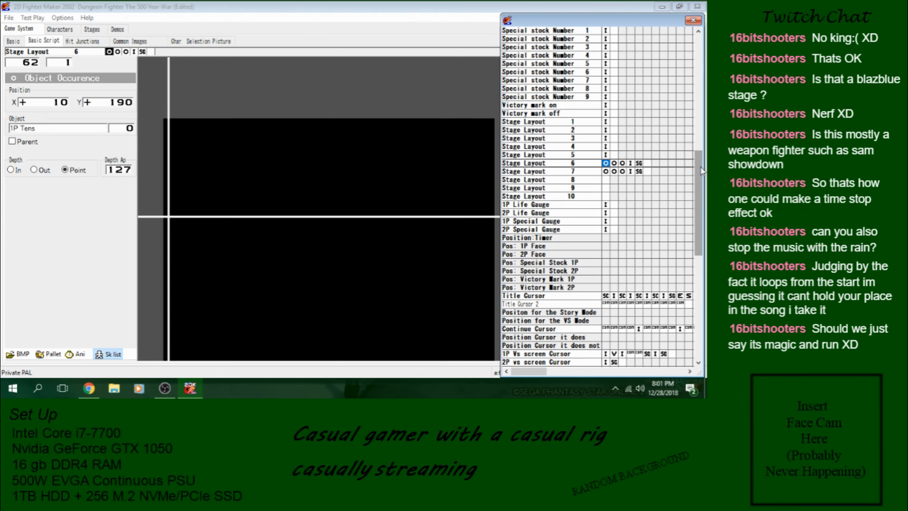
Step: Check the skill call that opens 1P Tens and the first and last conditions of Variable Check Ones 1P
left_click_drag(698, 167, 682, 306)
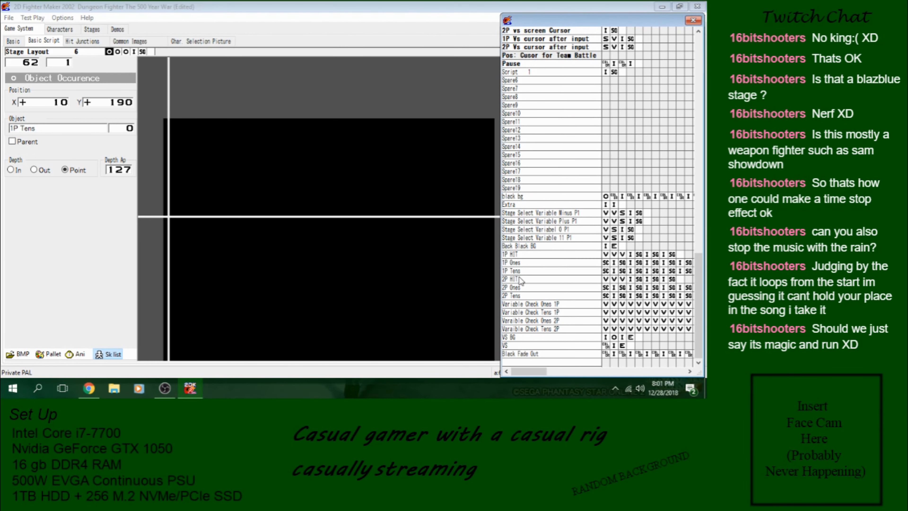
left_click(535, 271)
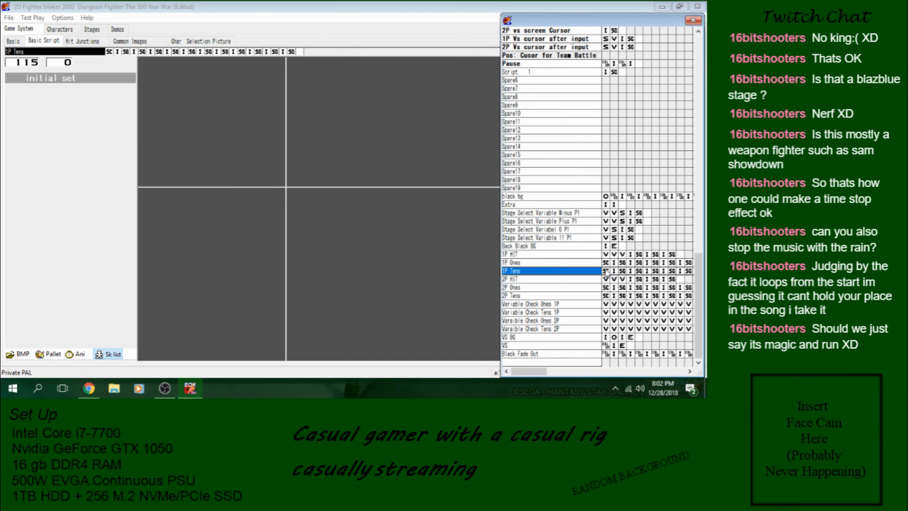
left_click(606, 271)
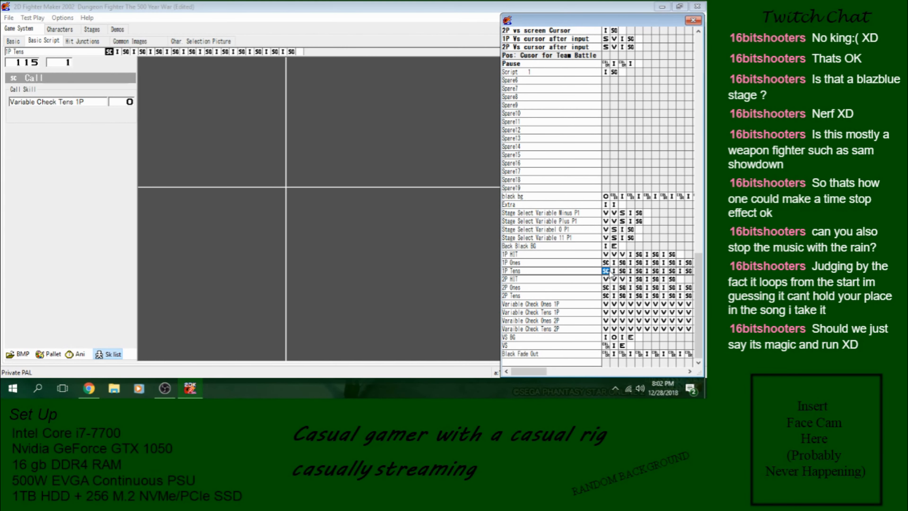
left_click(606, 304)
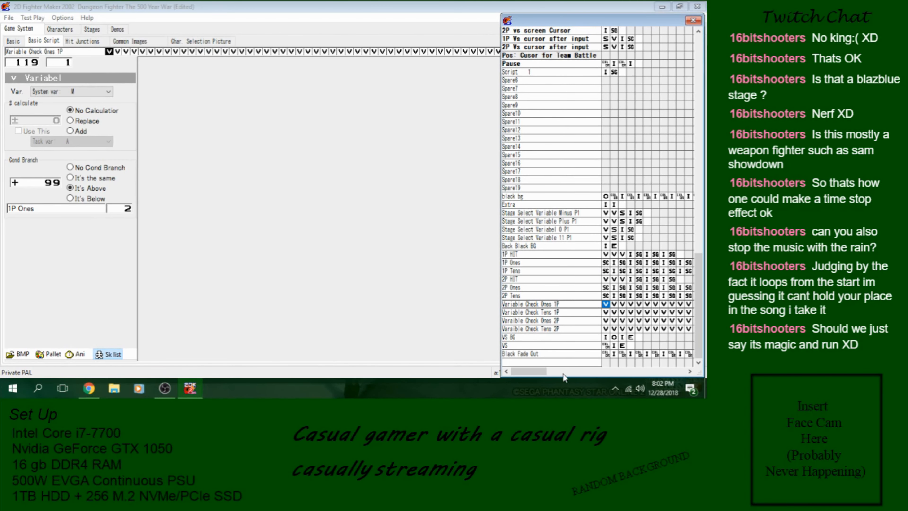
left_click_drag(534, 373, 686, 334)
left_click(680, 304)
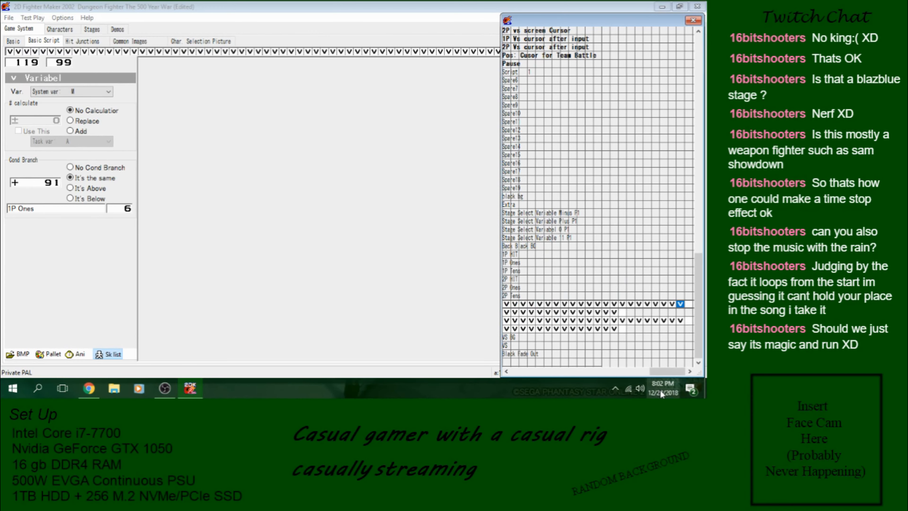
left_click_drag(675, 369, 523, 375)
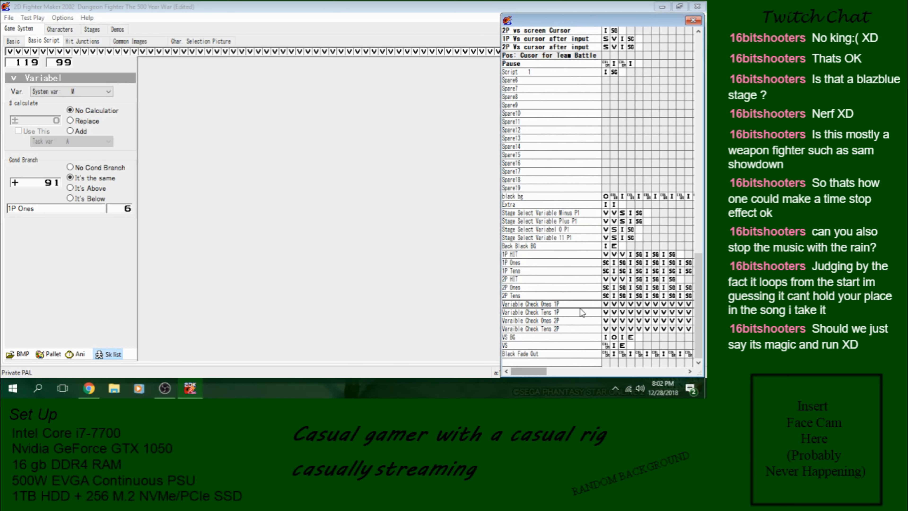
Step: Examine how the opening call, image and GoTo blocks of the 1P Tens script loop
left_click(606, 271)
left_click(613, 271)
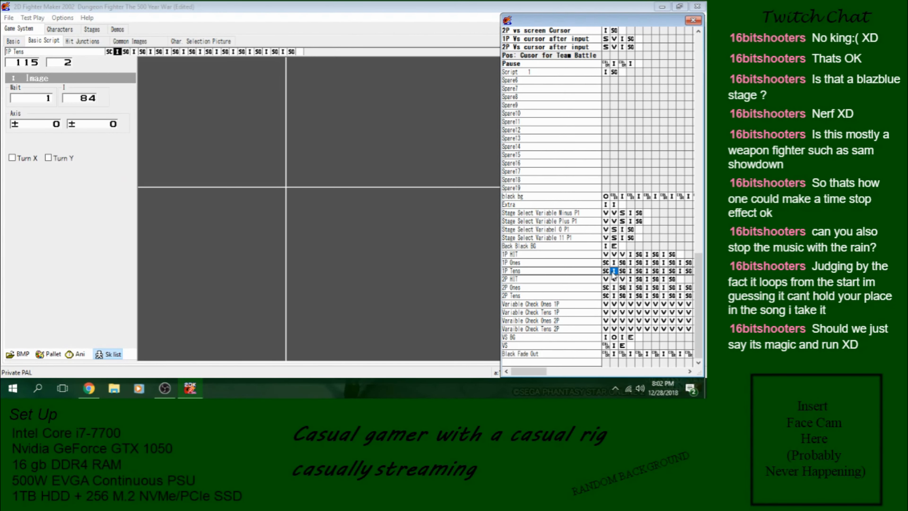
left_click(126, 52)
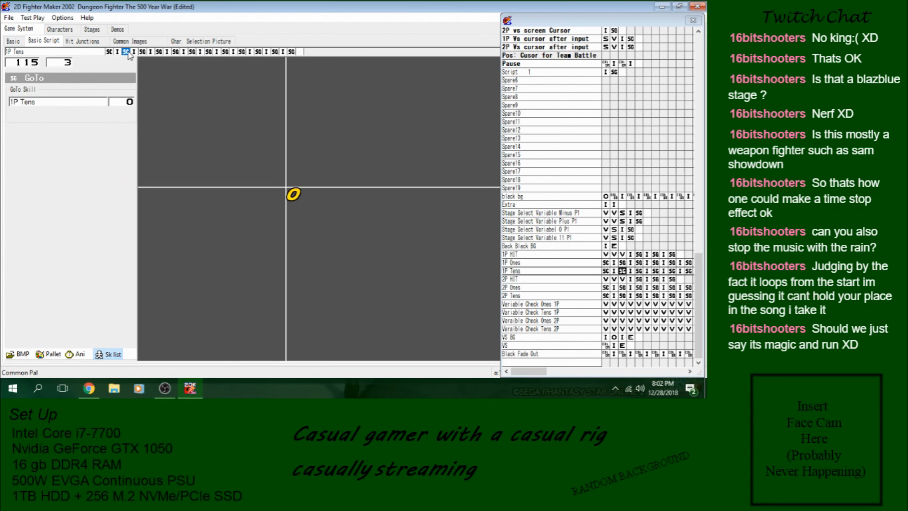
left_click(93, 51)
left_click(117, 52)
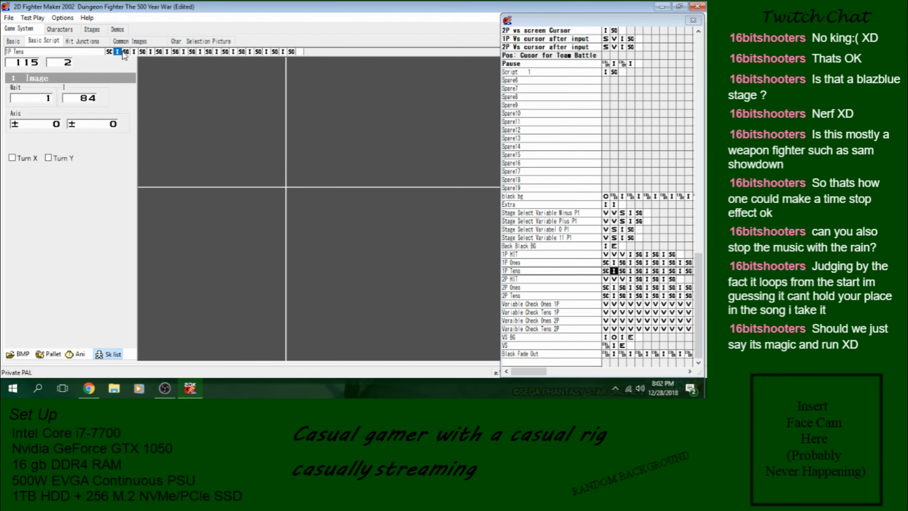
left_click(125, 52)
left_click(110, 53)
left_click(117, 52)
left_click(102, 53)
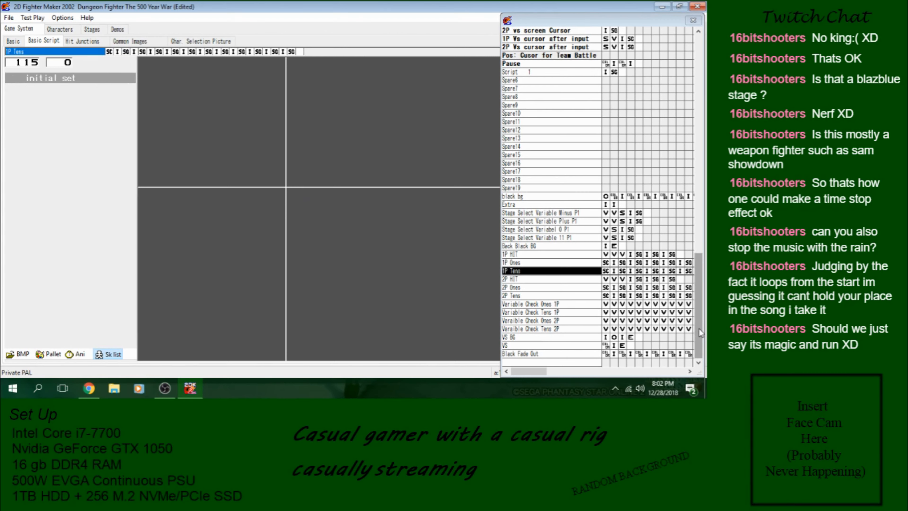
left_click(614, 271)
Step: Examine the counter object blocks of Stage Layout 6 and how its closing image and GoTo blocks loop
left_click_drag(694, 313, 698, 204)
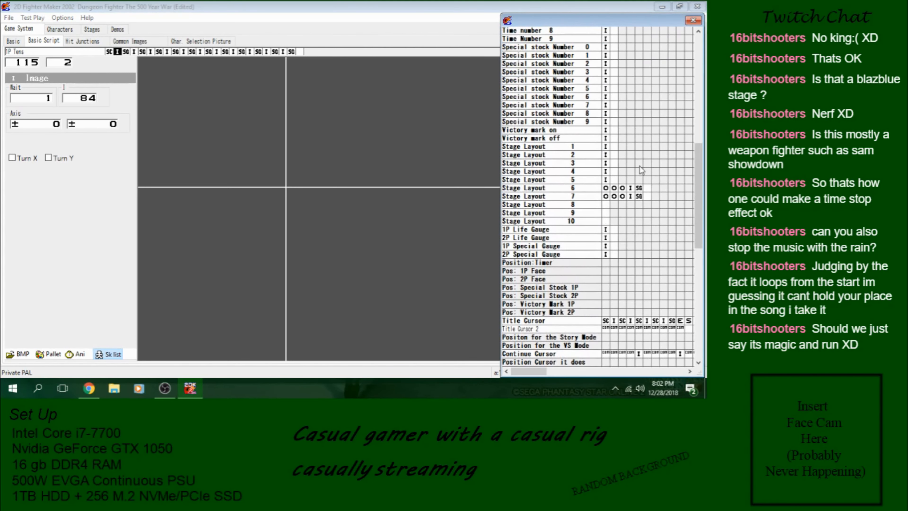
left_click(607, 189)
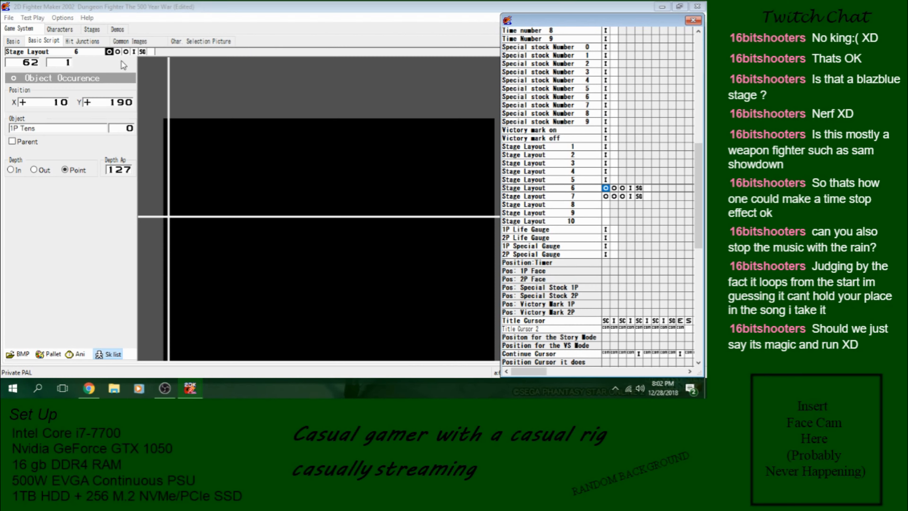
left_click(125, 52)
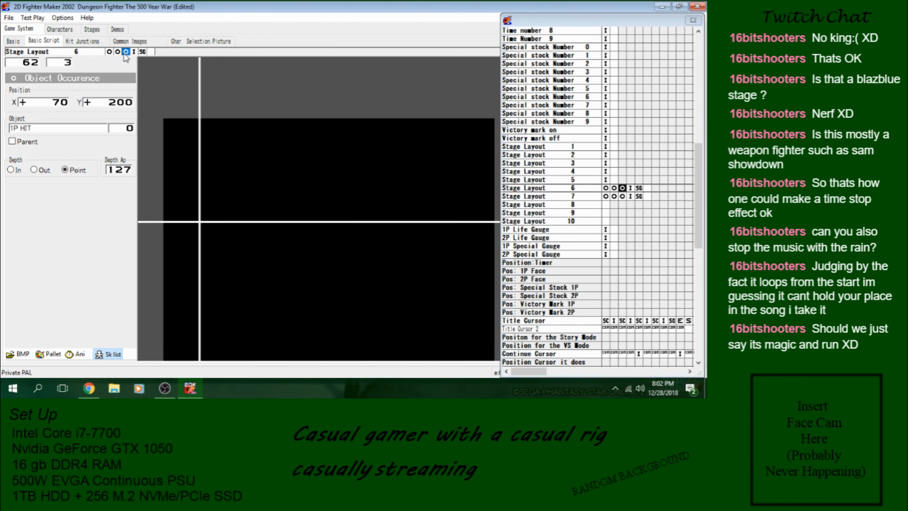
left_click(134, 52)
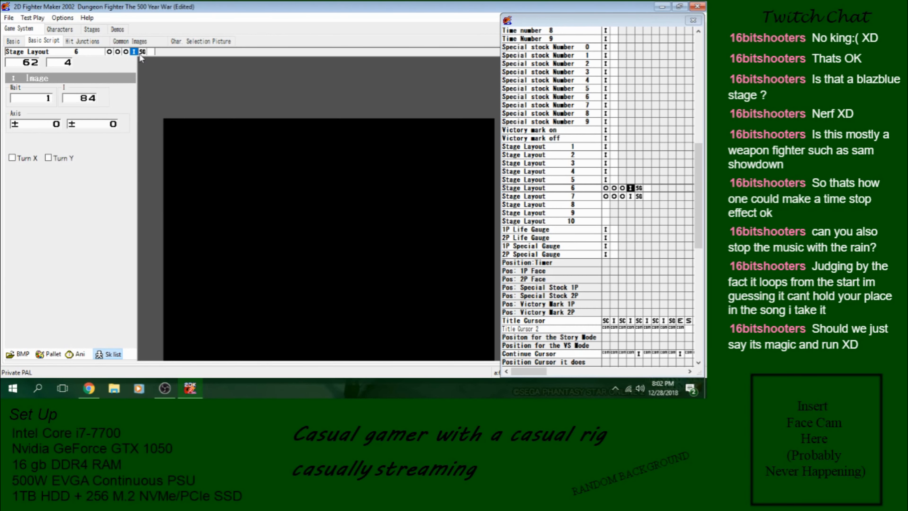
left_click(141, 54)
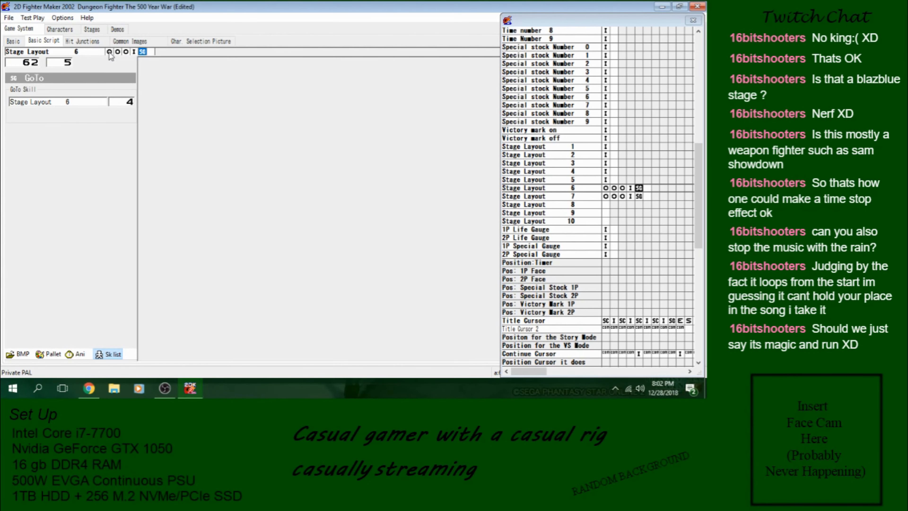
left_click(126, 52)
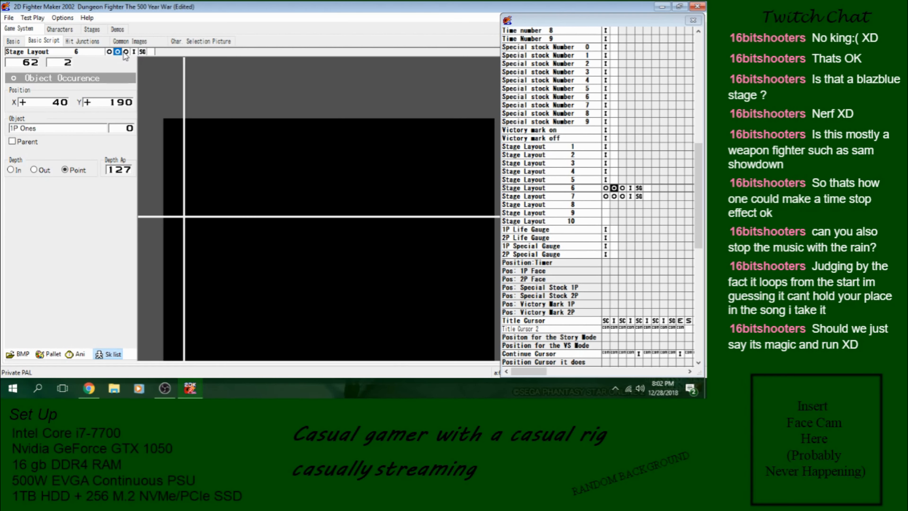
left_click(143, 52)
left_click(87, 102)
double_click(129, 111)
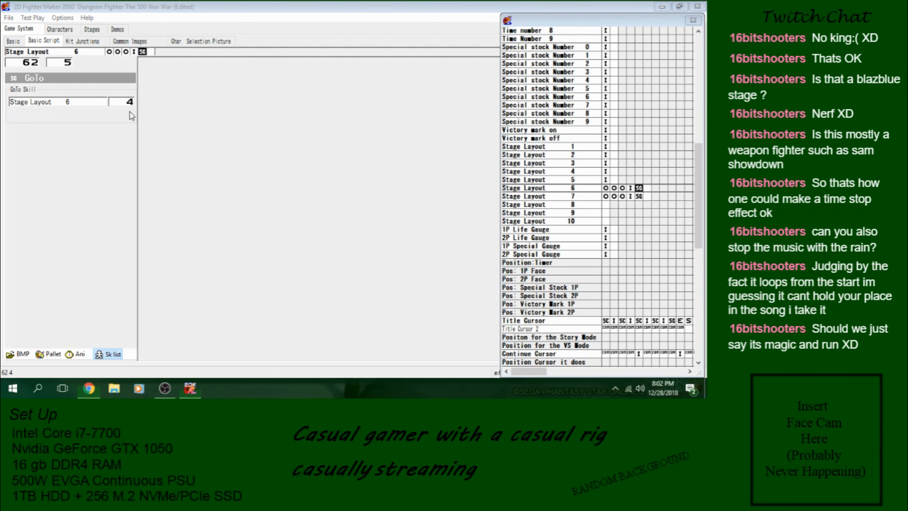
Step: Compare the object occurrence blocks of Stage Layout 6 with the player-two counter objects in Stage Layout 7
left_click(630, 188)
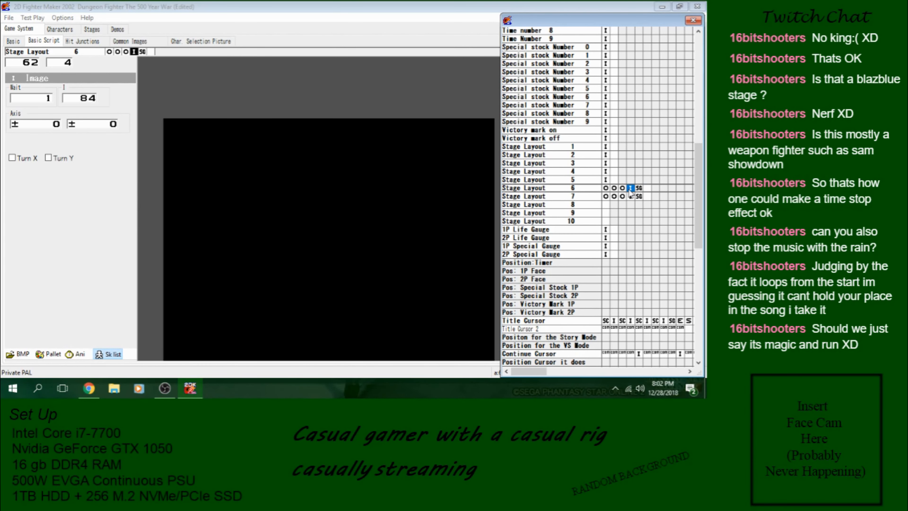
left_click(605, 187)
left_click(614, 188)
left_click(622, 188)
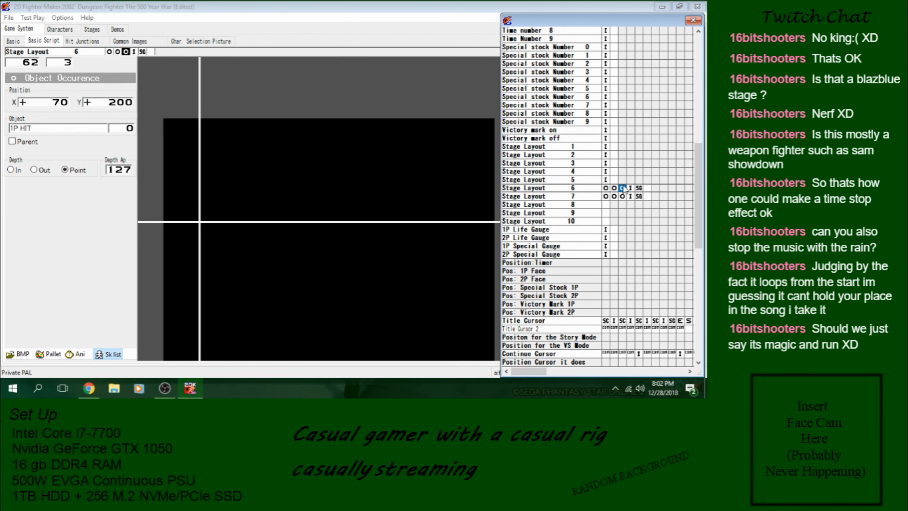
left_click(613, 188)
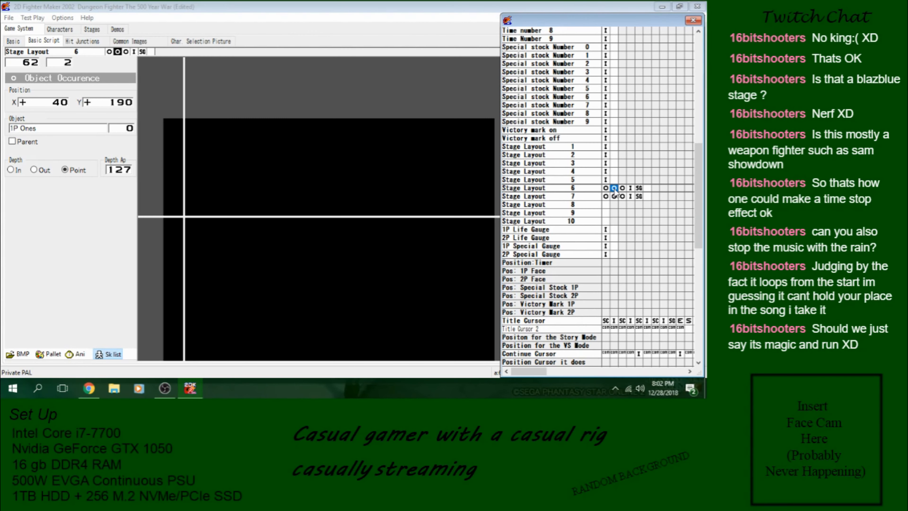
left_click(605, 188)
left_click(605, 196)
left_click(614, 196)
left_click(623, 196)
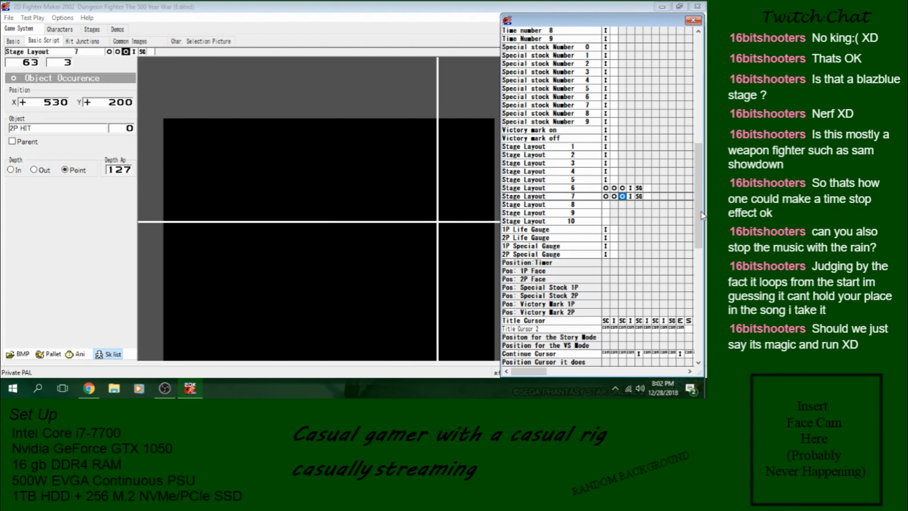
Step: Open the character scripts and inspect the first three variable blocks of Soshin Dei's Slash Effect 1
left_click_drag(702, 215, 700, 334)
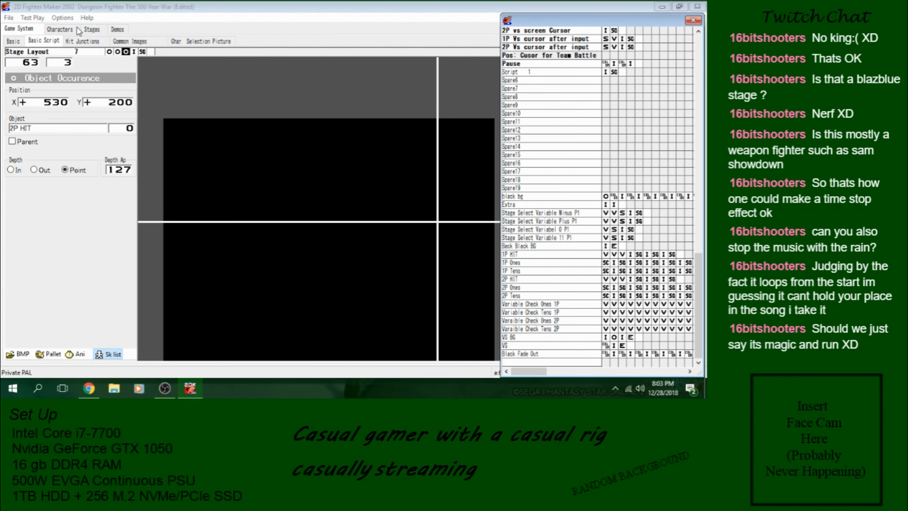
left_click(59, 29)
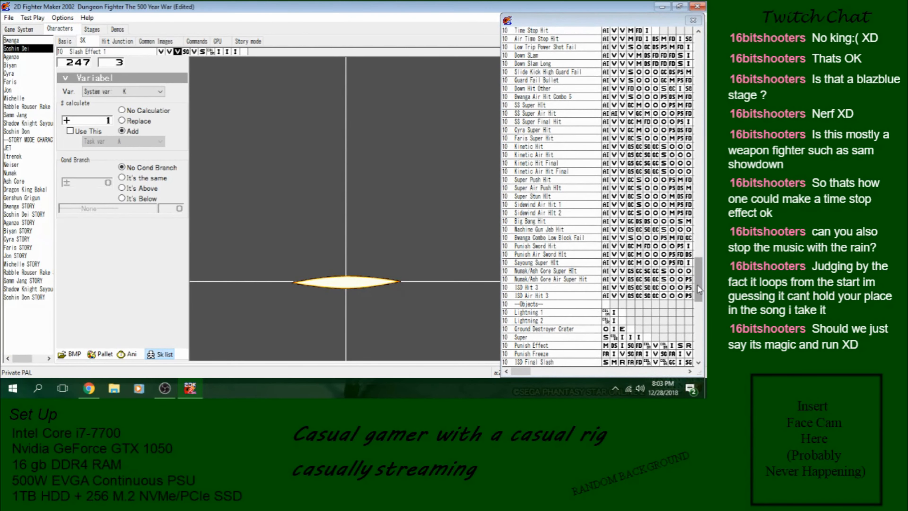
left_click_drag(697, 291, 696, 311)
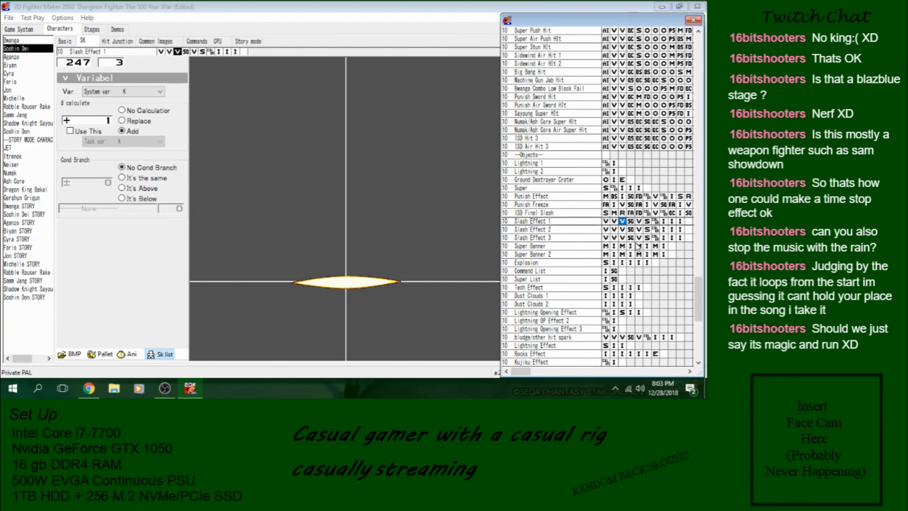
left_click(614, 221)
left_click(622, 221)
left_click(614, 221)
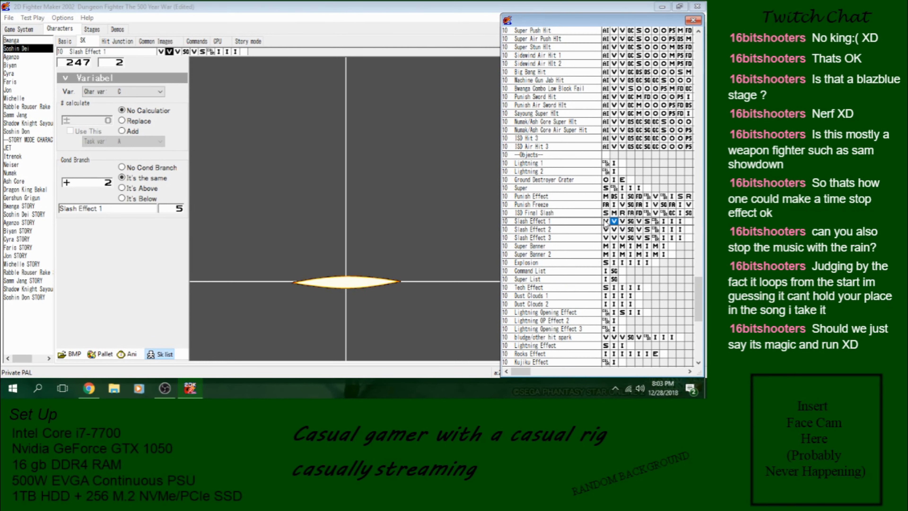
left_click(606, 222)
Step: Inspect the variable conditions and add blocks of Slash Effect 2 and Slash Effect 3
left_click(606, 229)
left_click(614, 230)
left_click(622, 230)
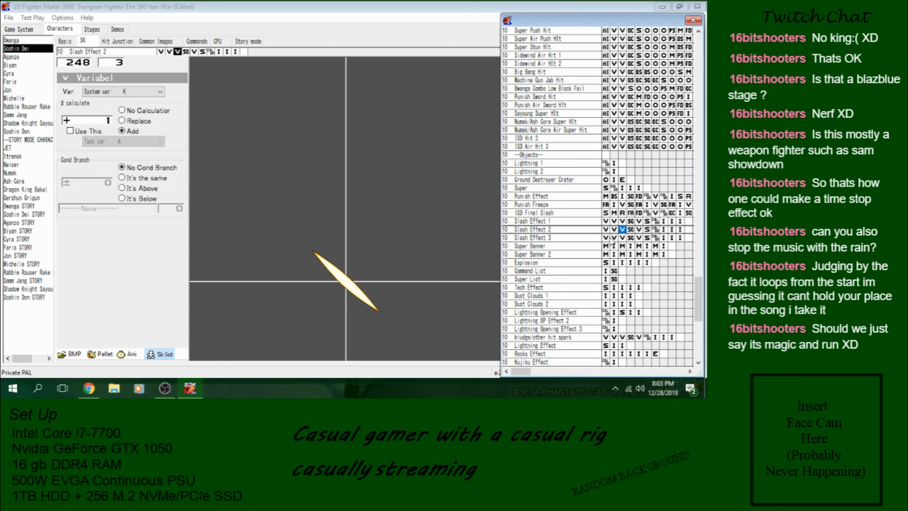
left_click(622, 238)
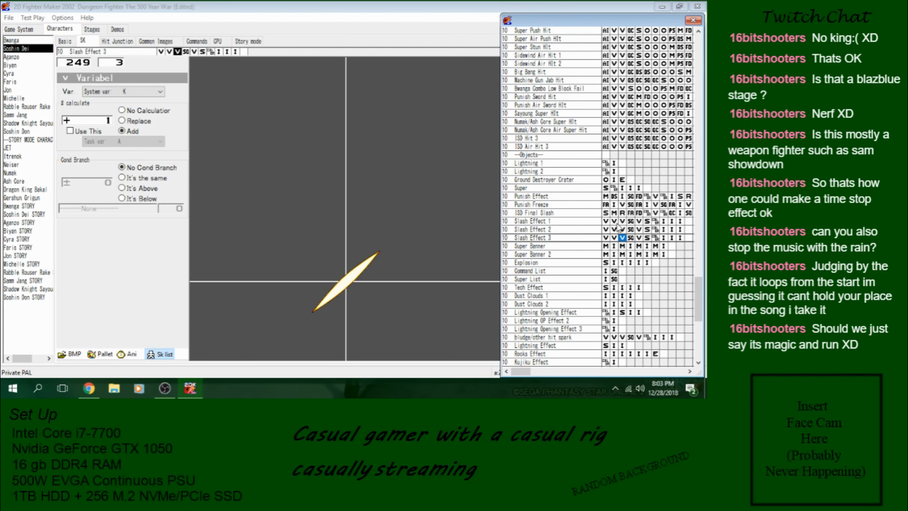
left_click(606, 237)
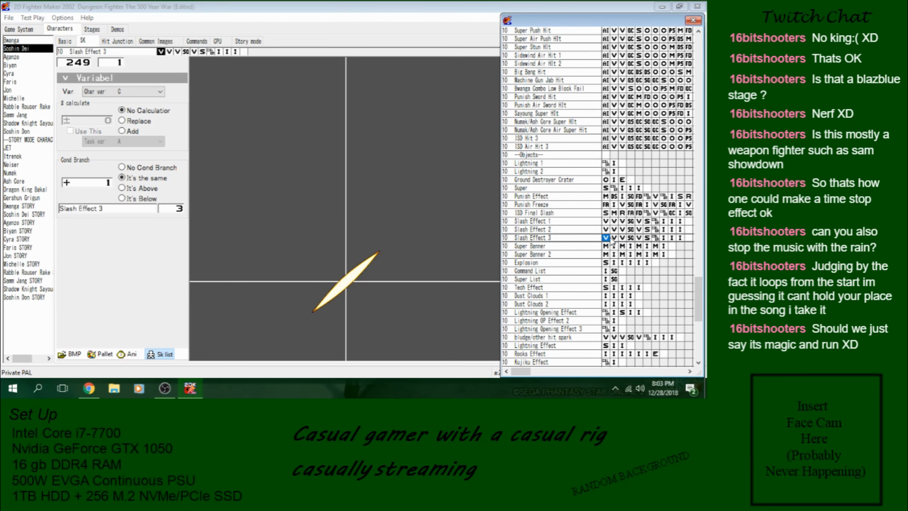
left_click(614, 238)
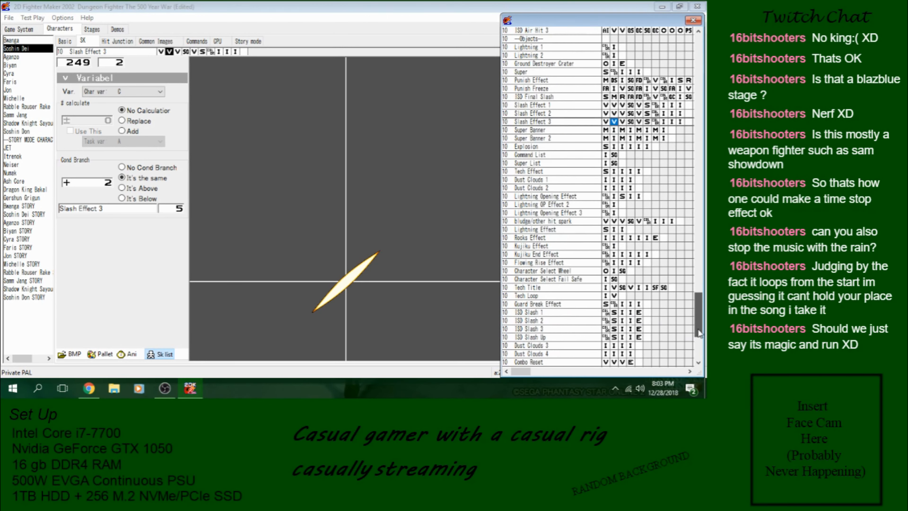
scroll(699, 314, "down", 6)
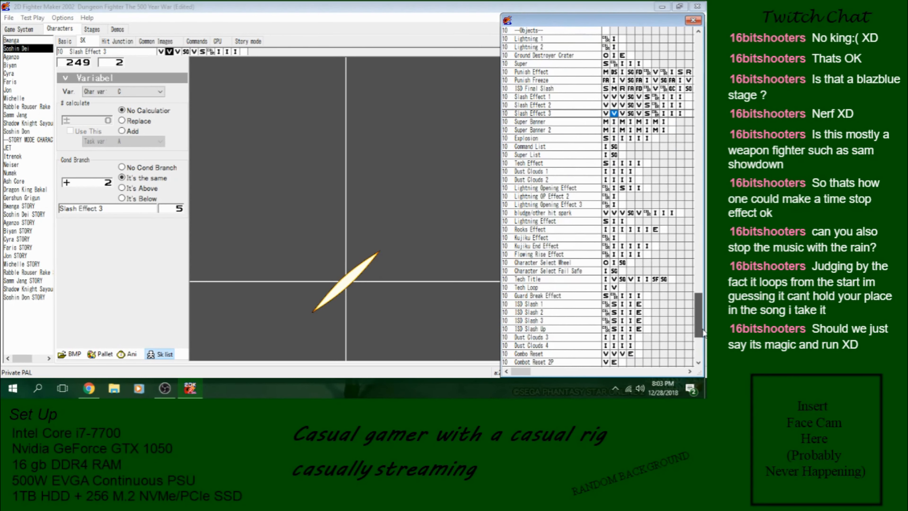
left_click(639, 96)
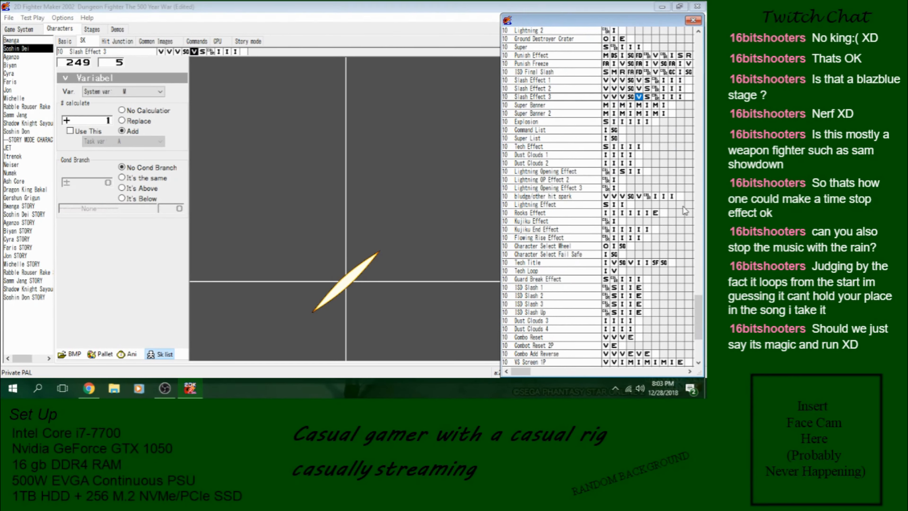
Step: Return to Slash Effect 1 and review its second-player add block and its opening variable conditions
left_click_drag(698, 305, 697, 278)
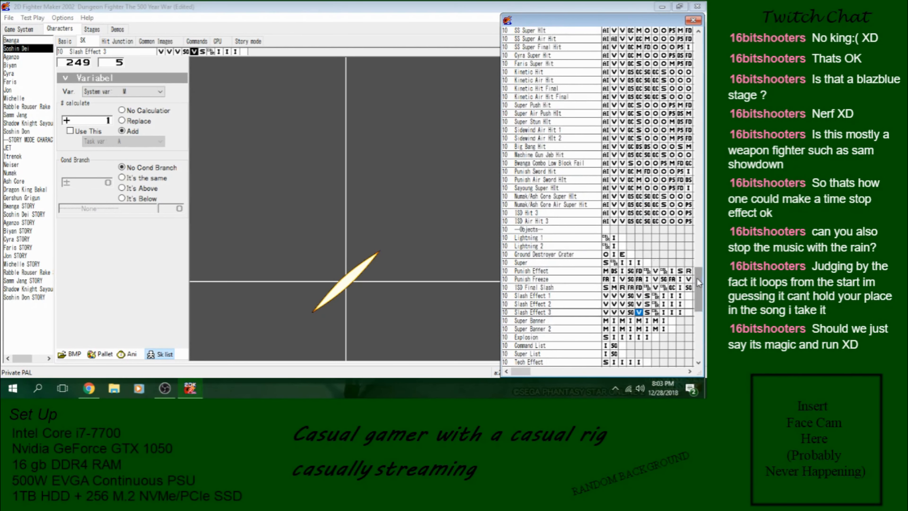
left_click(639, 296)
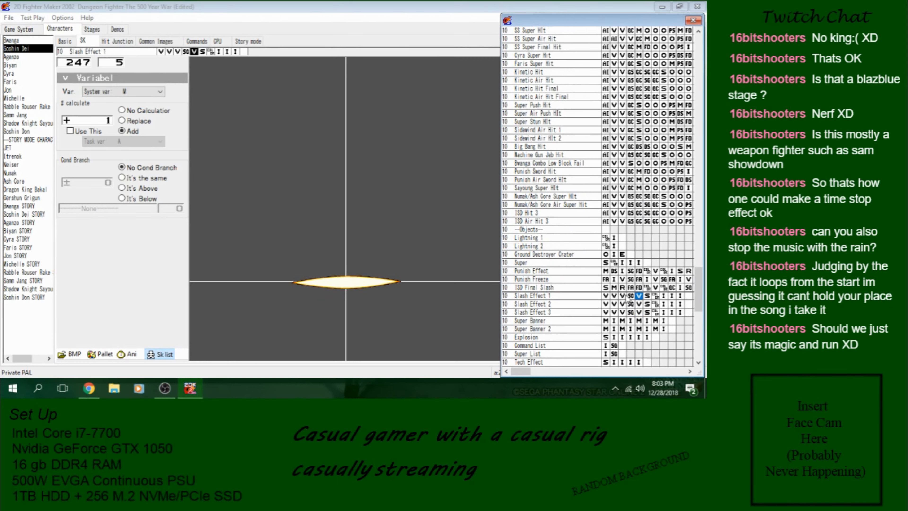
left_click(614, 296)
left_click(622, 296)
left_click(607, 297)
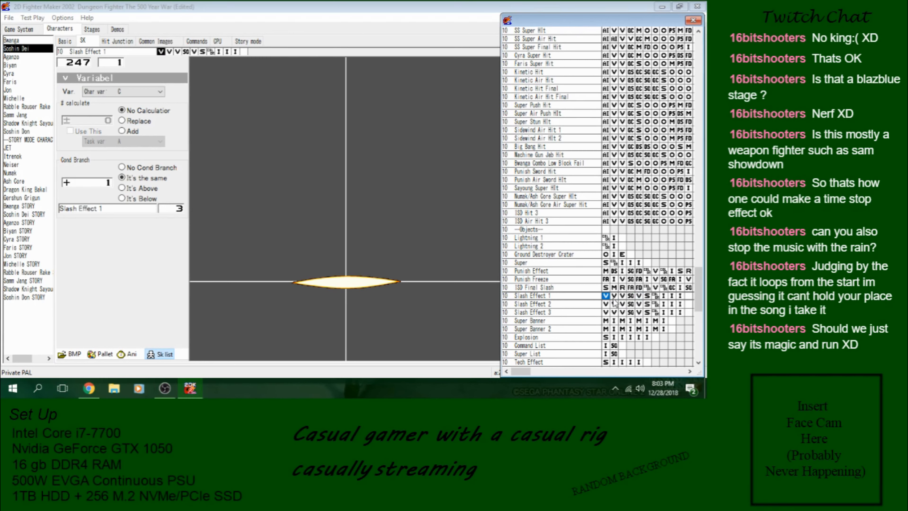
left_click(614, 297)
left_click(607, 297)
Step: Trace Slash Effect 1 from its first variable add block through the GoTo and second add block to the sound
left_click(177, 52)
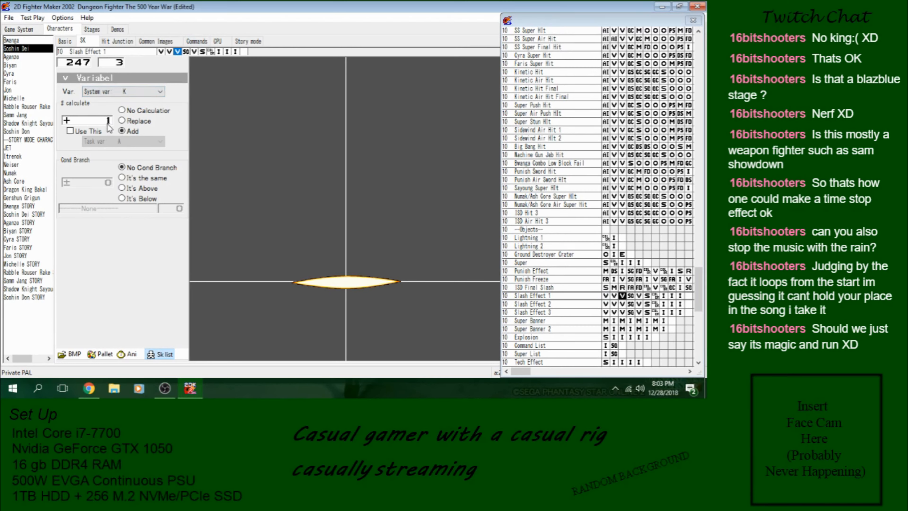
left_click(186, 52)
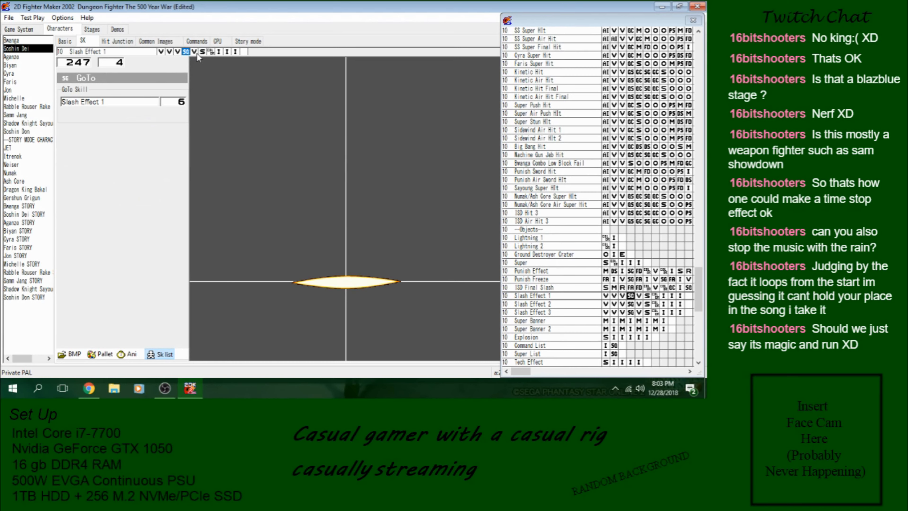
left_click(120, 66)
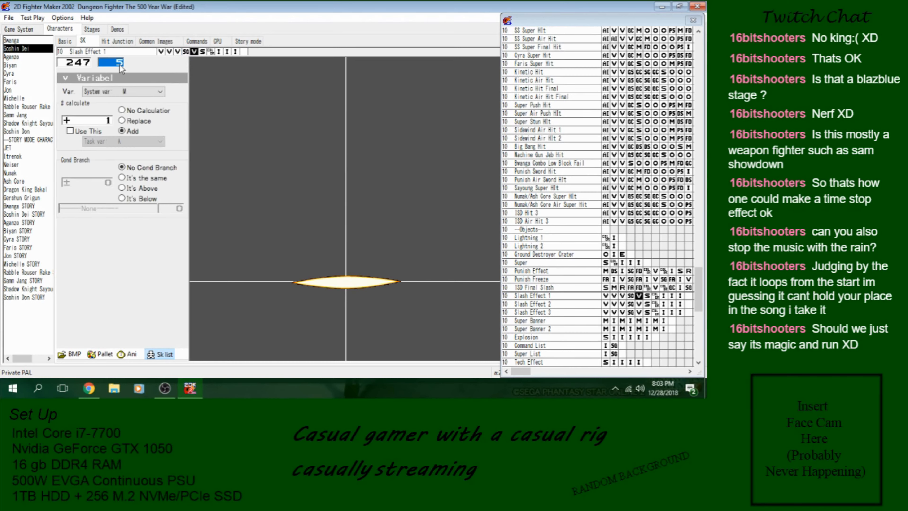
left_click(121, 67)
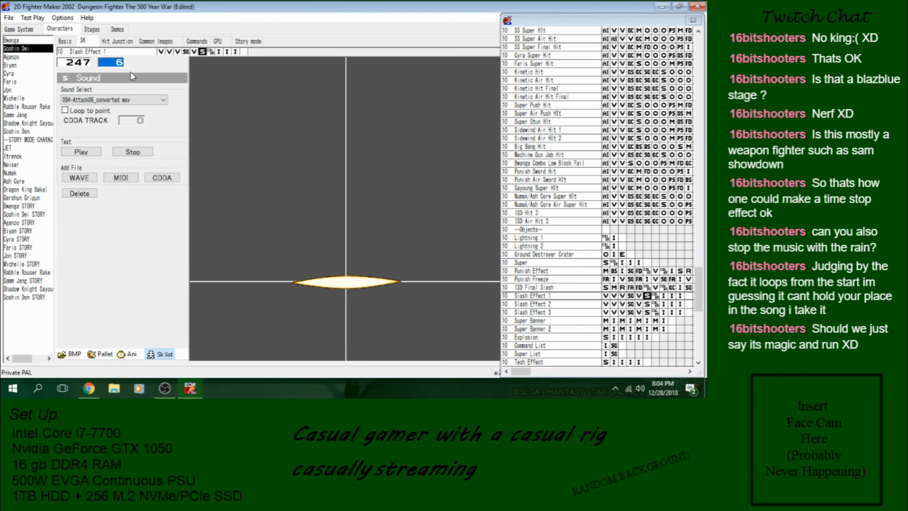
Step: Check where Slash Effect 1's GoTo leads by stepping through its sound, color and image blocks
left_click(186, 52)
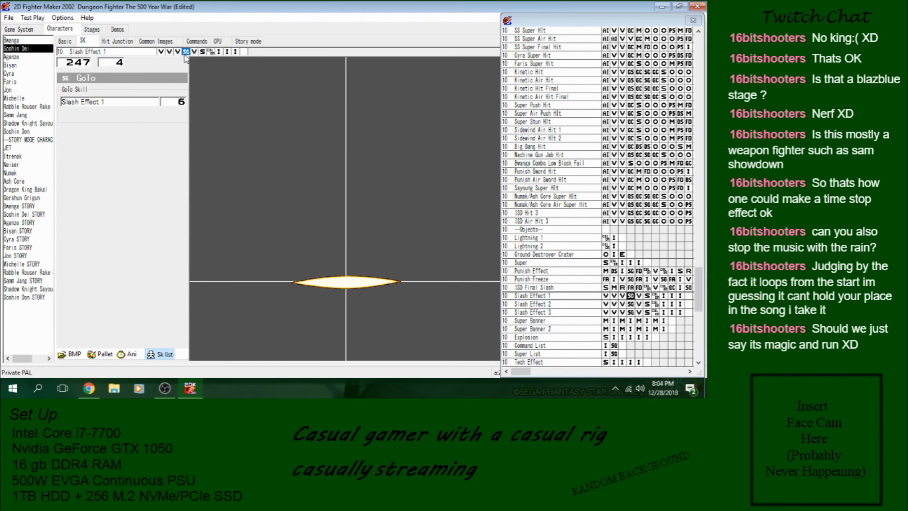
left_click(202, 53)
left_click(195, 53)
left_click(210, 53)
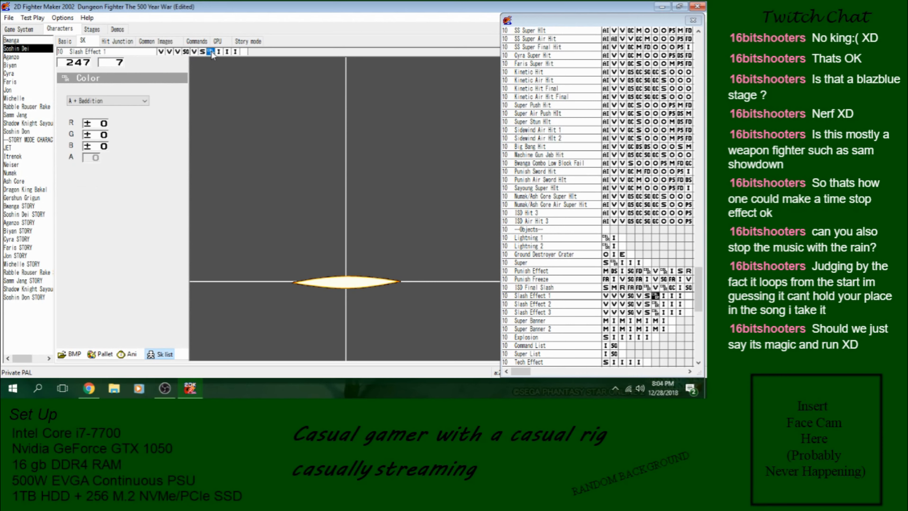
left_click(203, 53)
key("Right")
key("Right")
key("Right")
key("Right")
key("Right")
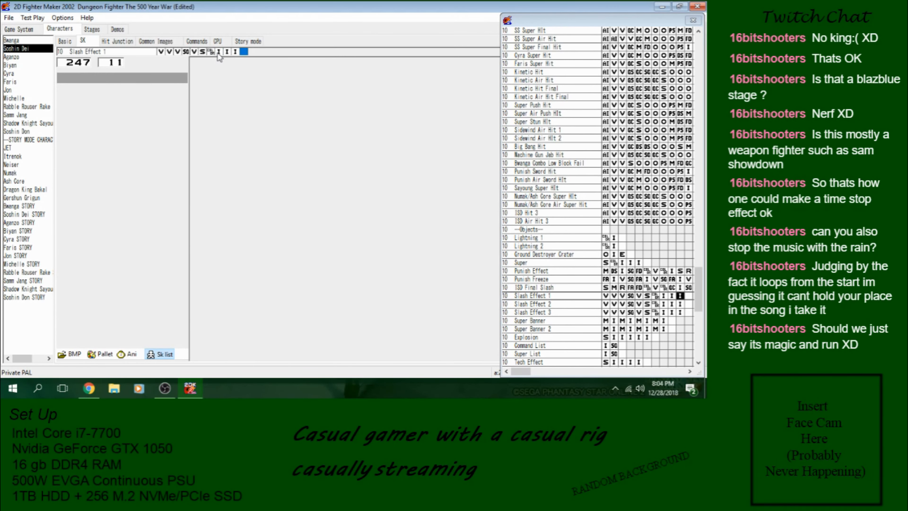
left_click(195, 53)
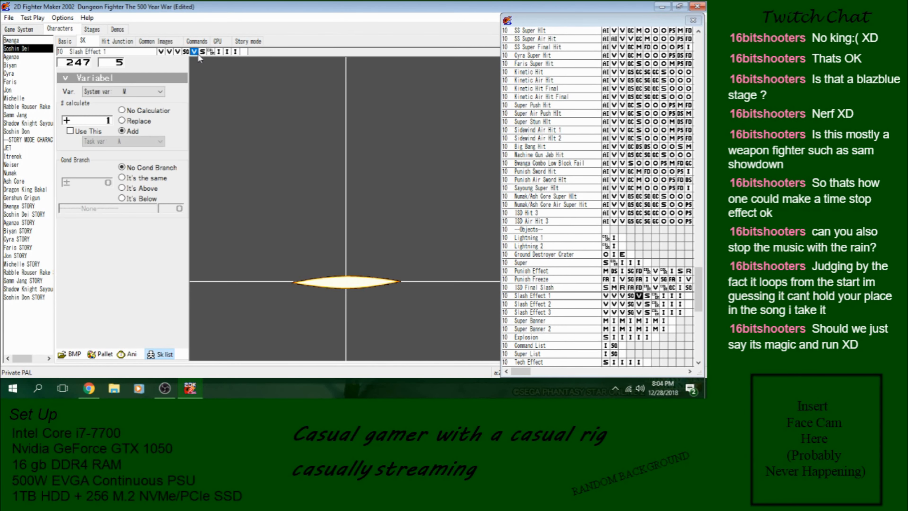
Step: Review the branch targets of Slash Effect 1's two character variable conditions and the first add block
left_click(163, 50)
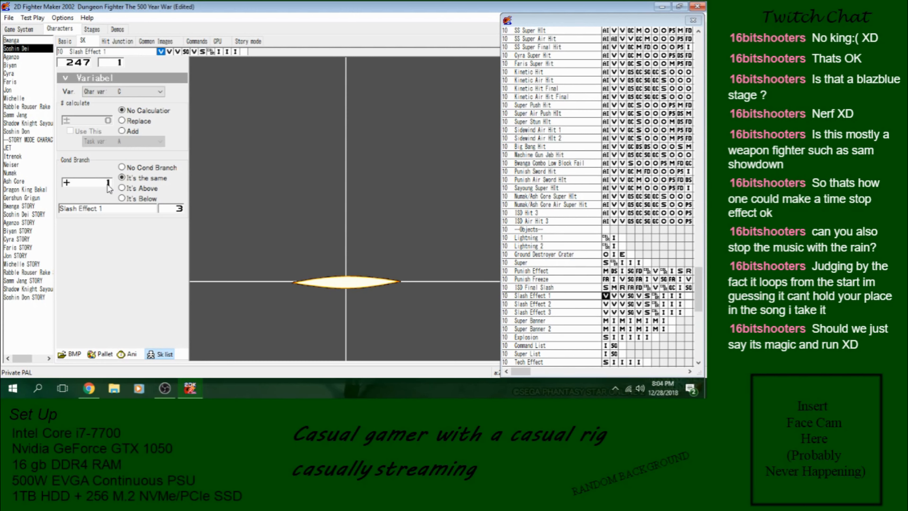
left_click(169, 52)
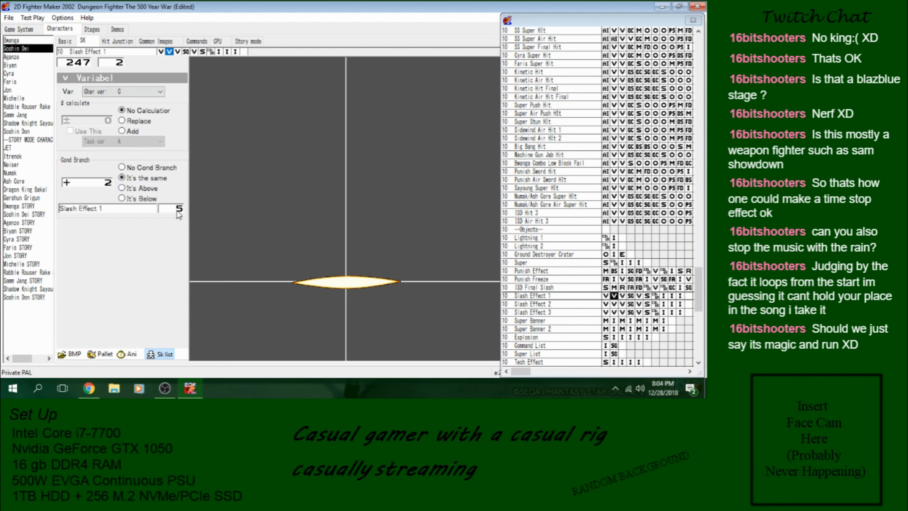
left_click(178, 52)
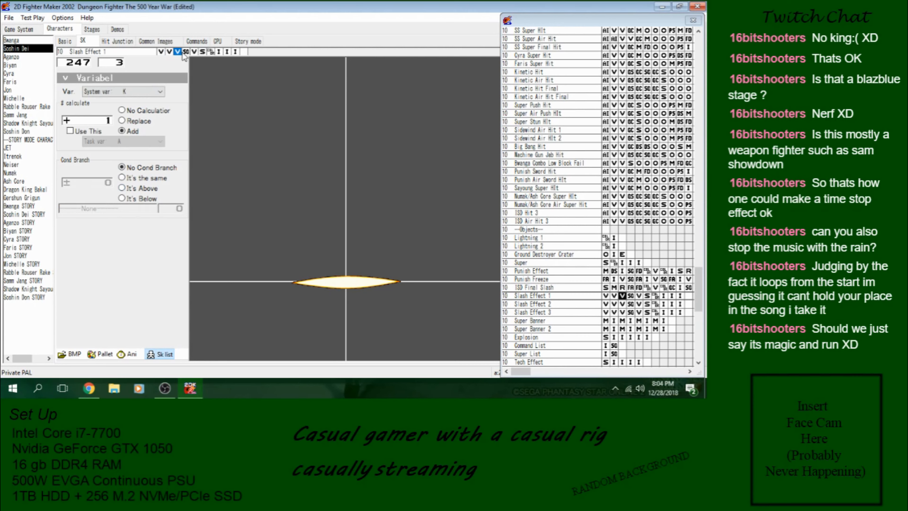
Step: Compare Slash Effect 1's GoTo with its two variable add blocks and review the second character variable condition
left_click(184, 52)
left_click(194, 52)
left_click(178, 52)
left_click(170, 52)
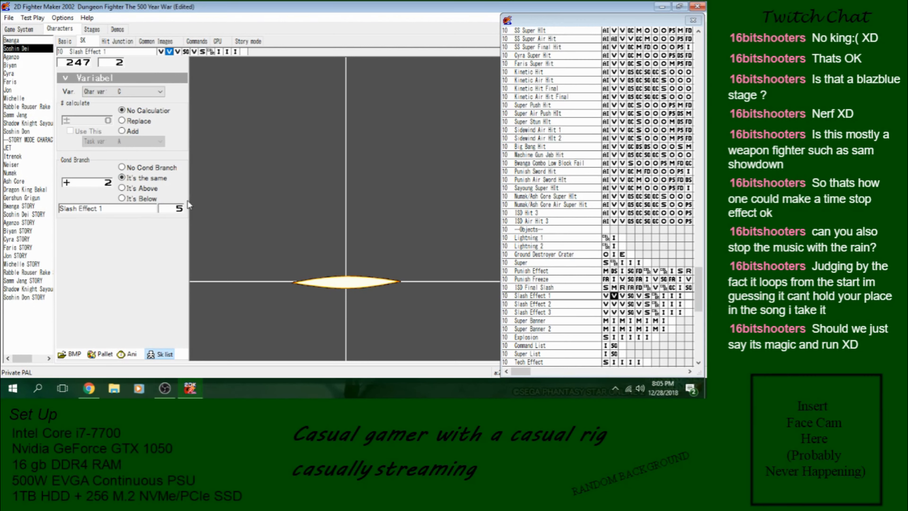
Step: Step through Slash Effect 1 from the first variable add block to the final image block
left_click(178, 52)
left_click(183, 52)
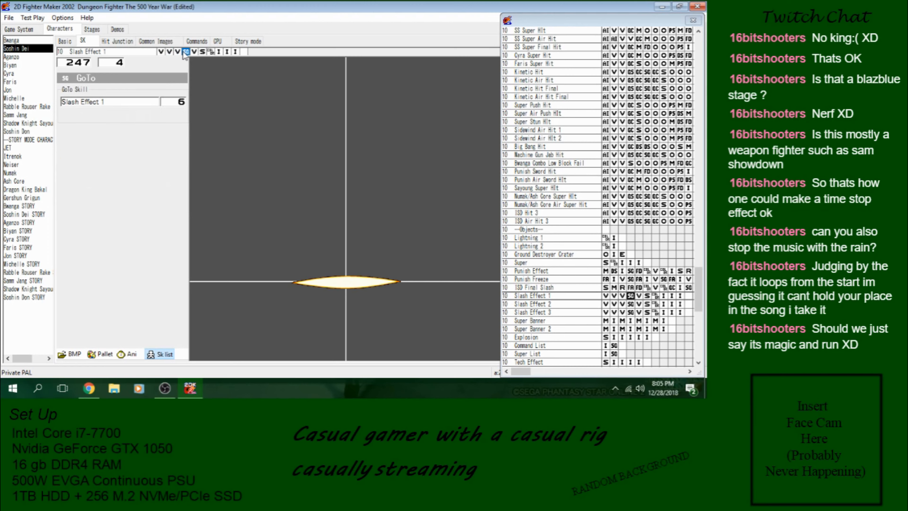
left_click(194, 52)
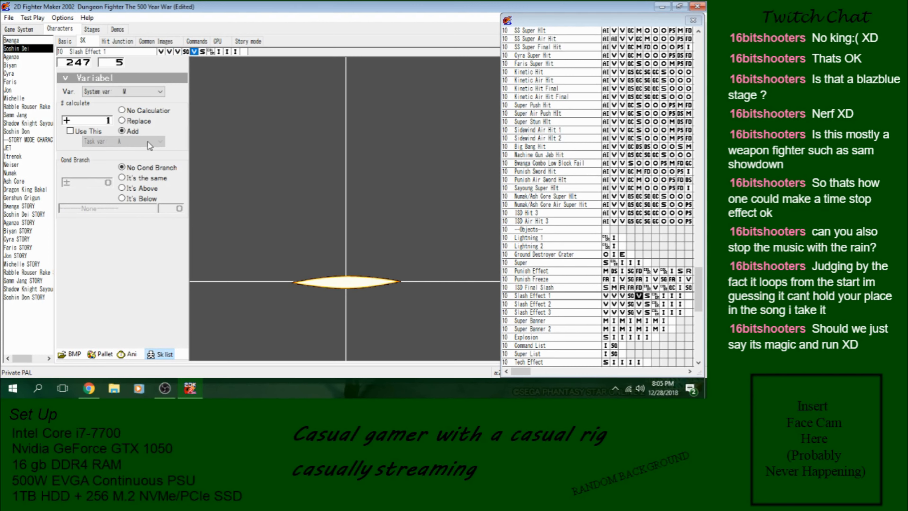
left_click(203, 52)
left_click(210, 52)
left_click(218, 52)
left_click(235, 52)
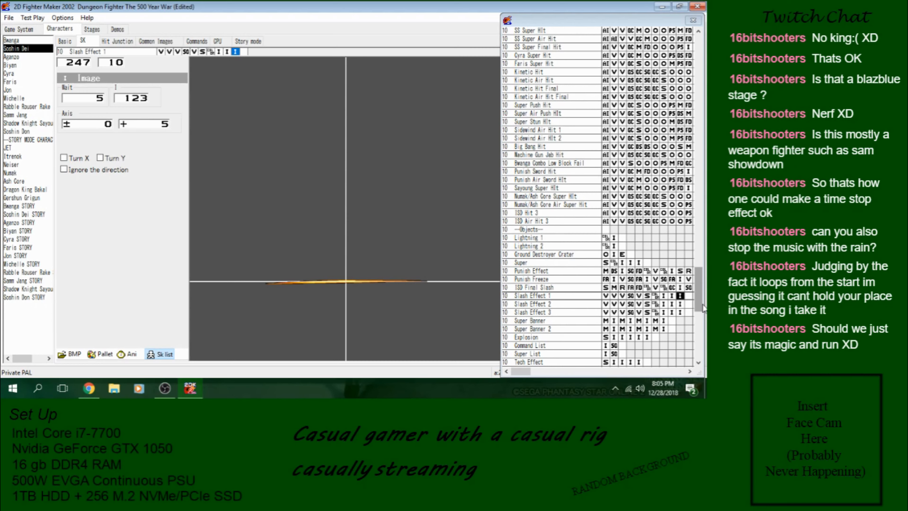
Step: Open Soshin Dei's Start script and review its two round-number conditions and the Player Init call
left_click_drag(701, 295, 702, 58)
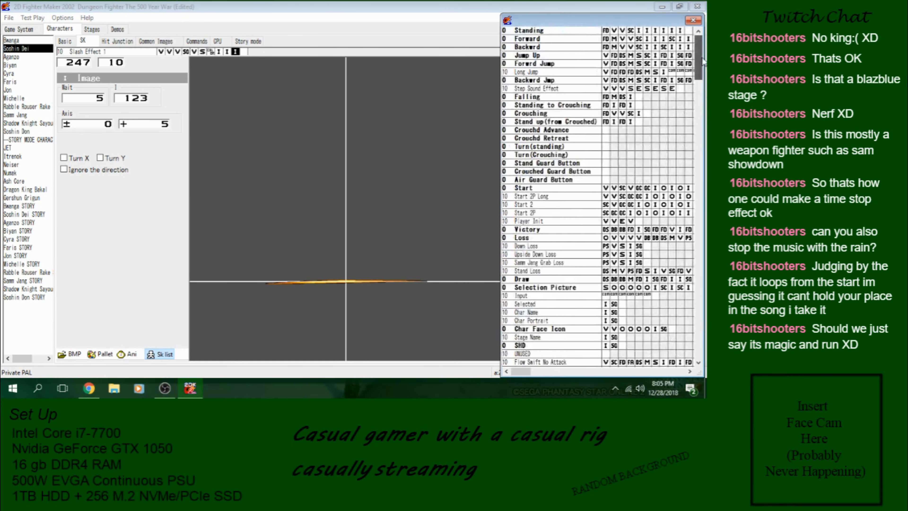
left_click(571, 190)
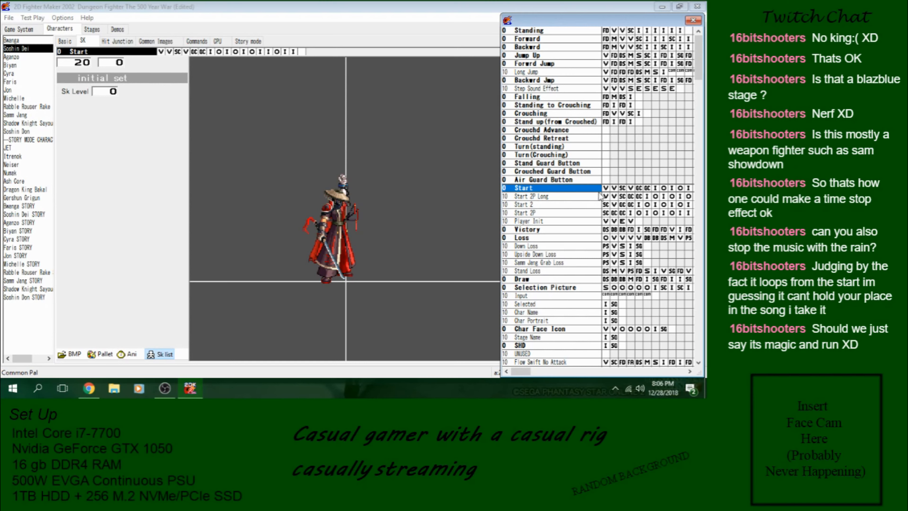
left_click(605, 189)
left_click(614, 189)
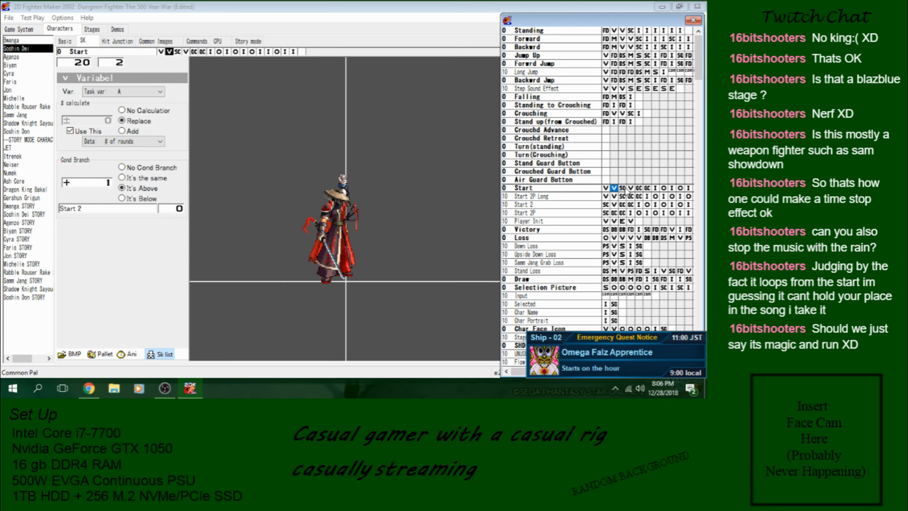
left_click(623, 188)
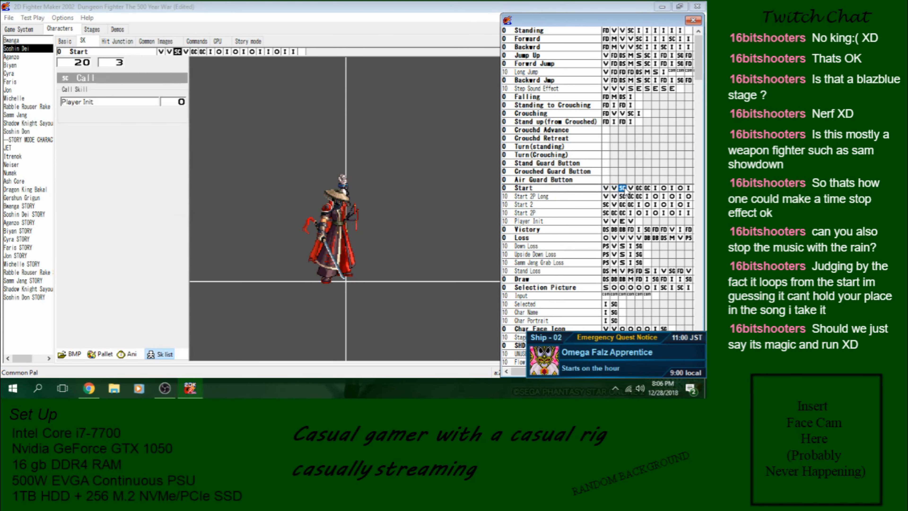
Step: Review Player Init's X-coordinate condition and first-player variable assignment, checking them against the call in Start
left_click(606, 221)
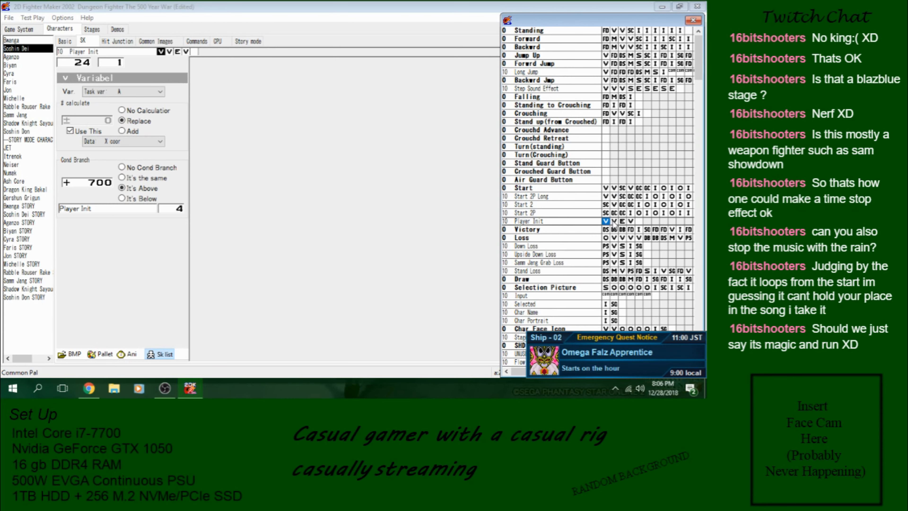
left_click(622, 188)
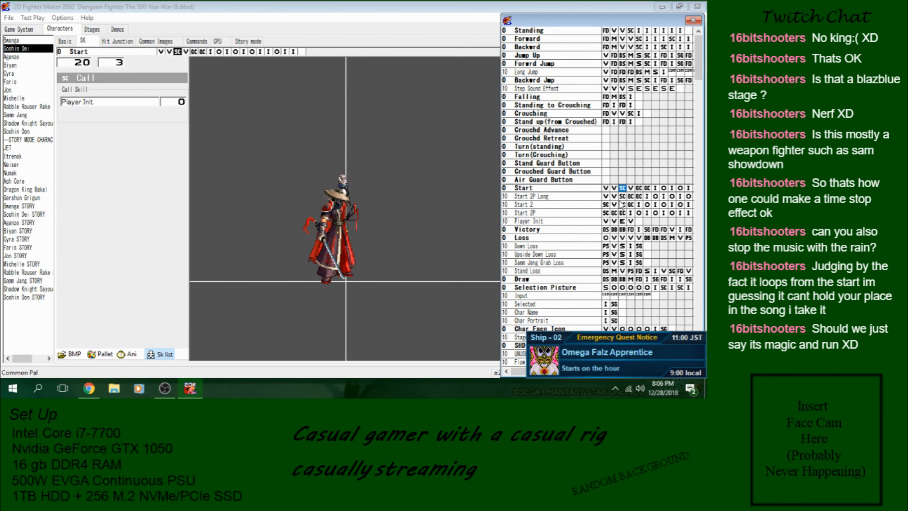
left_click(595, 221)
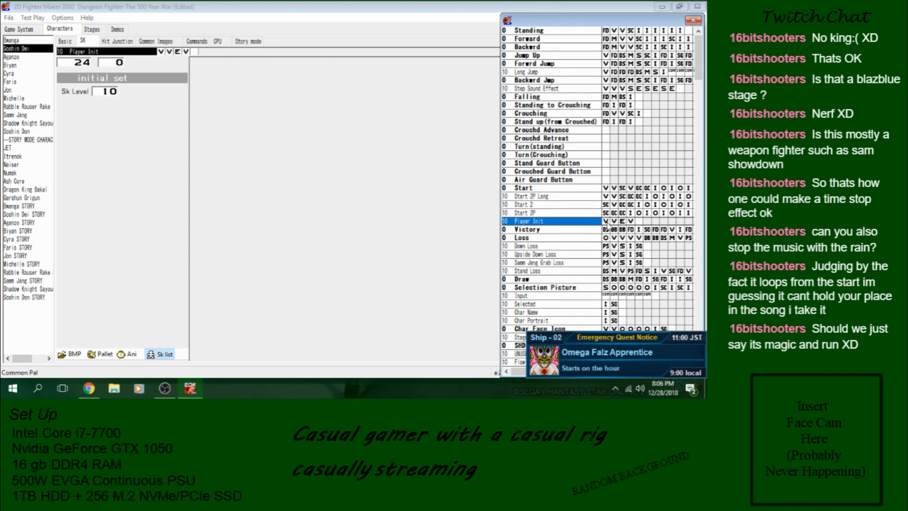
left_click(614, 222)
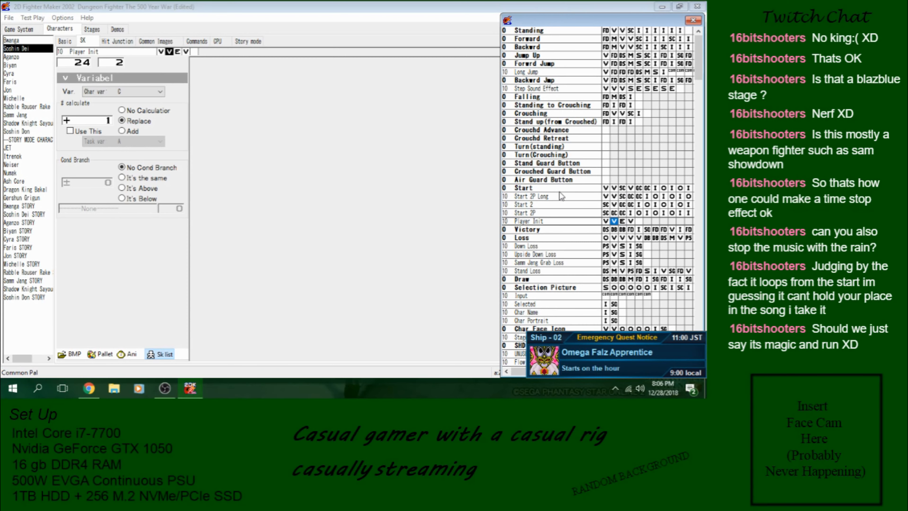
Step: Return to the Start script and retrace its opening round conditions up to the Player Init call
left_click(623, 187)
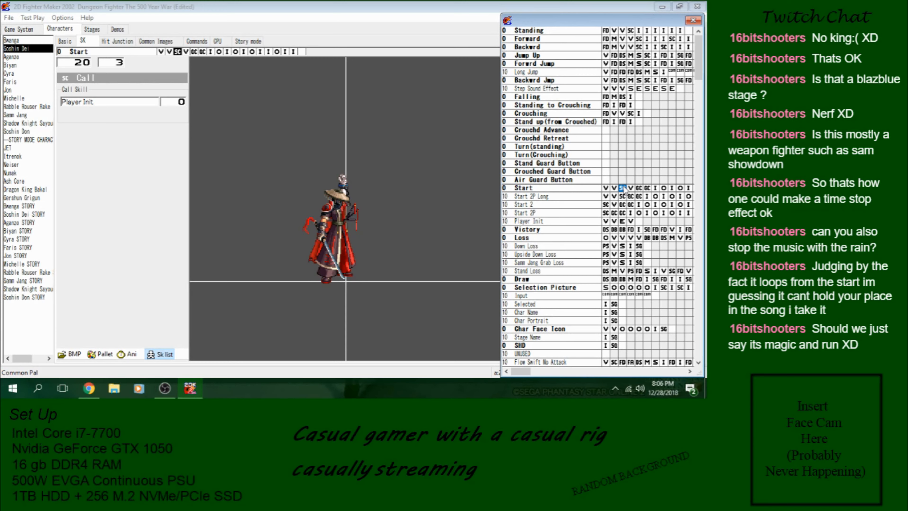
left_click(595, 188)
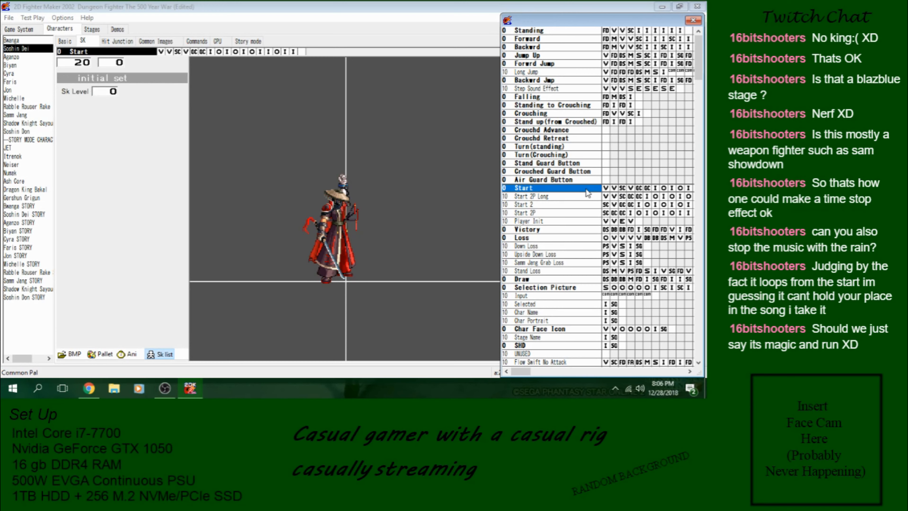
left_click(606, 189)
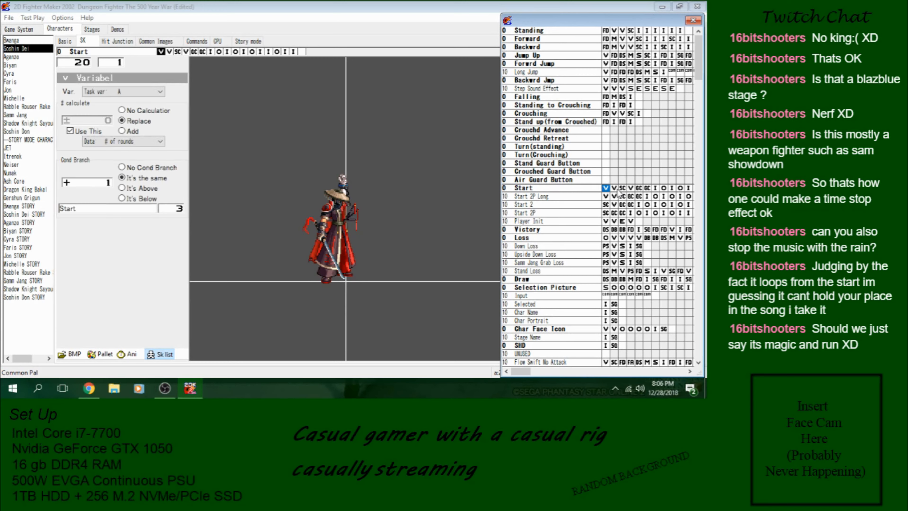
left_click(614, 188)
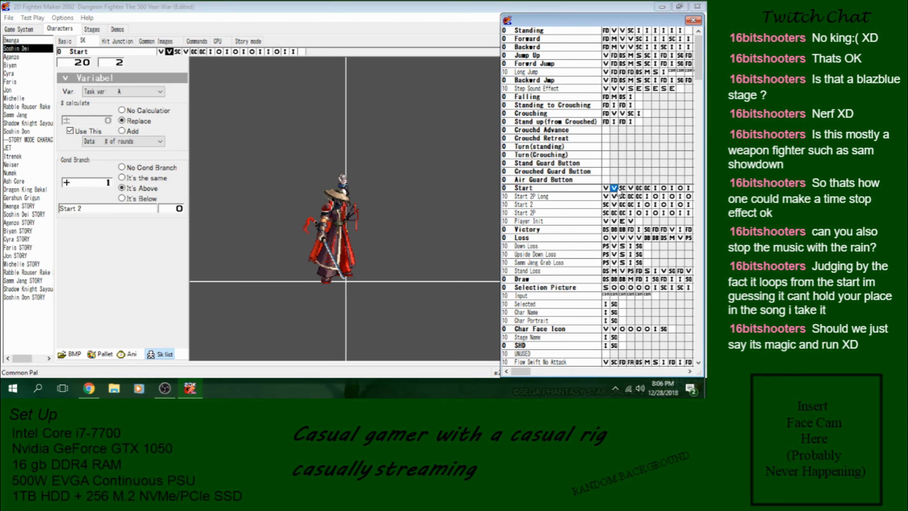
left_click(622, 188)
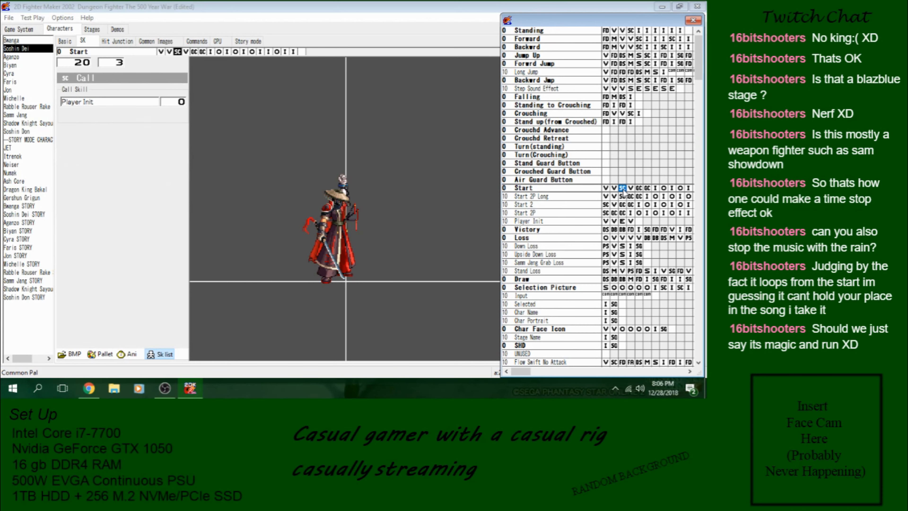
Step: Check where Player Init's X-coordinate condition branches and review the second-player variable assignment in its last block
left_click(606, 221)
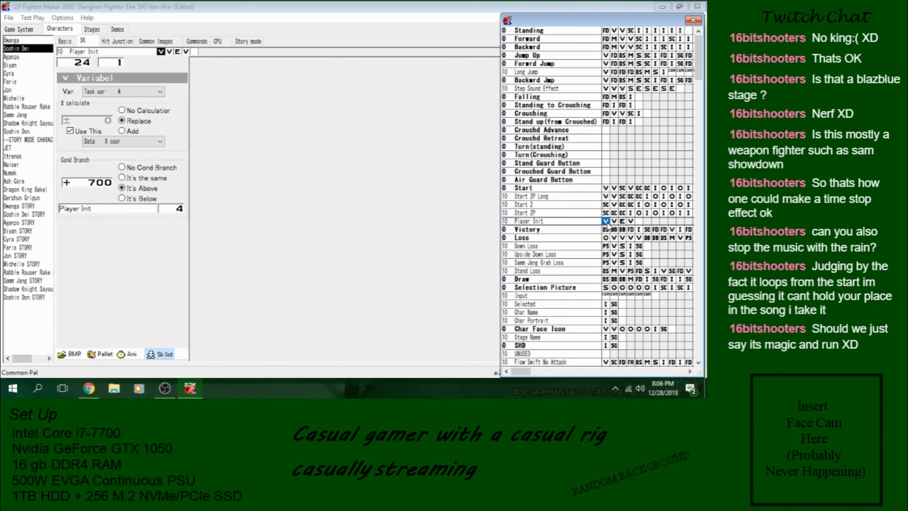
left_click(138, 210)
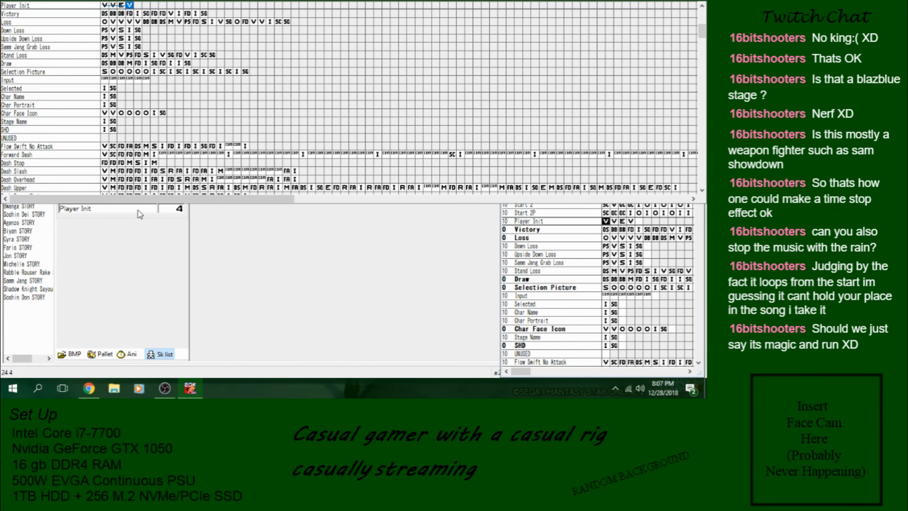
left_click(118, 258)
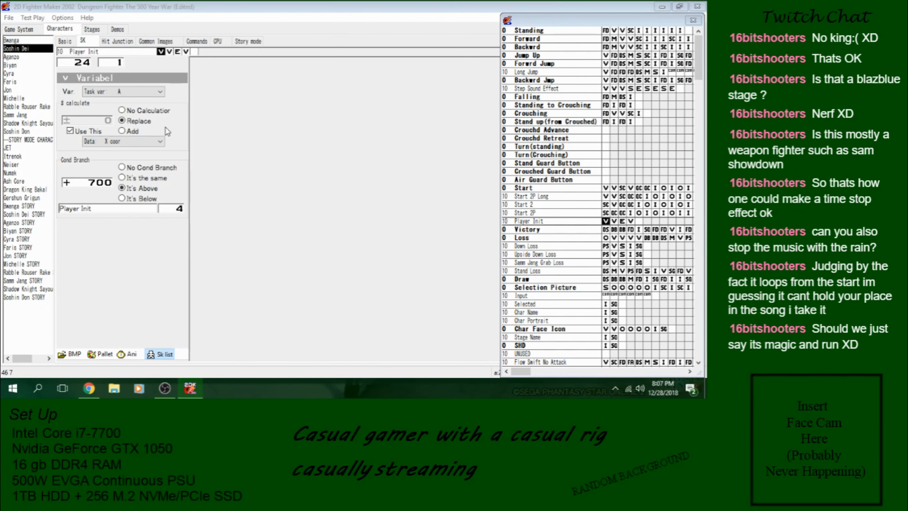
left_click(632, 221)
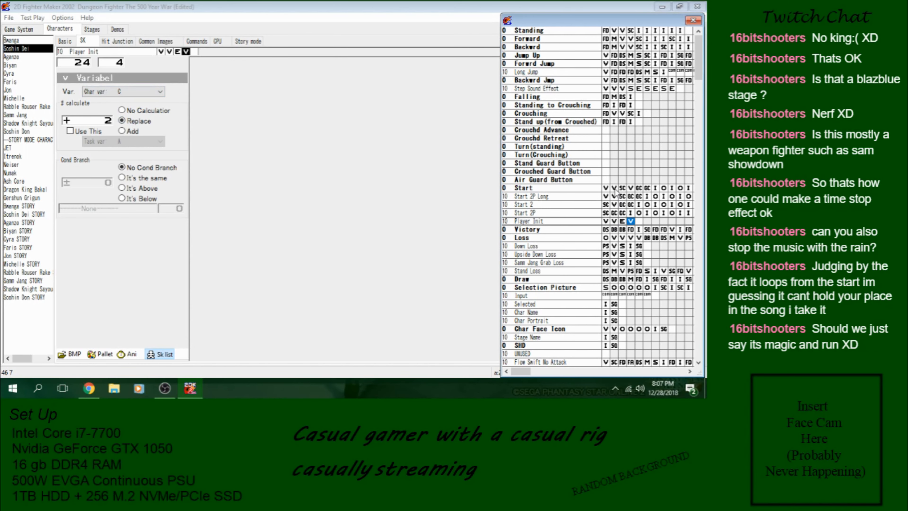
Step: Trace the sequence from Start's round conditions through the Player Init call to the first-player variable assignment
left_click(594, 191)
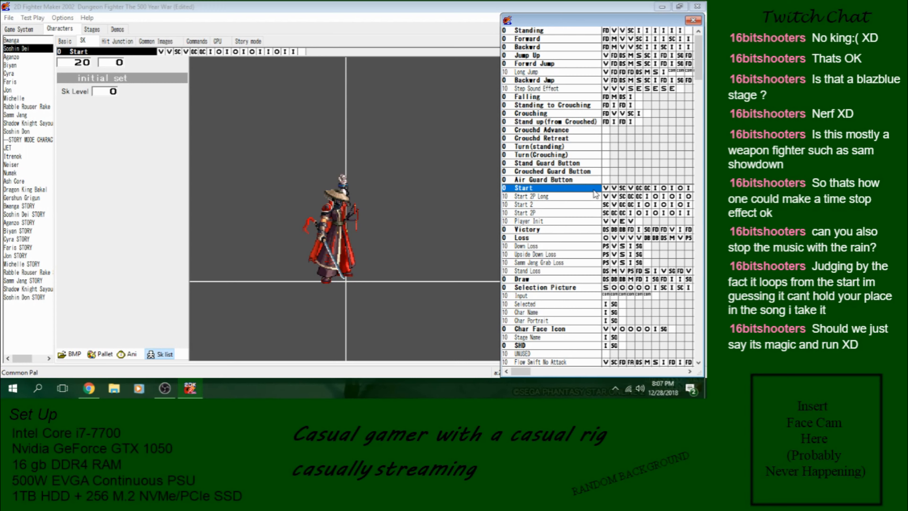
left_click(606, 189)
left_click(614, 189)
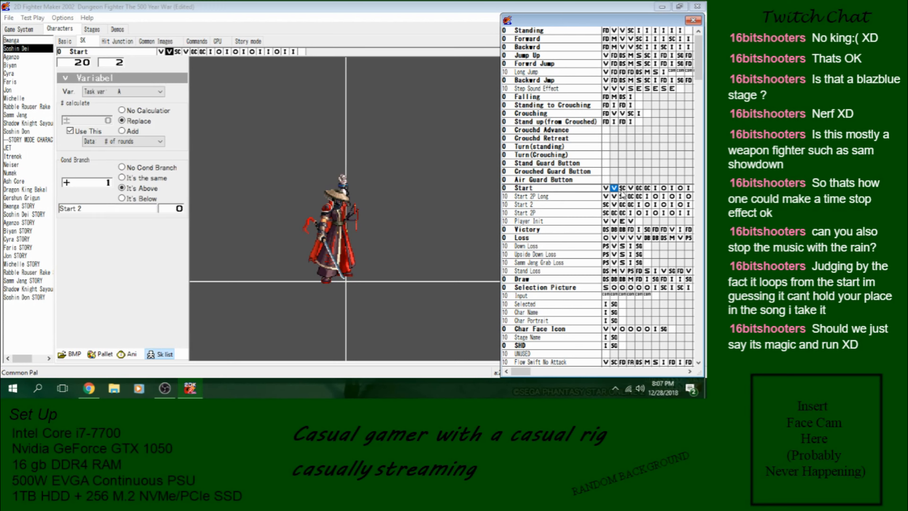
left_click(622, 190)
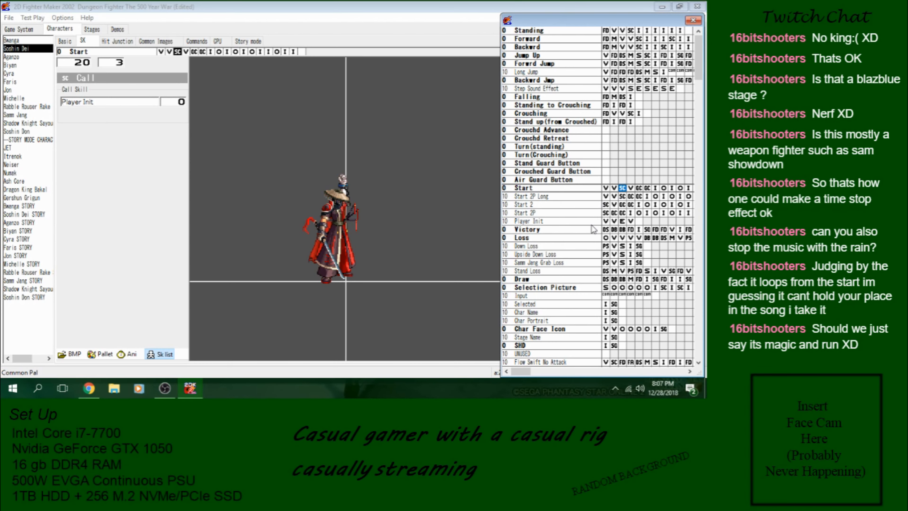
left_click(605, 221)
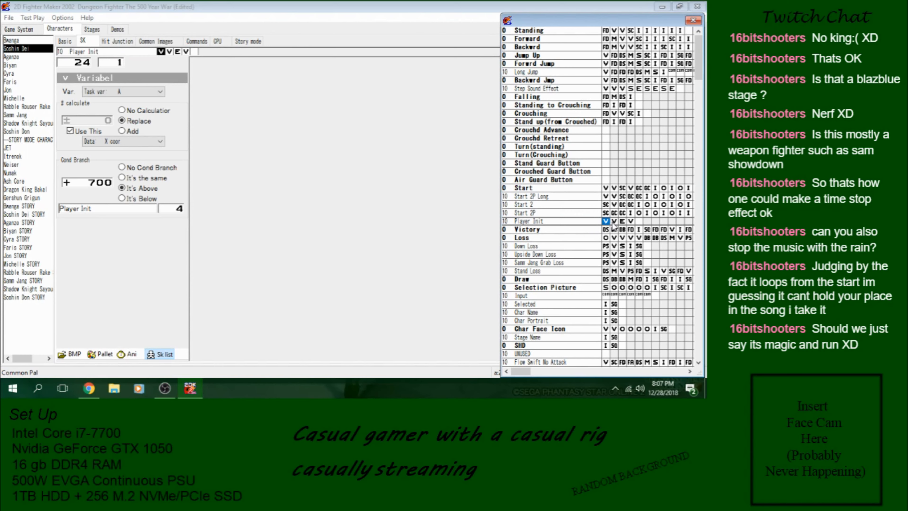
left_click(613, 222)
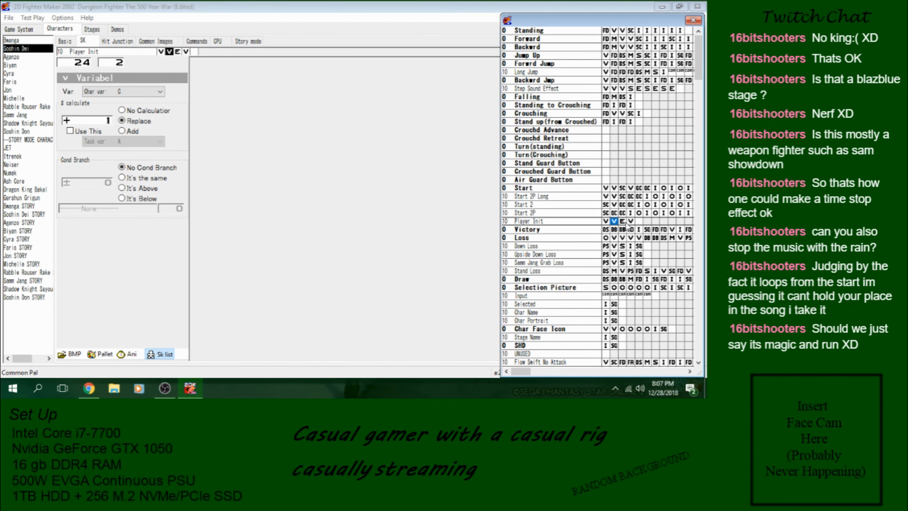
Step: Review Start's character variable C condition and the Start 2P Long script that it branches to
left_click(631, 188)
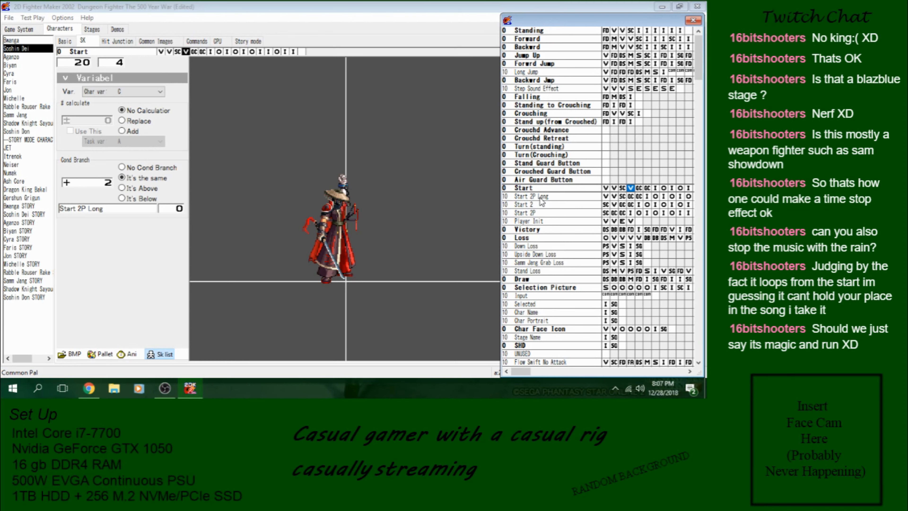
left_click(575, 200)
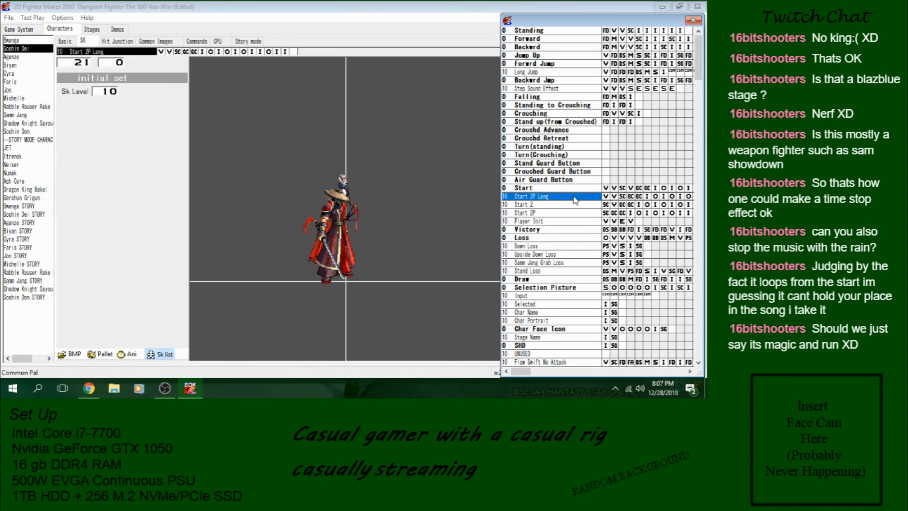
left_click(613, 199)
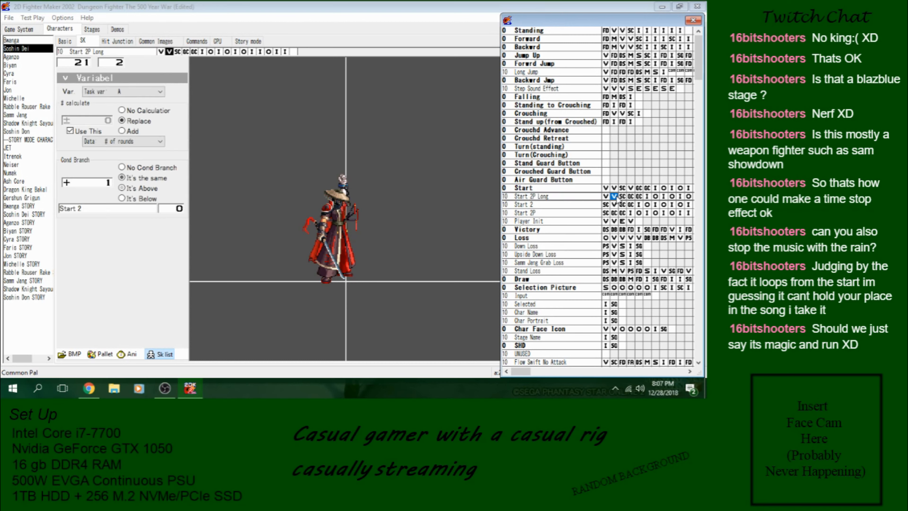
left_click(639, 197)
left_click(630, 188)
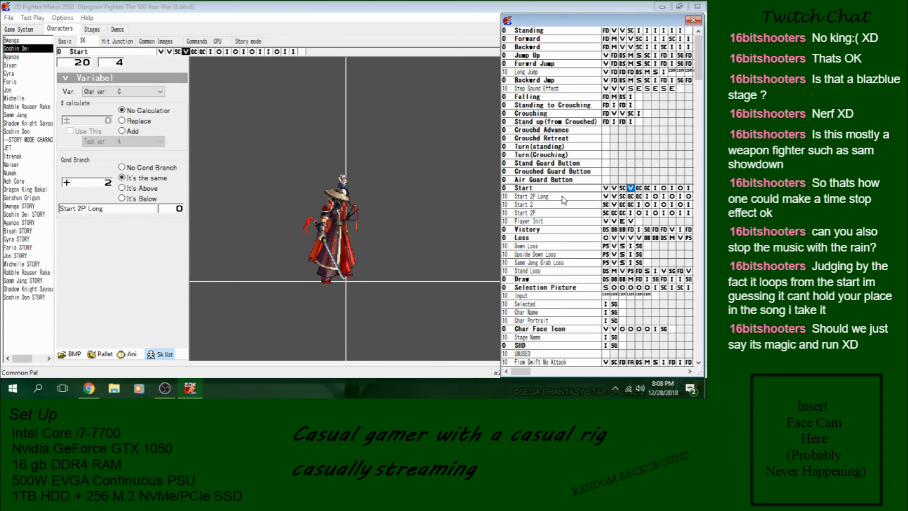
Step: Switch to the game system's basic scripts and review Stage Layout 6 alongside both players' life and special gauges
left_click(25, 29)
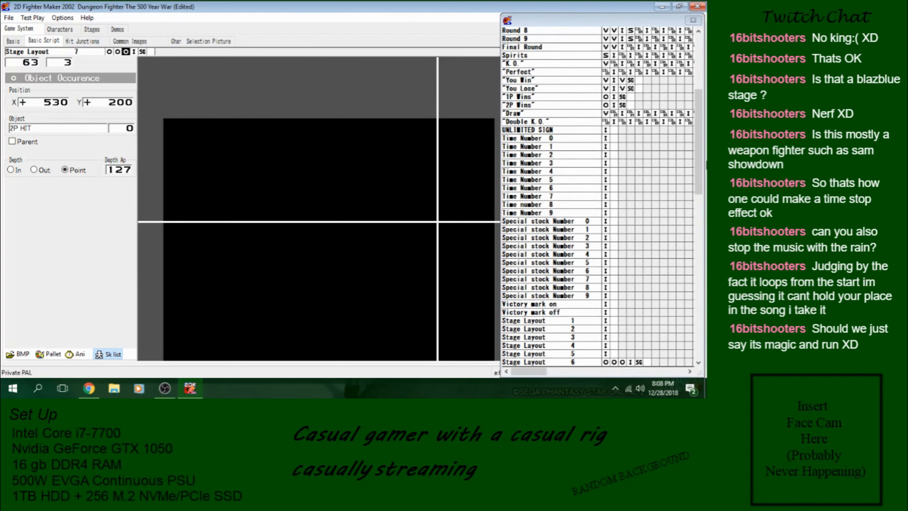
left_click_drag(704, 206, 696, 227)
left_click(558, 176)
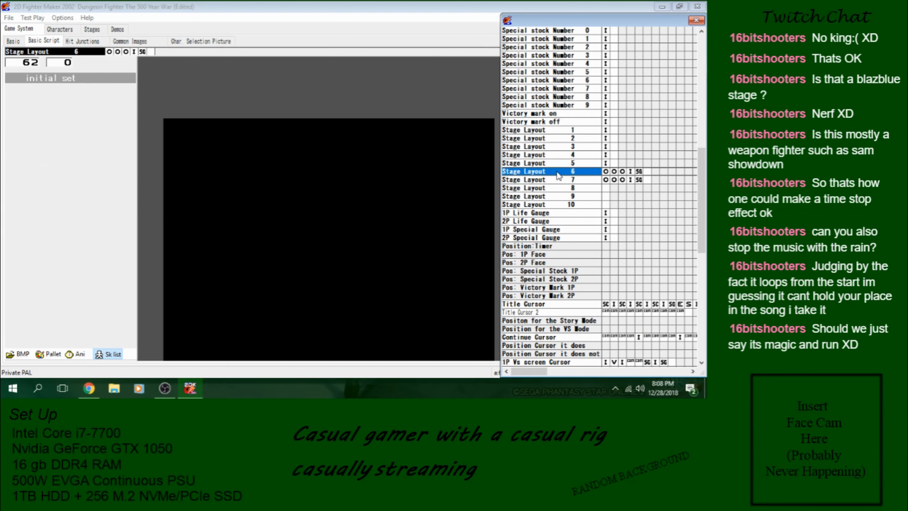
left_click(552, 212)
left_click(553, 221)
left_click(554, 230)
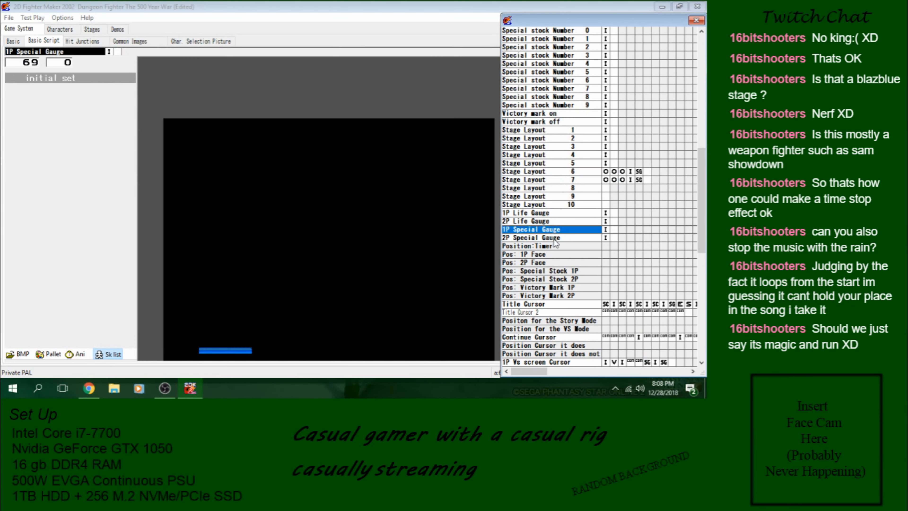
left_click(555, 238)
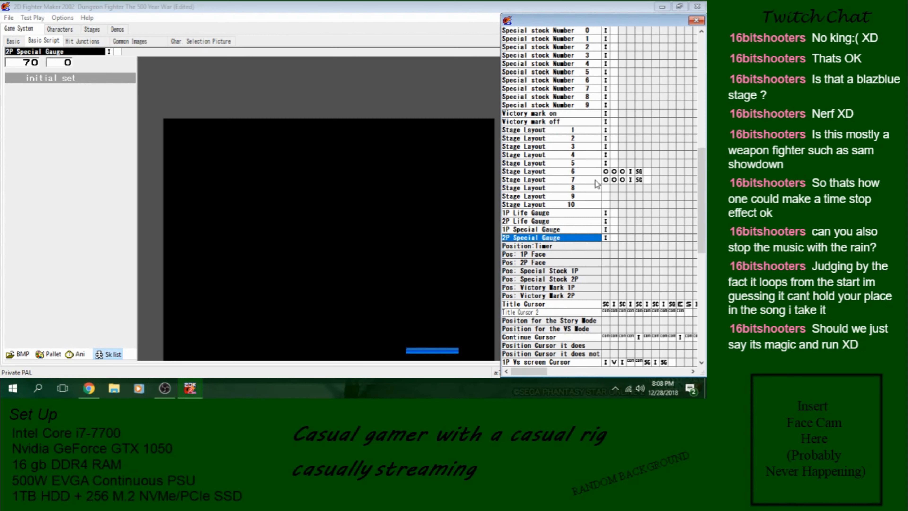
left_click(585, 173)
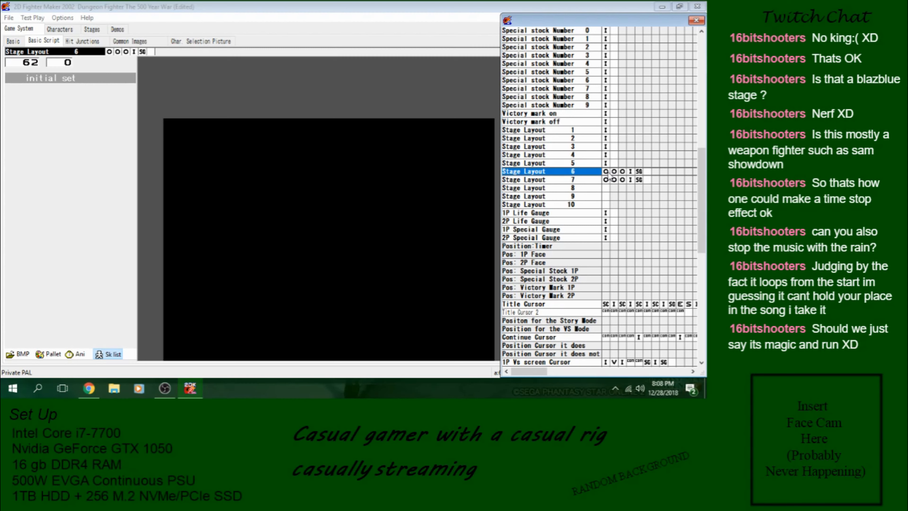
Step: Review the three object blocks in Stage Layout 6 and Stage Layout 7, then locate the variable check scripts
left_click(606, 172)
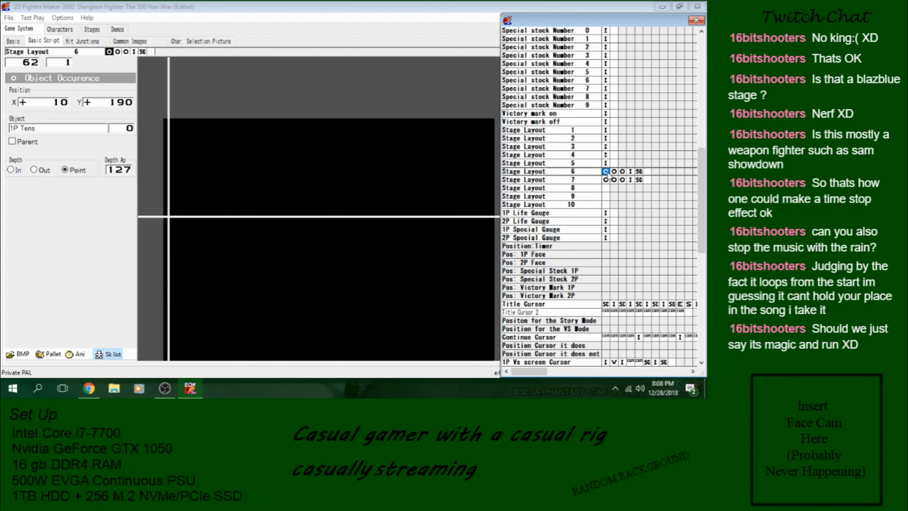
left_click(614, 171)
left_click(622, 172)
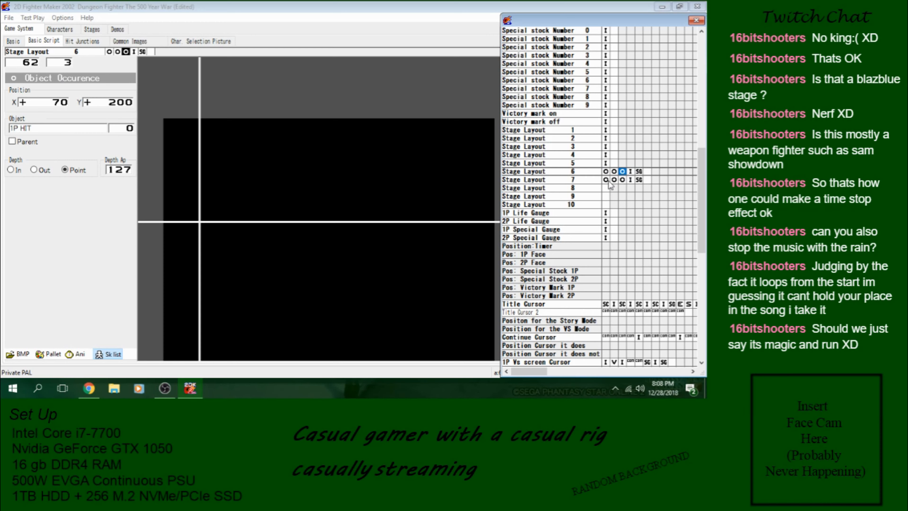
left_click(606, 179)
left_click(614, 179)
left_click(622, 180)
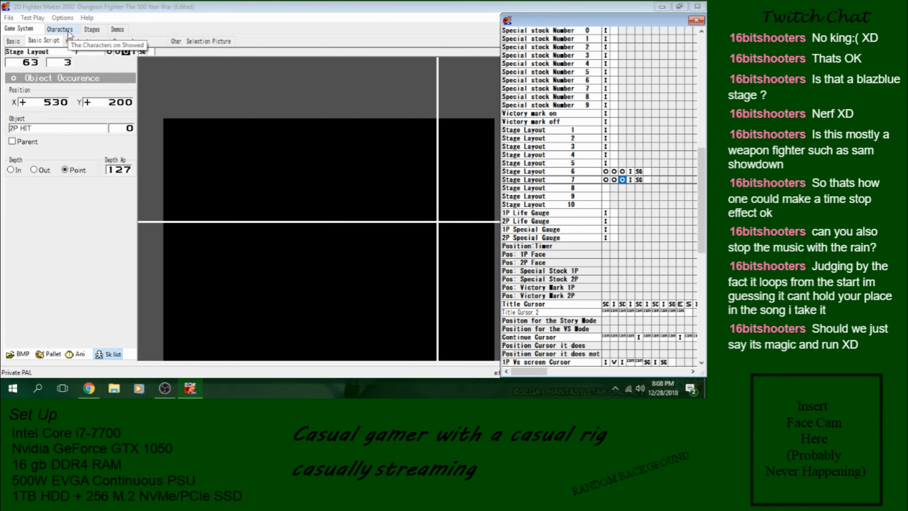
left_click_drag(702, 191, 698, 296)
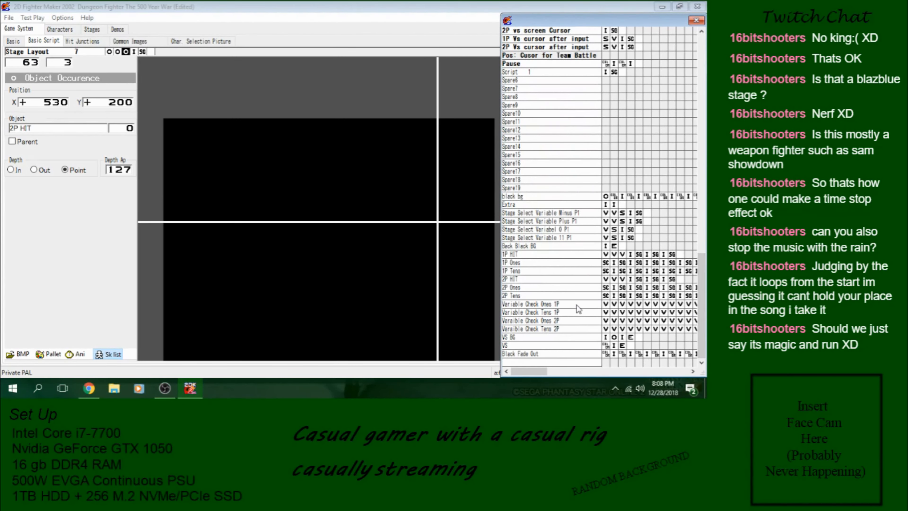
Step: Switch to the character scripts and examine the three opening variable blocks of Slash Effect 1
left_click(64, 29)
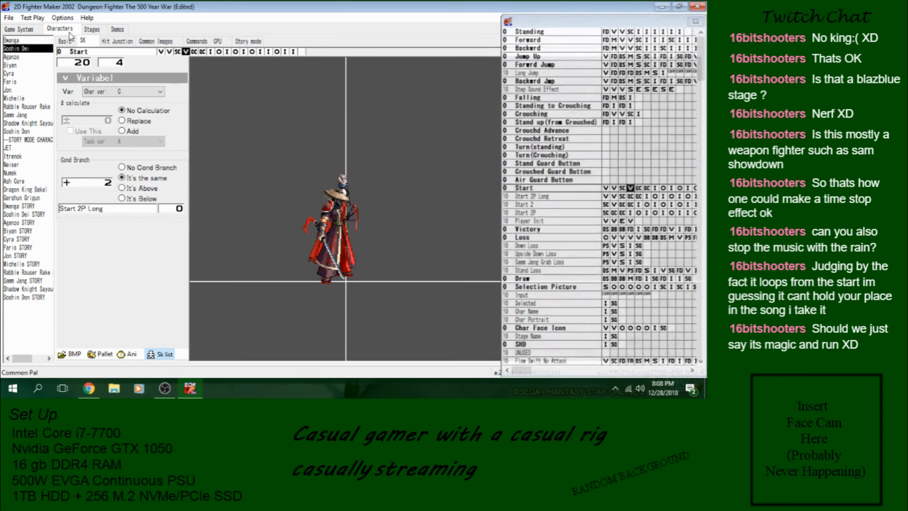
left_click_drag(702, 73, 687, 361)
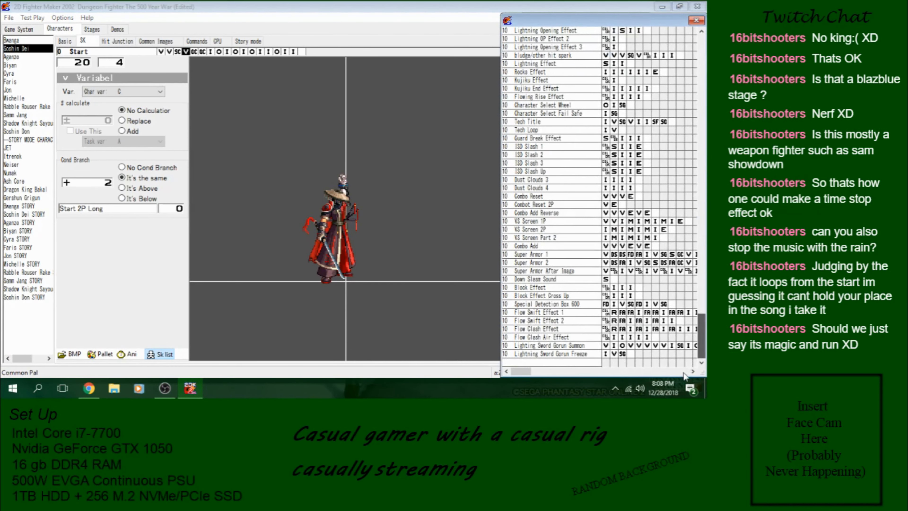
left_click(605, 147)
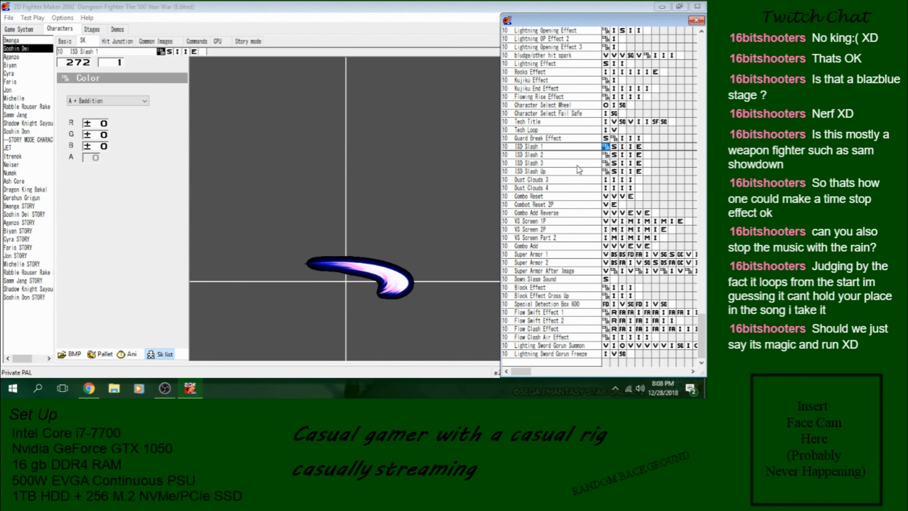
left_click_drag(700, 329, 699, 273)
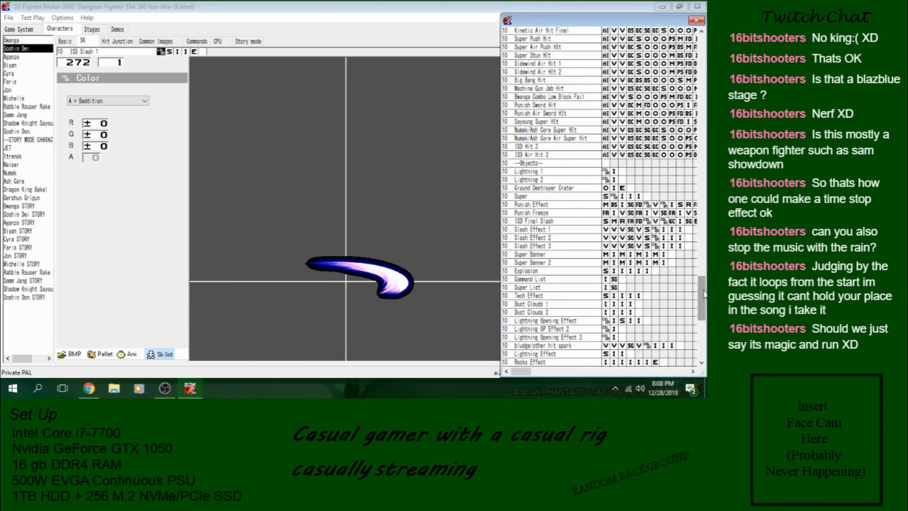
left_click(557, 229)
left_click(605, 230)
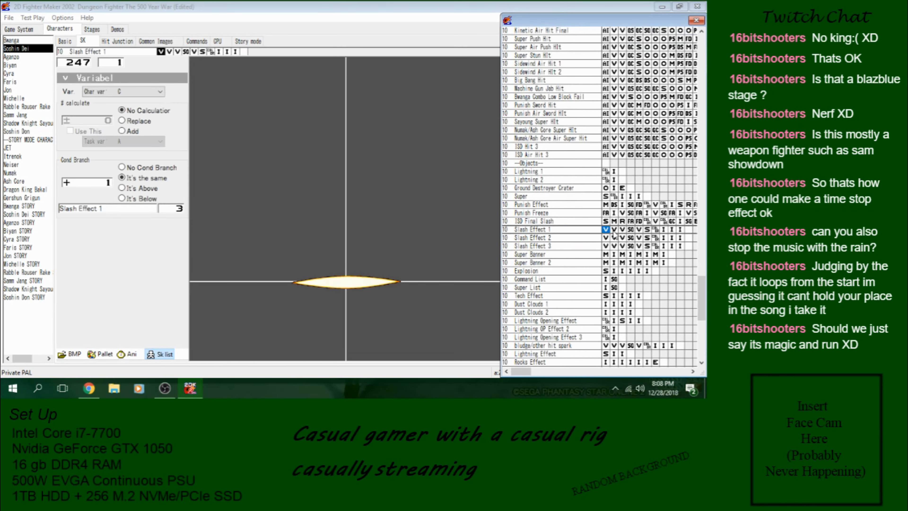
left_click(614, 229)
left_click(622, 230)
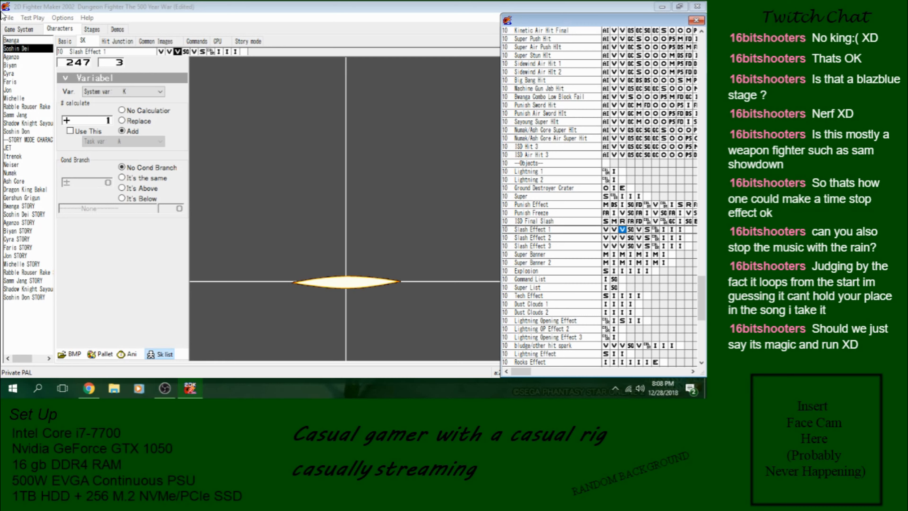
Step: Return to the game system's basic scripts and review the tens, ones and HIT objects in Stage Layout 6
left_click(19, 29)
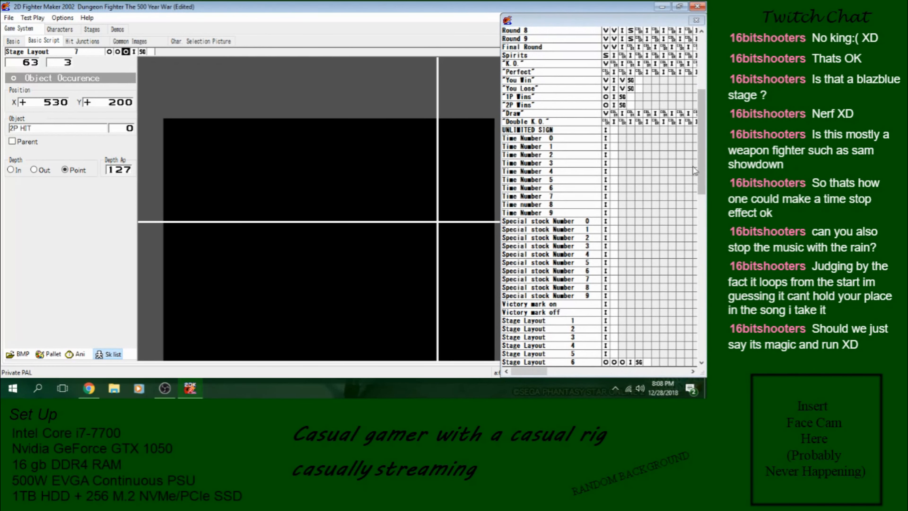
left_click_drag(700, 158, 701, 181)
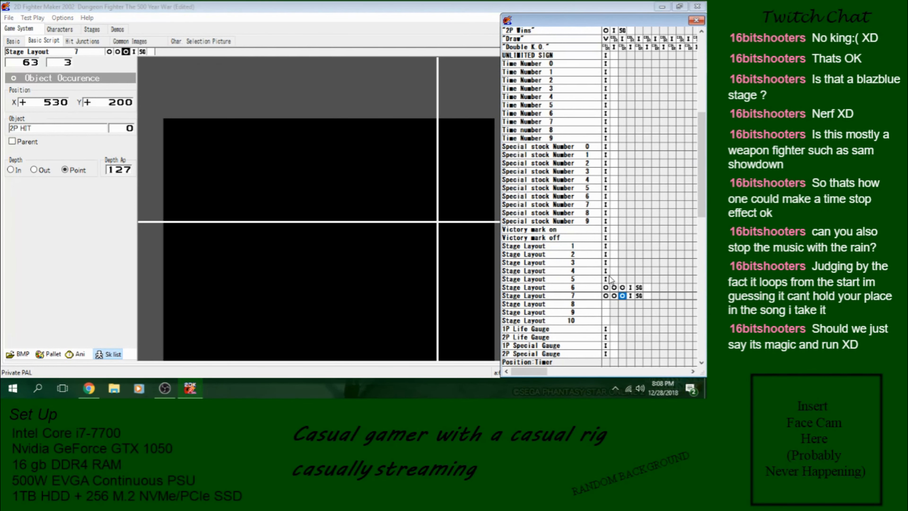
left_click(595, 287)
left_click(606, 287)
left_click(614, 287)
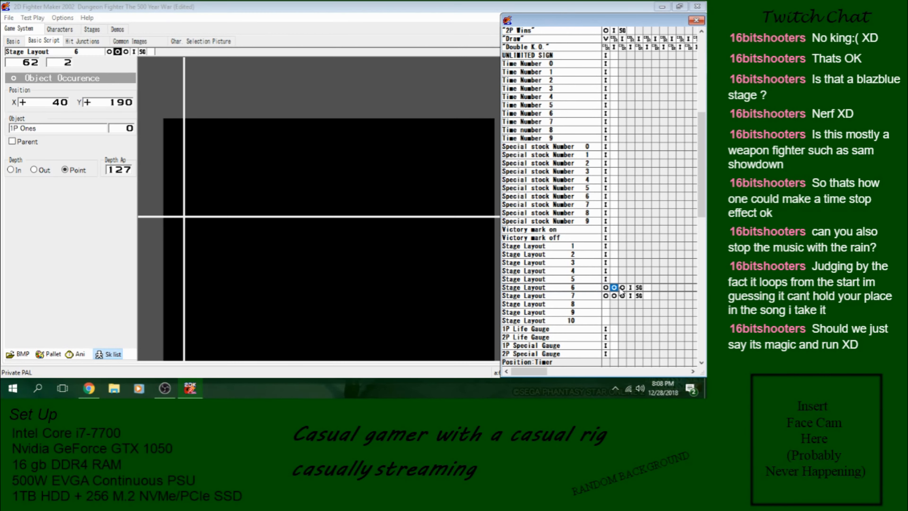
left_click(622, 288)
Step: Examine the first variable condition in the Variable Check Ones 1P script
left_click_drag(703, 211, 685, 334)
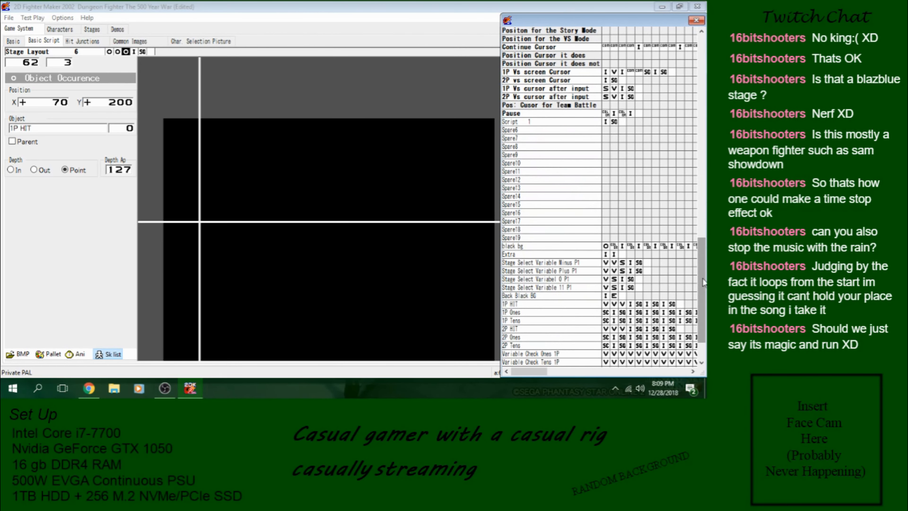
scroll(703, 283, "down", 2)
left_click(605, 303)
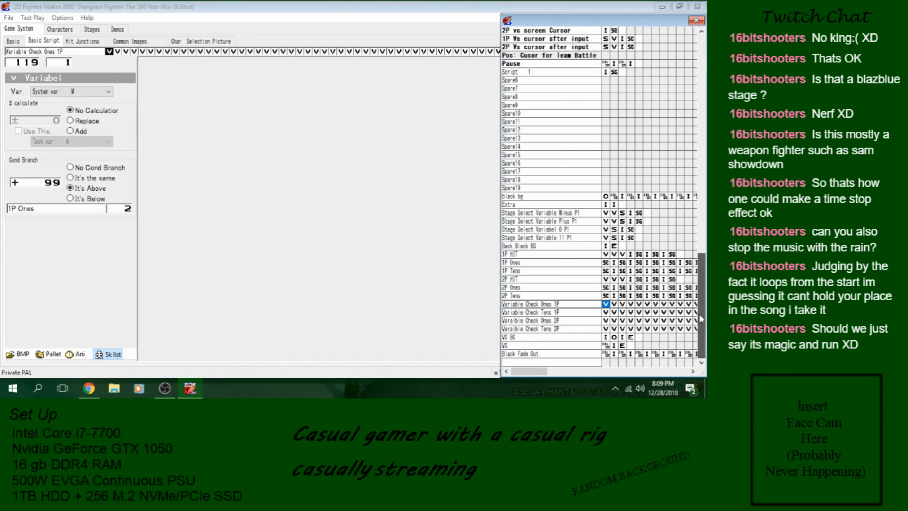
Step: Go back to Stage Layout 6 and step through its first-player object blocks again
left_click_drag(699, 314, 699, 218)
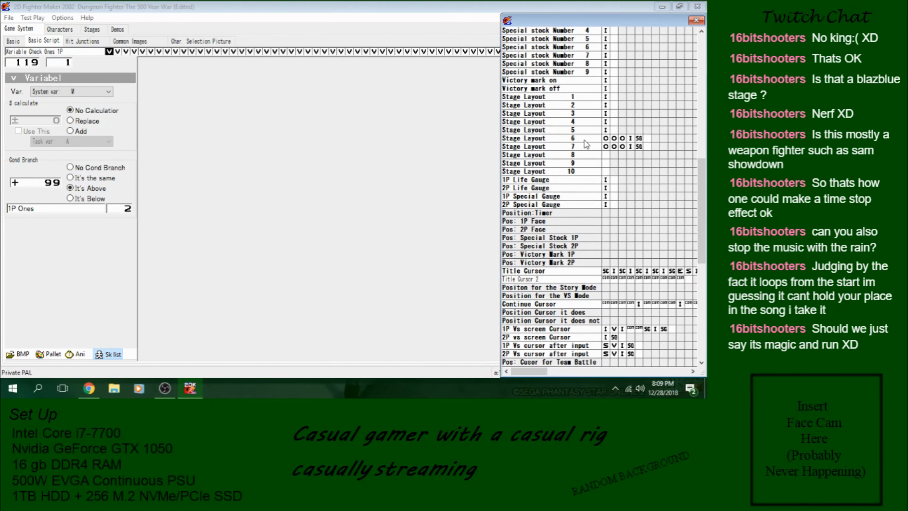
left_click(608, 131)
left_click(607, 139)
left_click(613, 139)
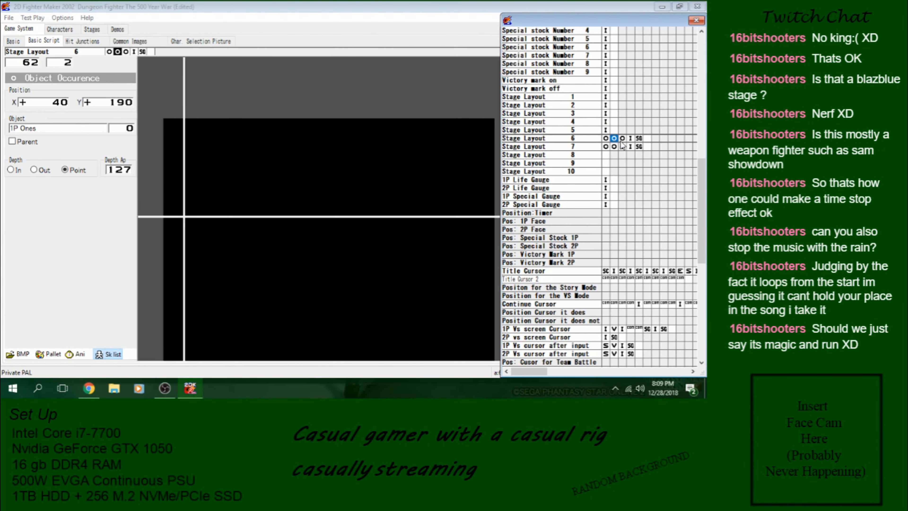
left_click(623, 138)
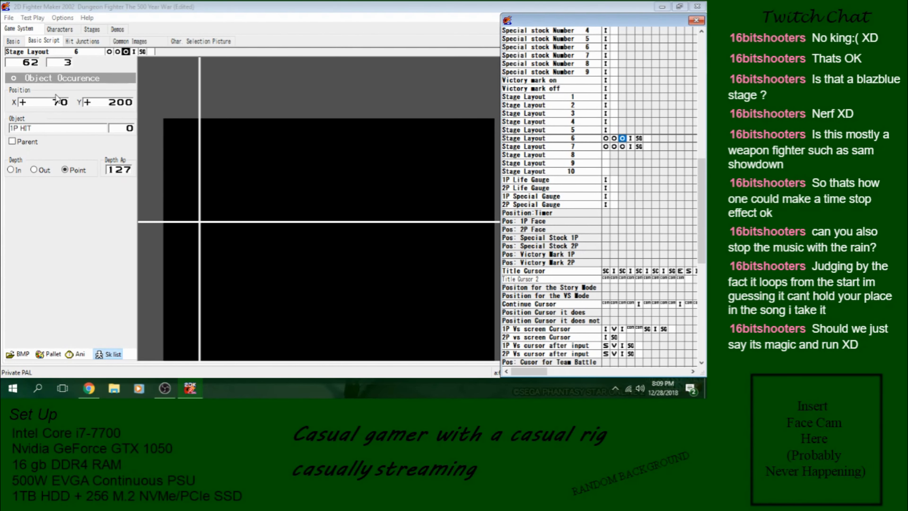
Step: Open the Get Up script among the character scripts and examine its variable replacement blocks
left_click(62, 32)
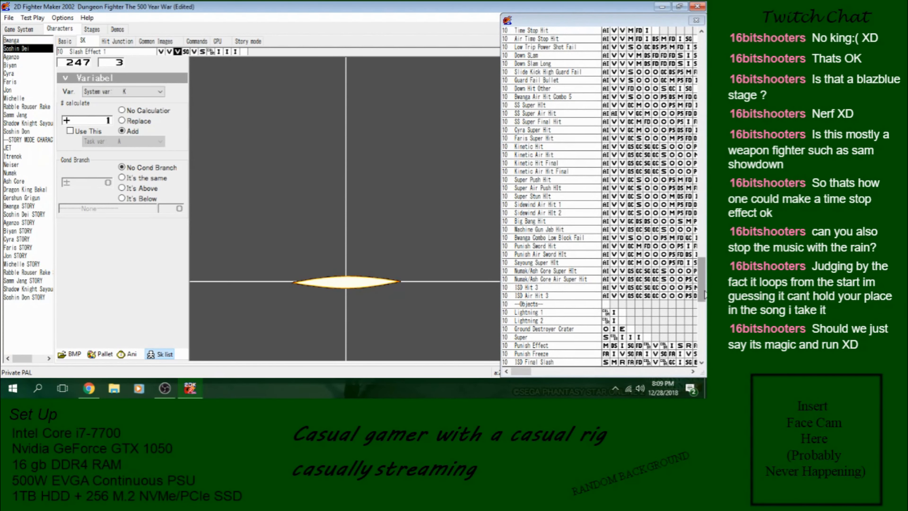
left_click_drag(696, 216, 694, 129)
left_click(526, 130)
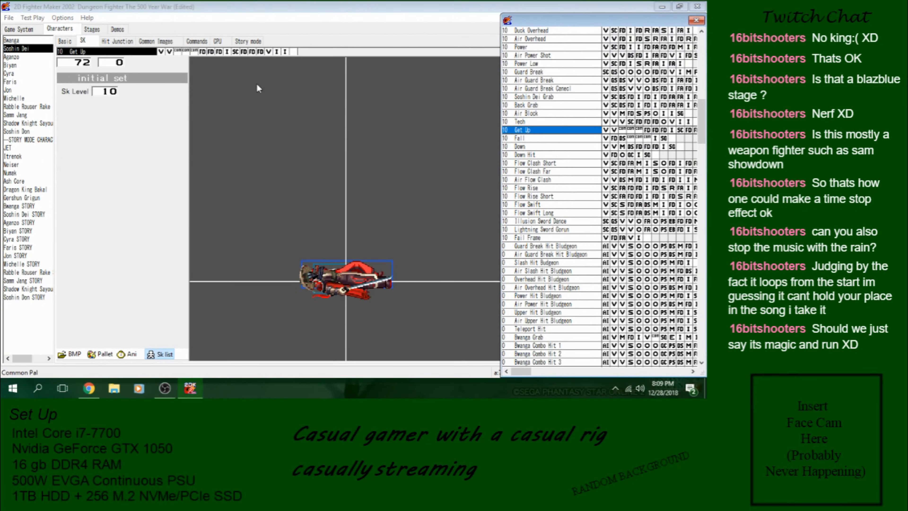
left_click(160, 51)
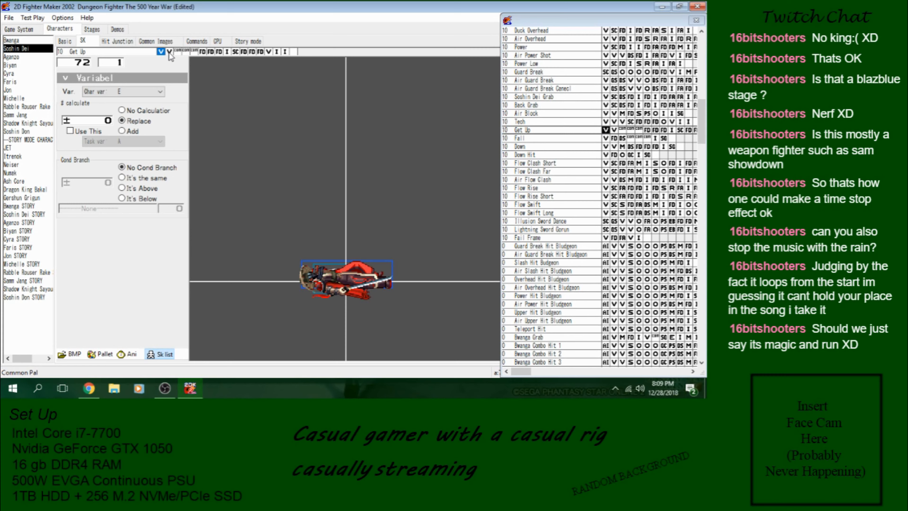
left_click(168, 52)
left_click(269, 52)
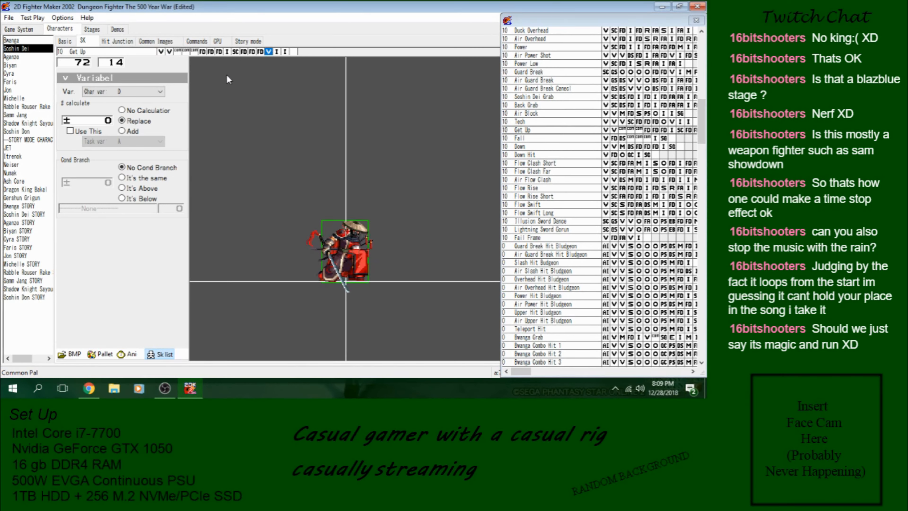
left_click(169, 53)
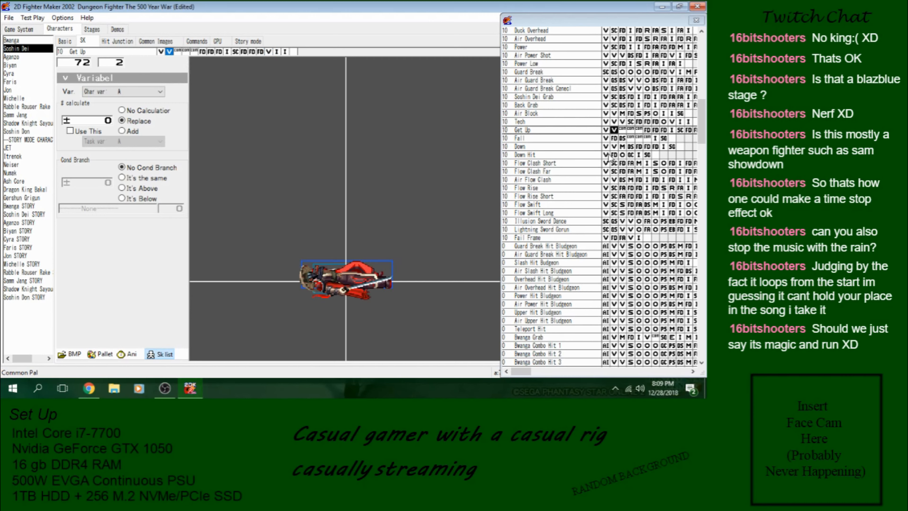
Step: Compare the opening variable blocks of Get Up and Fall, and check where Get Up's command divergence branches
left_click(605, 131)
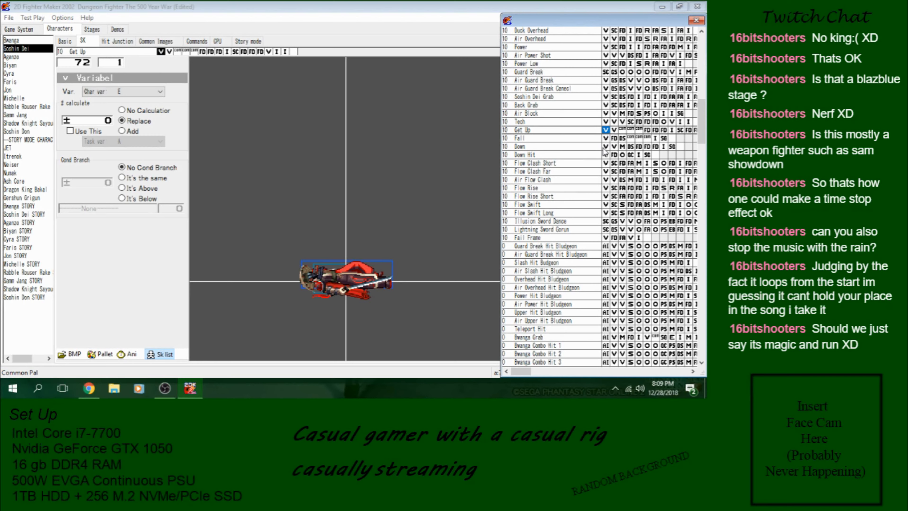
left_click(606, 138)
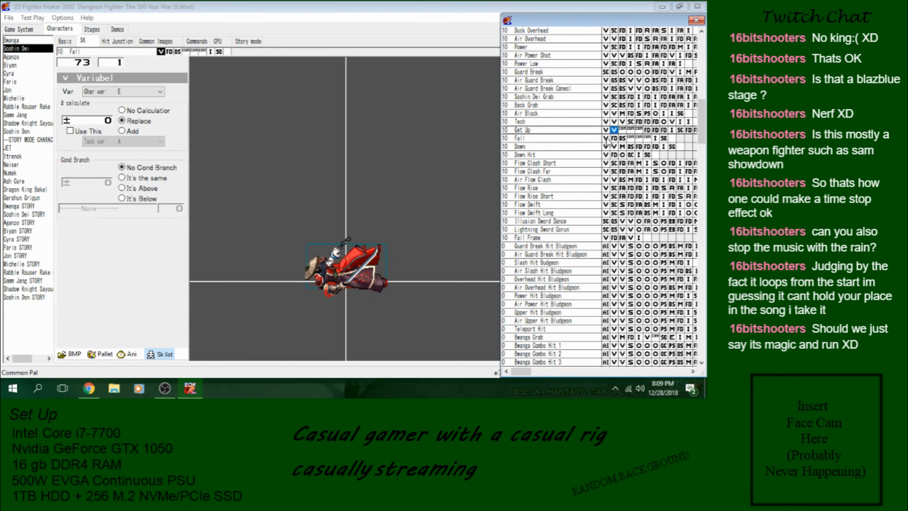
left_click(614, 130)
left_click(630, 130)
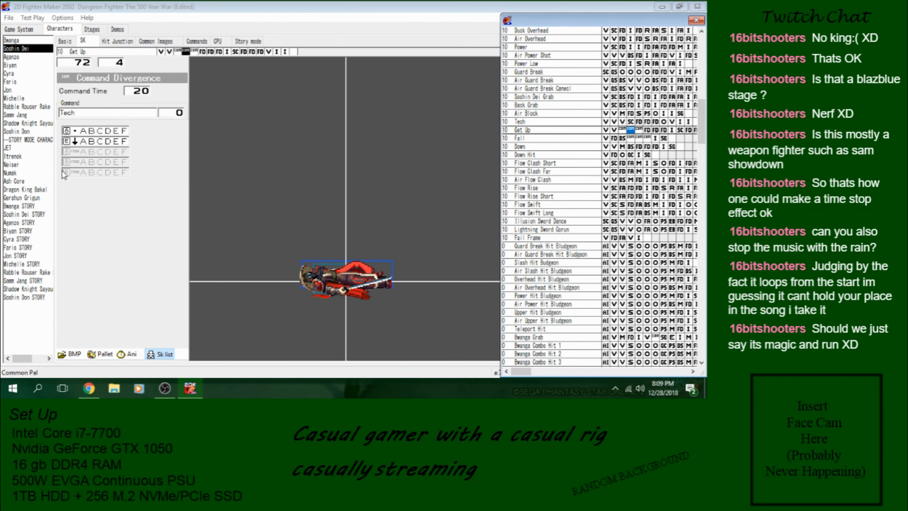
left_click(118, 114)
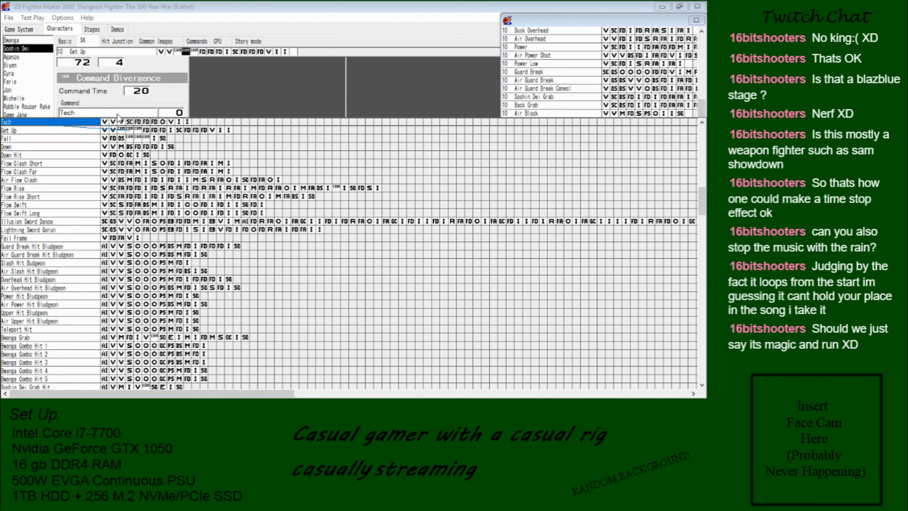
left_click(117, 114)
Step: Open the Tech script and review its second variable block, its object block and the variable block after it
left_click(550, 129)
left_click(550, 123)
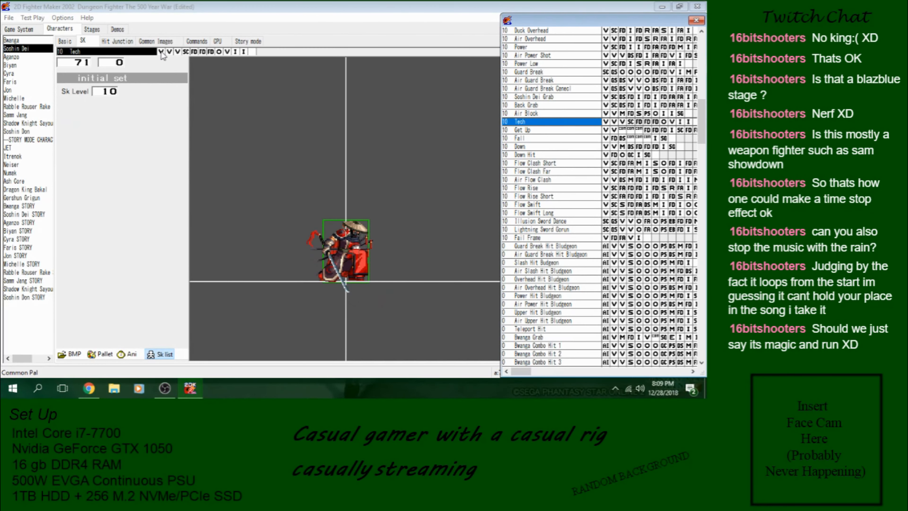
left_click(169, 52)
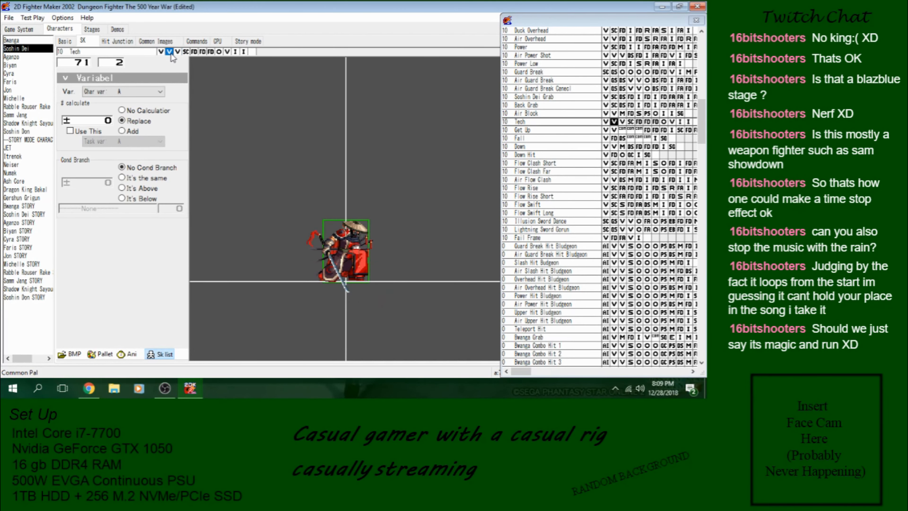
left_click(219, 51)
left_click(227, 52)
left_click(665, 122)
Step: Look through the character's object scripts, including Tech Title and Punish Effect, and open Tech Effect's sound block
left_click_drag(702, 120, 687, 321)
left_click(608, 221)
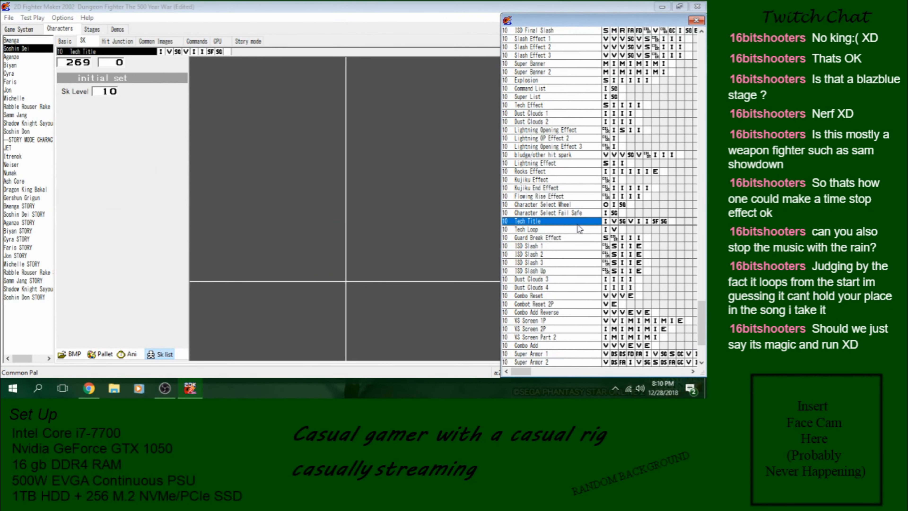
left_click(585, 64)
left_click_drag(700, 314, 699, 278)
left_click(542, 213)
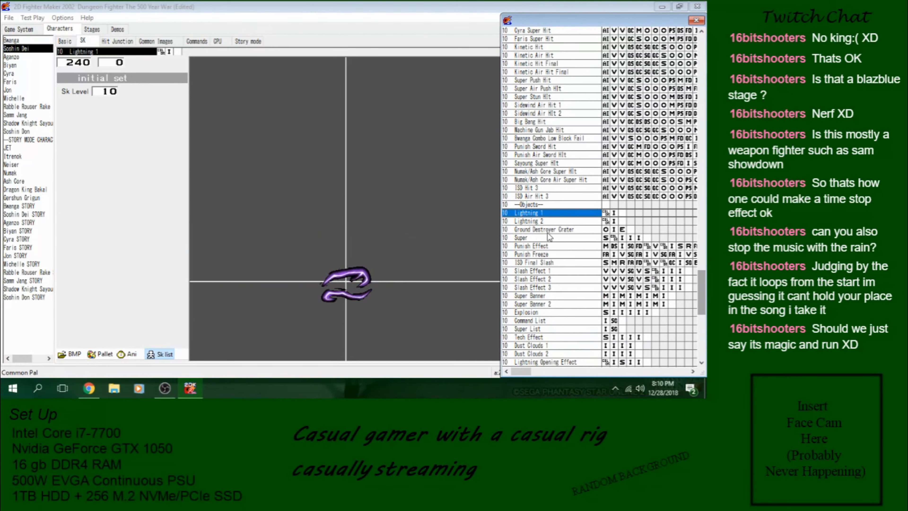
left_click(552, 246)
left_click_drag(700, 274, 700, 289)
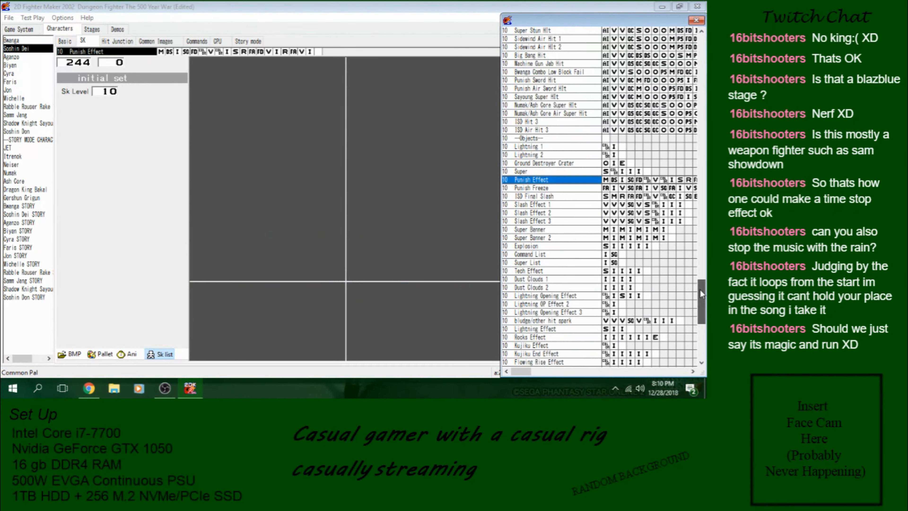
left_click(563, 270)
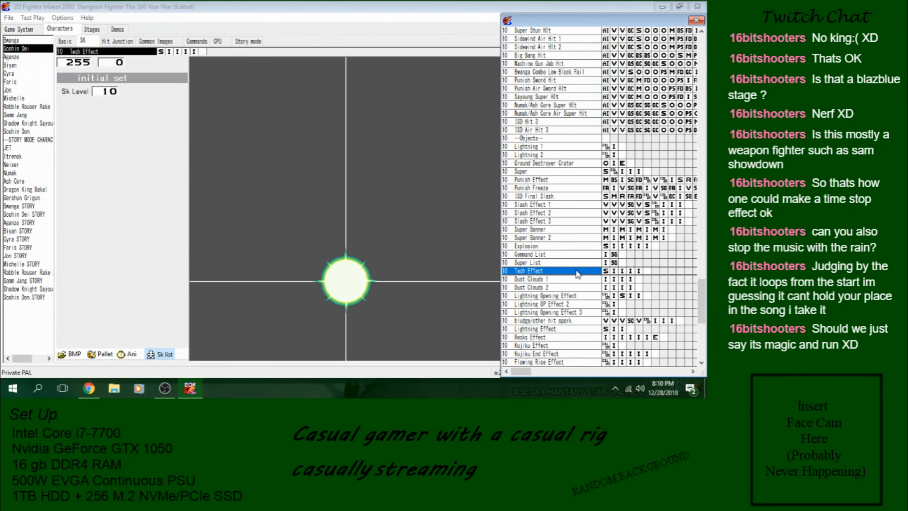
left_click(605, 271)
Step: Return to the Get Up script and check its character variable A block
left_click_drag(701, 308, 695, 125)
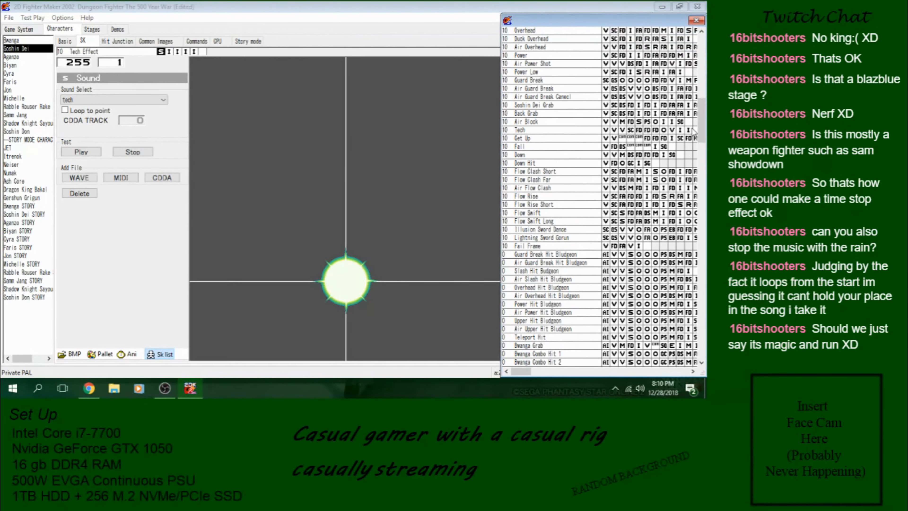
left_click(563, 139)
left_click(169, 51)
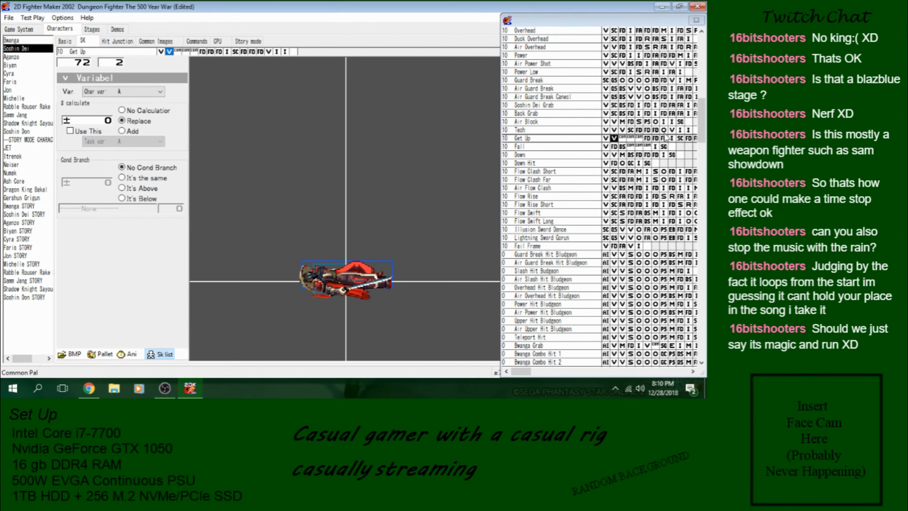
Step: Check which skill the call block in the Get Up script calls
left_click(680, 138)
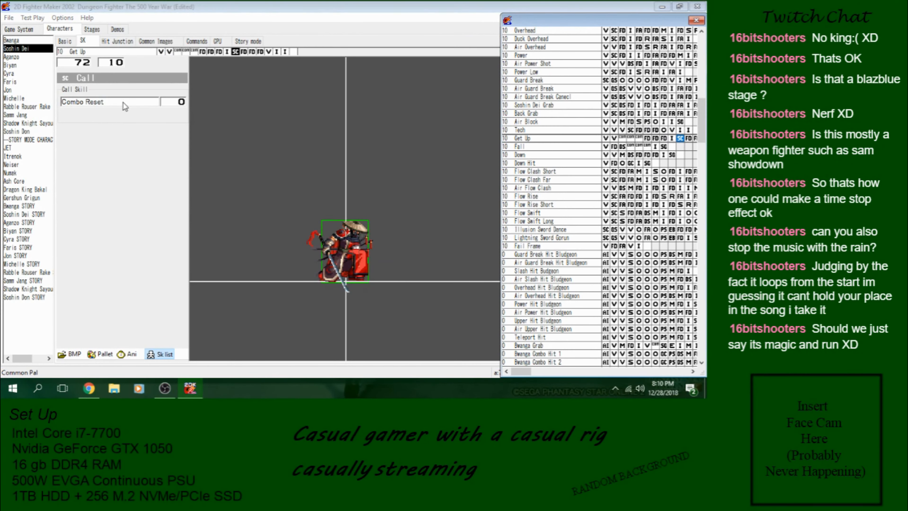
left_click(106, 102)
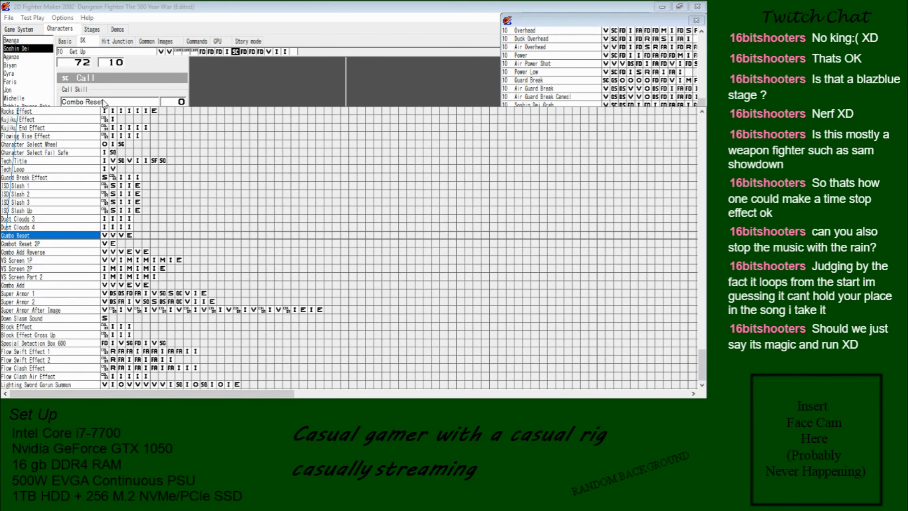
left_click(103, 100)
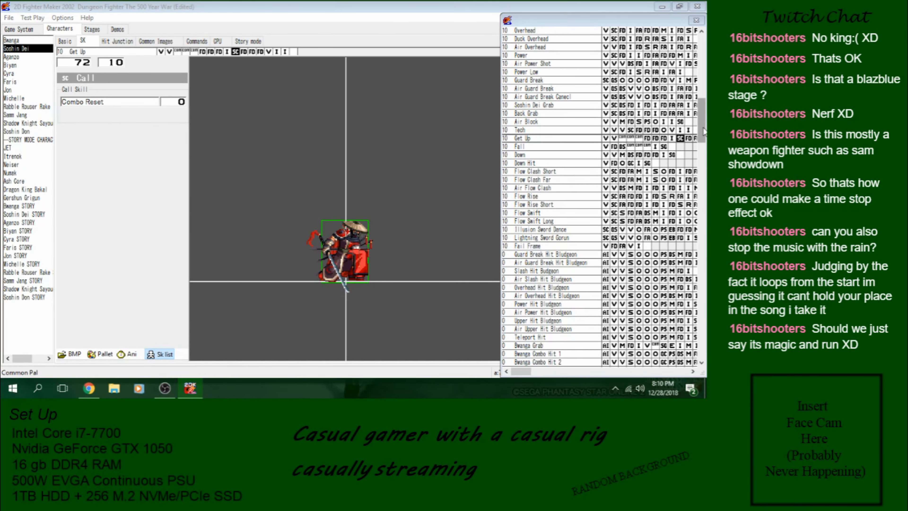
mouse_move(703, 127)
left_mouse_down()
mouse_move(702, 339)
mouse_move(704, 120)
left_mouse_up()
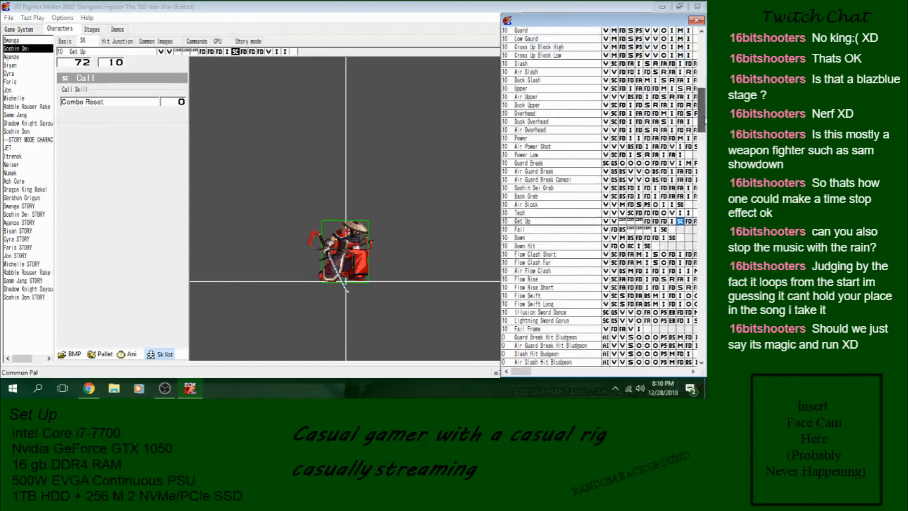
left_click(671, 221)
left_click(680, 221)
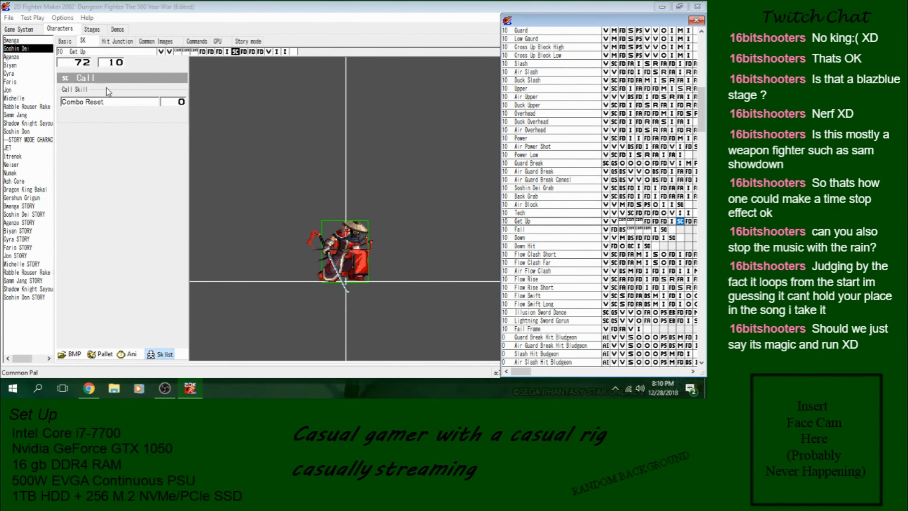
Step: Open the Combo Reset script and review its three variable blocks, including the character variable branches and the system variable reset
left_click_drag(703, 109, 701, 335)
left_click(559, 196)
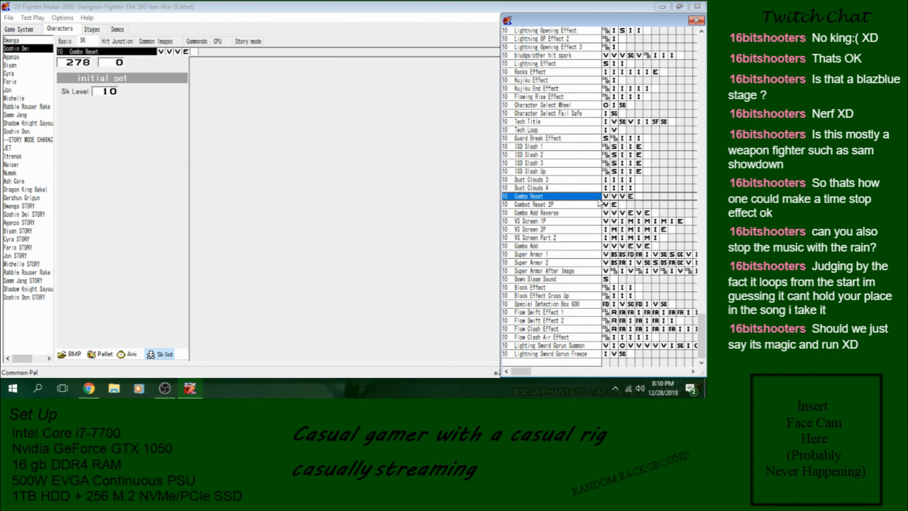
left_click(605, 196)
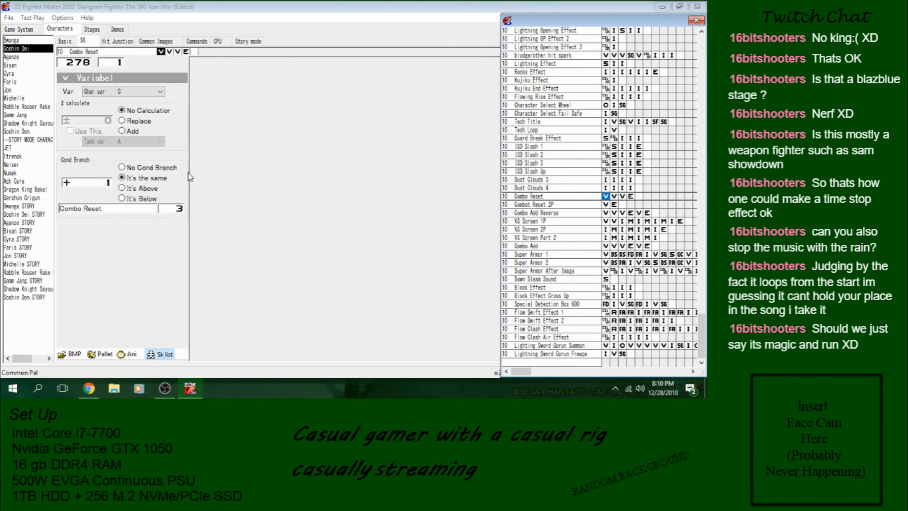
left_click(622, 196)
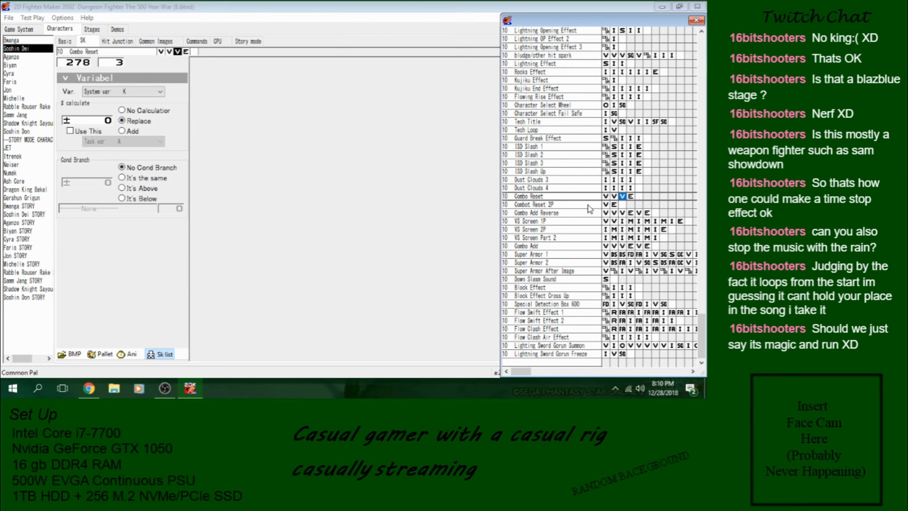
left_click(606, 196)
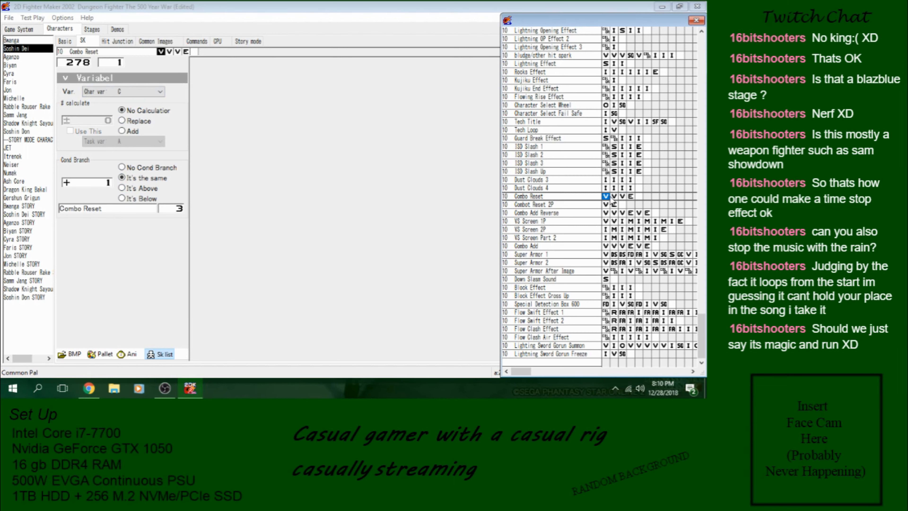
left_click(614, 197)
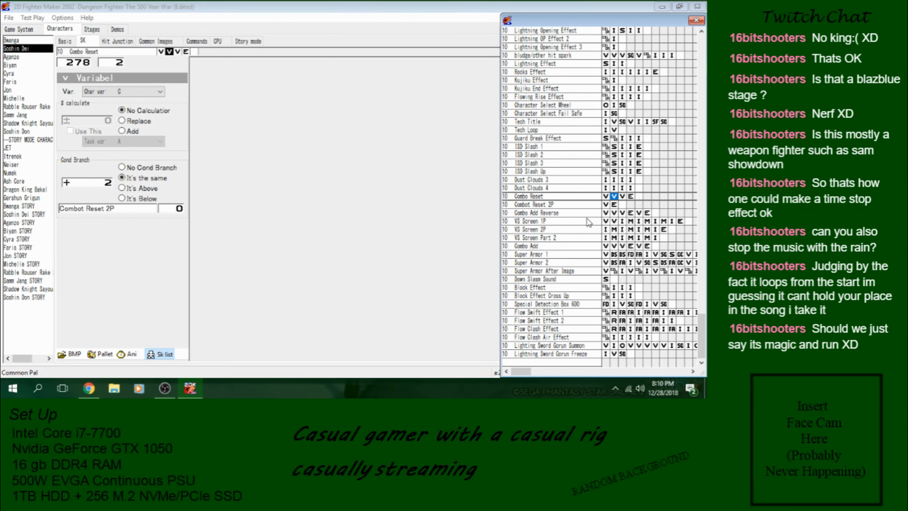
Step: Open the Combot Reset 2P script and review its end block and its variable block
left_click(568, 204)
left_click(613, 205)
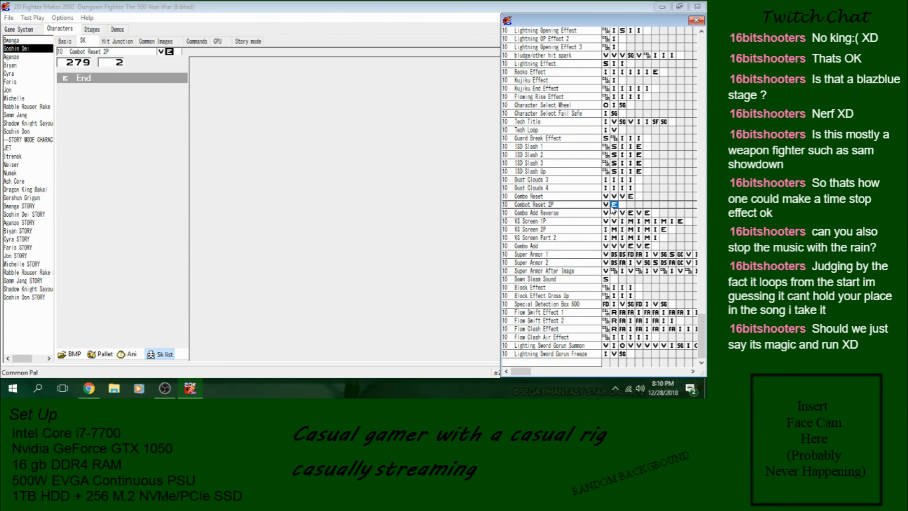
left_click(606, 205)
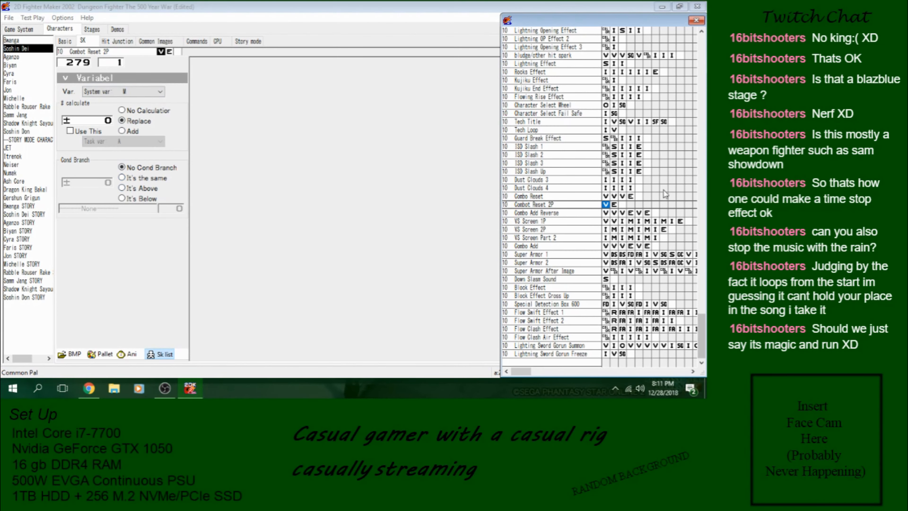
Step: Open the character's Start script among the basic skills
left_click_drag(702, 334, 683, 59)
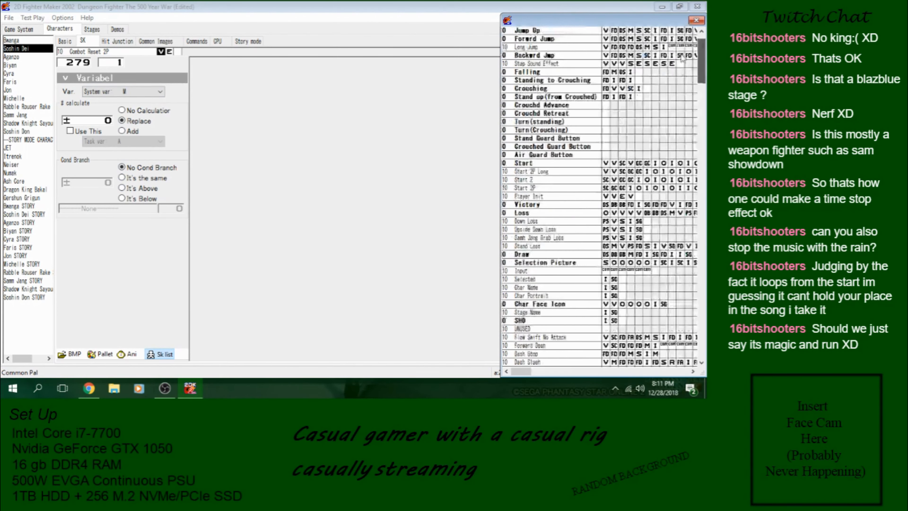
scroll(682, 59, "up", 1)
left_click(547, 187)
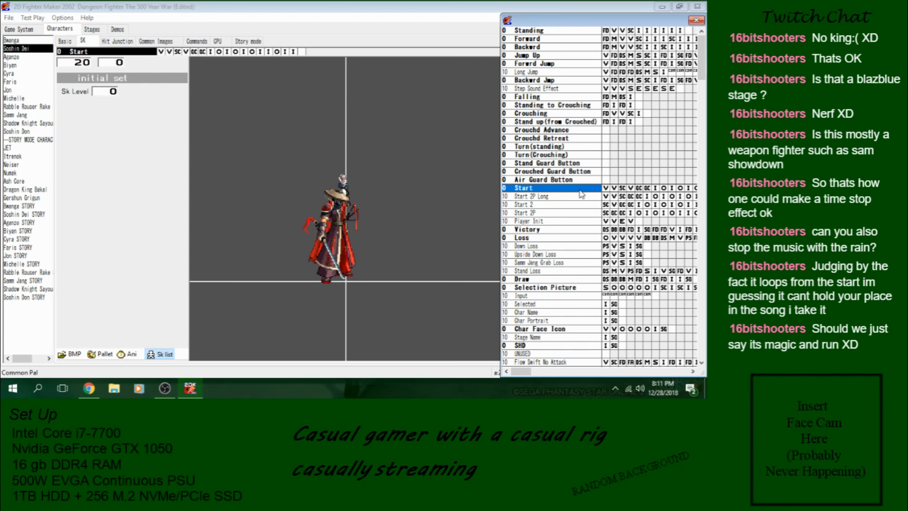
Step: Open the New Game project from the 2D Fighter Maker 2002 folder inside the desktop's Media-Entertainment folder
left_click(8, 18)
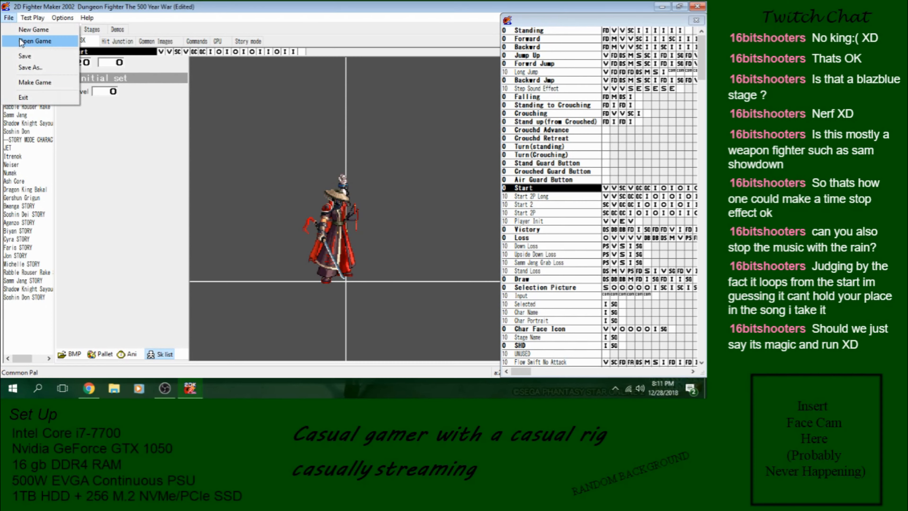
left_click(21, 41)
left_click(366, 232)
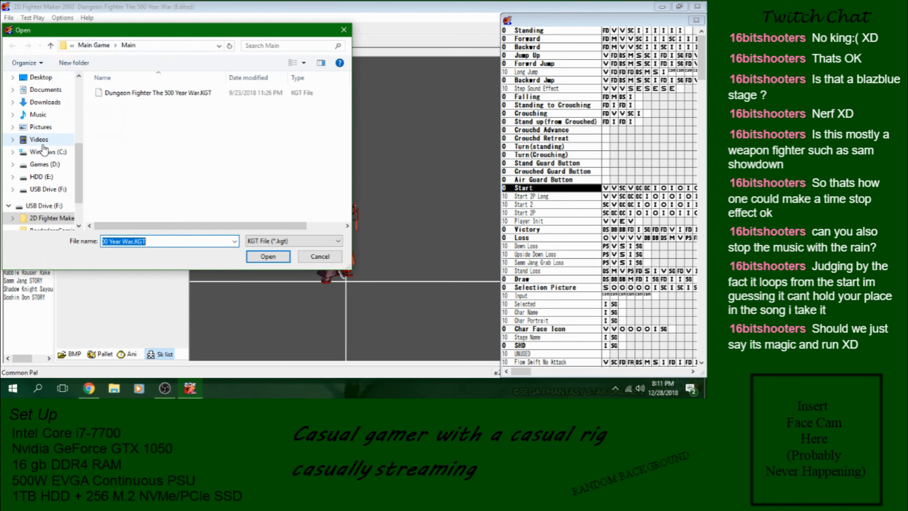
left_click(40, 77)
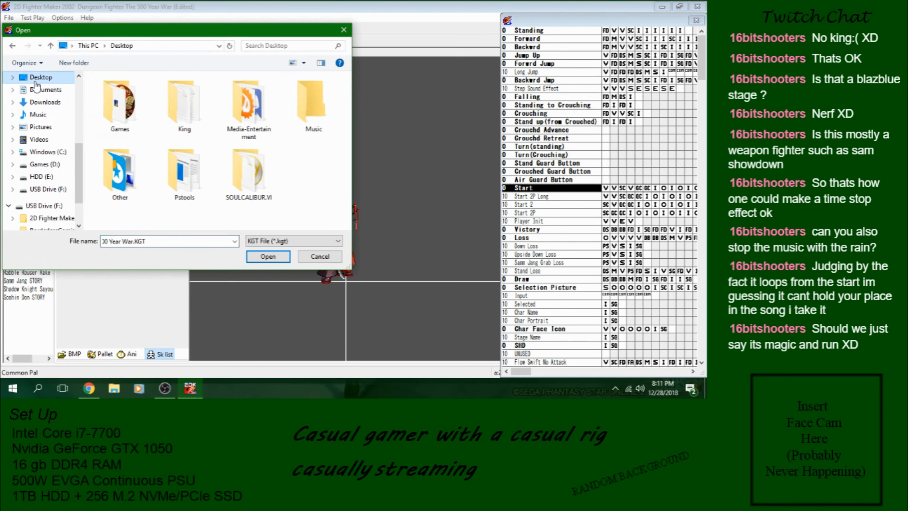
double_click(244, 129)
double_click(140, 94)
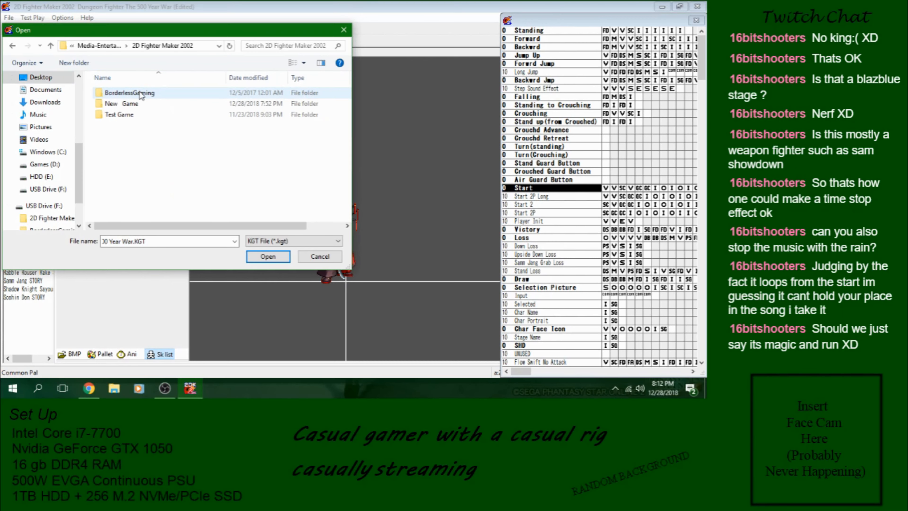
double_click(129, 103)
double_click(137, 94)
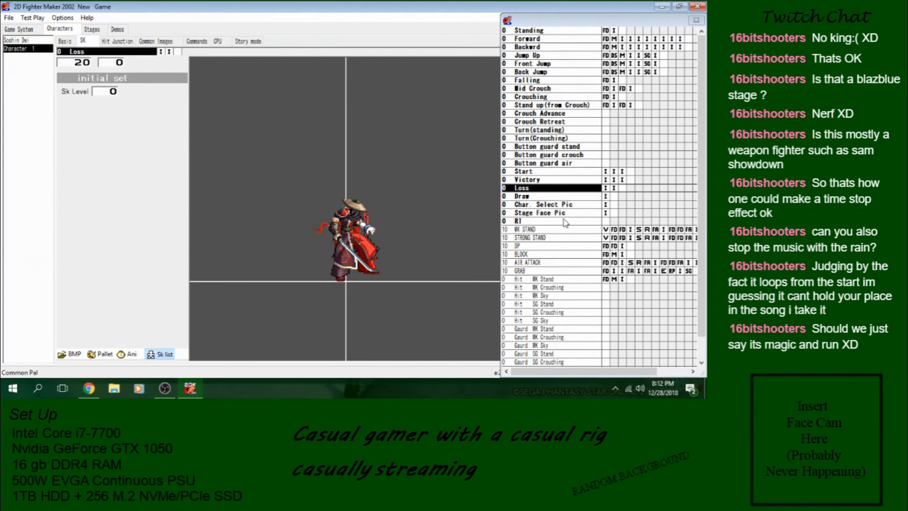
Step: Add a new skill named "2P Start" between Start and Victory in Character 1's skill list
left_click(545, 173)
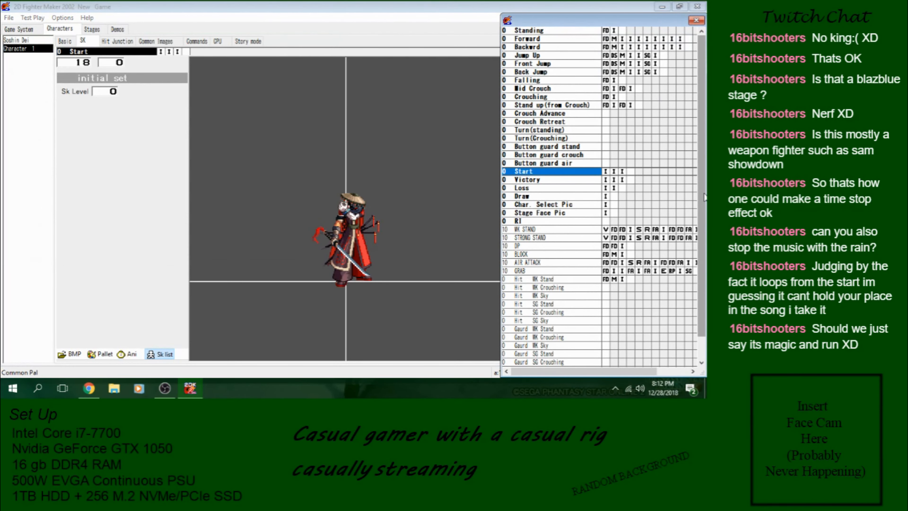
left_click_drag(703, 194, 690, 150)
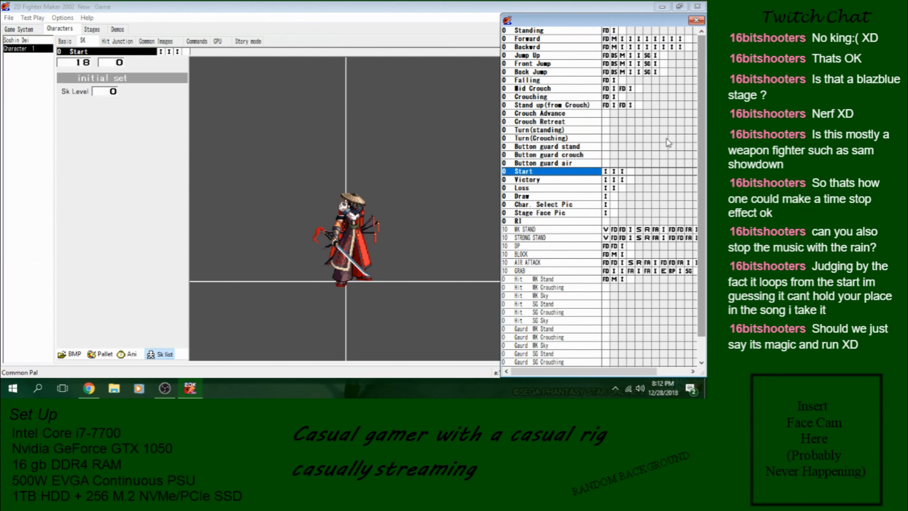
left_click(552, 180)
right_click(552, 179)
left_click(568, 185)
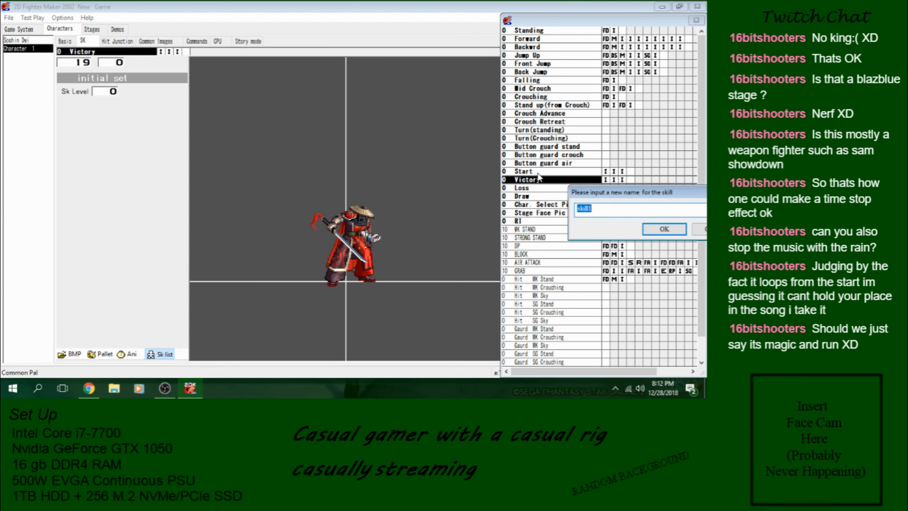
type("2P Starty")
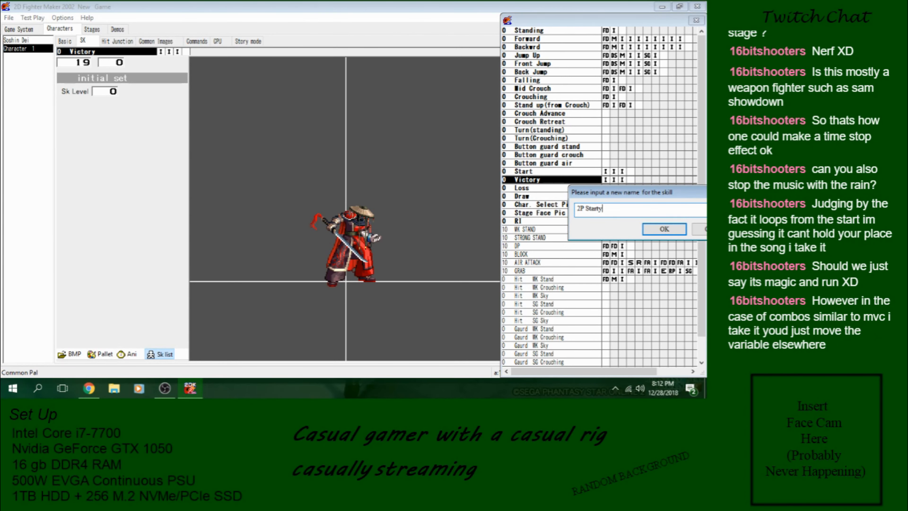
key("BackSpace")
key("Return")
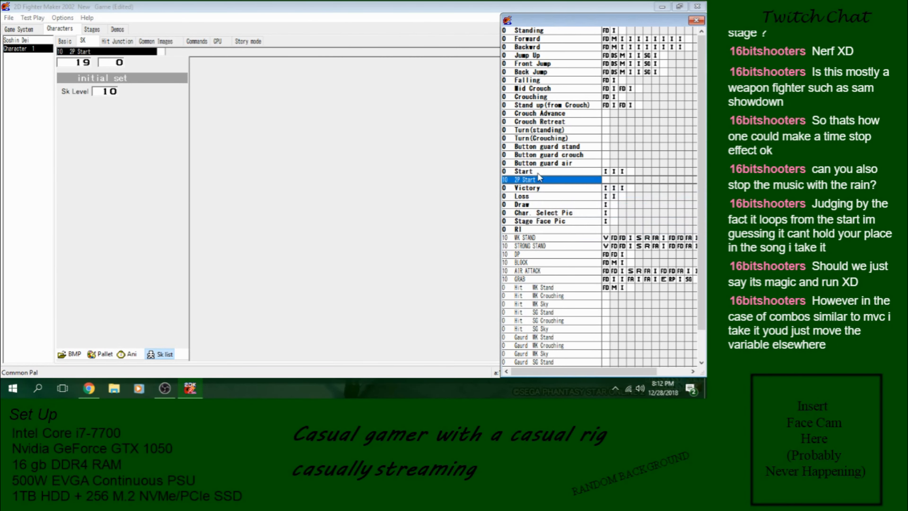
Step: Look at the first image block of Character 1's Start script and the new 2P Start skill
left_click(538, 173)
left_click(541, 178)
left_click(606, 171)
right_click(607, 172)
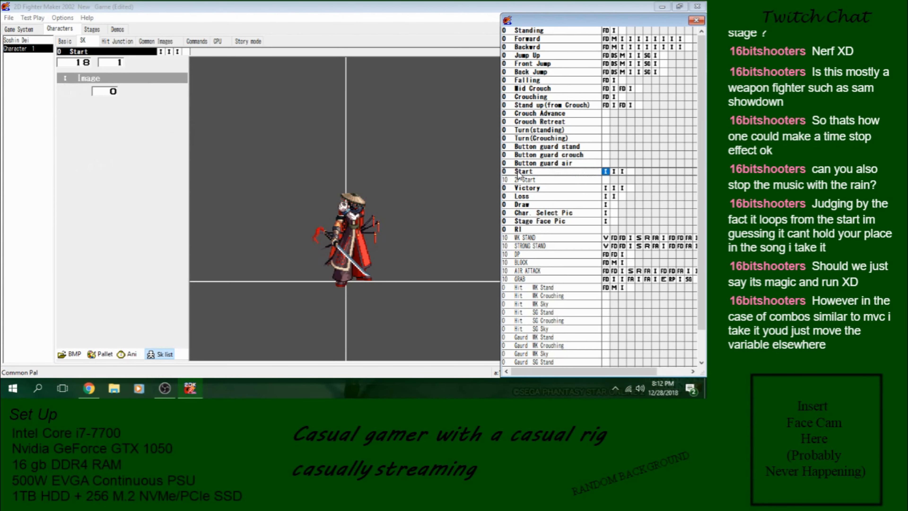
left_click(525, 179)
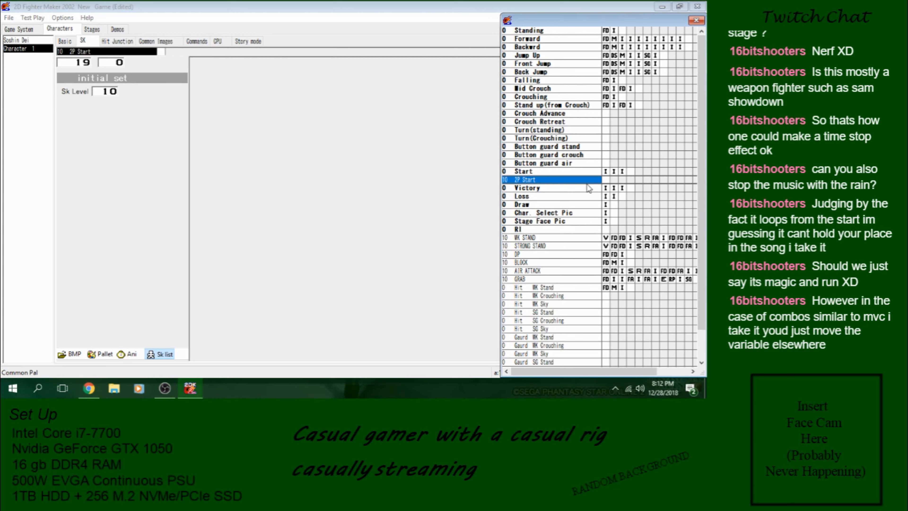
Step: Add a new skill named "Player Init" between 2P Start and Victory
right_click(575, 190)
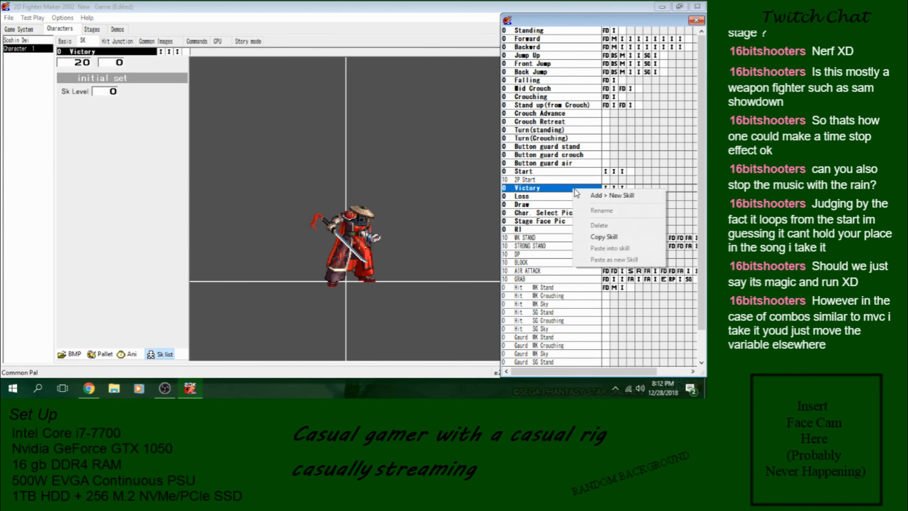
left_click(608, 195)
type("Player")
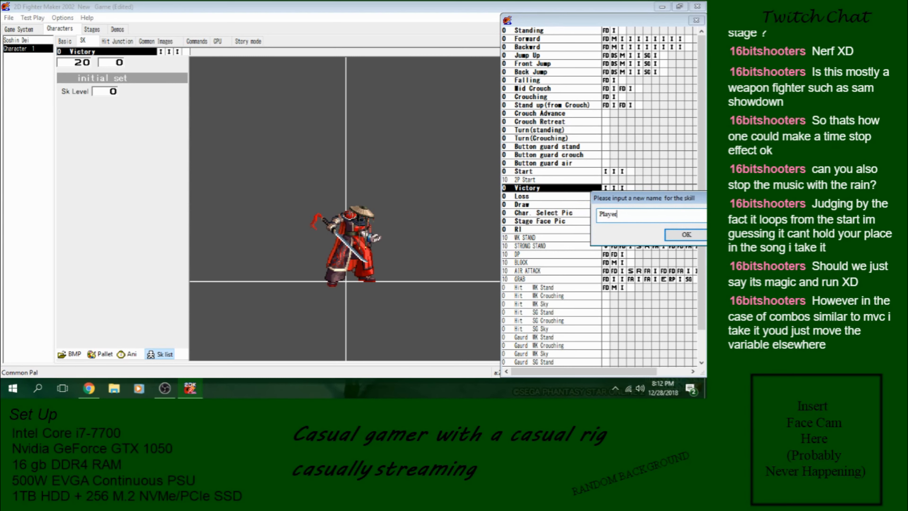
type(" INI")
key("BackSpace")
key("BackSpace")
type("nit")
key("Return")
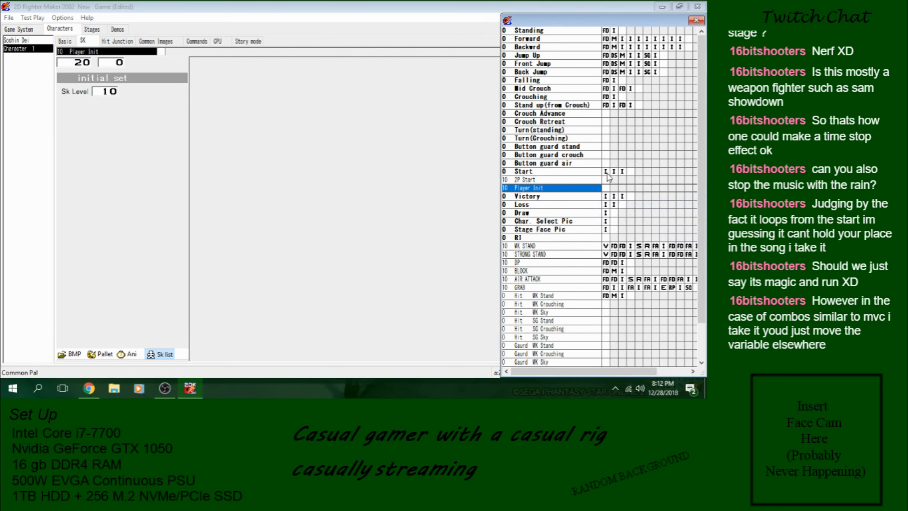
left_click(290, 13)
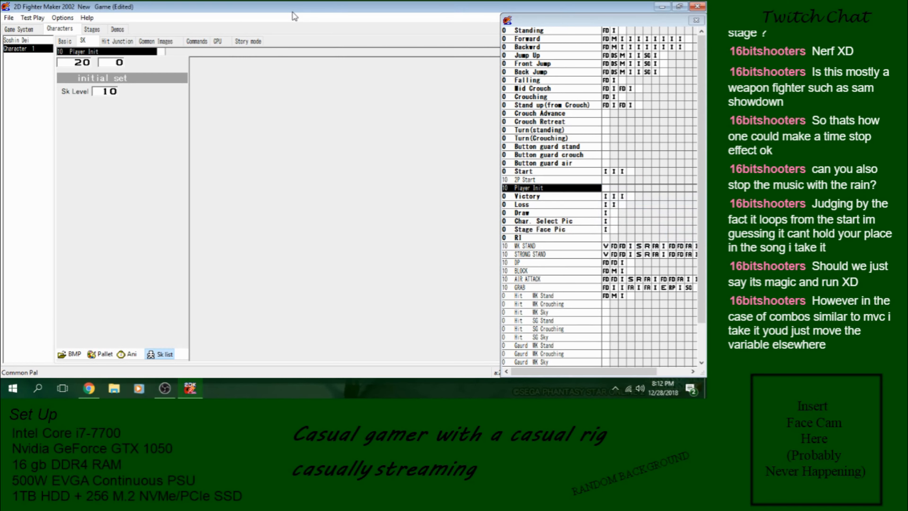
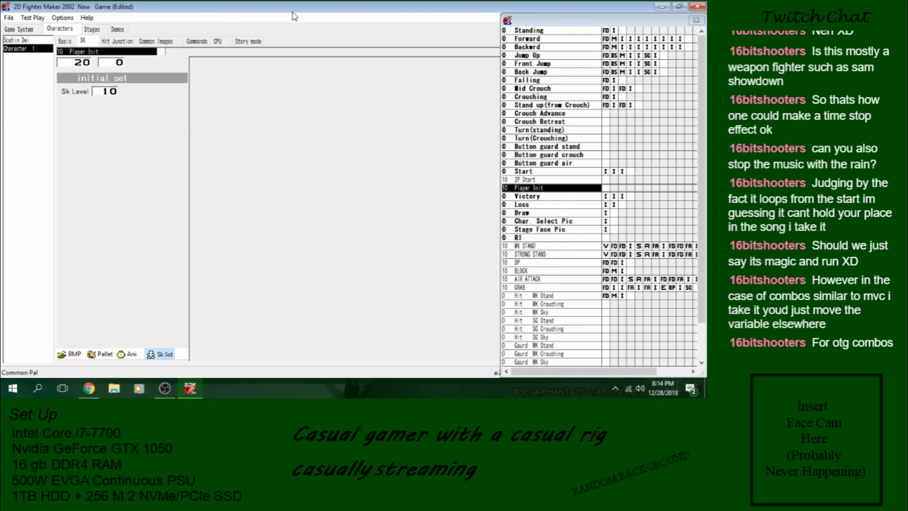
Step: Switch to the Soshin Dei character and examine the call block in its Get Up script
left_click(16, 40)
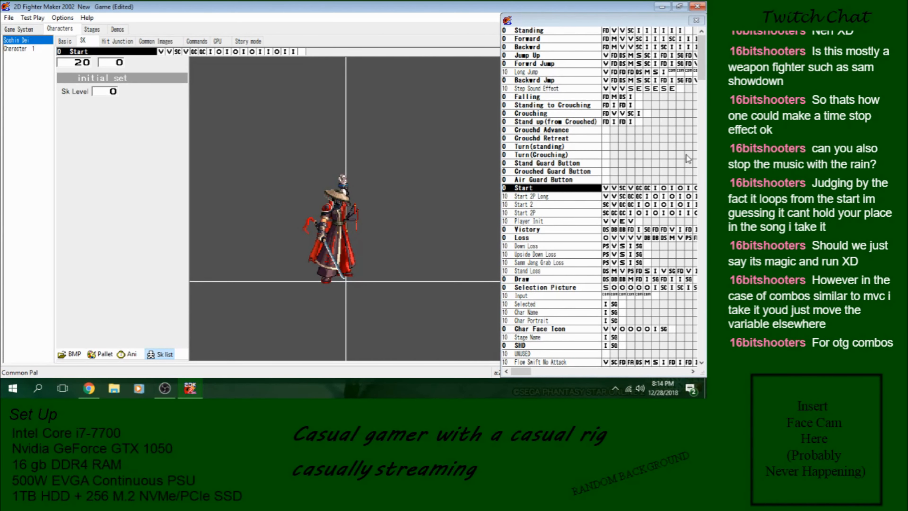
left_click(701, 89)
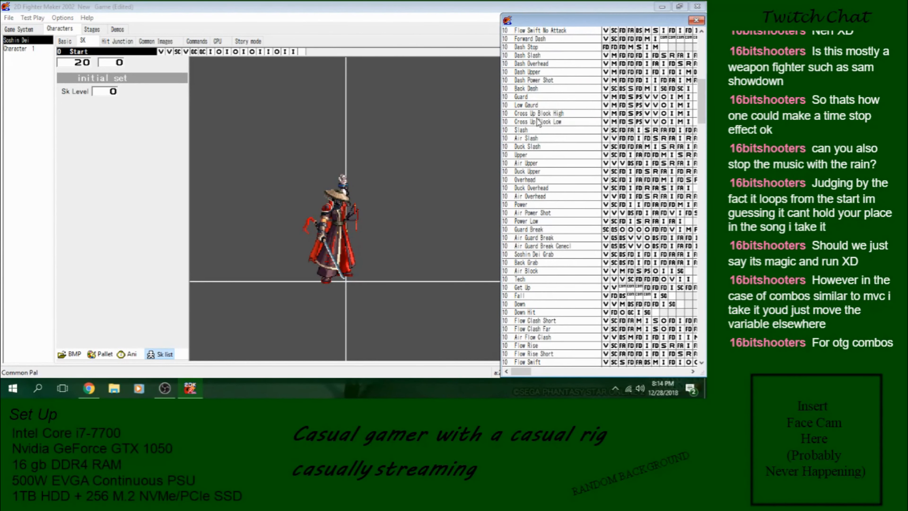
left_click(539, 113)
left_click(548, 287)
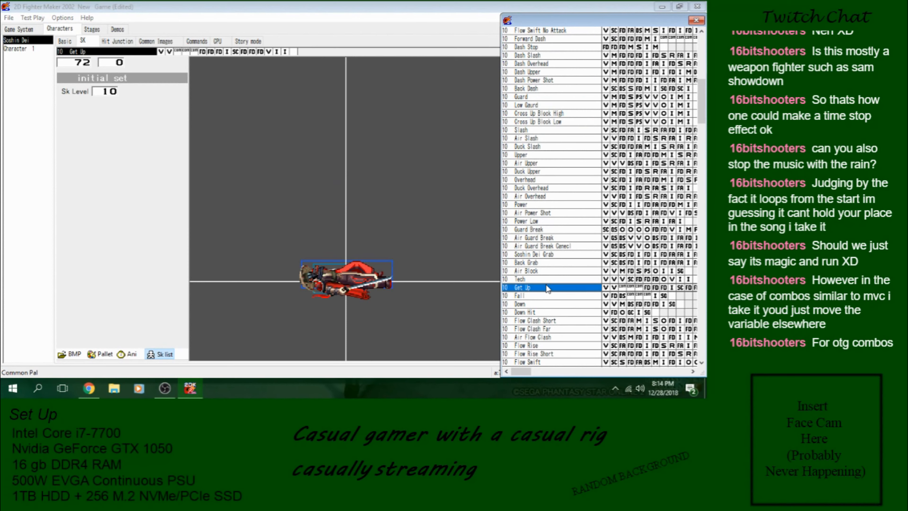
left_click(236, 52)
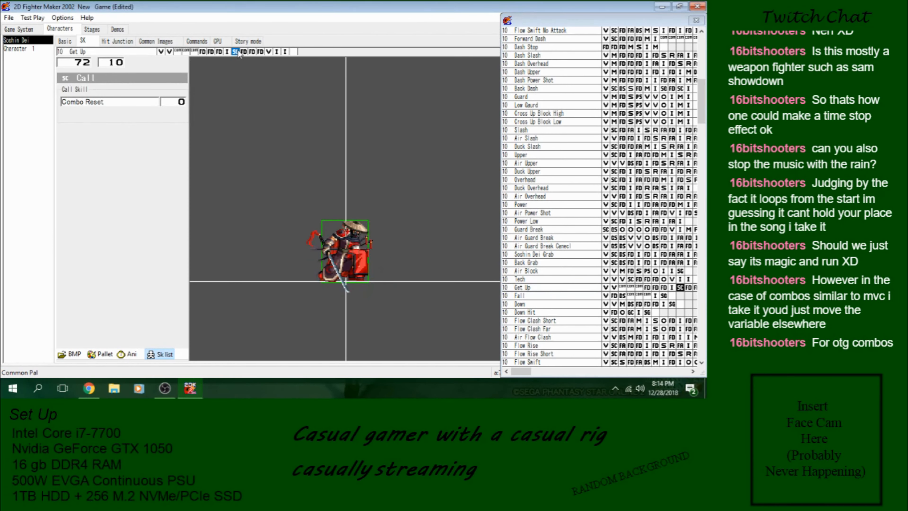
Step: Examine the defense blocks and the lying-down image block that precede the Combo Reset call in the Get Up script
left_click(228, 52)
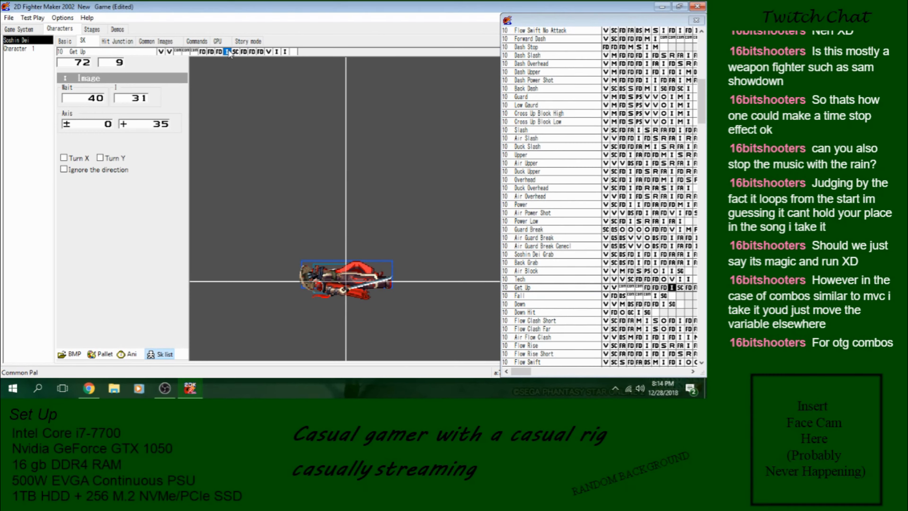
left_click(218, 51)
left_click(203, 52)
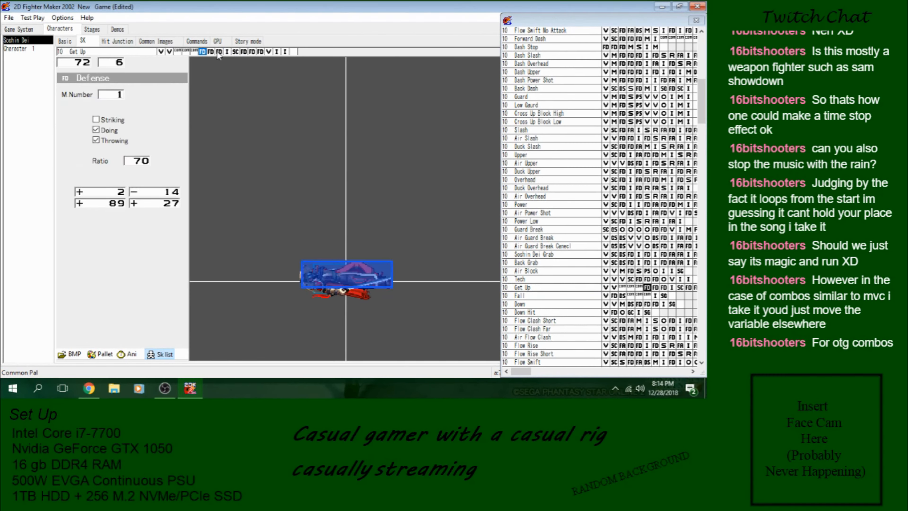
left_click(212, 51)
left_click(219, 52)
left_click(210, 52)
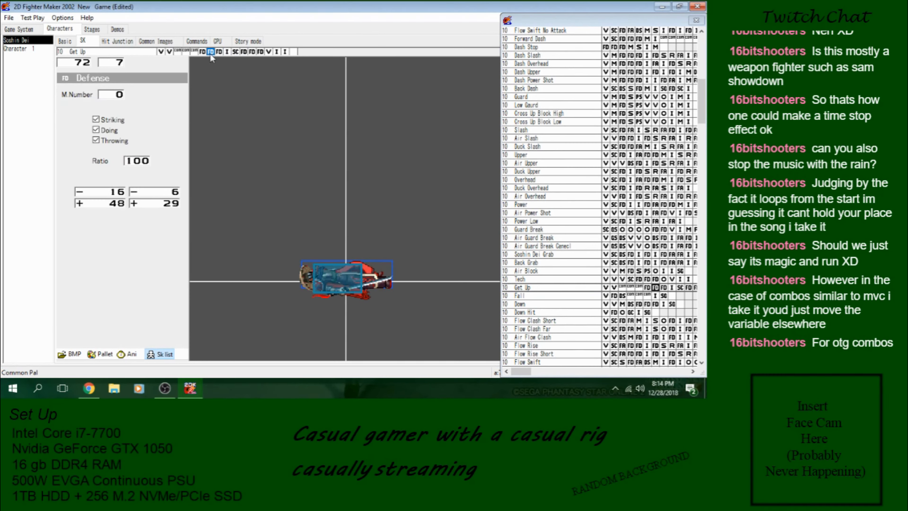
left_click(219, 52)
left_click(226, 51)
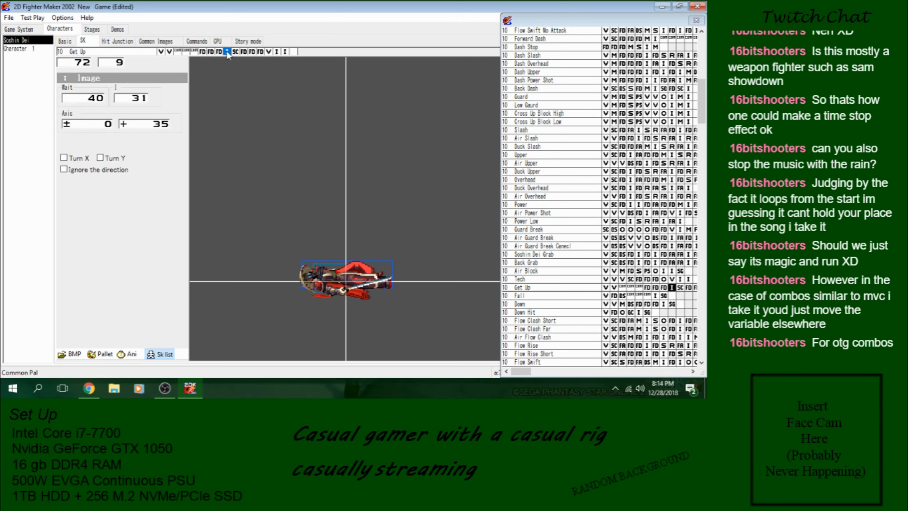
left_click(234, 51)
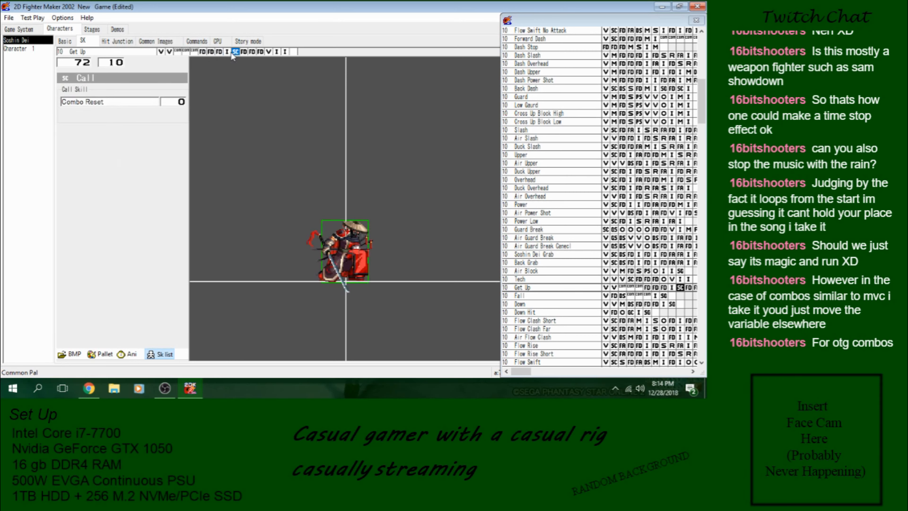
left_click(226, 52)
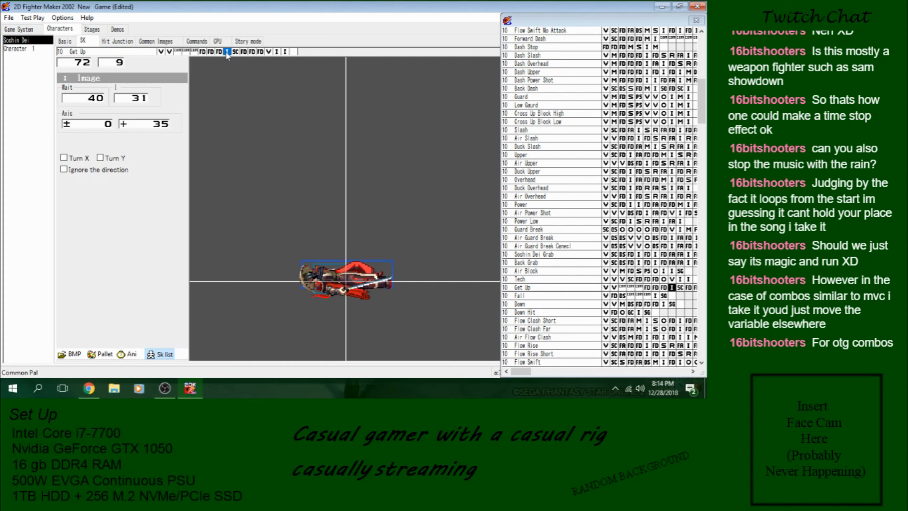
left_click(236, 52)
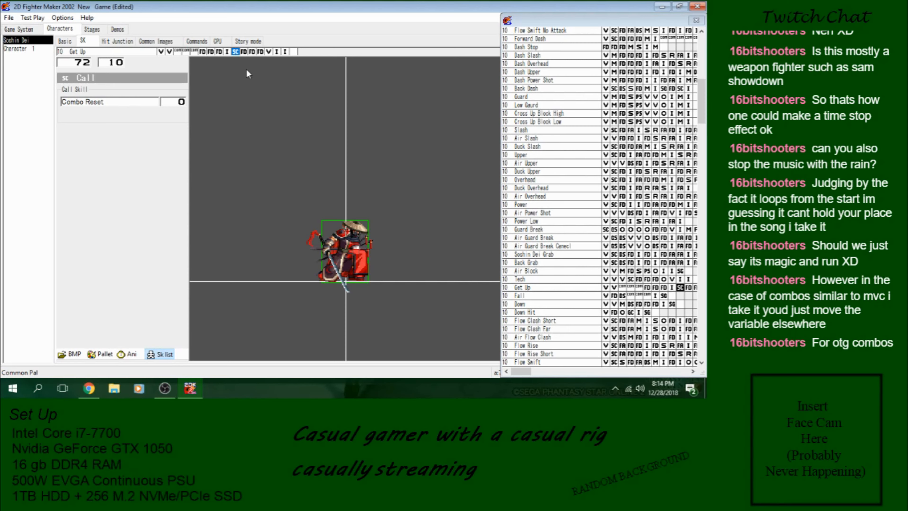
Step: Compare Get Up's last variable block and final rising image blocks with its lying-down image block
left_click(276, 51)
left_click(285, 51)
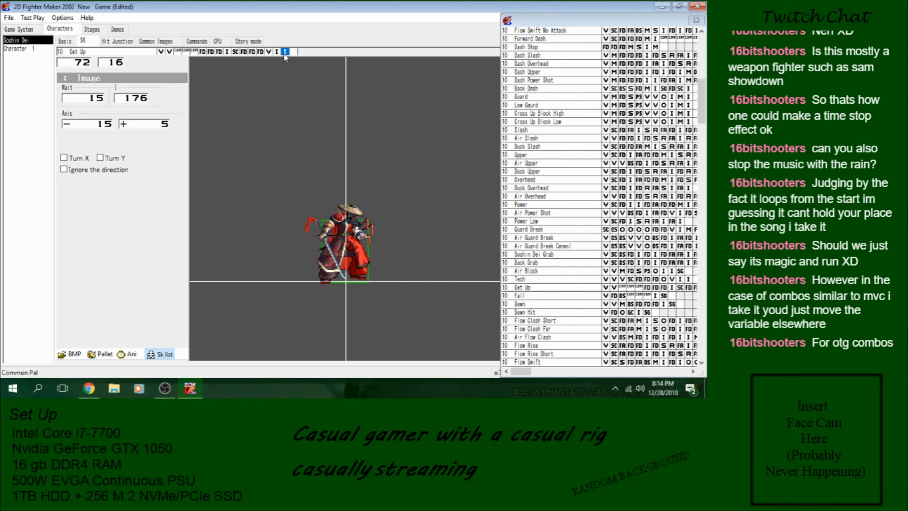
left_click(269, 52)
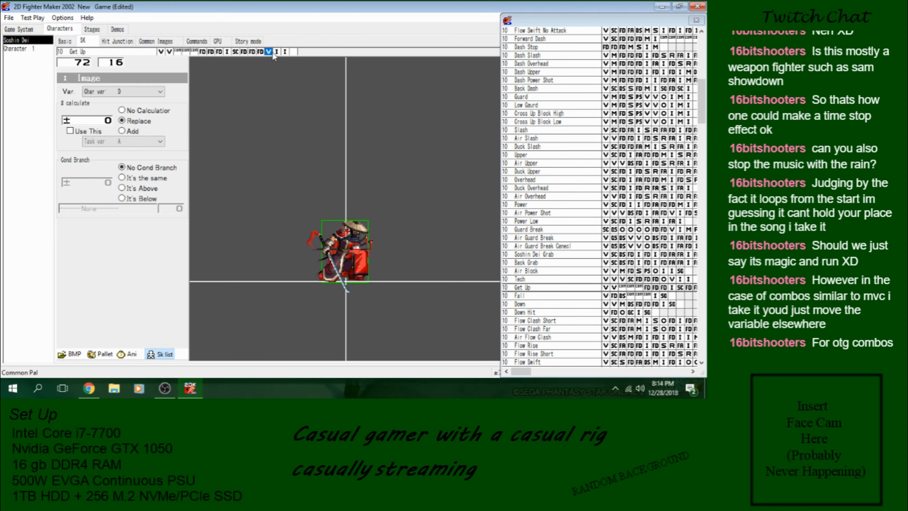
left_click(274, 53)
left_click(228, 52)
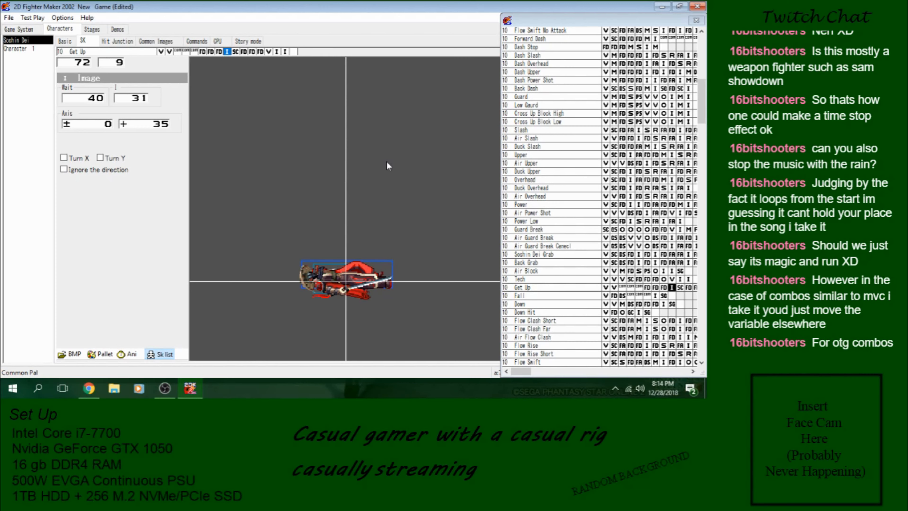
left_click(276, 52)
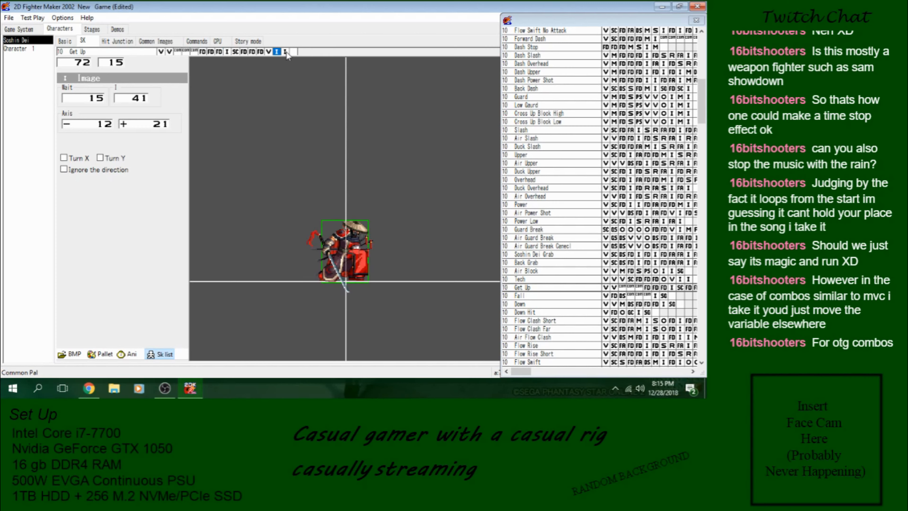
left_click(227, 52)
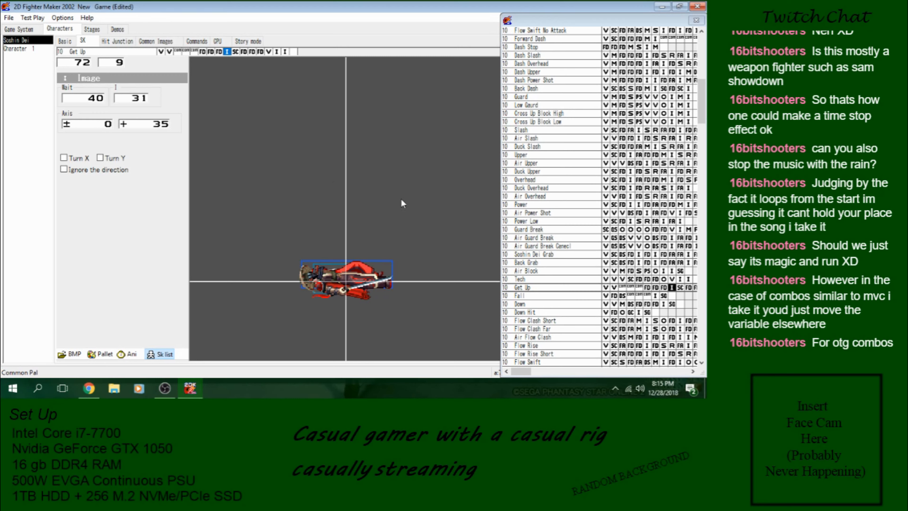
Step: Review where the Combo Reset call sits in Get Up relative to the lying-down image block
left_click(577, 288)
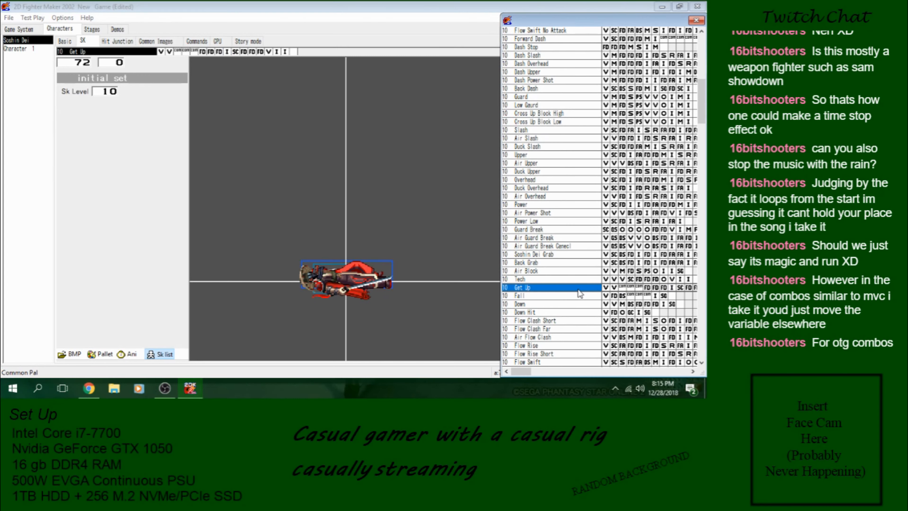
left_click(672, 288)
left_click(679, 287)
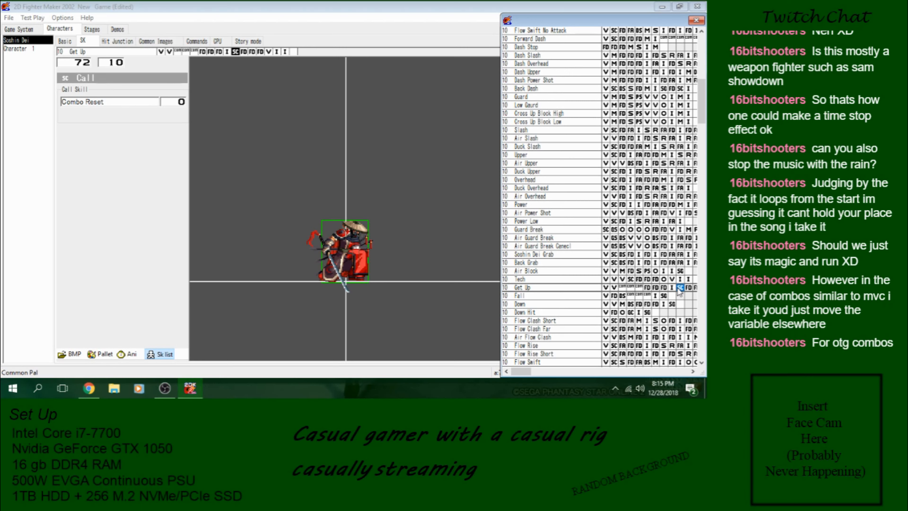
left_click(560, 288)
left_click(670, 288)
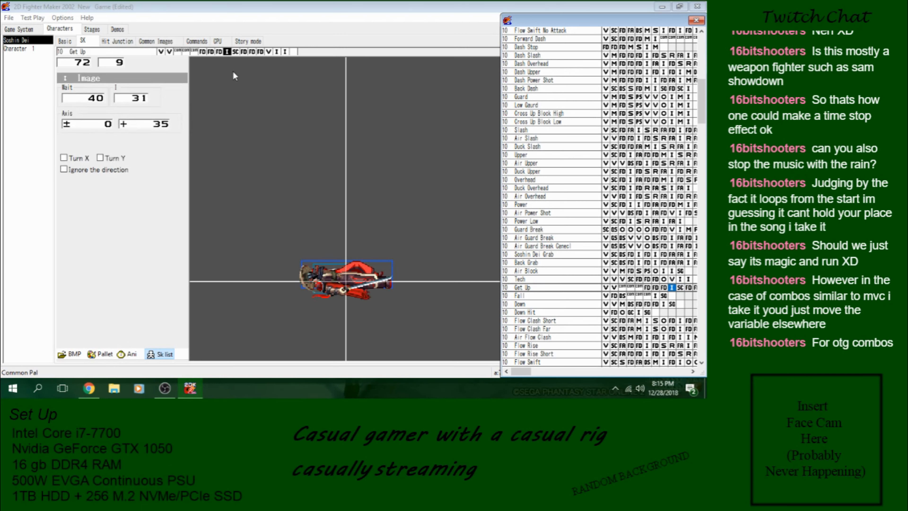
left_click(235, 51)
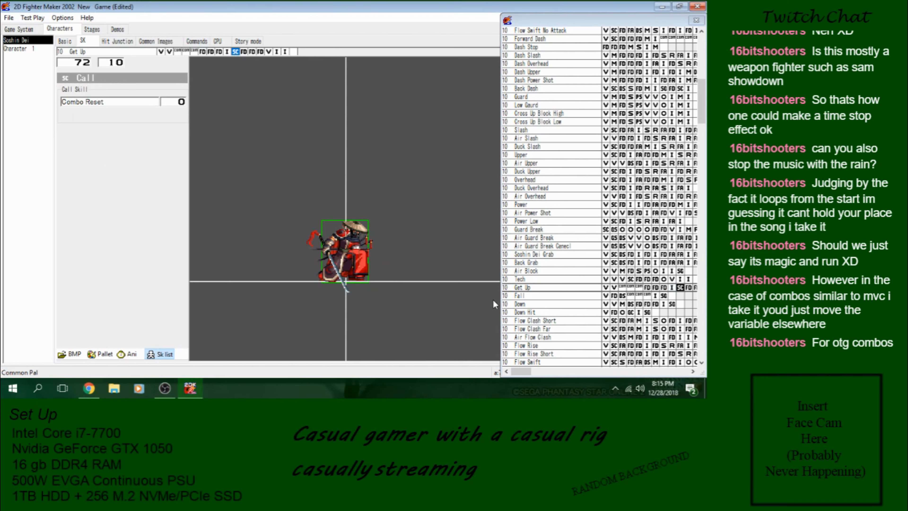
Step: Find the Tech skill near Down and examine its Combo Reset call and final image blocks
left_click_drag(702, 110, 700, 133)
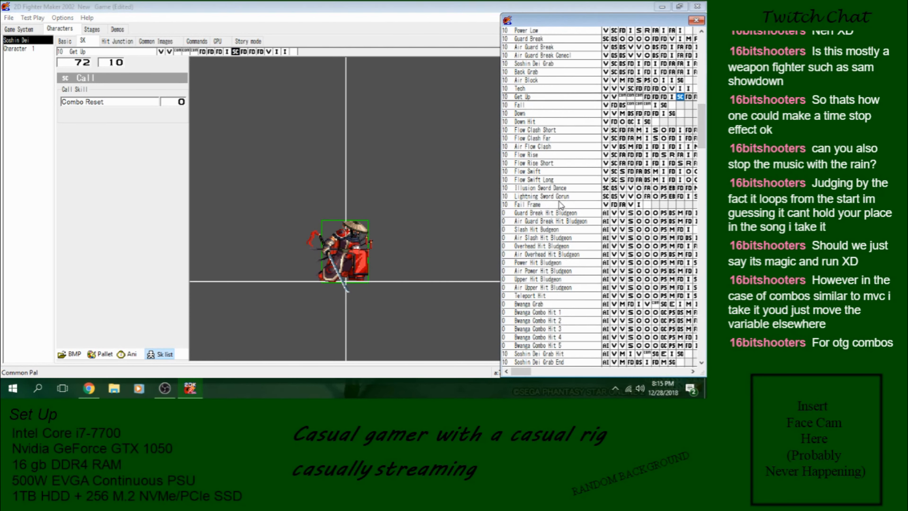
left_click(557, 114)
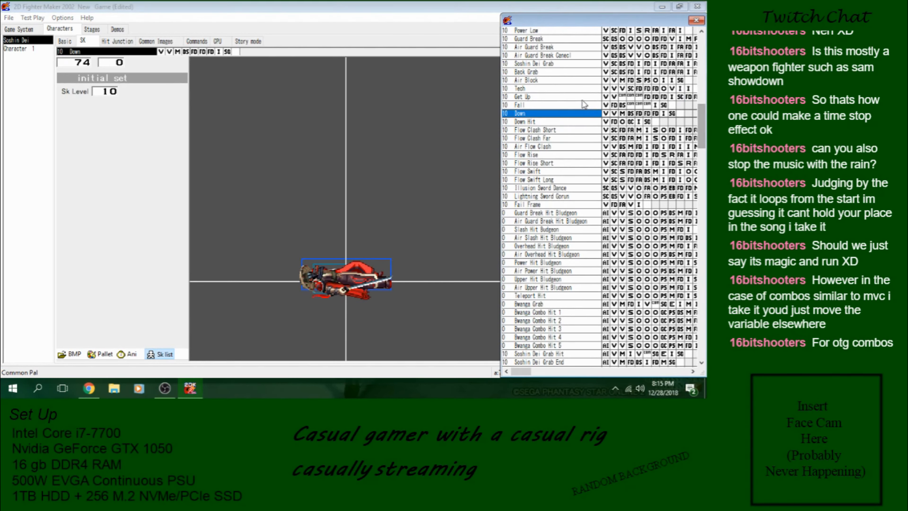
left_click(576, 90)
left_click(630, 88)
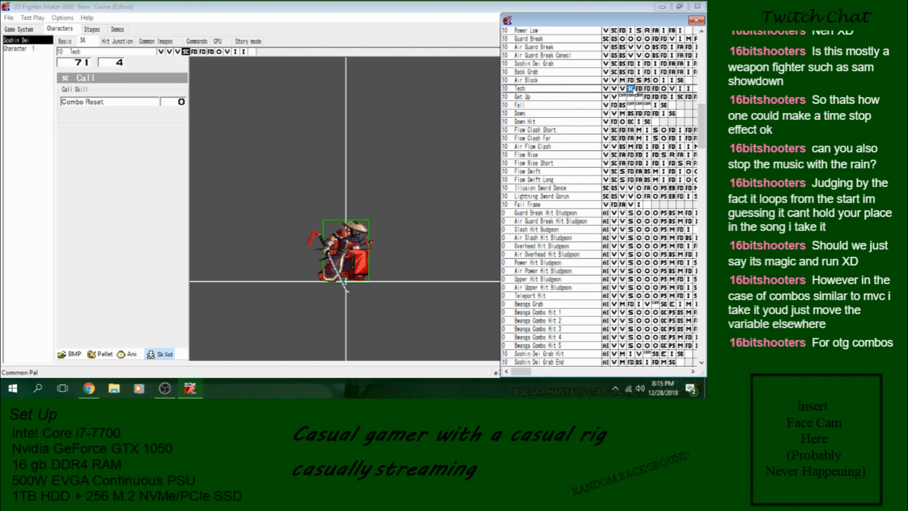
left_click(143, 53)
left_click(190, 54)
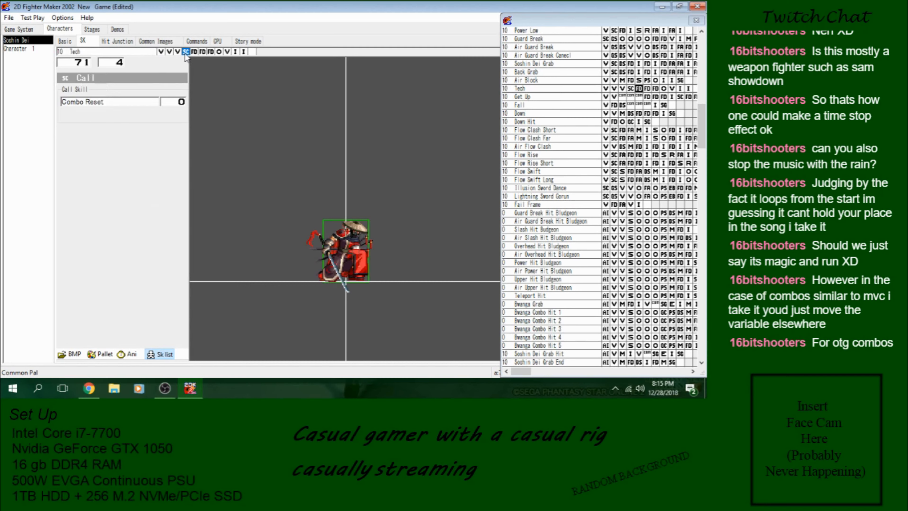
left_click(235, 51)
left_click(244, 51)
Step: Play the Tech skill's animation preview and close it
left_click(127, 354)
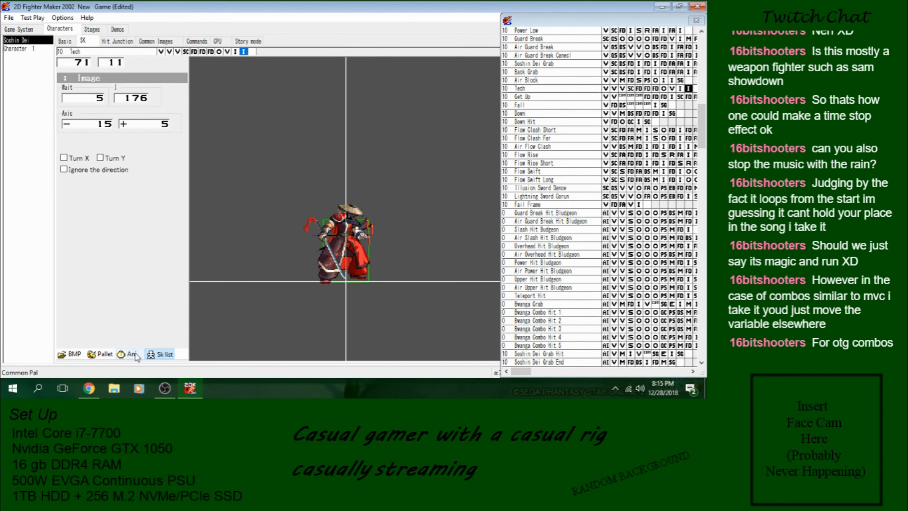
left_click_drag(241, 235, 265, 212)
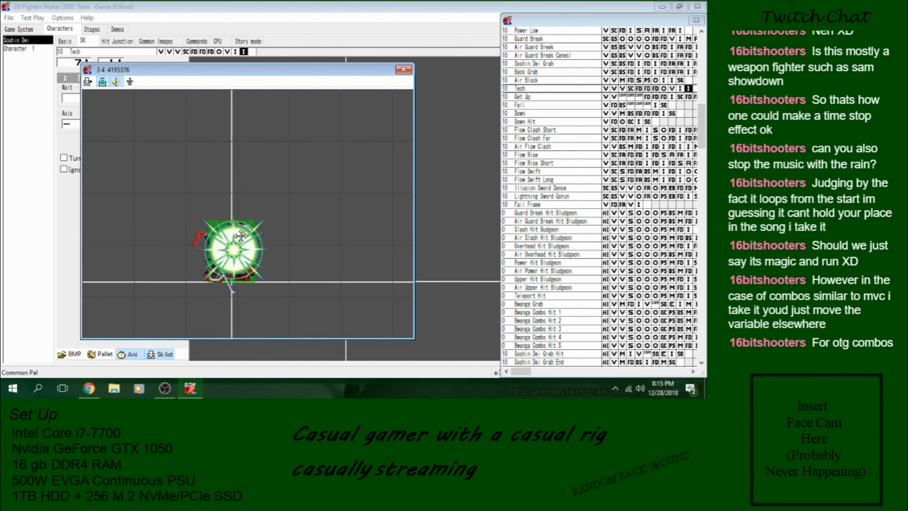
left_click(403, 69)
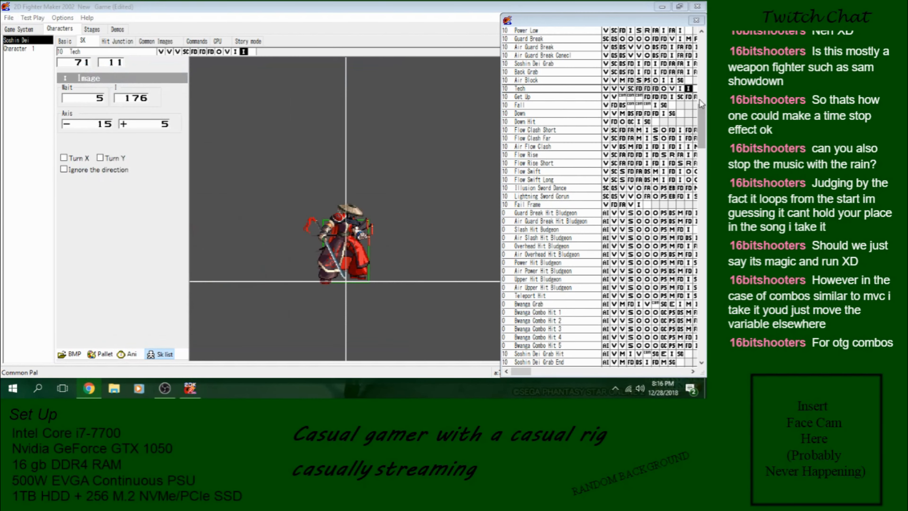
Step: Look at the command divergence blocks in the Aganzo Grab Hit and Biyan Grab scripts
left_click_drag(701, 114, 704, 181)
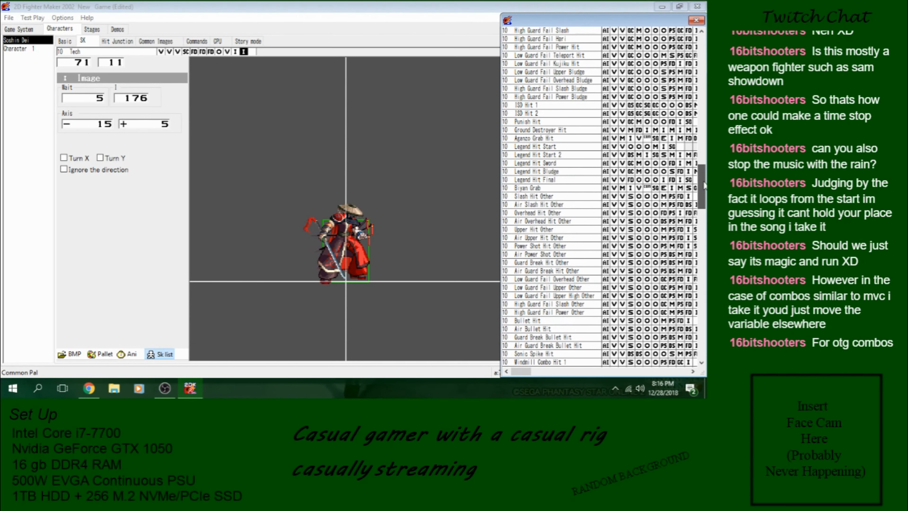
left_click(648, 139)
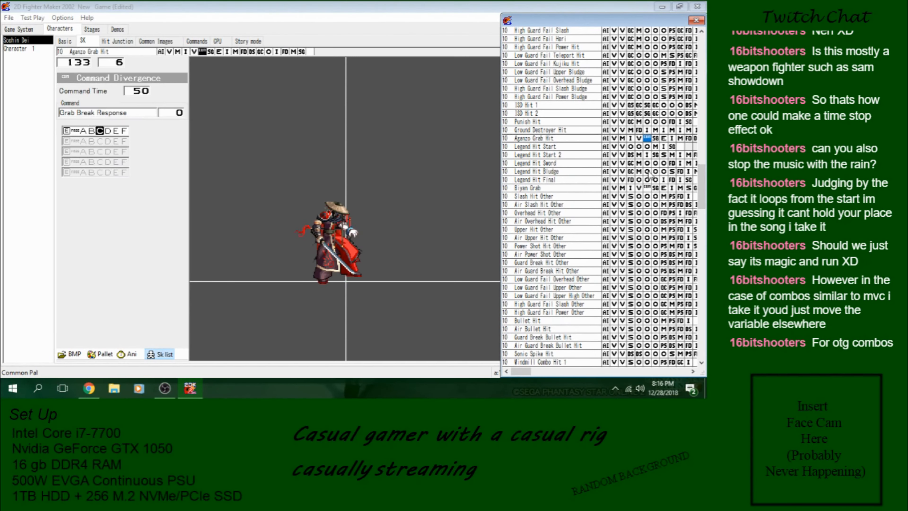
left_click(646, 188)
Step: Preview the animations of the Back Tech, Neutral Tech and Forward Tech skills one after another
left_click_drag(702, 189, 692, 240)
left_click(528, 164)
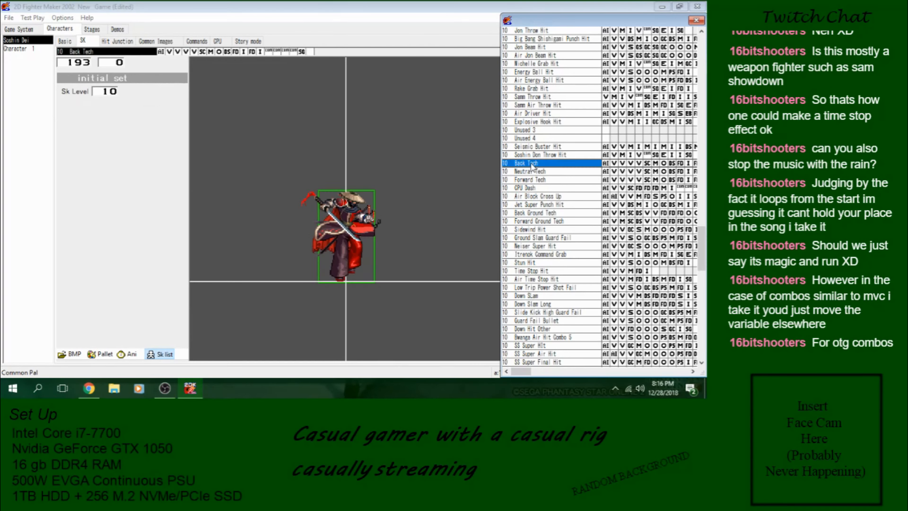
left_click(136, 353)
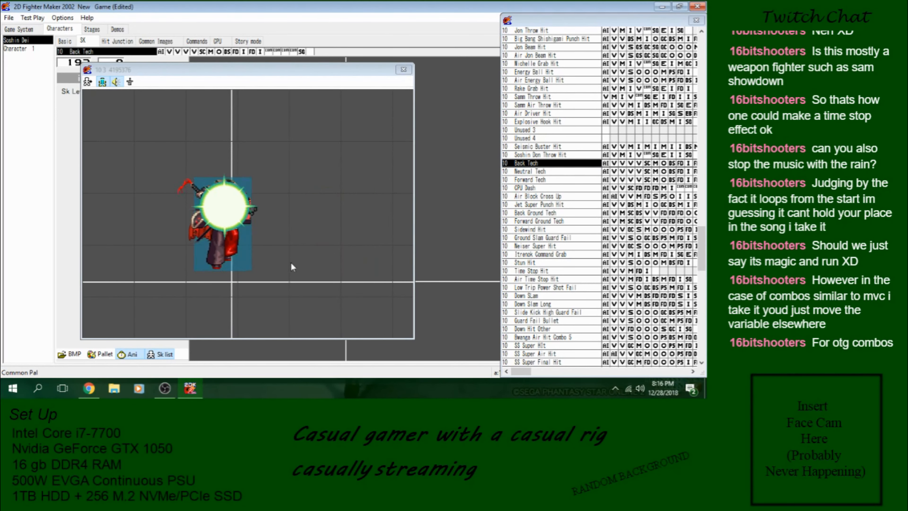
left_click(404, 70)
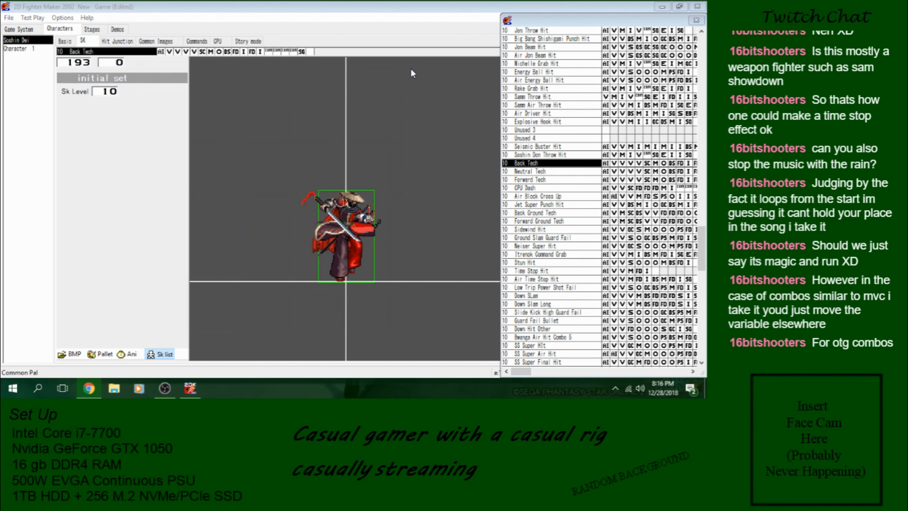
left_click(541, 170)
left_click(126, 353)
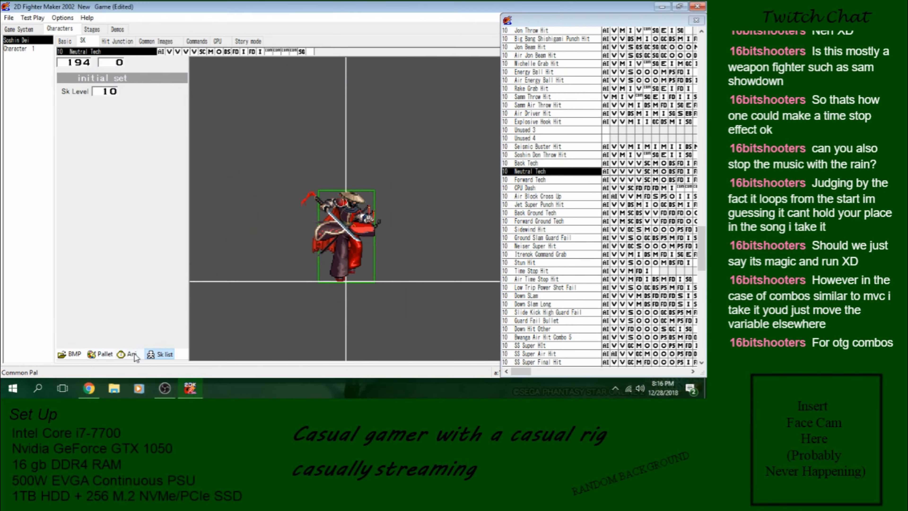
left_click(402, 70)
left_click(555, 180)
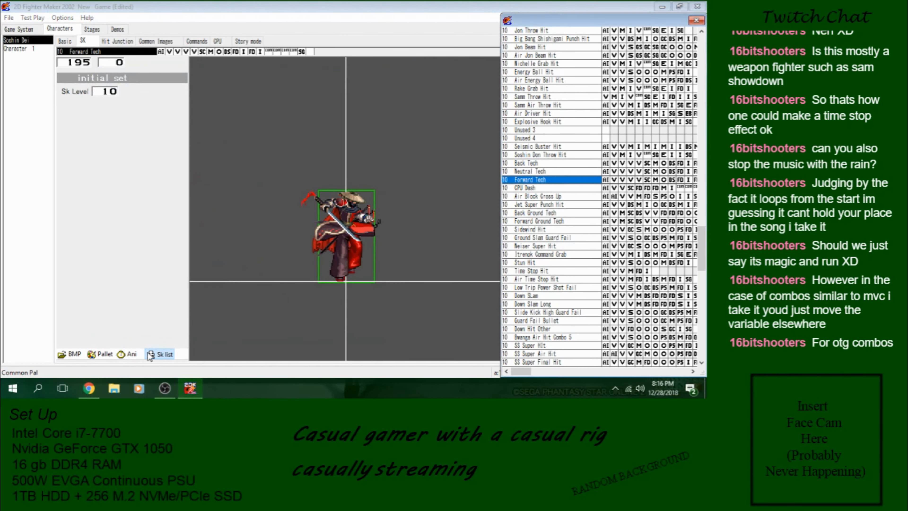
left_click(125, 353)
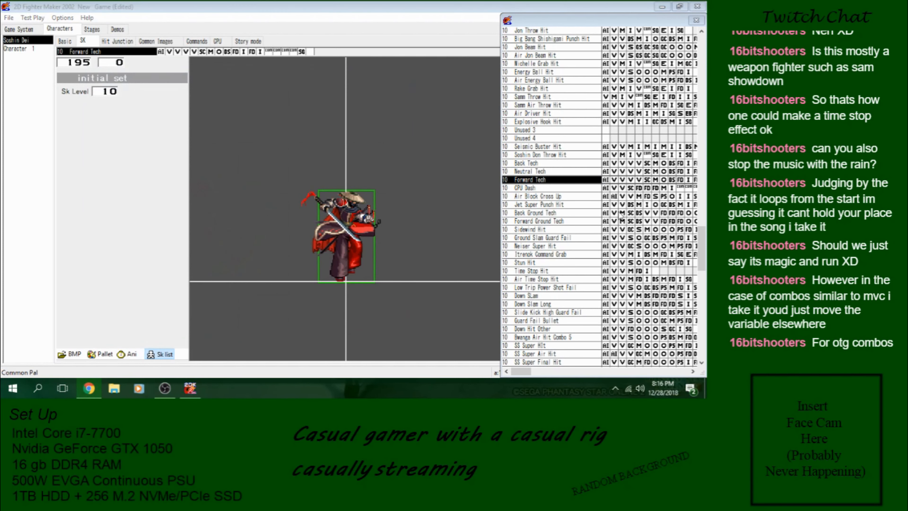
Step: Check the skill call block in the Back Tech, Neutral Tech and Forward Tech scripts
left_click(573, 170)
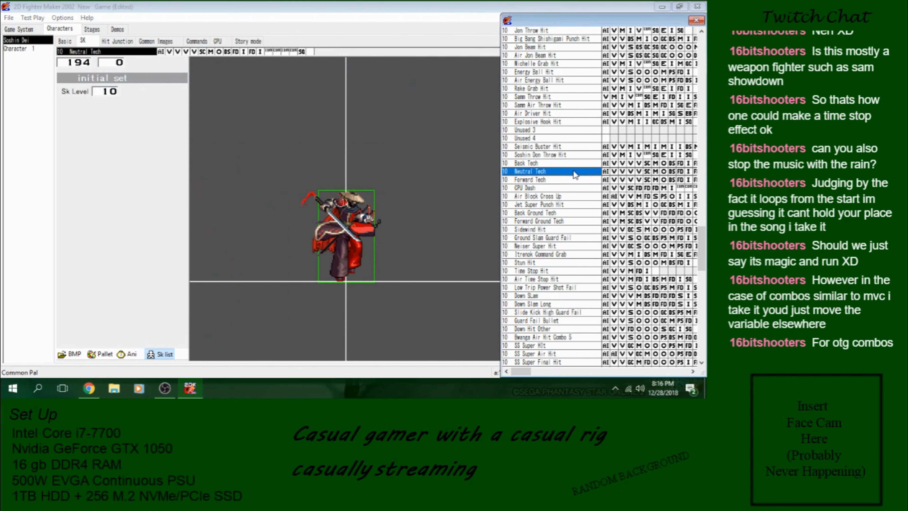
left_click(572, 166)
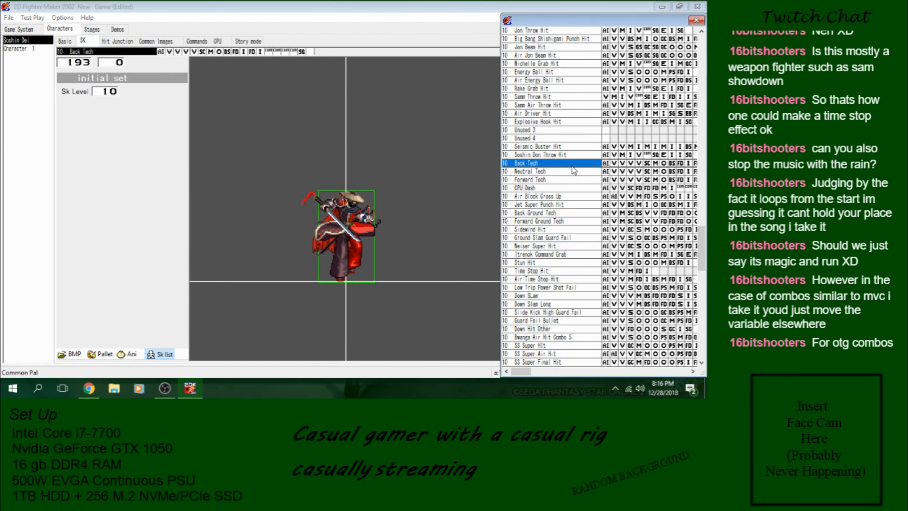
left_click(646, 163)
left_click(647, 171)
left_click(647, 179)
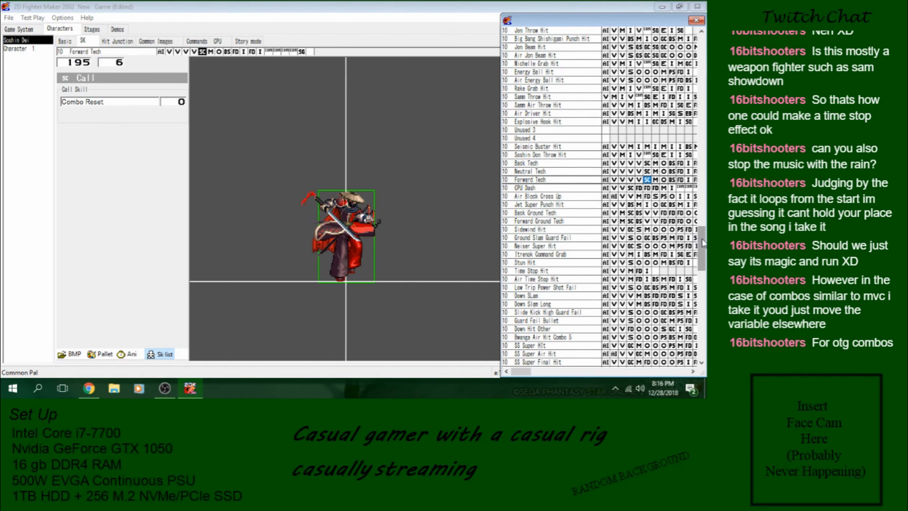
left_click_drag(702, 238, 706, 111)
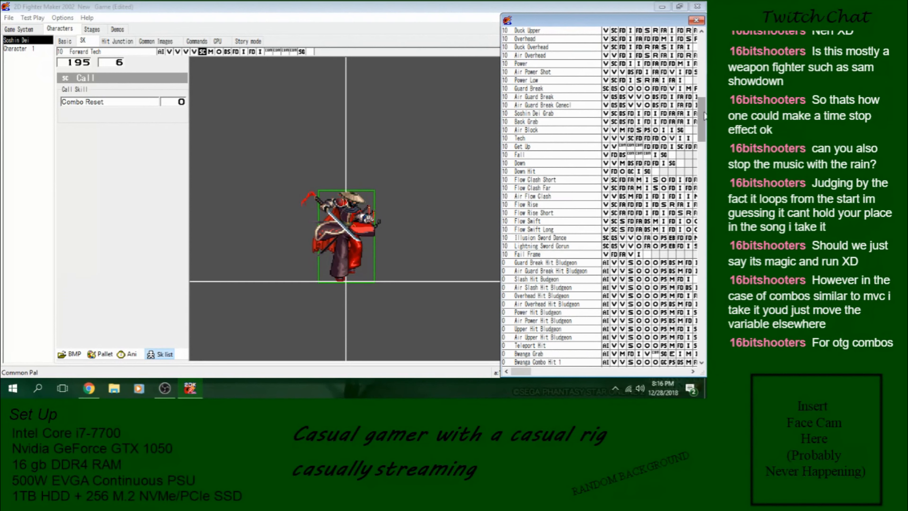
Step: Examine the image and skill call blocks in the Get Up script
left_click(546, 147)
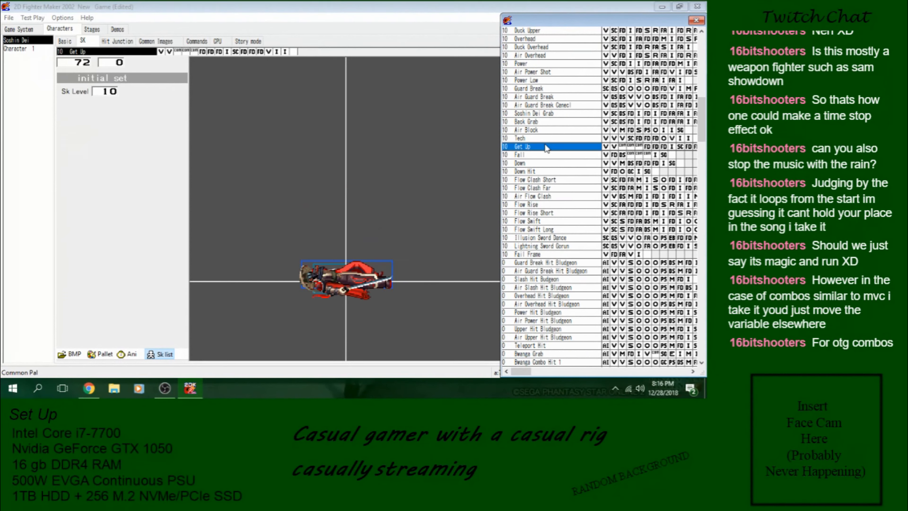
left_click(228, 51)
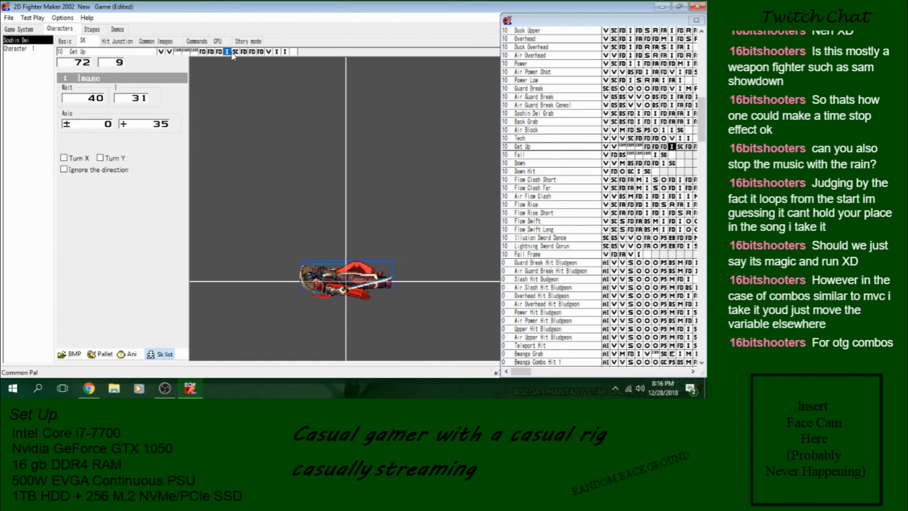
left_click(235, 52)
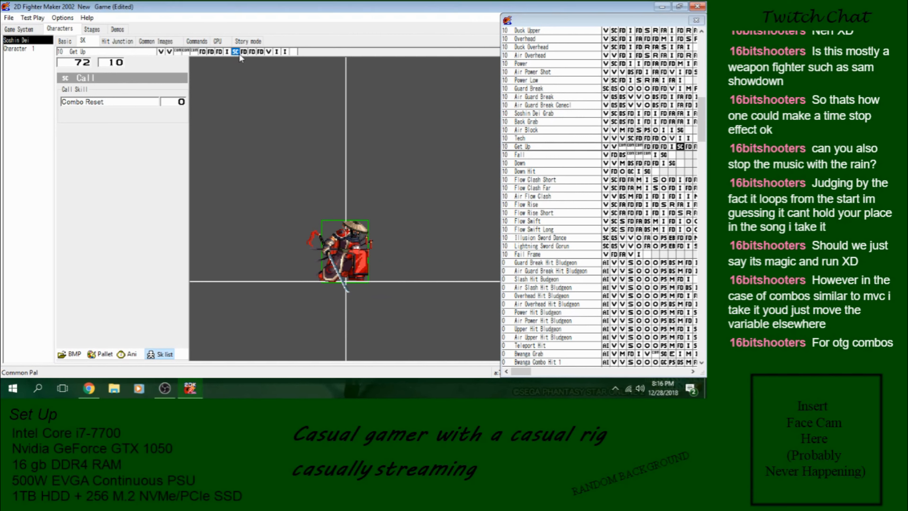
left_click(293, 52)
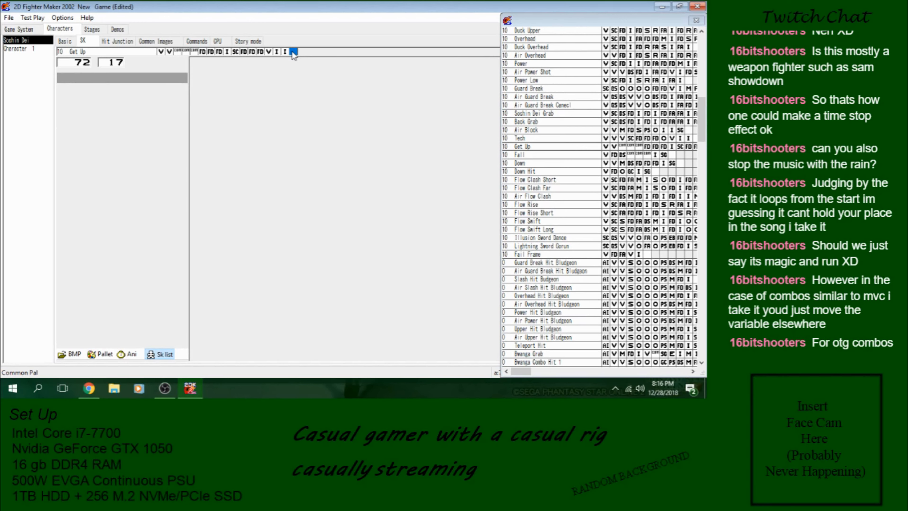
Step: View the Standing skill, and check the variable blocks in the Soshin Dei Grab Hit and Bwanga Combo Hit 5 scripts
left_click(702, 117)
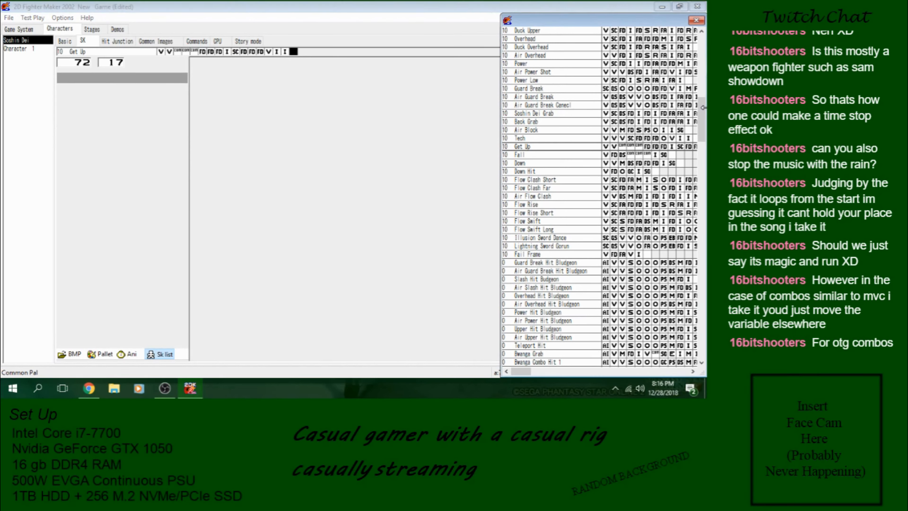
left_click_drag(703, 108, 702, 43)
left_click(543, 31)
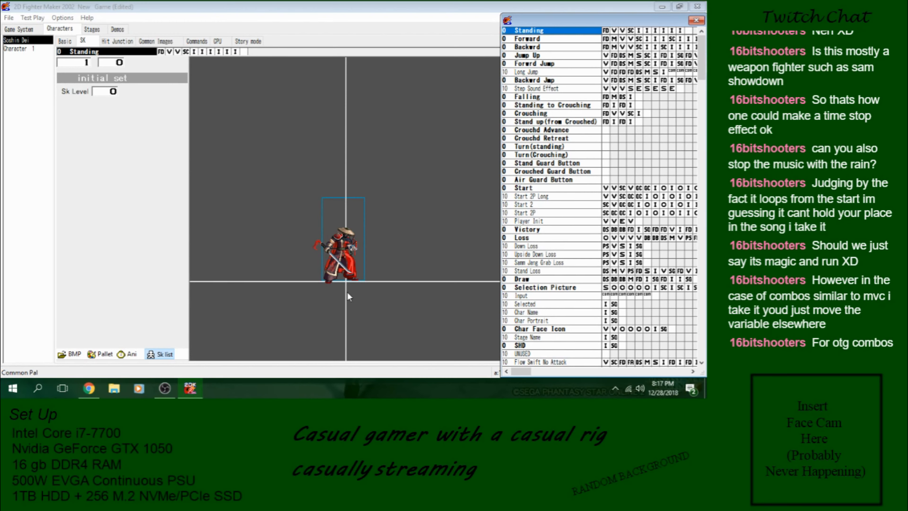
left_click_drag(701, 59, 703, 142)
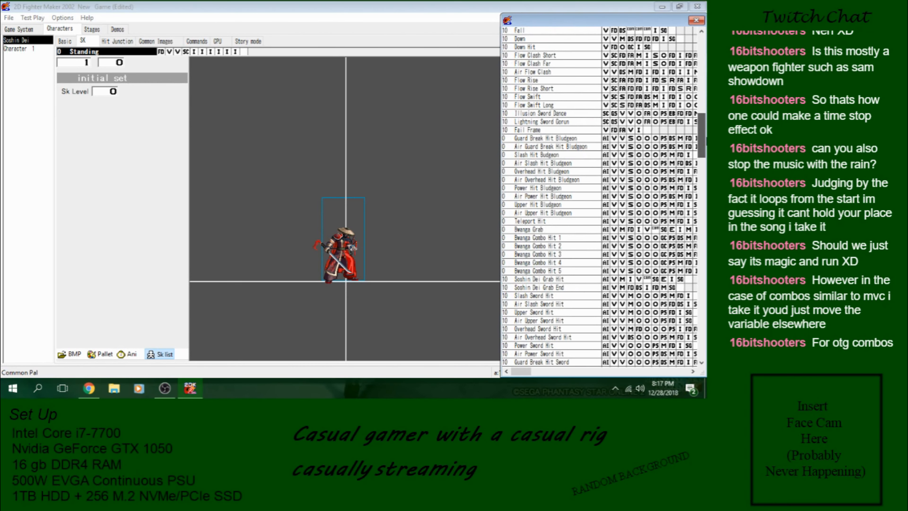
left_click(576, 282)
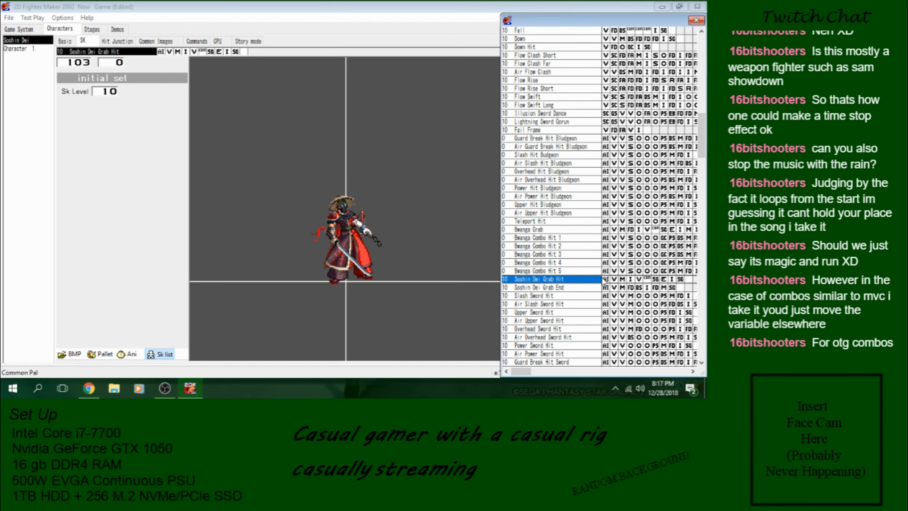
left_click(614, 279)
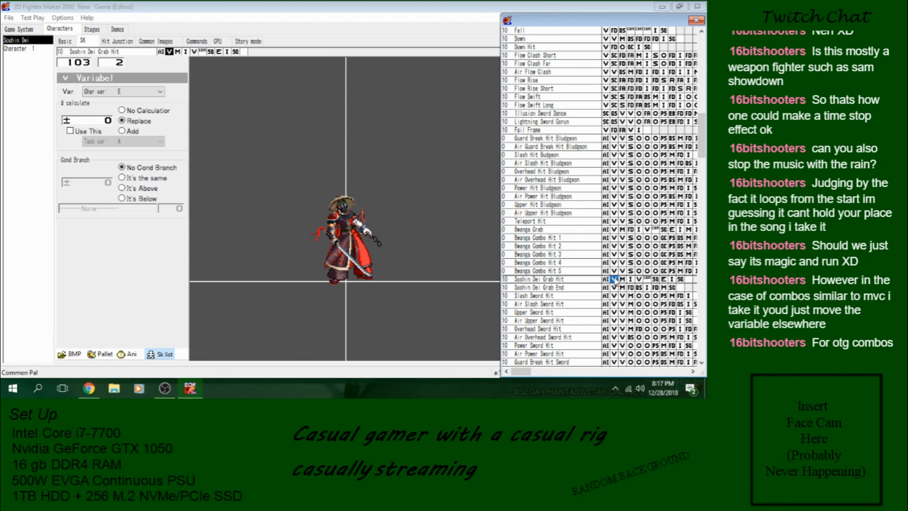
left_click(622, 271)
left_click(613, 271)
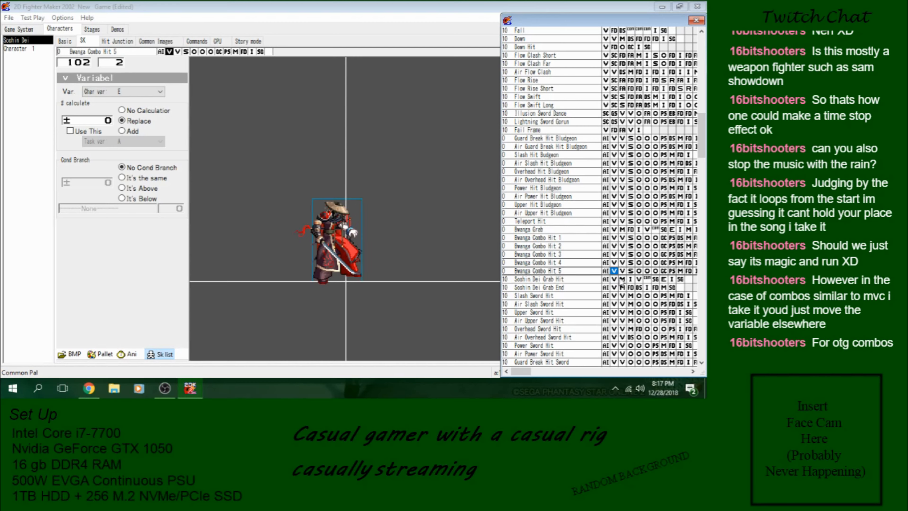
Step: Check the variable reset blocks in the Standing and Forward scripts
left_click_drag(701, 147, 702, 58)
left_click(622, 31)
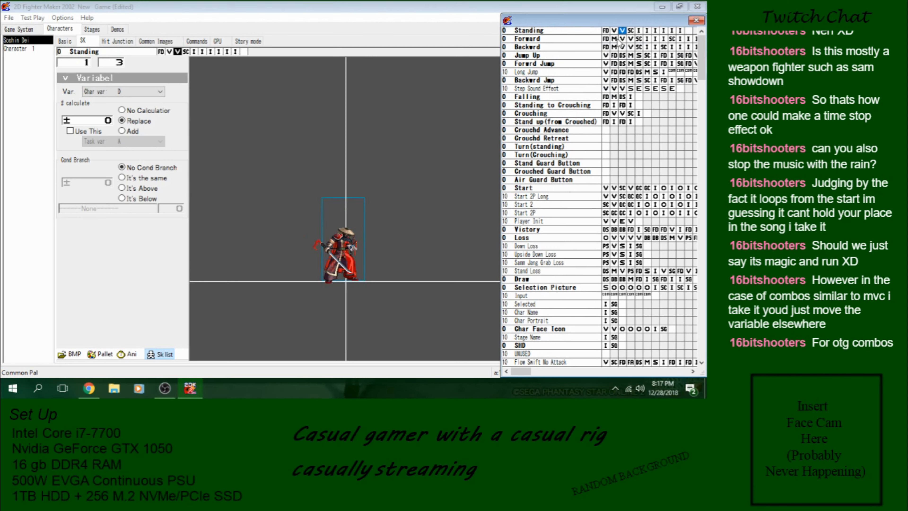
left_click(630, 39)
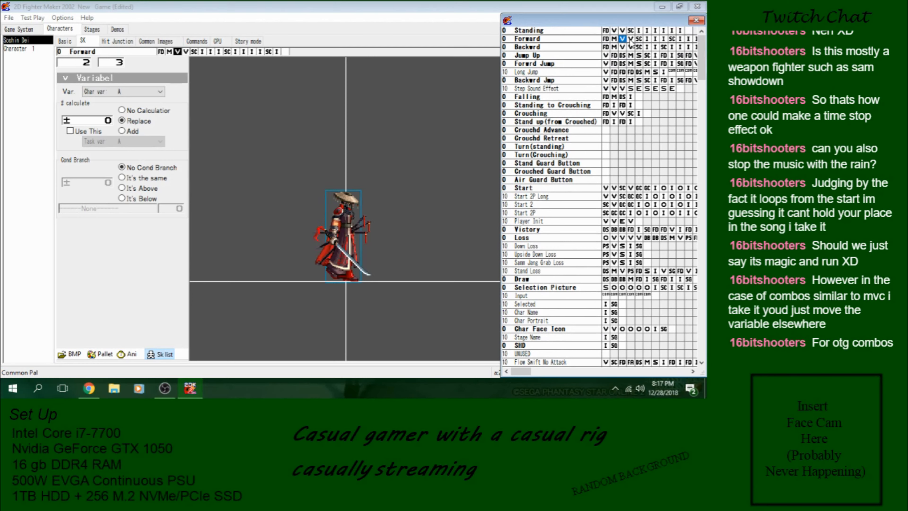
Step: Check the first variable block in the Jump Up, Forwrd Jump and Backwrd Jmp scripts
left_click(606, 55)
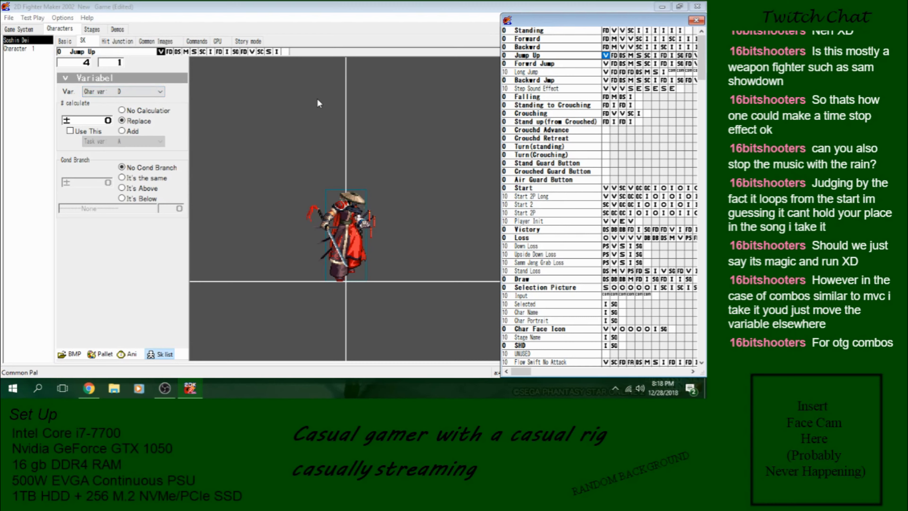
left_click(604, 66)
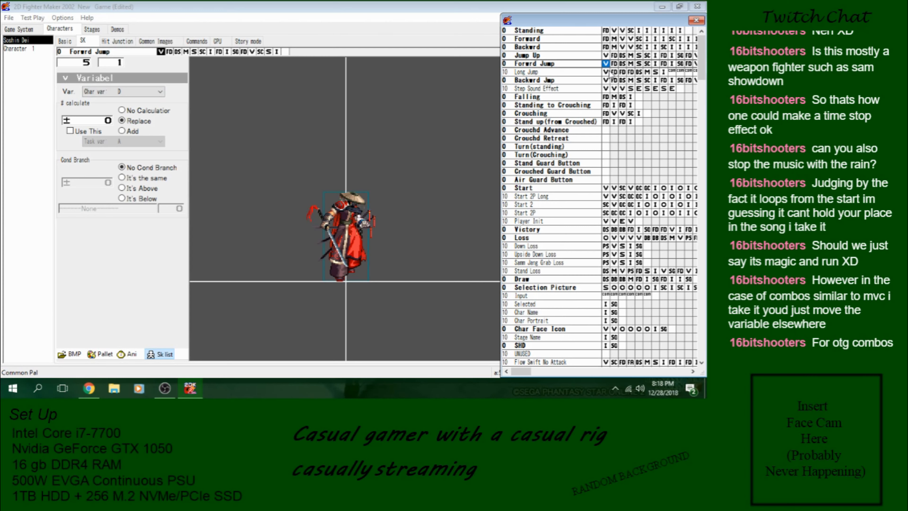
left_click(606, 81)
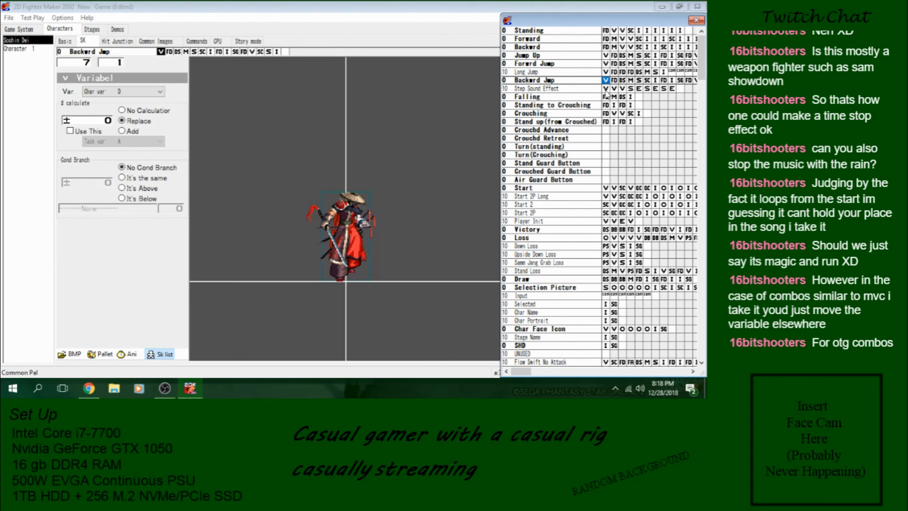
left_click(610, 64)
left_click(607, 55)
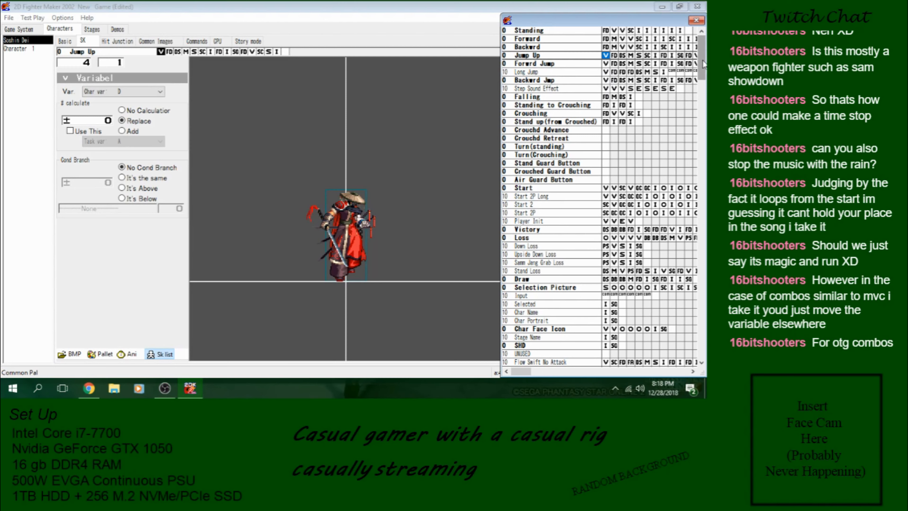
scroll(702, 65, "down", 2)
scroll(701, 65, "up", 2)
Step: Open Character 1's Loss skill, preview its animation and inspect its two image blocks
left_click(560, 239)
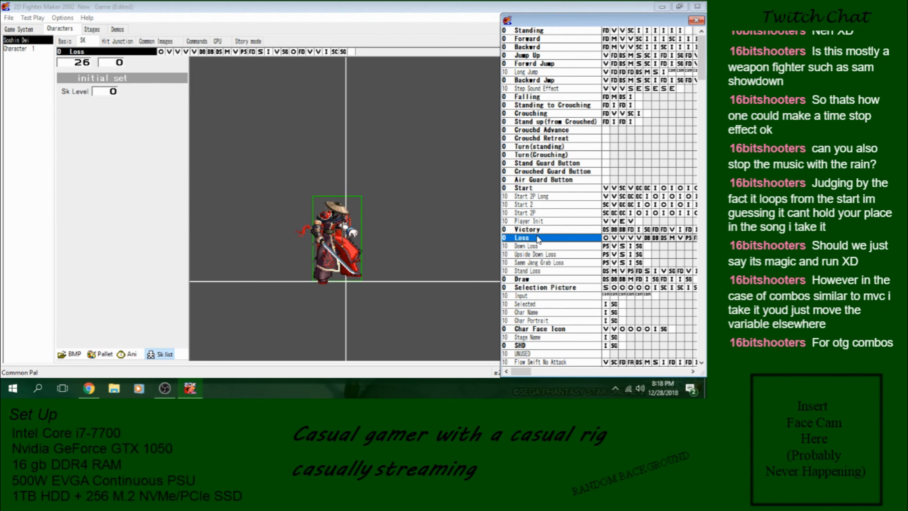
left_click(14, 48)
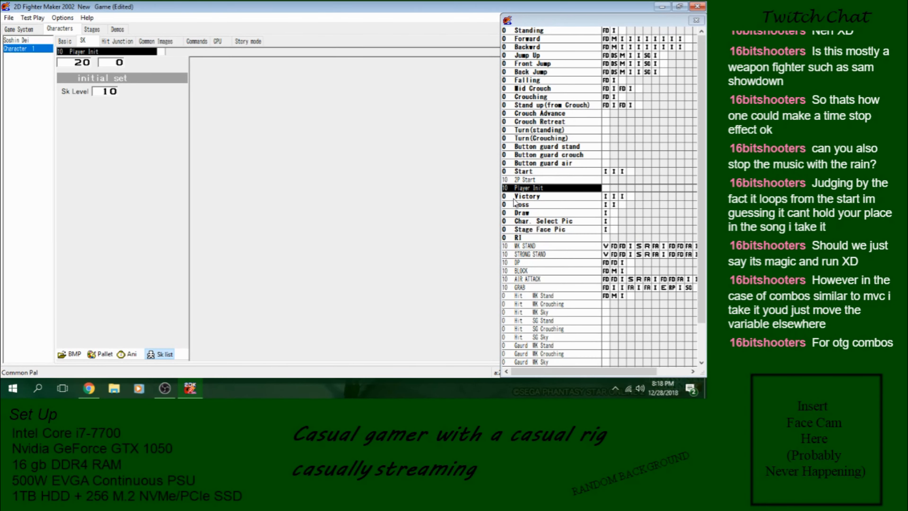
left_click(544, 204)
left_click(614, 205)
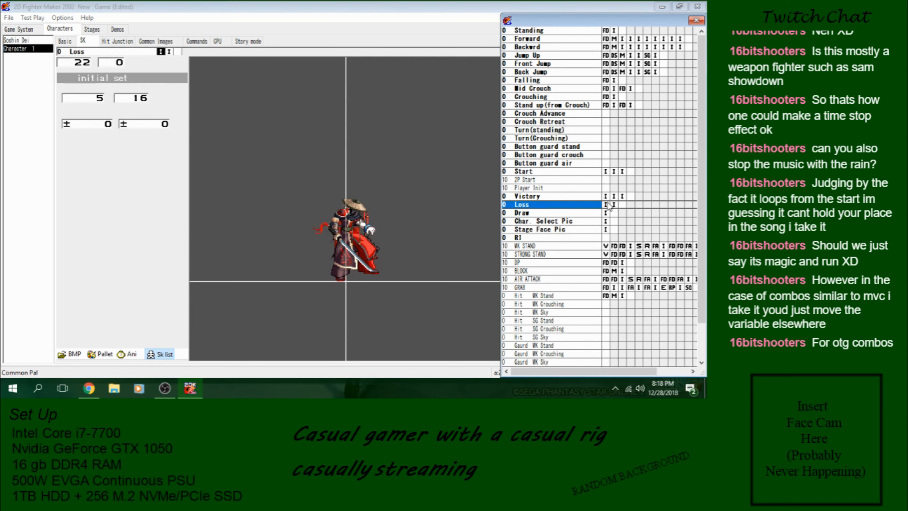
left_click(132, 354)
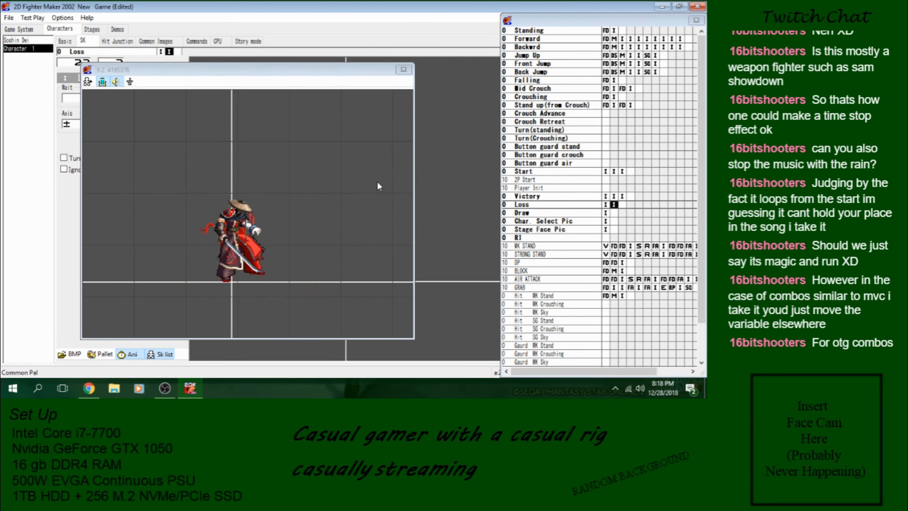
left_click(401, 69)
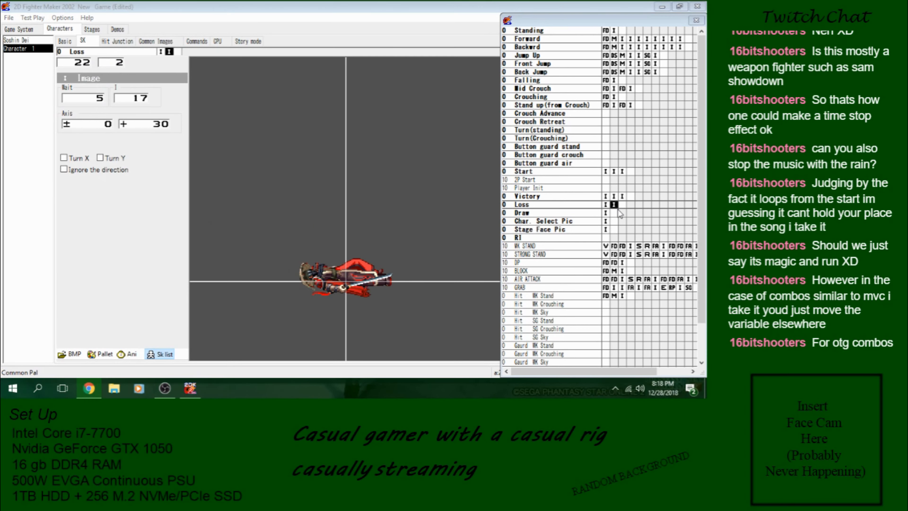
left_click(605, 204)
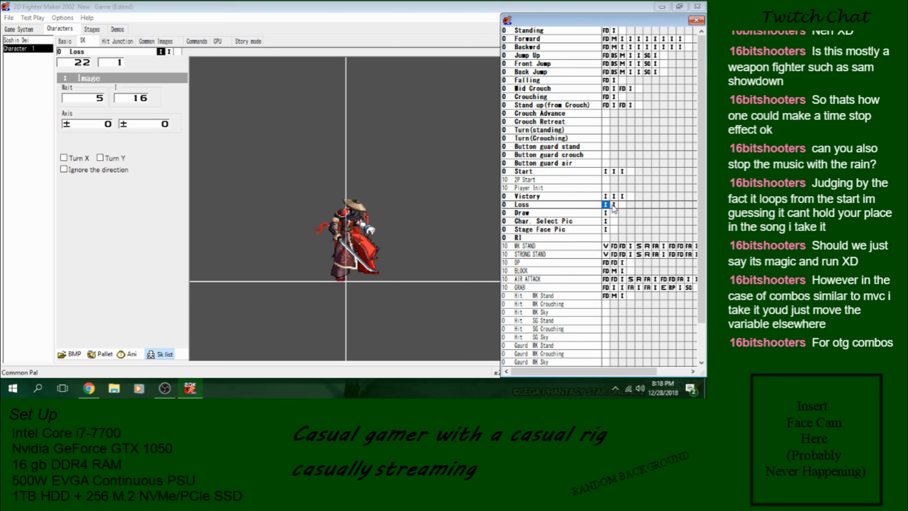
left_click(583, 205)
Step: Return to Soshin Dei and check the first variable block in the Loss script
left_click(24, 40)
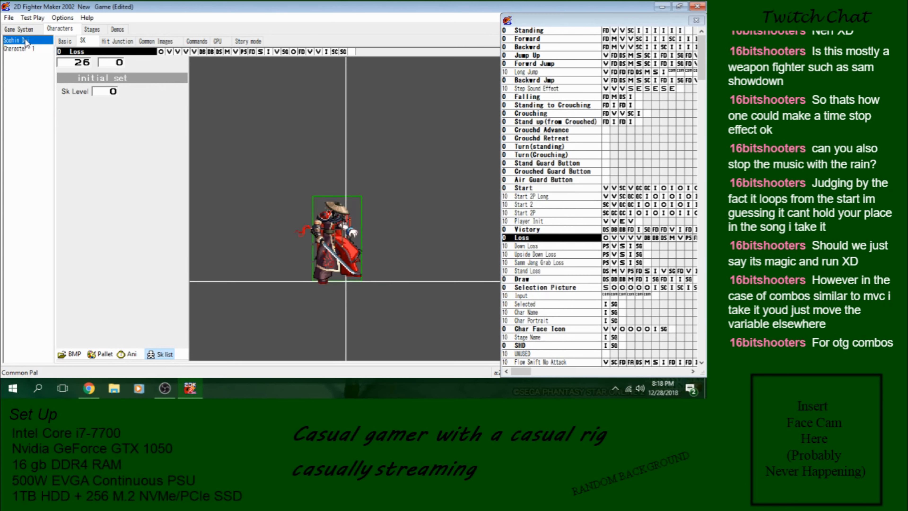
left_click(614, 238)
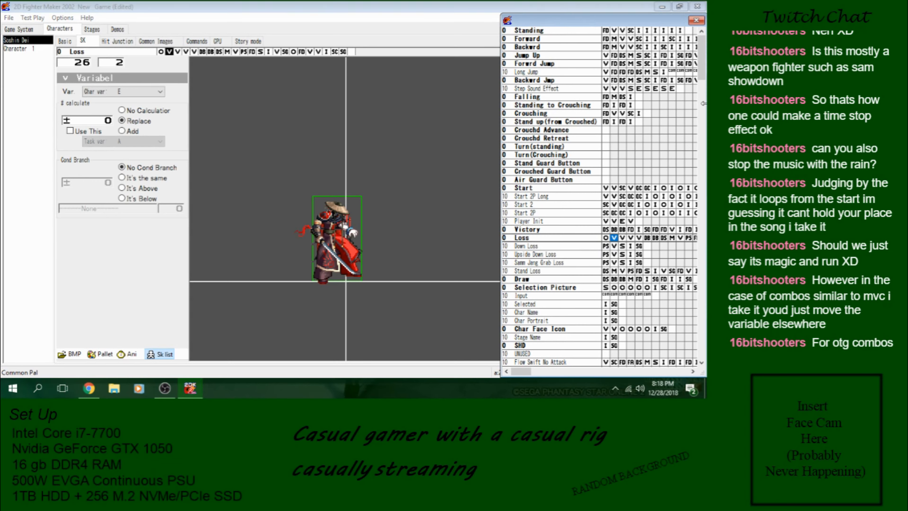
left_click_drag(700, 73, 706, 151)
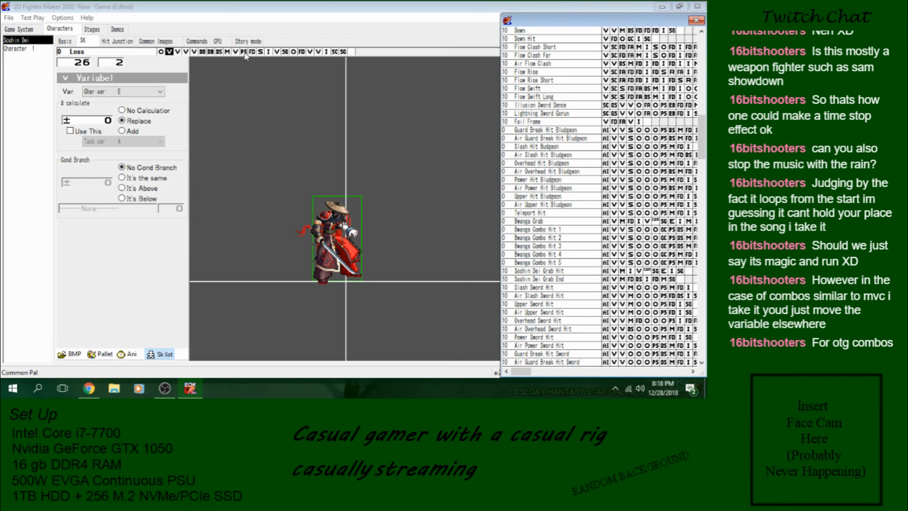
Step: Try Turn Y on the first image block of the Loss script and switch it back off
left_click(267, 52)
left_click(101, 158)
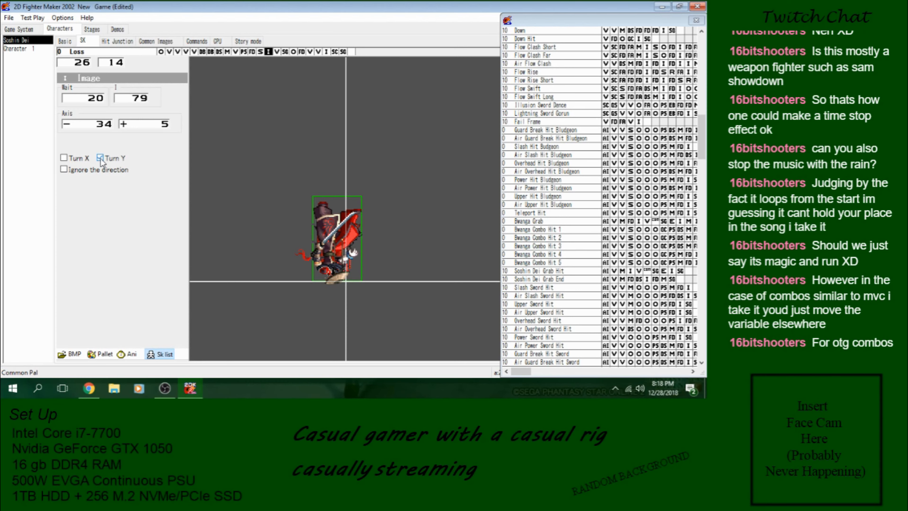
left_click(100, 157)
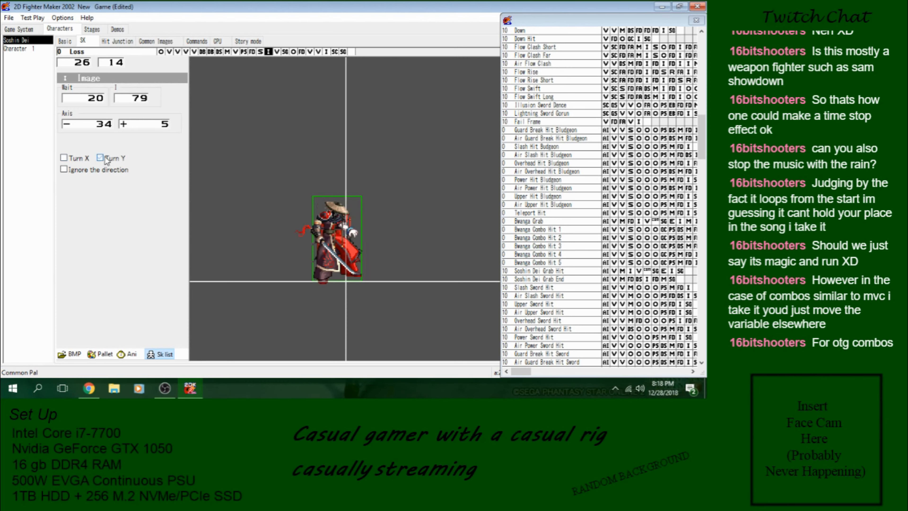
Step: Step through the Loss script's variable blocks to examine the conditional branches to the special loss skills
left_click(703, 104)
scroll(703, 104, "up", 5)
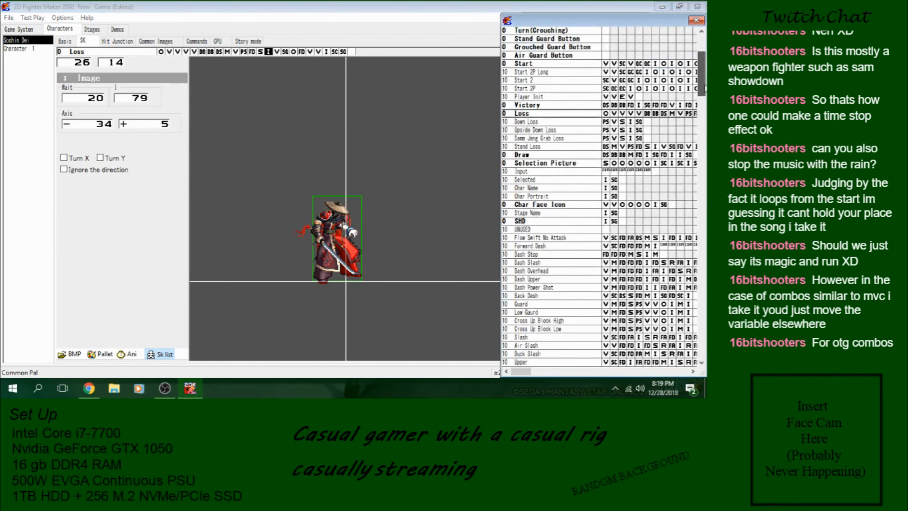
left_click(569, 113)
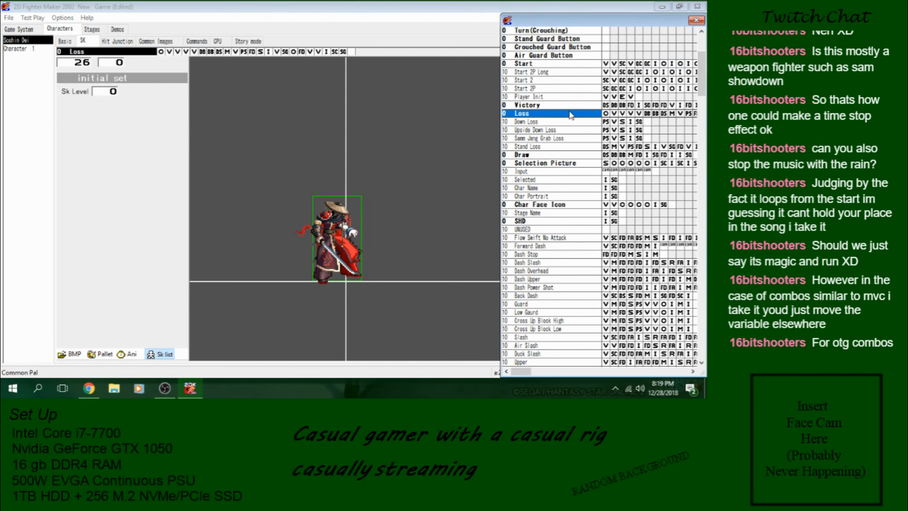
left_click(169, 51)
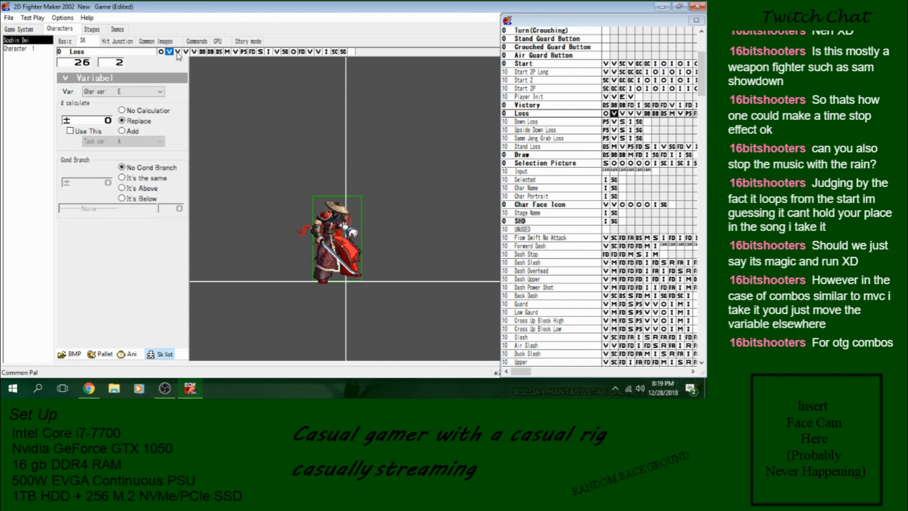
left_click(177, 52)
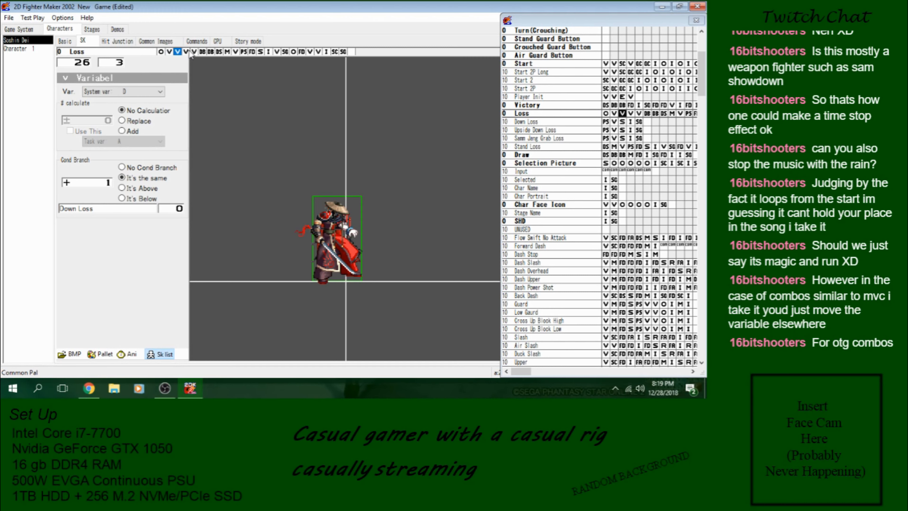
left_click(186, 52)
left_click(193, 52)
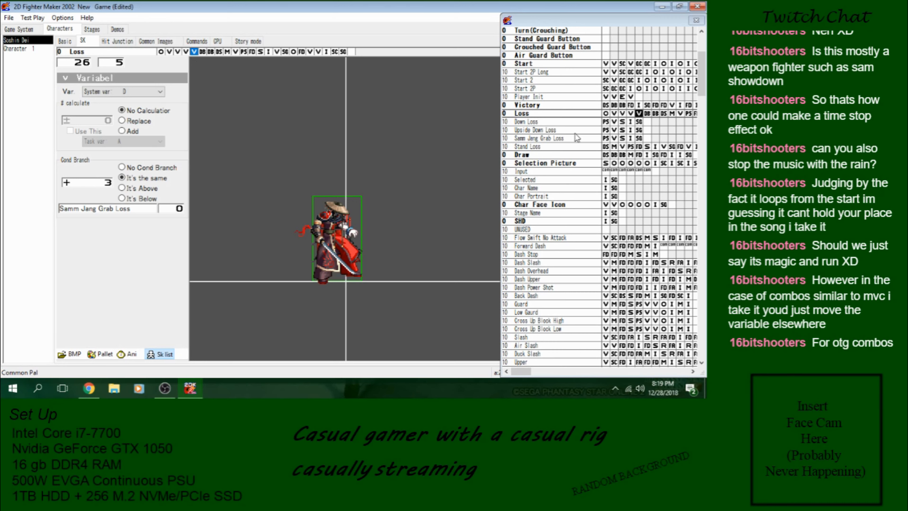
Step: Review the Down Loss branch condition, and compare the poses of Down Loss, Upside Down Loss and Samm Jang Grab Loss
left_click(622, 114)
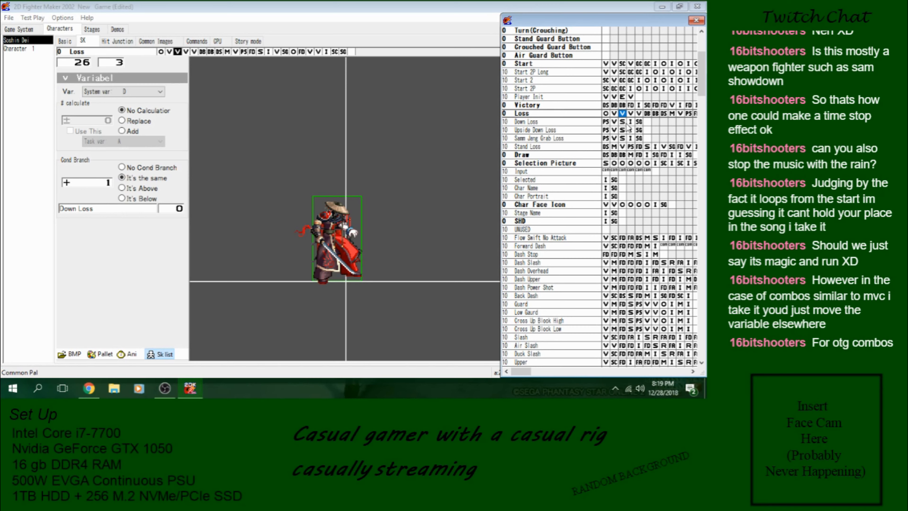
left_click(570, 124)
left_click(566, 130)
left_click(560, 138)
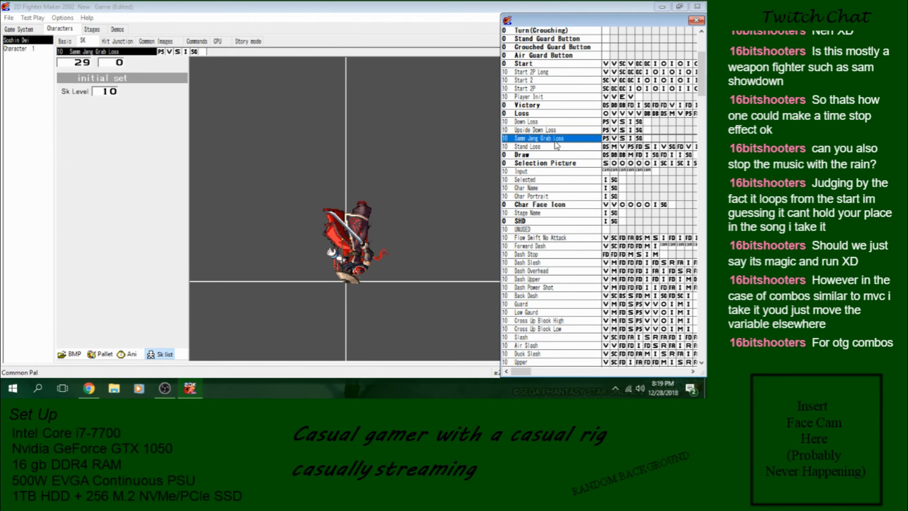
left_click(556, 131)
key("Up")
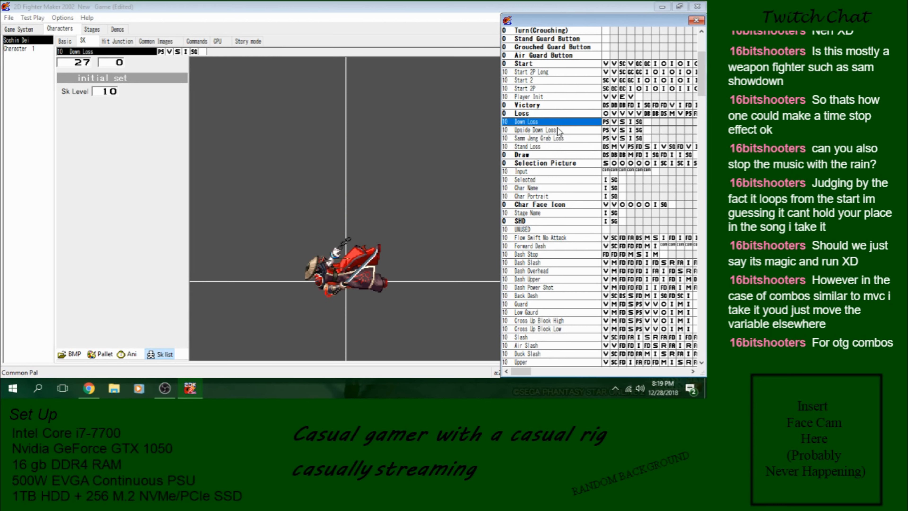
Step: Switch back and forth between the Down Loss, Upside Down Loss and Samm Jang Grab Loss skills to contrast their loss poses
left_click(558, 131)
left_click(560, 140)
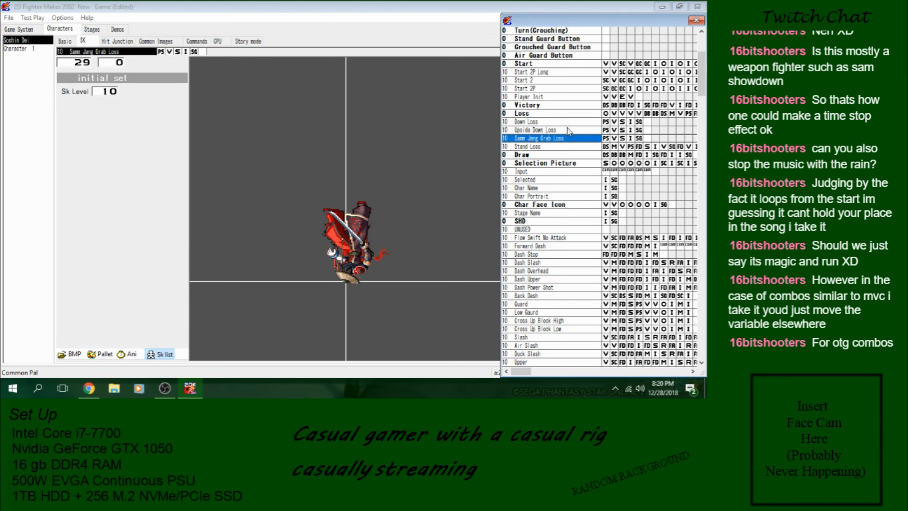
left_click(567, 130)
left_click(567, 123)
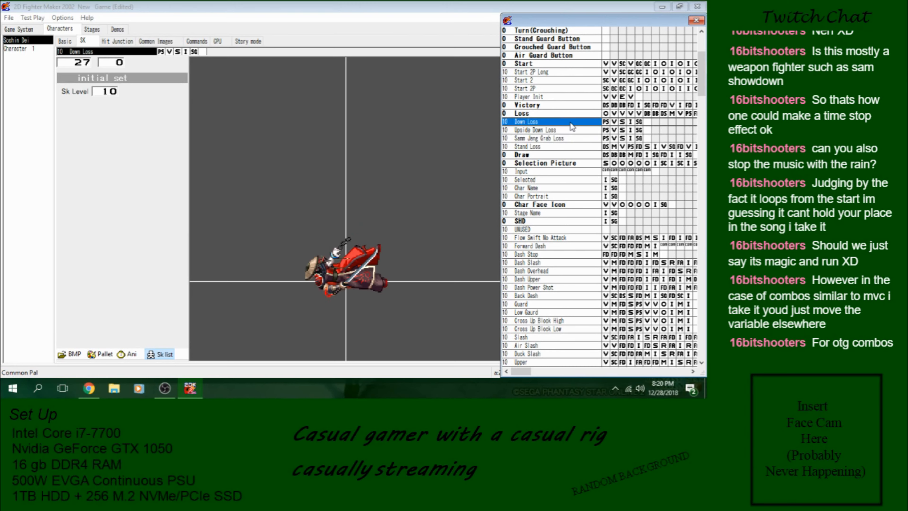
left_click(567, 131)
left_click(567, 137)
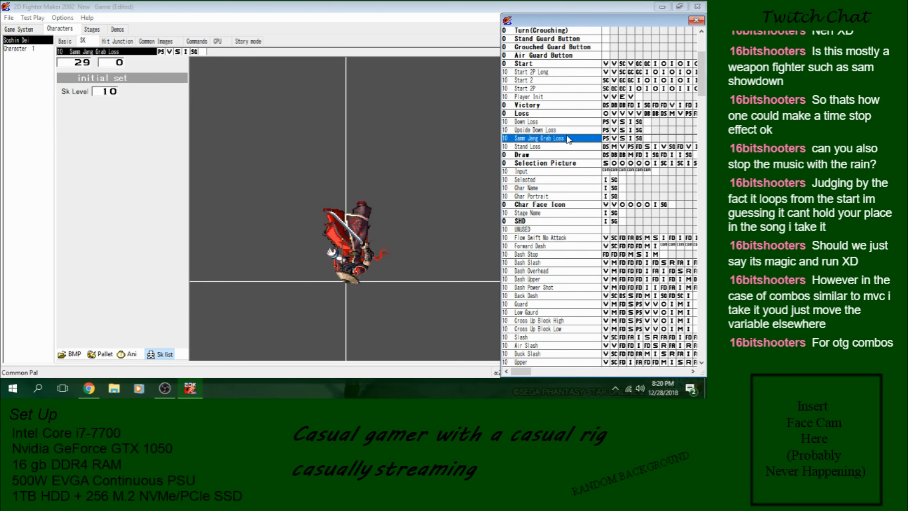
left_click(571, 130)
left_click(577, 123)
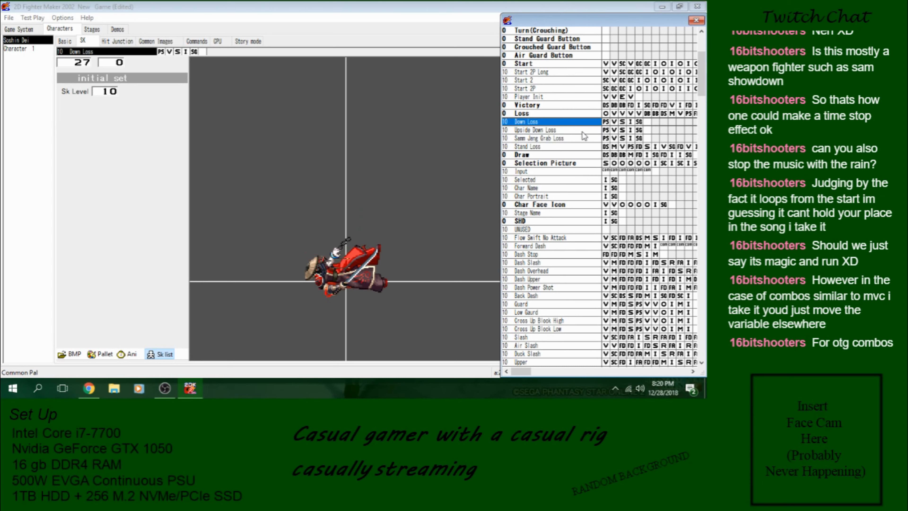
left_click(581, 131)
left_click(582, 138)
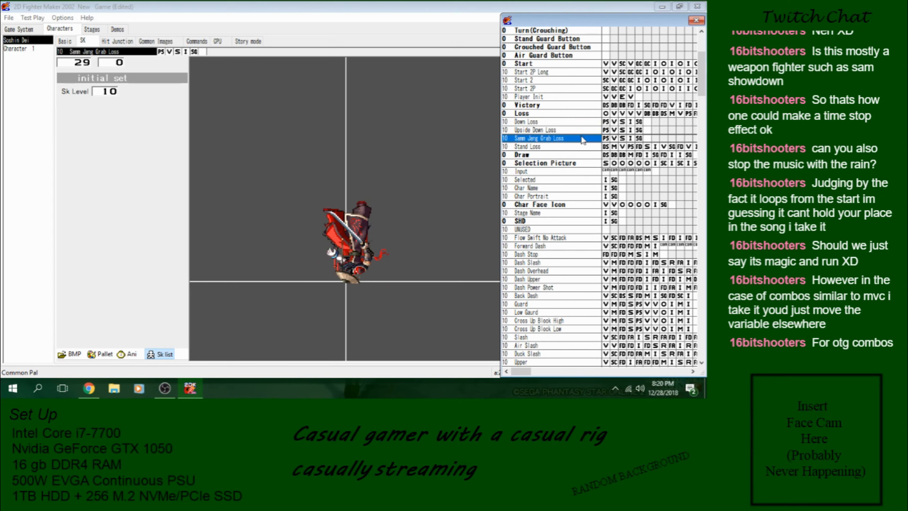
left_click(587, 122)
Step: Inspect the Loss script's variable blocks that branch to Upside Down Loss and Samm Jang Grab Loss
left_click(621, 113)
left_click(630, 113)
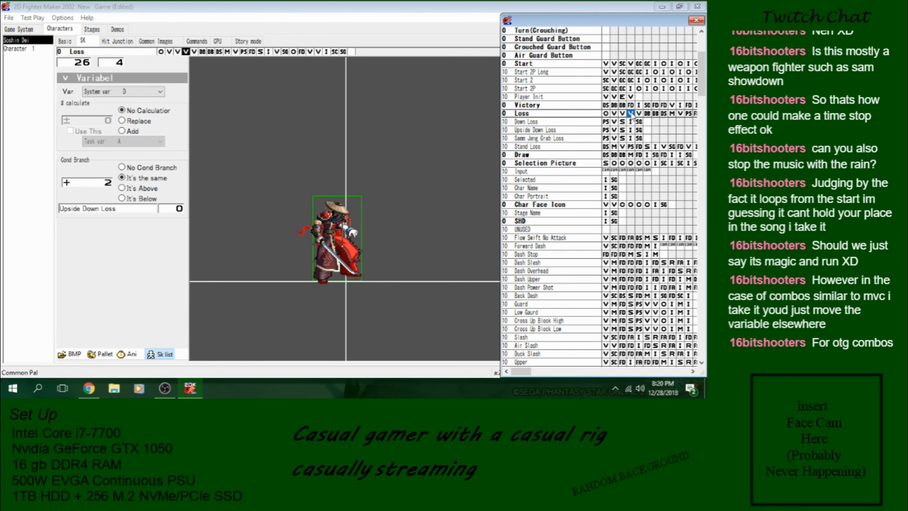
left_click(640, 107)
left_click(640, 114)
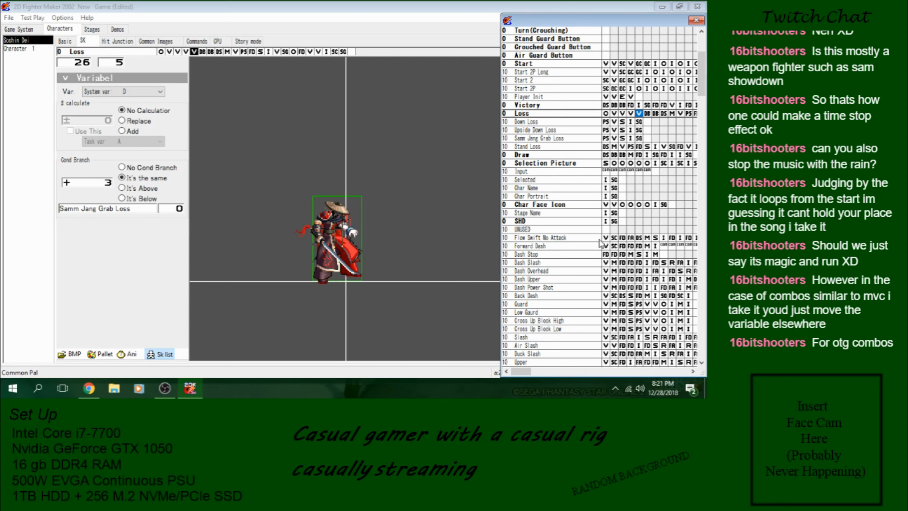
Step: Check the first variable block of Flow Swift No Attack, and look briefly at the stage scripts before returning to the character's skills
left_click(607, 240)
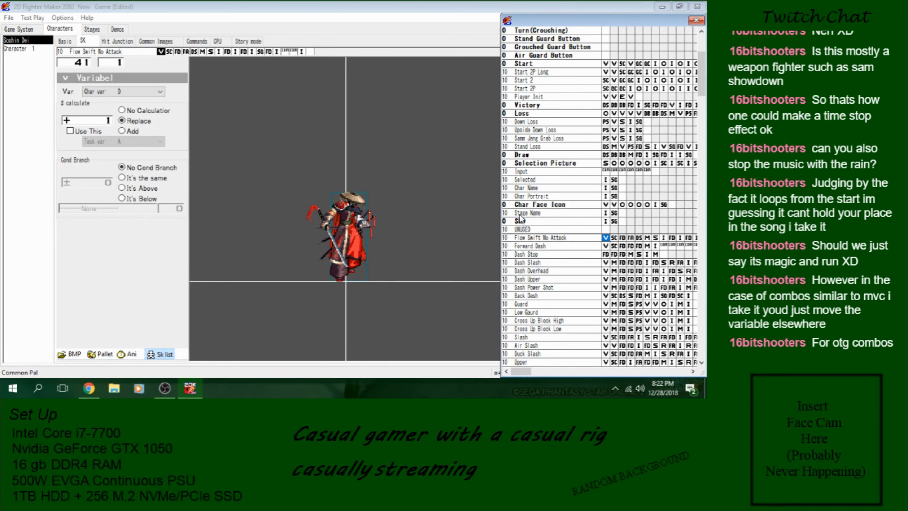
left_click(90, 30)
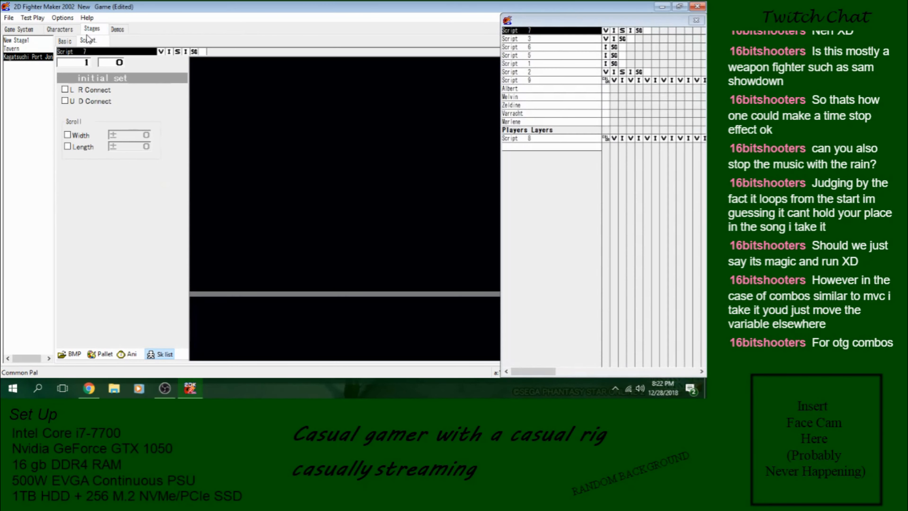
left_click(59, 29)
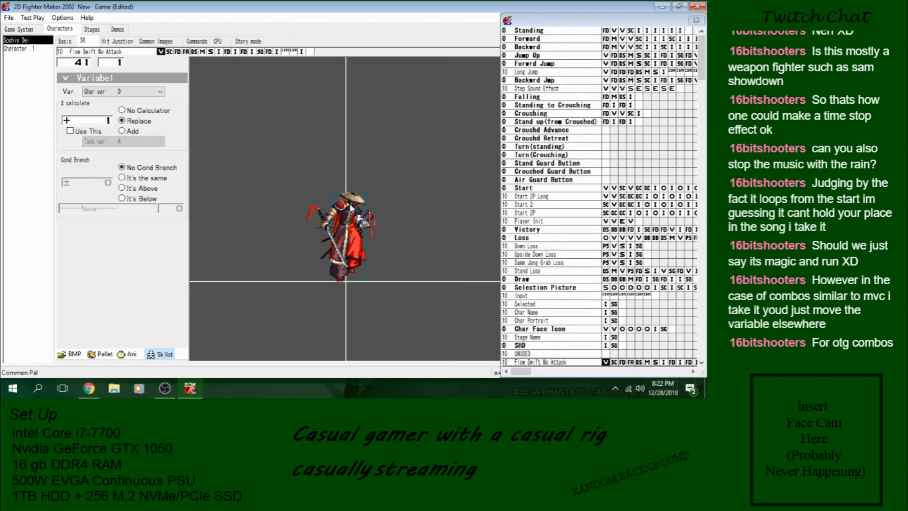
Step: Find the Punish Effect script among Soshin Dei's object skills and select it
left_click_drag(702, 77, 696, 102)
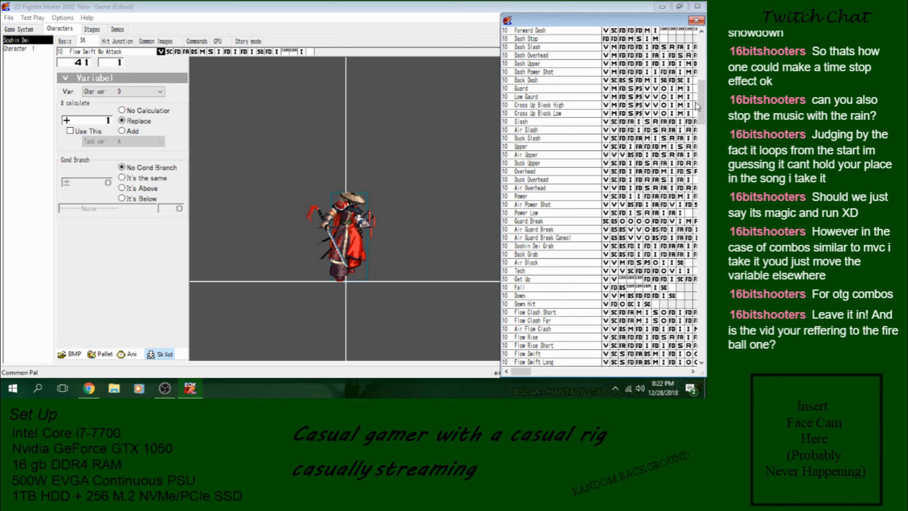
left_click_drag(700, 103, 704, 146)
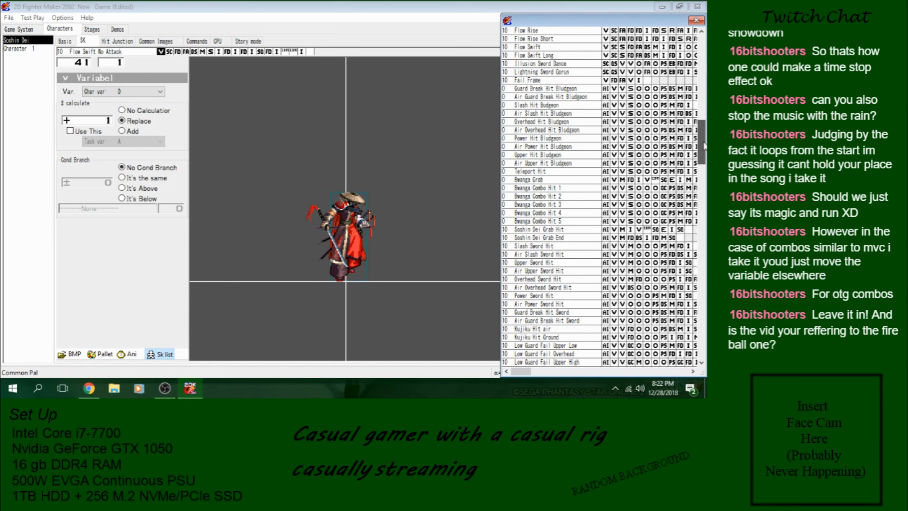
mouse_move(703, 146)
left_mouse_down()
mouse_move(700, 269)
mouse_move(687, 302)
left_mouse_up()
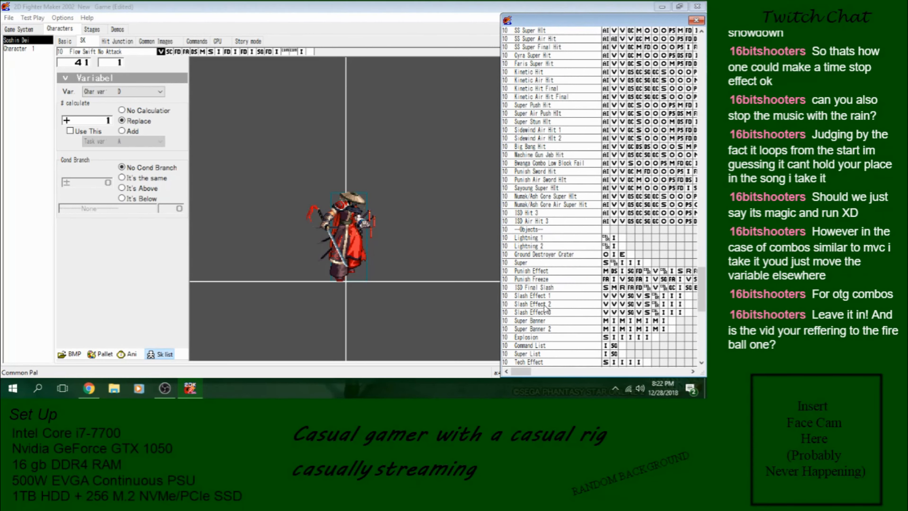
left_click(551, 271)
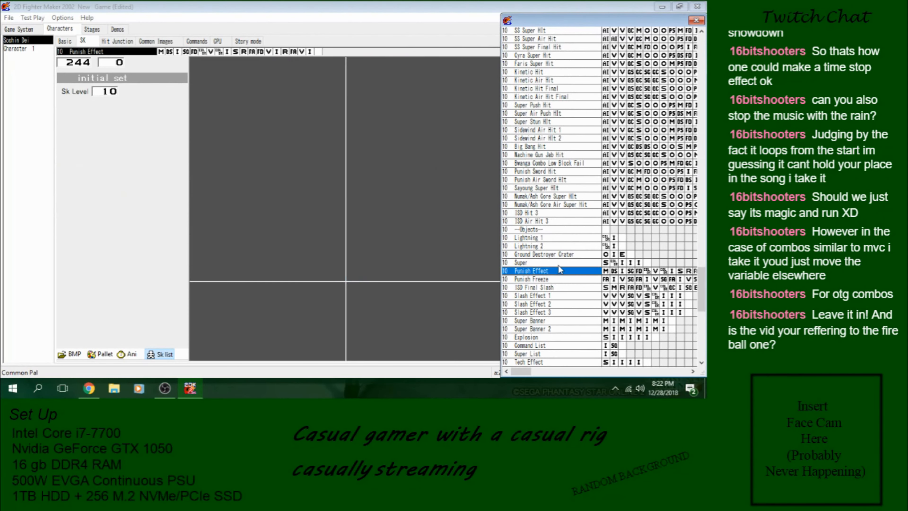
Step: Browse the remaining object skills, previewing ISD Slash 1, Kujiku Effect, Super Armor 1 and Super Armor 2
left_click_drag(700, 288, 701, 306)
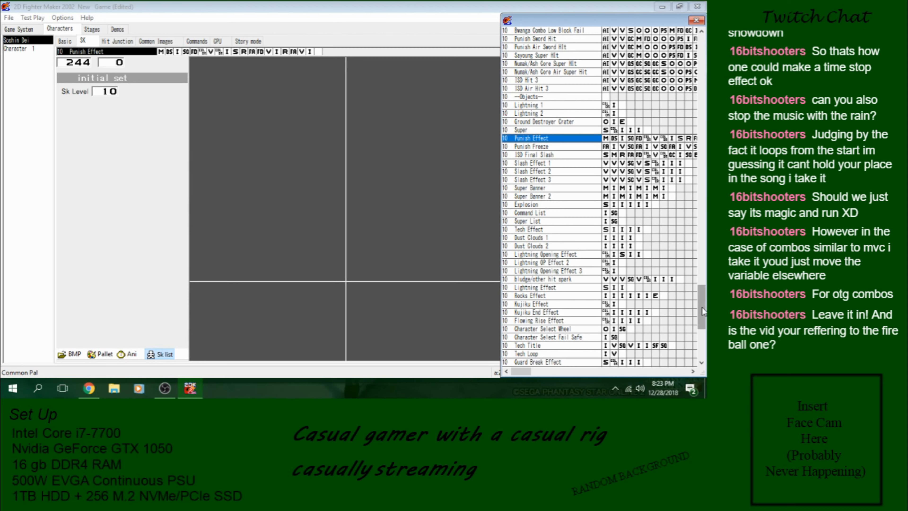
left_click_drag(701, 306, 701, 328)
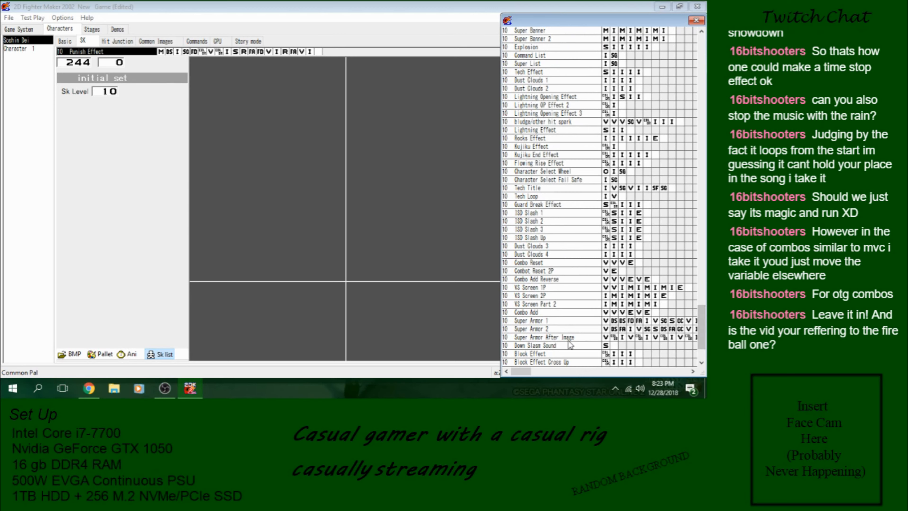
left_click(567, 196)
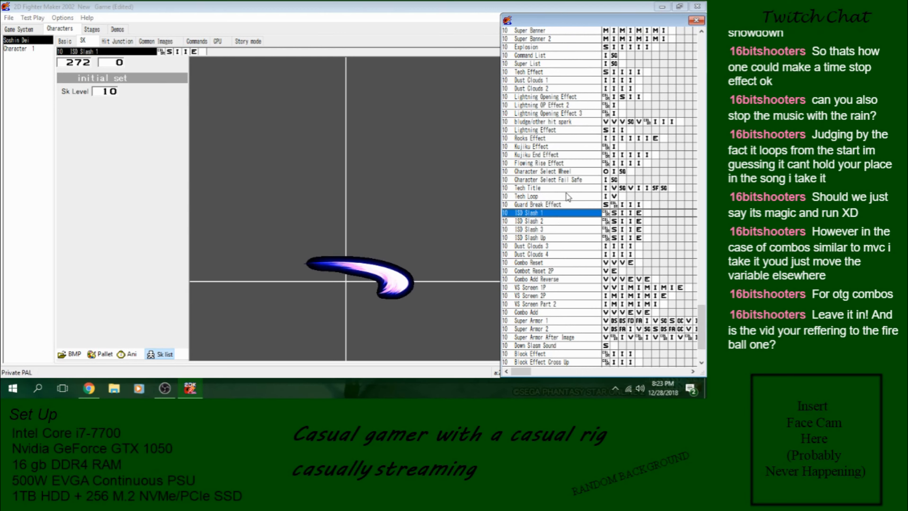
left_click(579, 146)
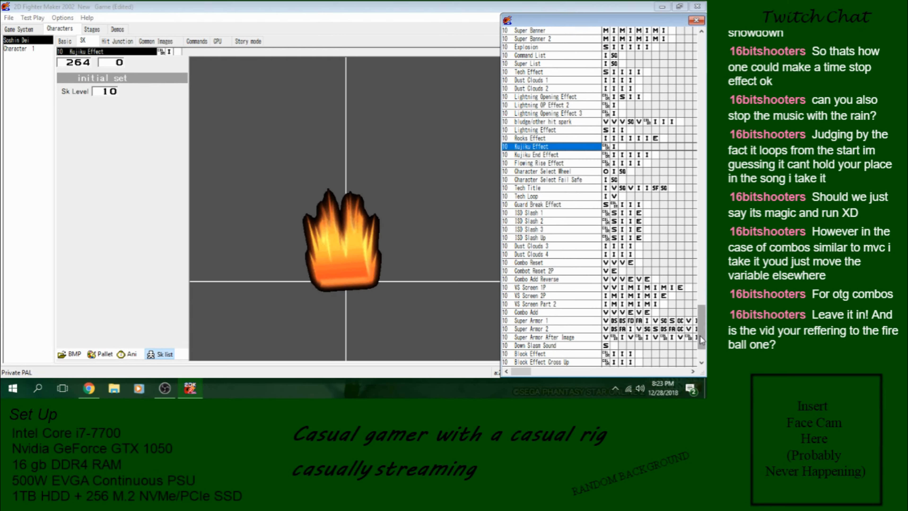
left_click_drag(702, 335, 699, 324)
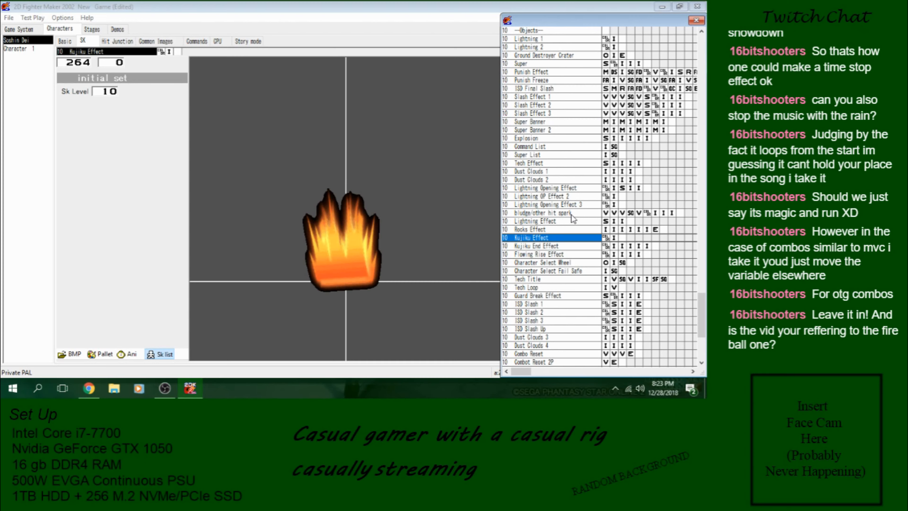
left_click_drag(700, 317, 701, 334)
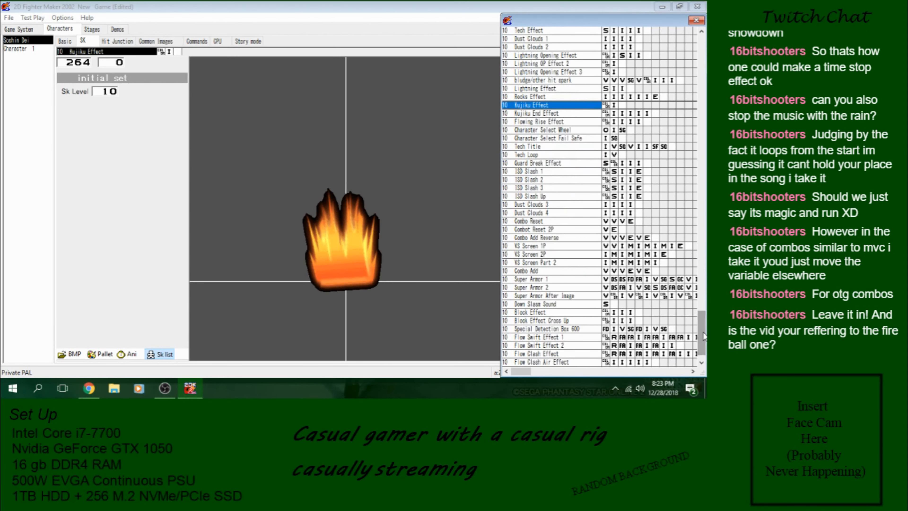
left_click(572, 245)
left_click(570, 279)
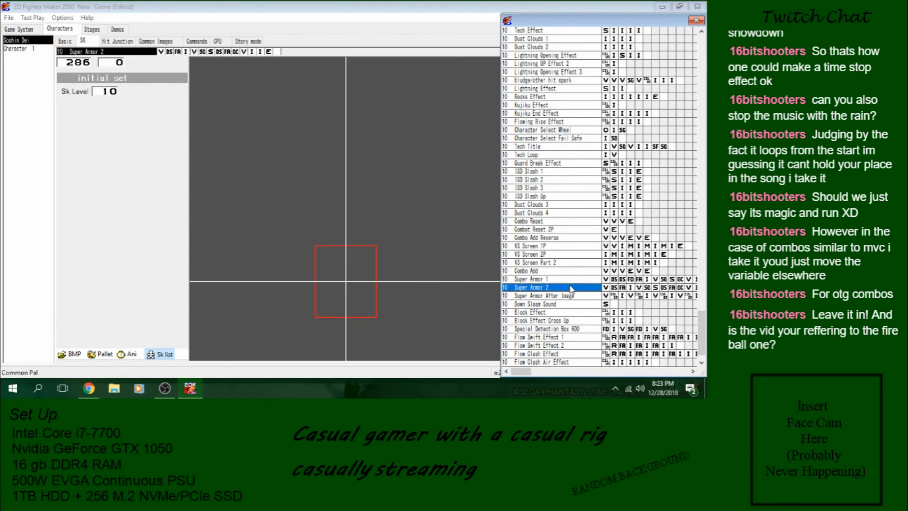
left_click_drag(702, 311, 701, 338)
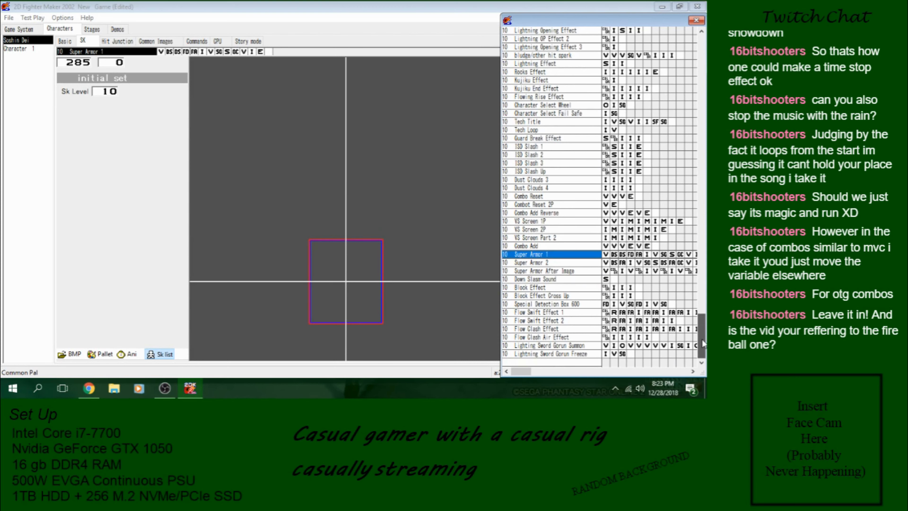
Step: Examine the Lightning Sword Gorun Freeze branch condition, and the image and object blocks of Lighting Sword Gorun Summon
left_click(551, 345)
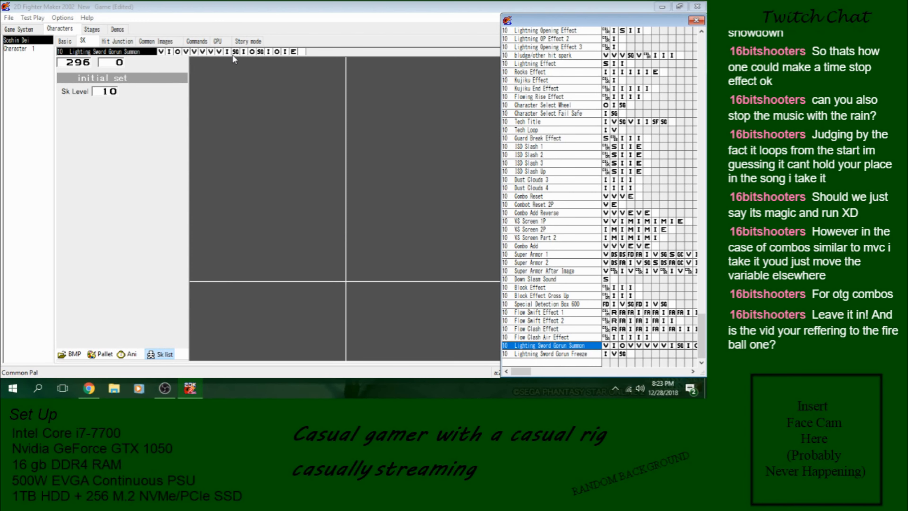
left_click(561, 354)
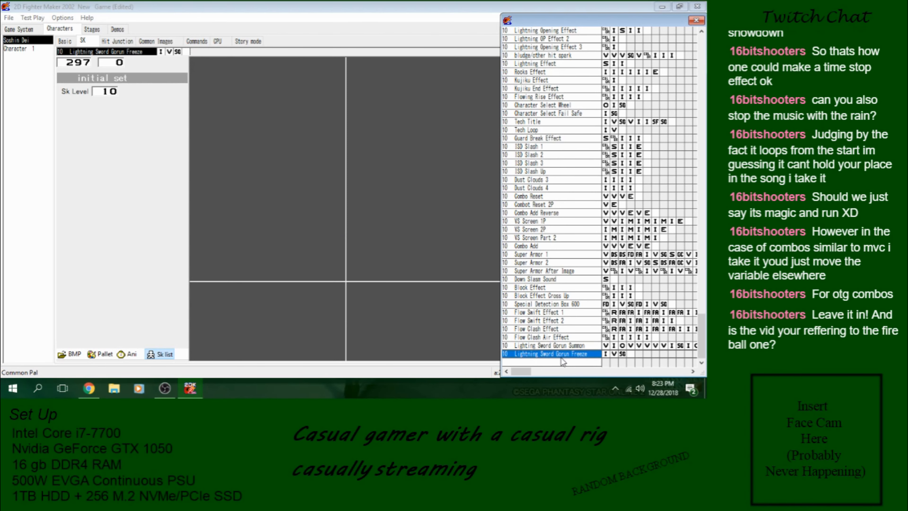
left_click(606, 354)
left_click(613, 353)
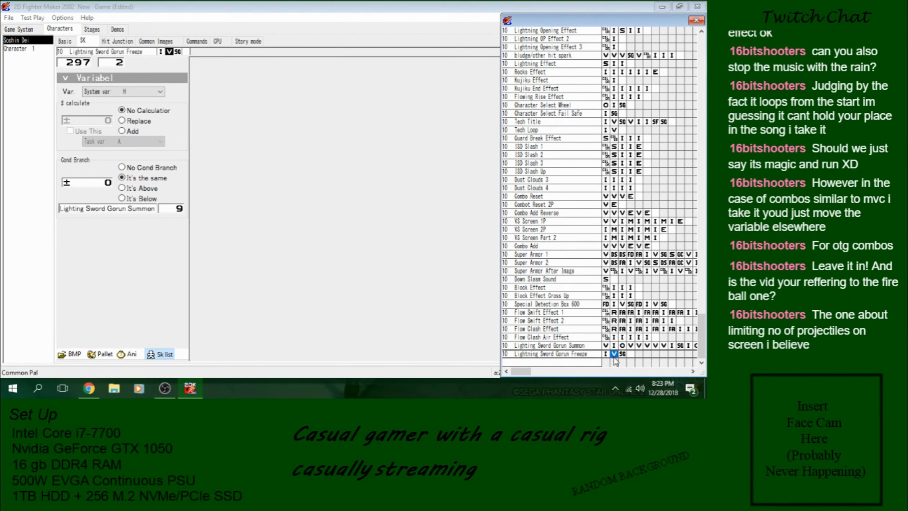
left_click(606, 355)
left_click(573, 345)
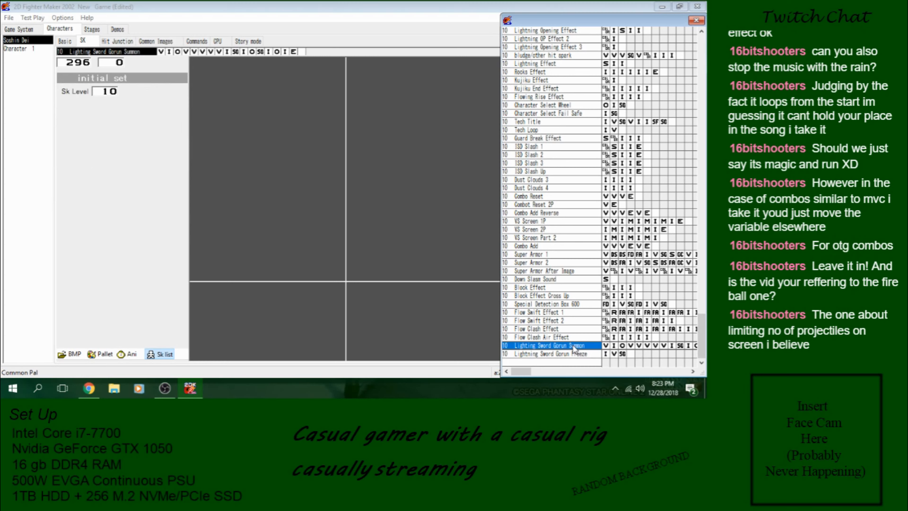
left_click(244, 51)
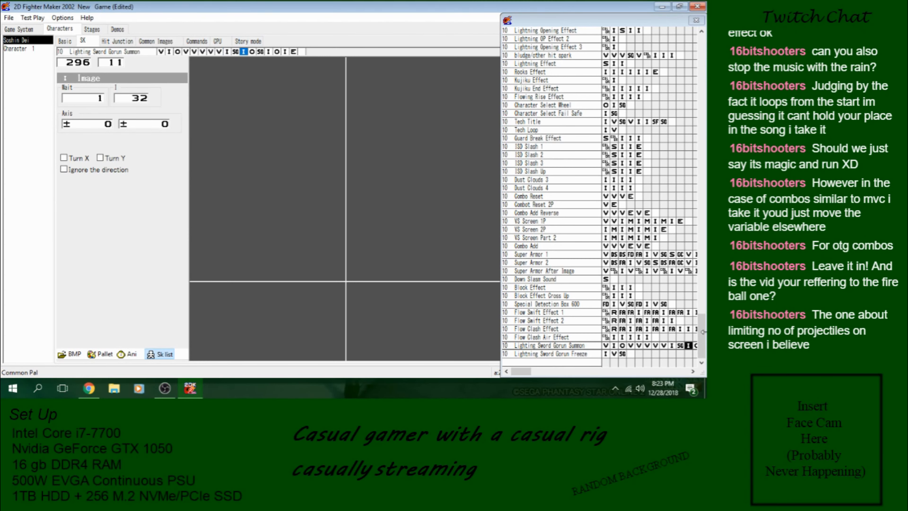
left_click(622, 345)
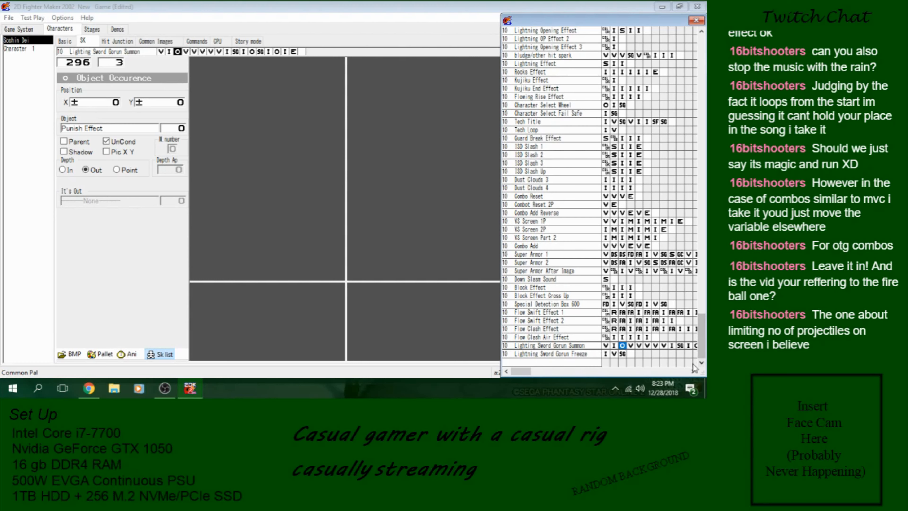
Step: Return to the start of the object skills and preview the Lightning, Super, Punish Effect and Punish Freeze scripts
left_click_drag(701, 353, 696, 327)
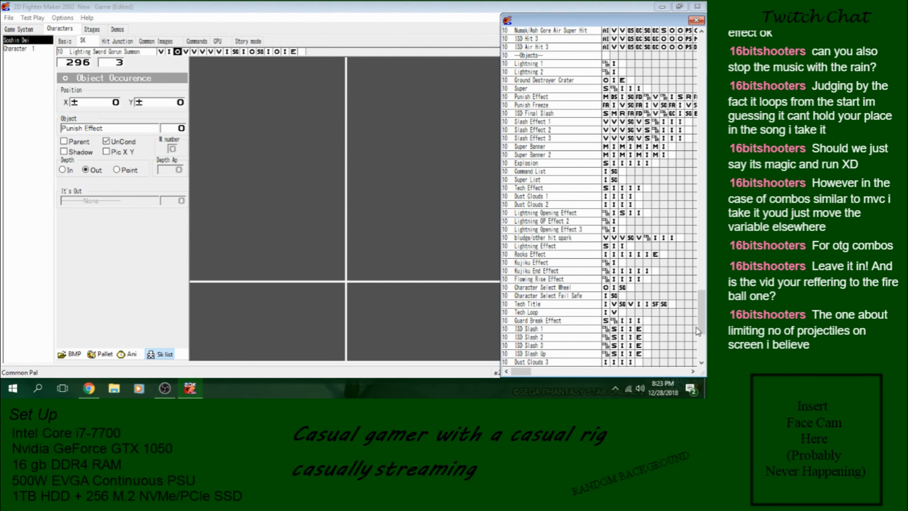
left_click(566, 64)
left_click(561, 72)
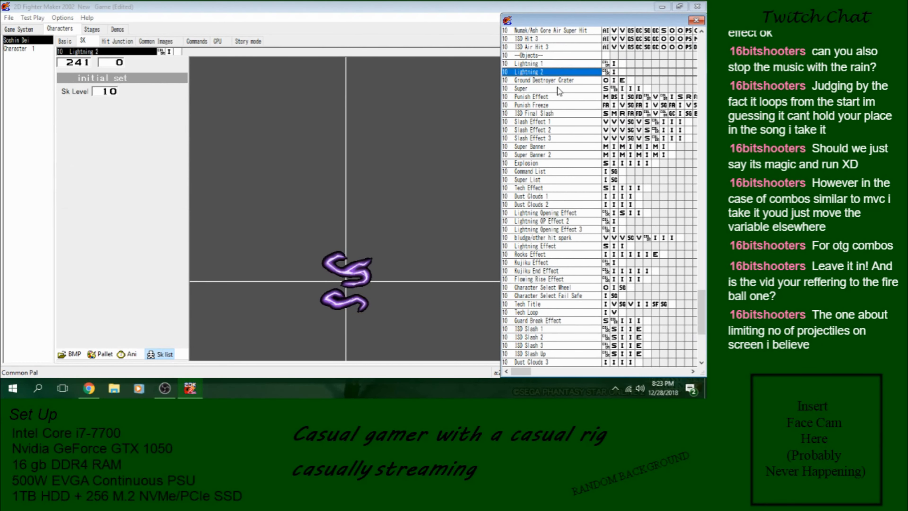
left_click(558, 88)
left_click(558, 97)
left_click(556, 106)
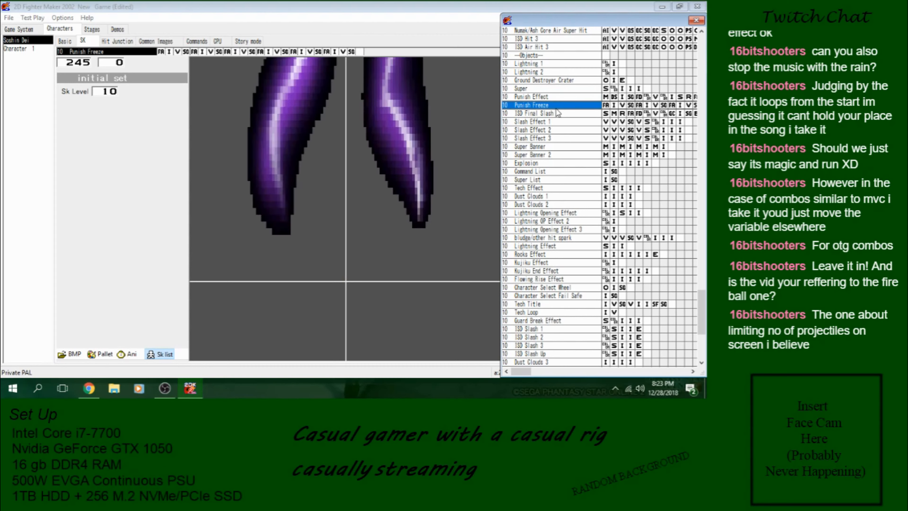
Step: Examine the variable block in Punish Effect that branches to Punish Freeze, along with the neighbouring reaction and image blocks
left_click(564, 100)
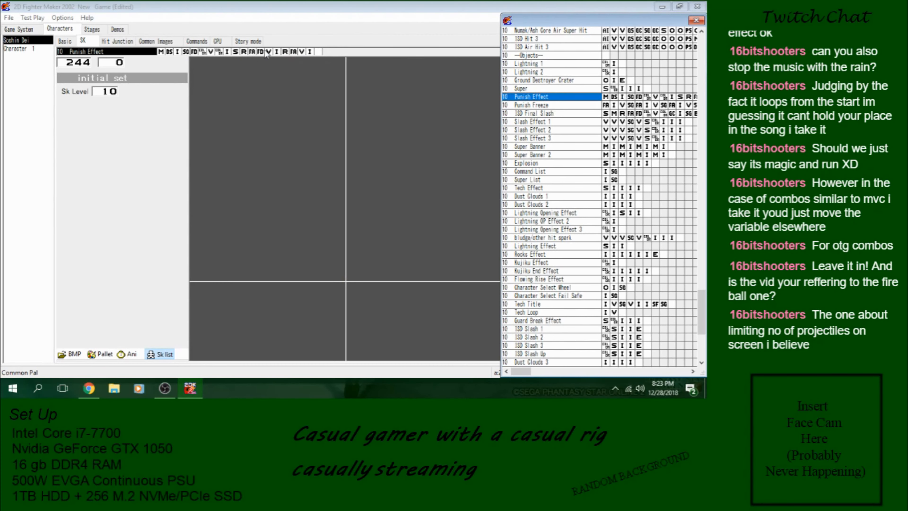
left_click(277, 52)
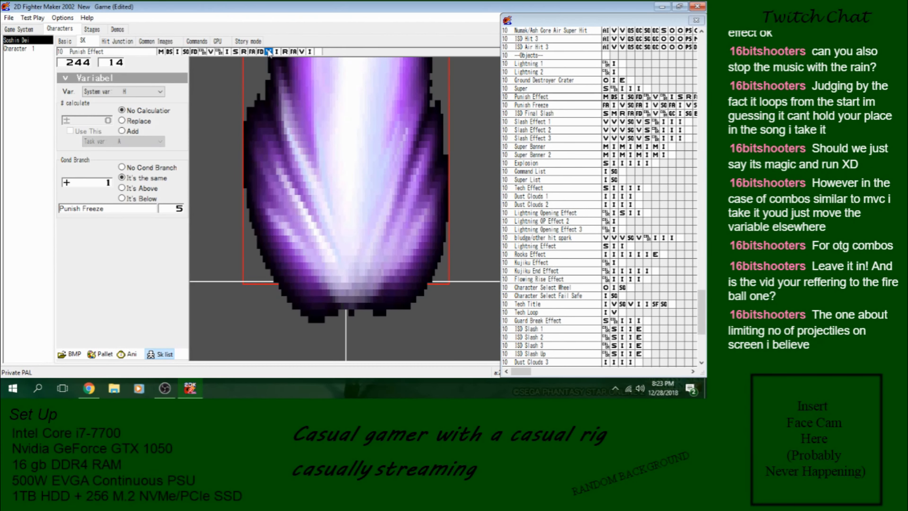
left_click(314, 53)
left_click(309, 52)
left_click(285, 52)
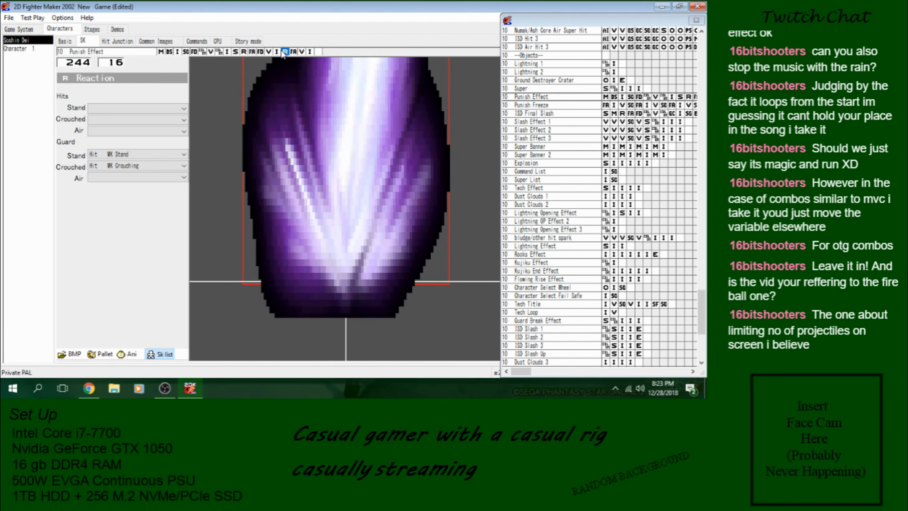
left_click(279, 53)
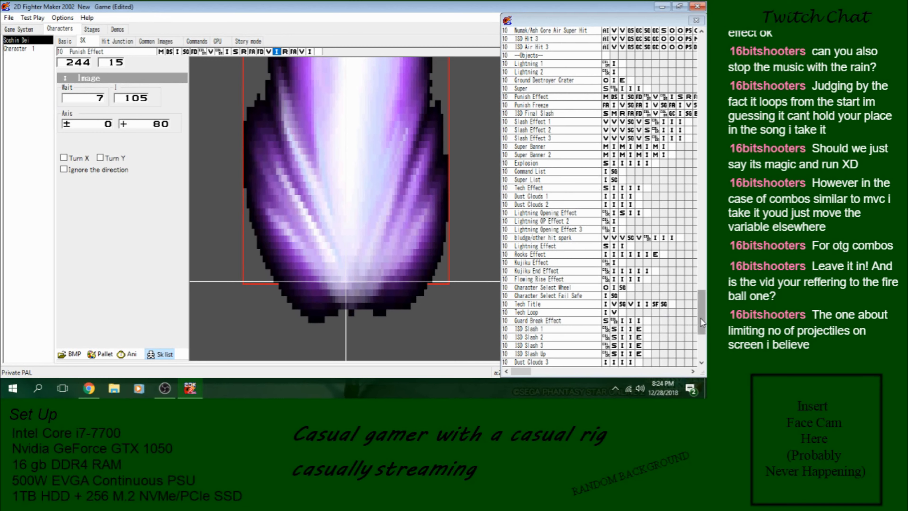
Step: Examine the color block and script sequence of Punish Effect, through to the empty slot after its last image
left_click_drag(701, 318, 699, 309)
left_click(549, 154)
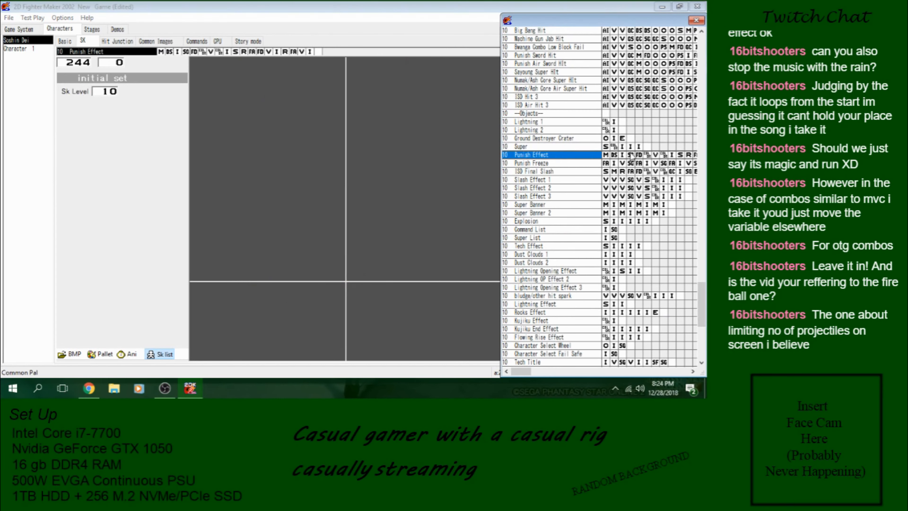
left_click(647, 155)
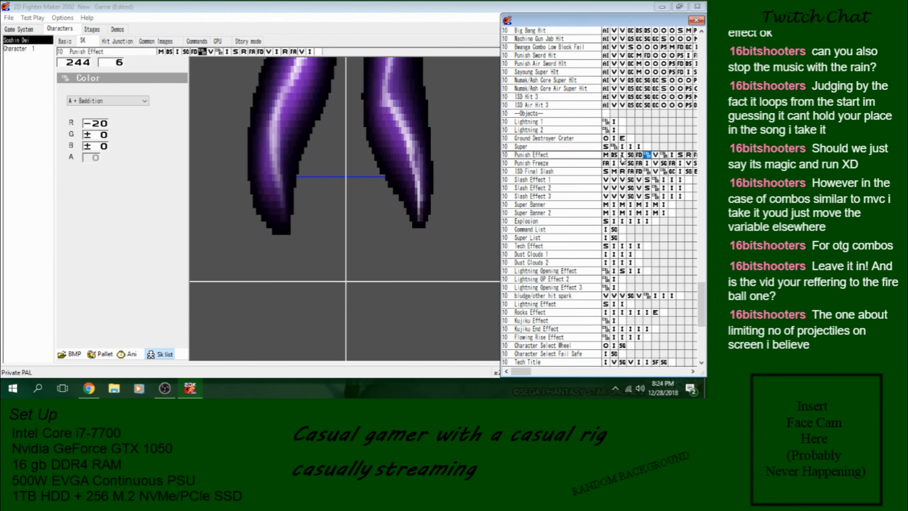
left_click(584, 156)
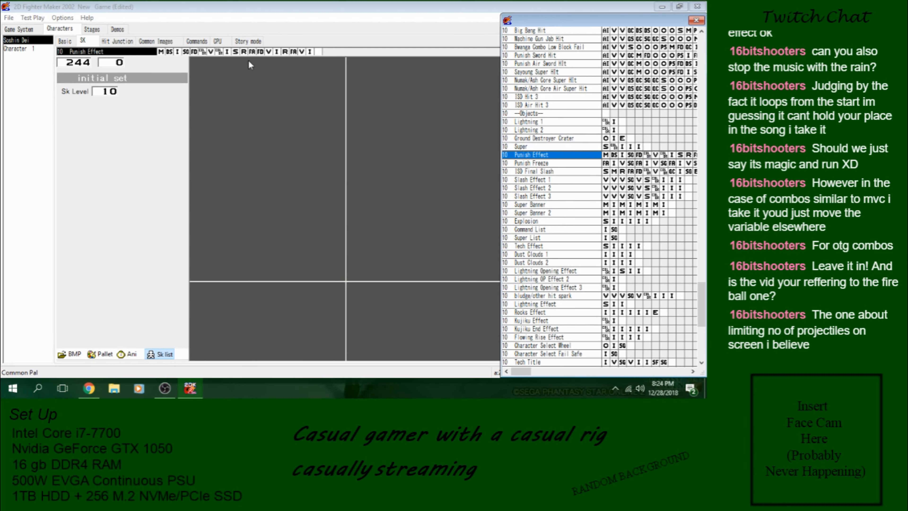
left_click(277, 51)
left_click(317, 52)
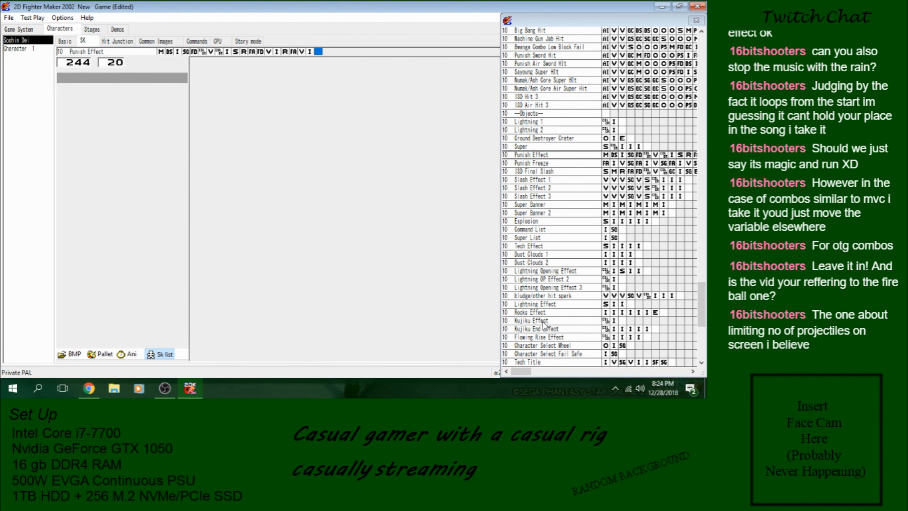
Step: Browse the remaining object skills, previewing ISD Slash 1, ISD Slash Up, Dust Clouds 4, VS Screen 1P, Combo Add and Down Slasm Sound
left_click_drag(701, 296, 701, 306)
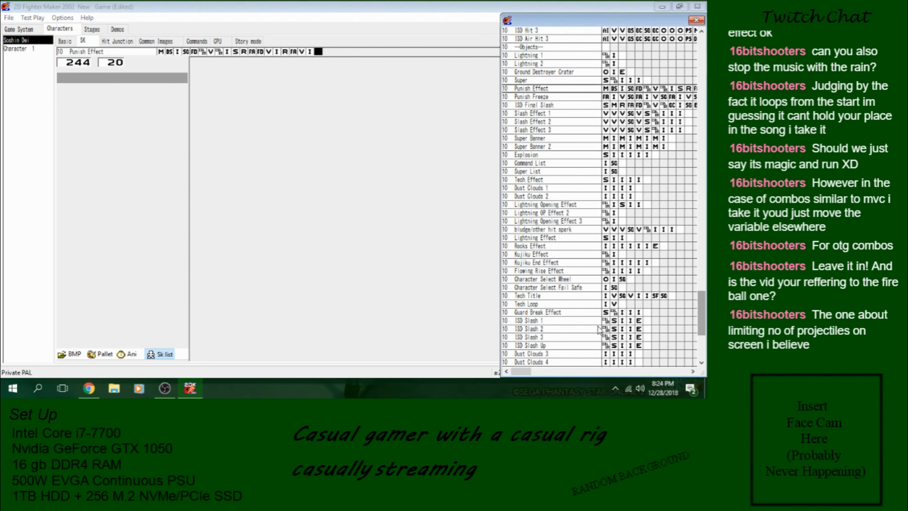
left_click(579, 323)
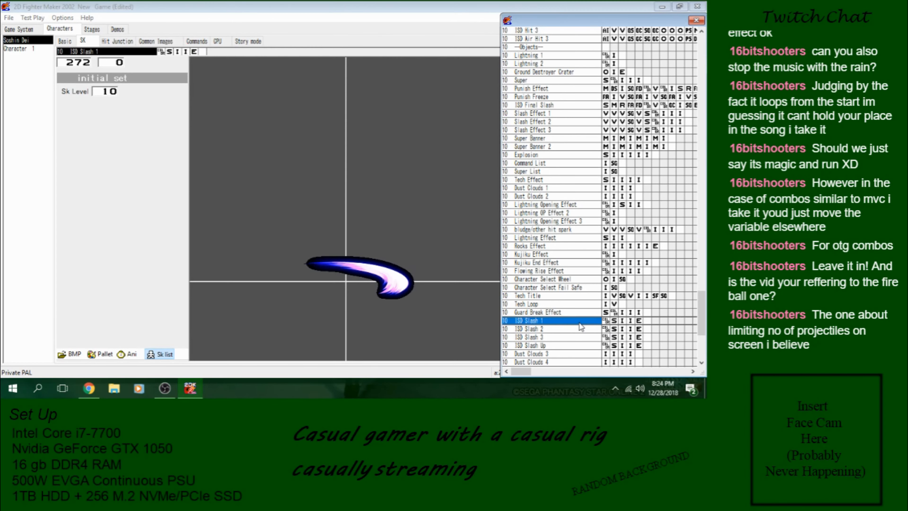
left_click(582, 345)
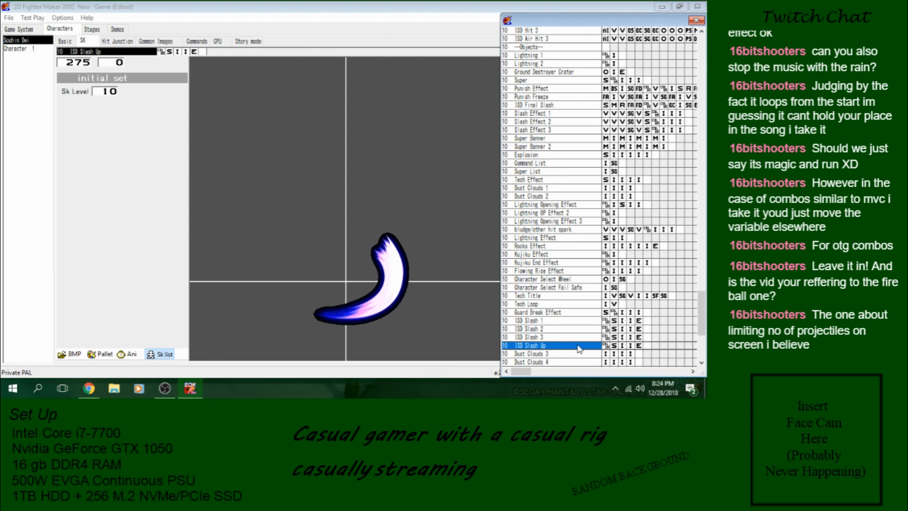
left_click_drag(701, 315, 702, 334)
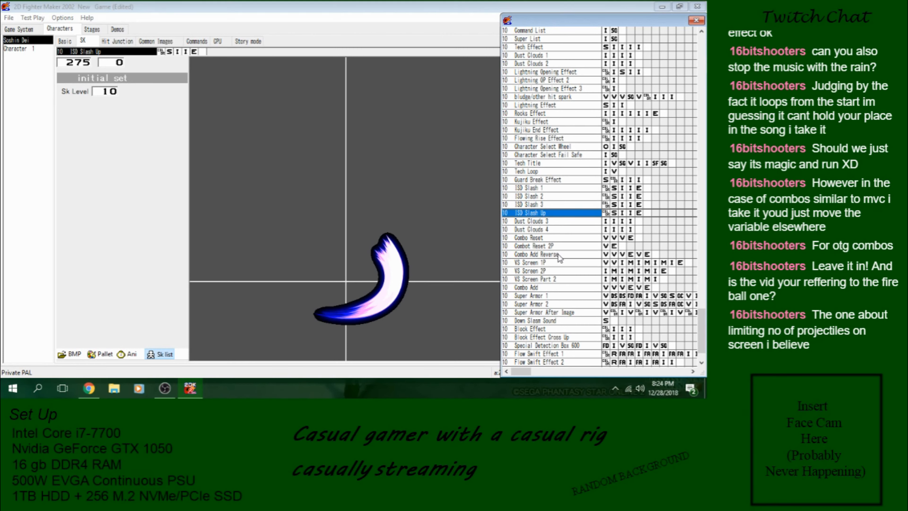
left_click_drag(698, 314, 698, 330)
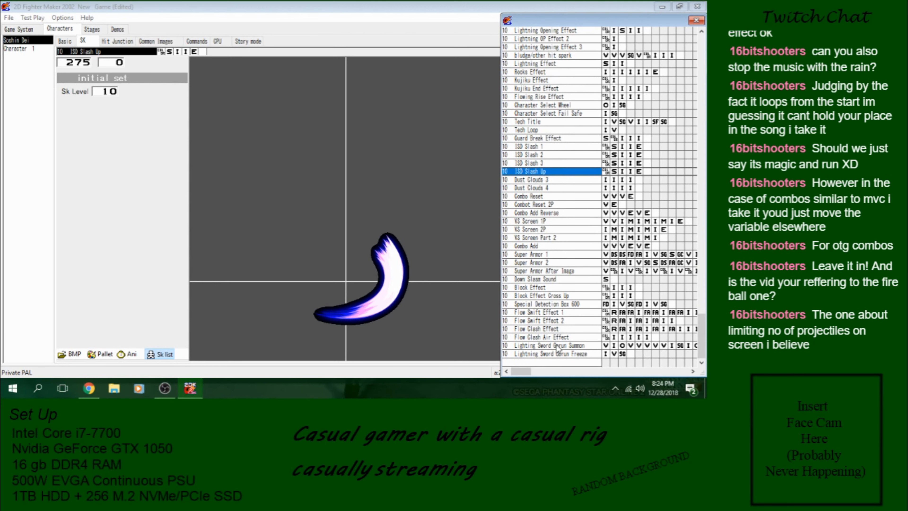
left_click(555, 188)
left_click(556, 222)
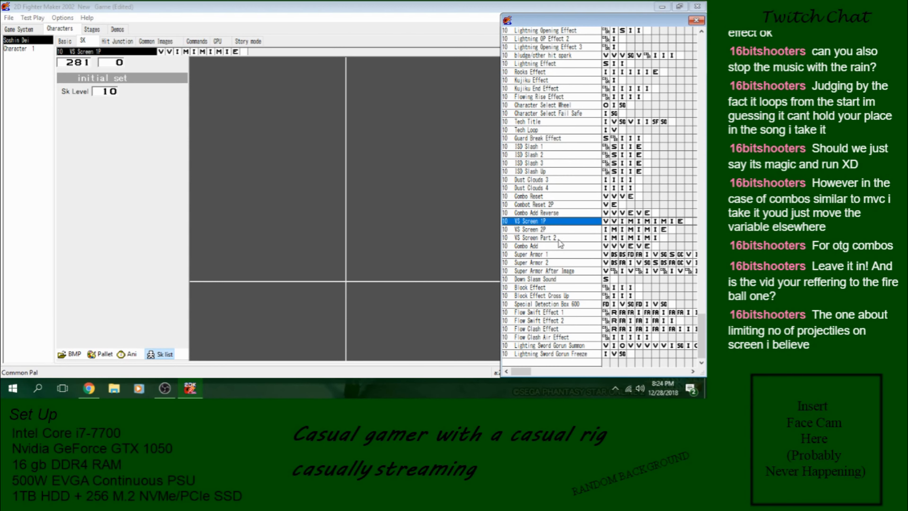
left_click(556, 248)
left_click(562, 281)
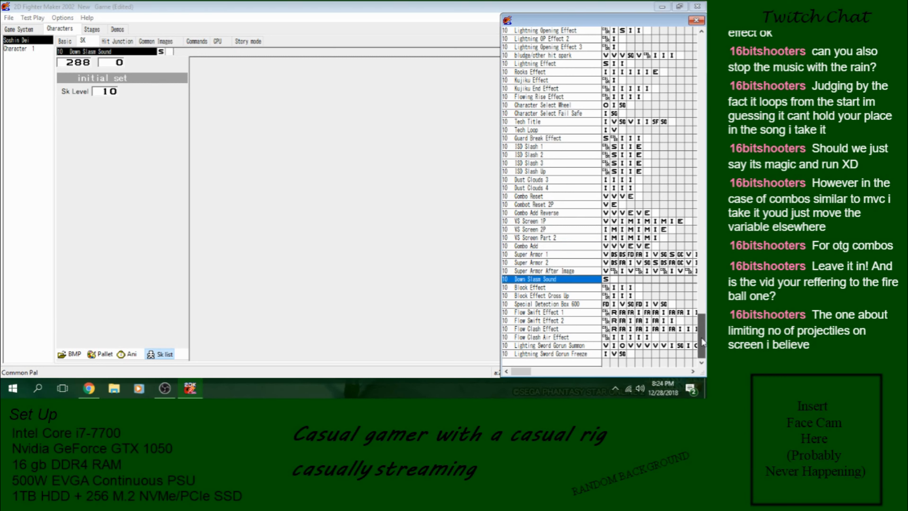
Step: Open ISD Final Slash at its image block, play its animation preview with the display overlays toggled, and close the preview
left_click_drag(701, 337, 697, 306)
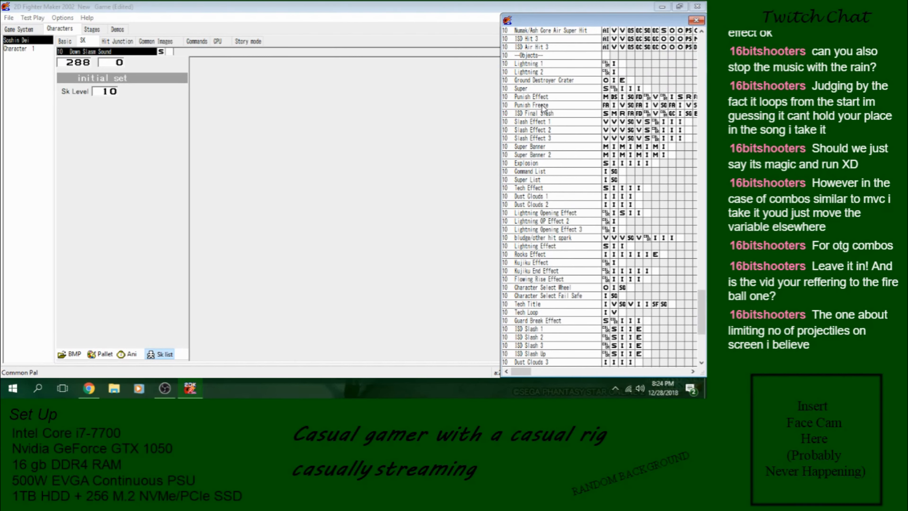
double_click(541, 114)
left_click(234, 53)
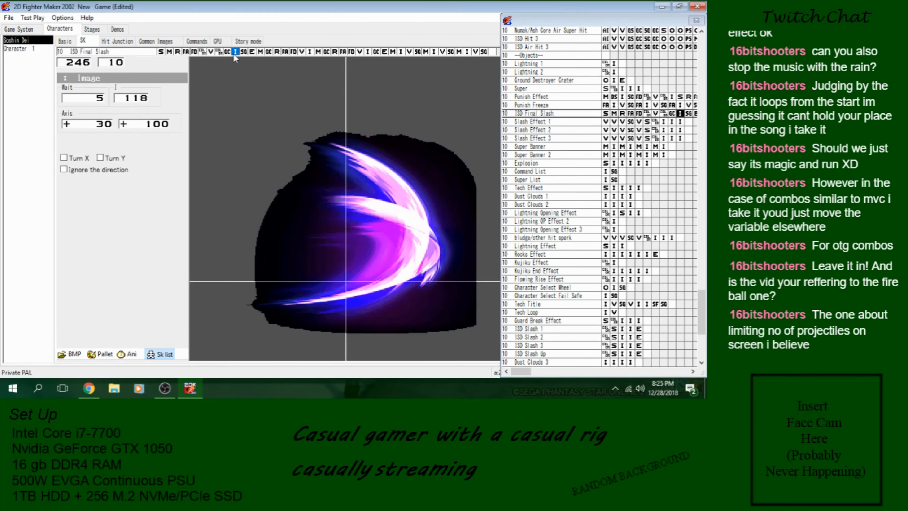
left_click(129, 354)
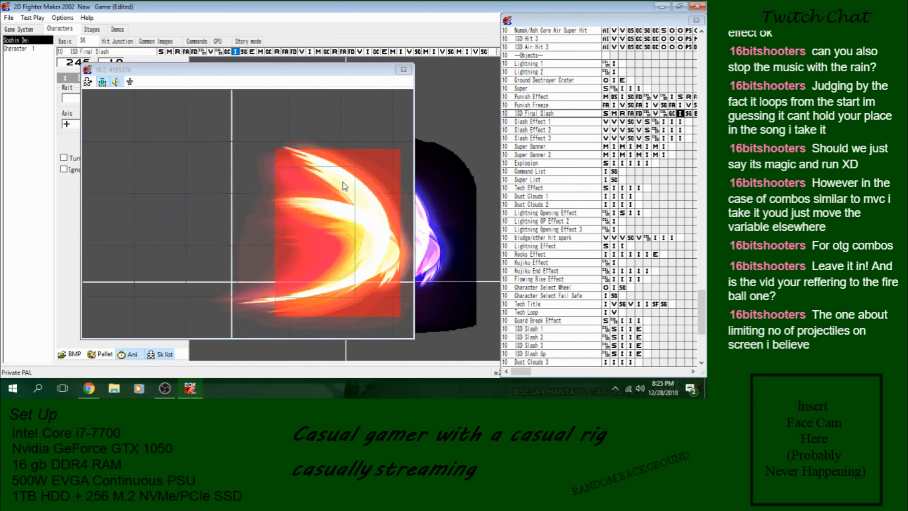
left_click(116, 83)
left_click(102, 83)
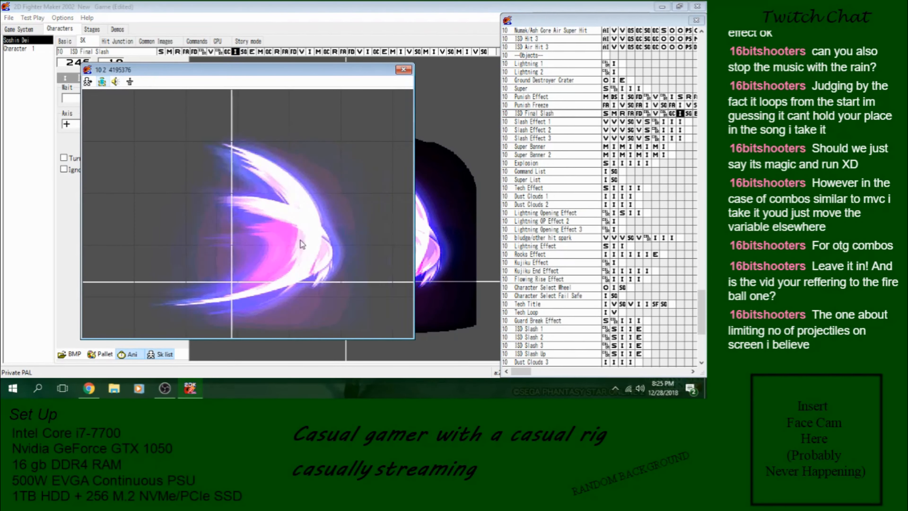
left_click_drag(368, 229, 282, 244)
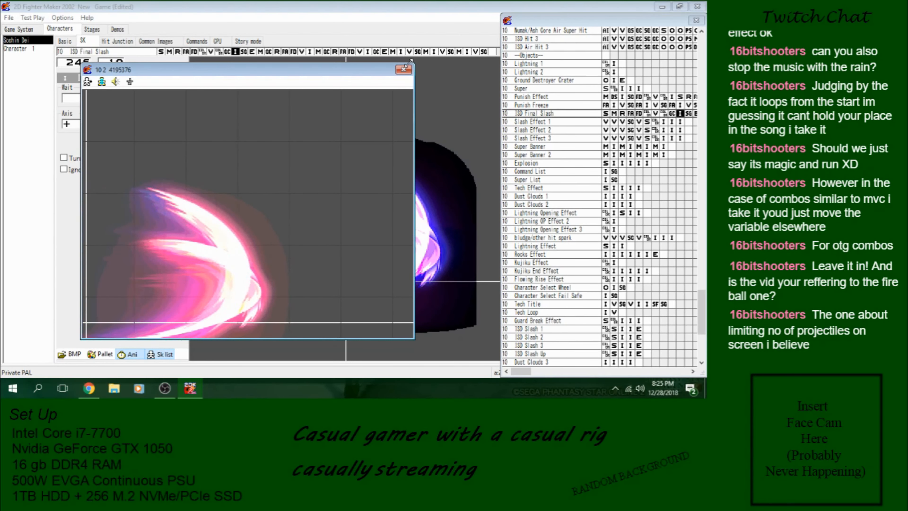
left_click(404, 70)
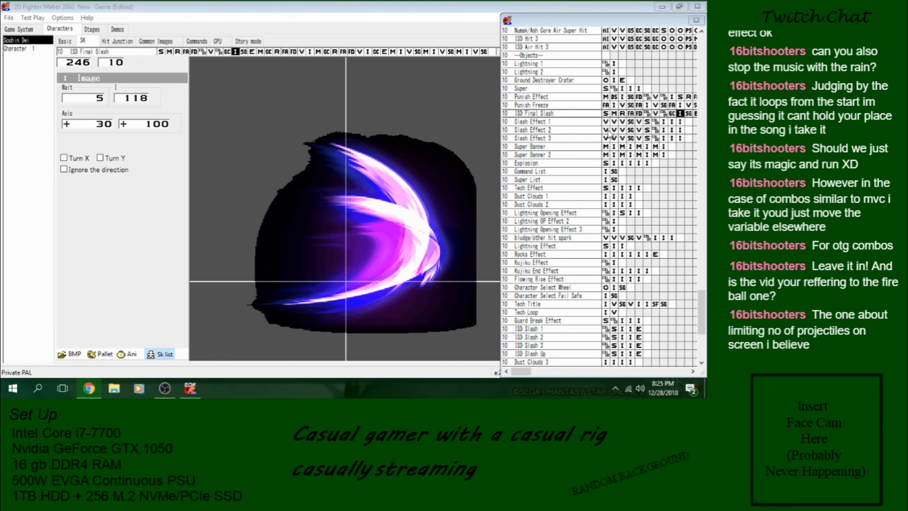
Step: Examine ISD Final Slash's GoTo and variable branch, along with the movement, image, variable and GoTo blocks at the branch target
left_click(244, 52)
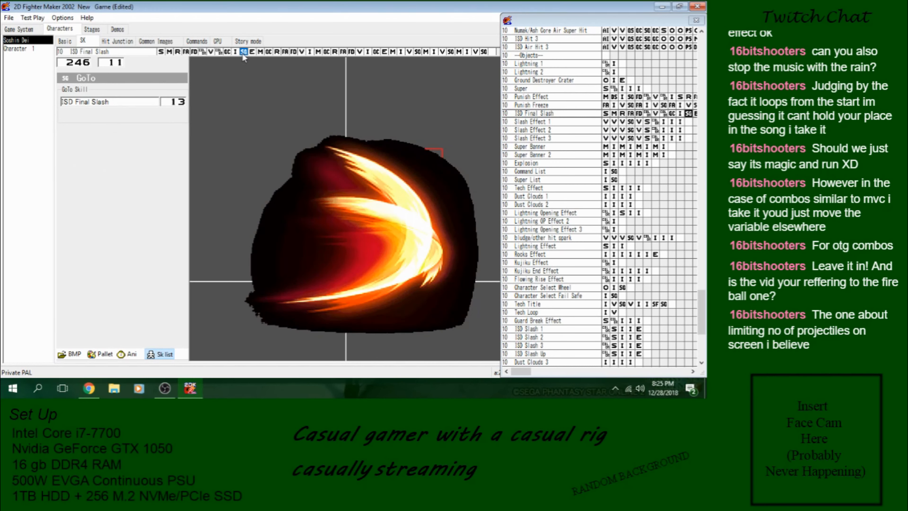
left_click(210, 52)
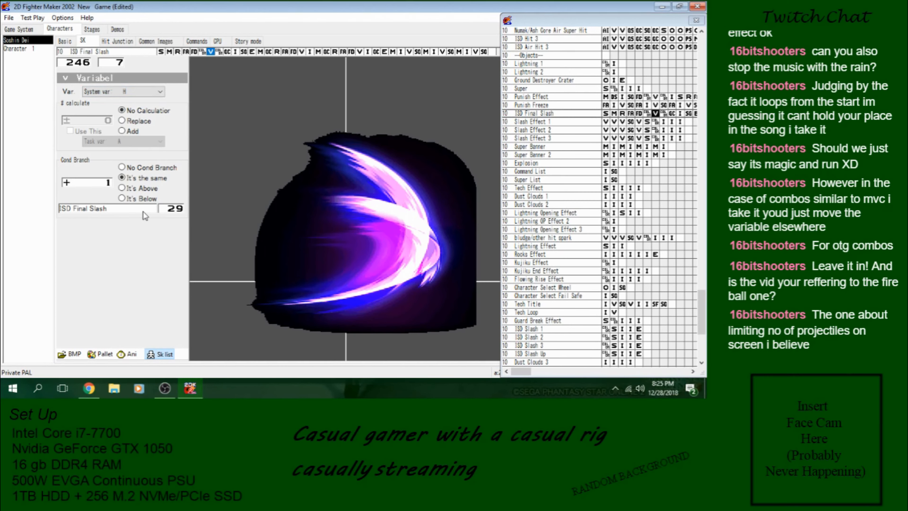
left_click_drag(521, 372, 548, 374)
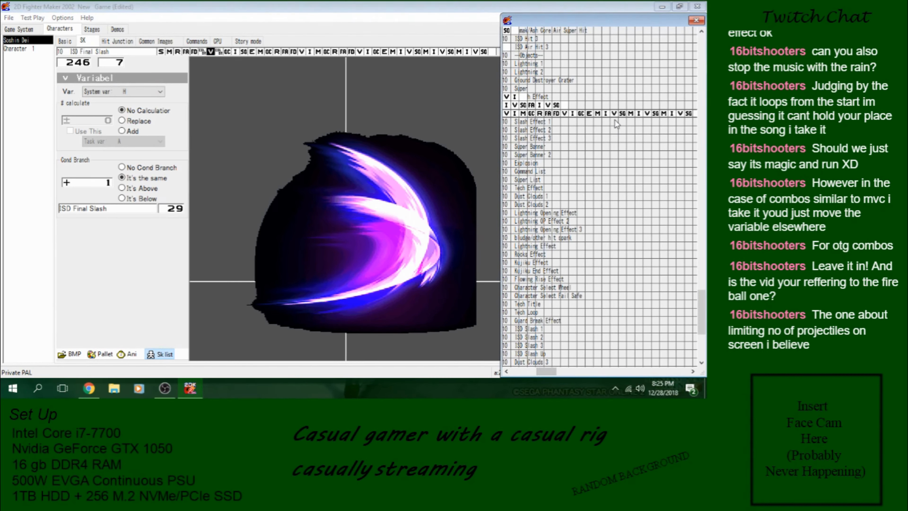
left_click(598, 114)
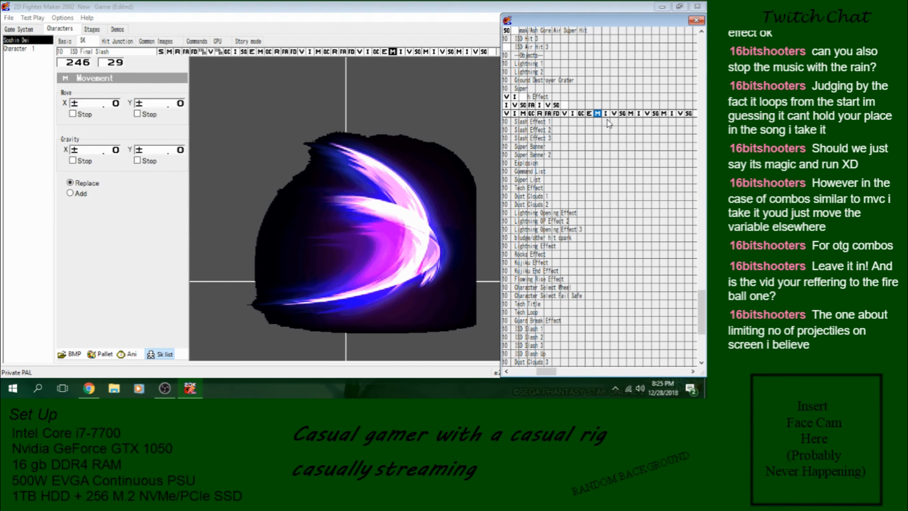
left_click(606, 113)
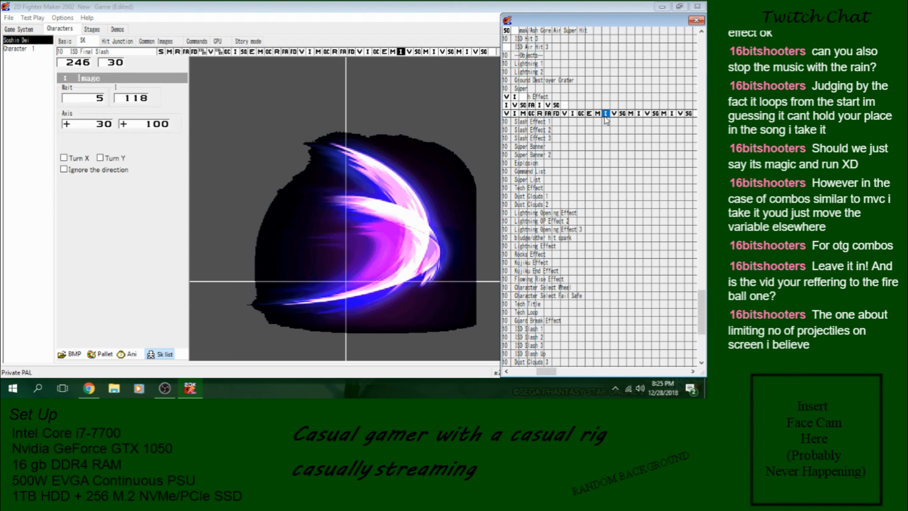
left_click(614, 113)
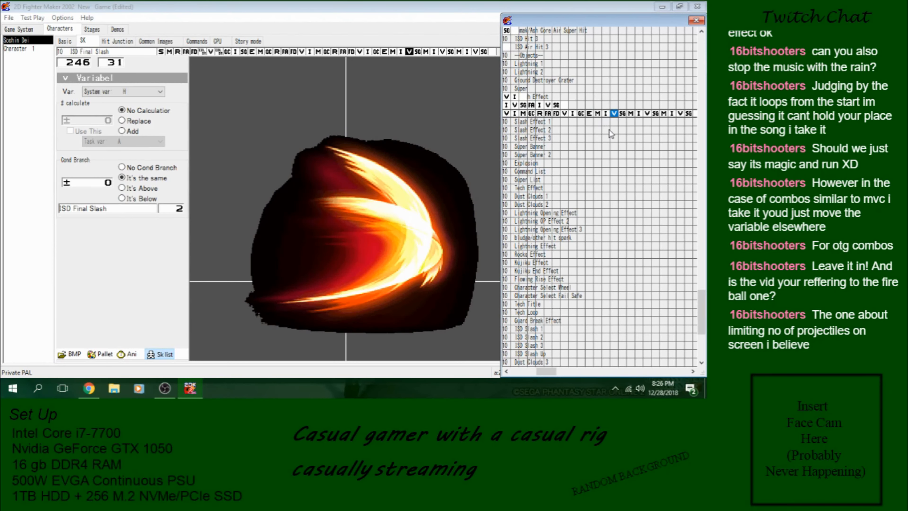
left_click(622, 114)
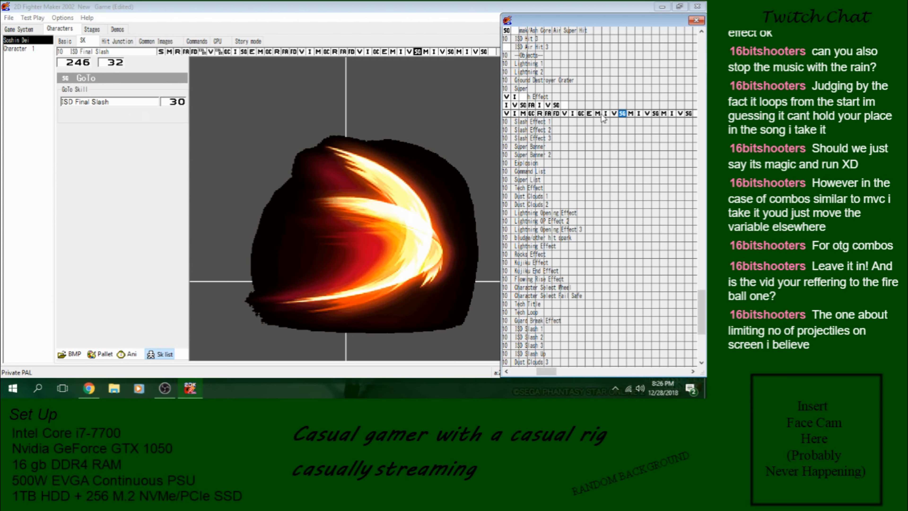
Step: Trace the freeze loop in ISD Final Slash repeatedly through its image, variable and GoTo blocks
left_click(606, 114)
left_click(613, 114)
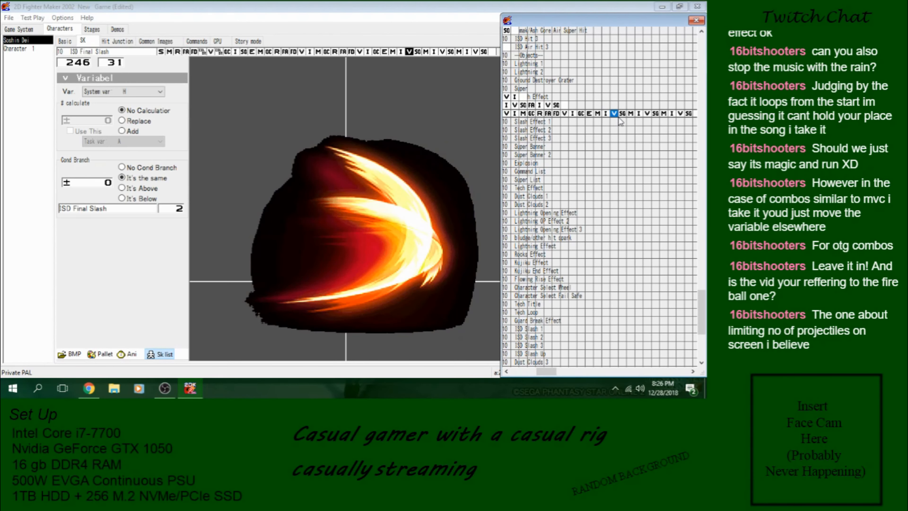
left_click(622, 114)
left_click(605, 114)
left_click(613, 114)
left_click(622, 114)
left_click(614, 114)
left_click_drag(550, 372, 519, 372)
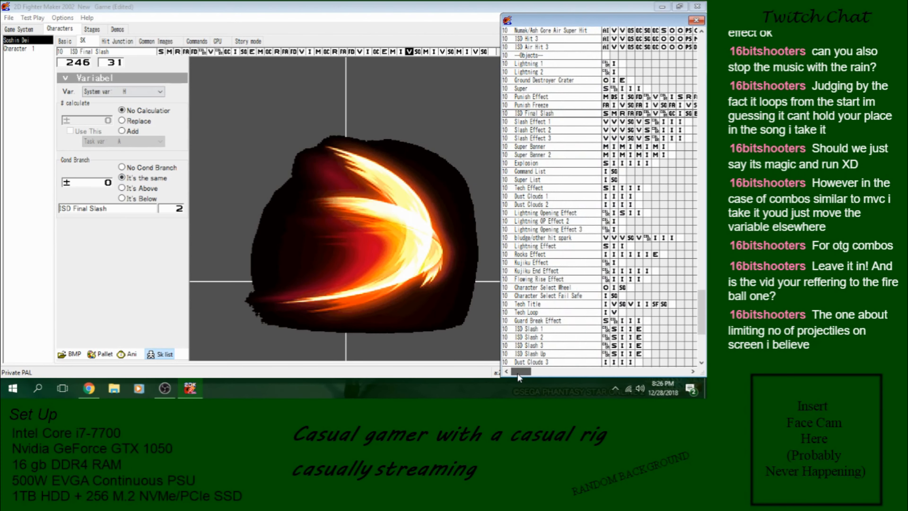
Step: Examine the starting movement block of ISD Final Slash, its first GoTo, and the wait time of the image before it
left_click(614, 113)
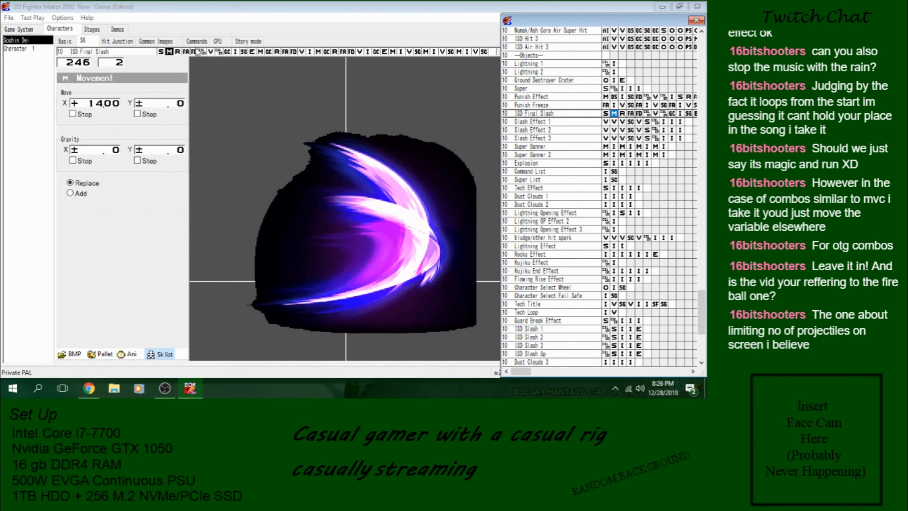
left_click(243, 52)
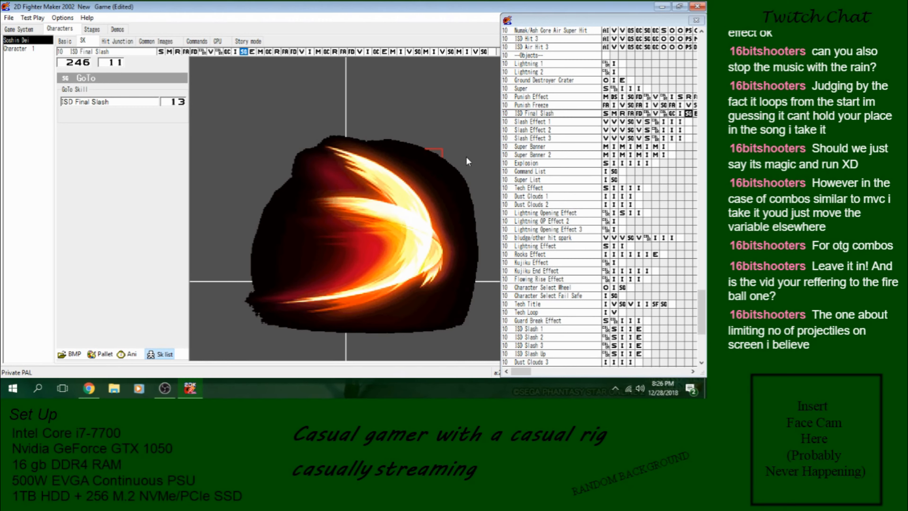
left_click(236, 52)
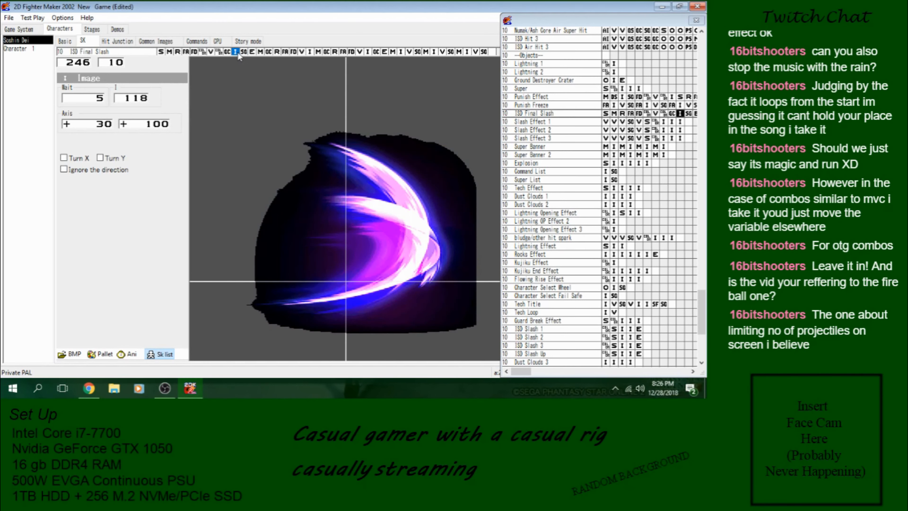
left_click(85, 99)
Step: Try a horizontal movement of 400 in ISD Final Slash's starting movement block and play the animation preview
left_click(169, 52)
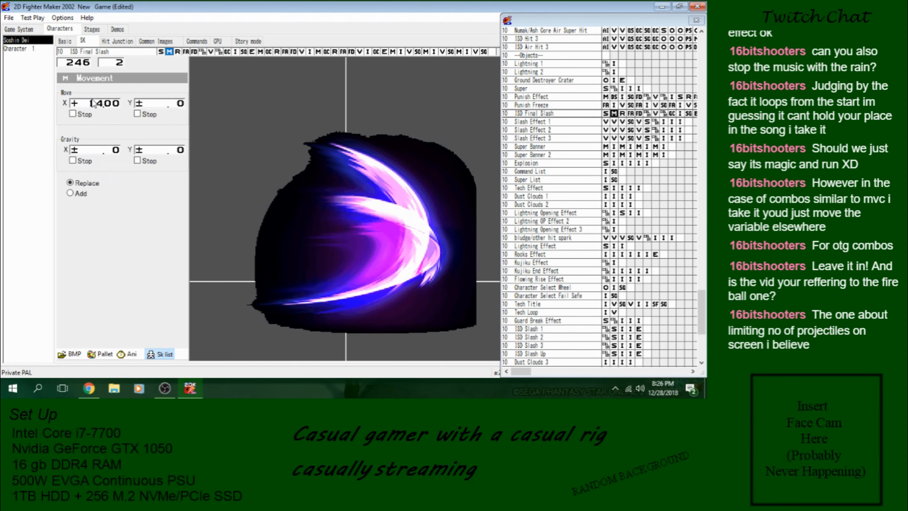
left_click(130, 354)
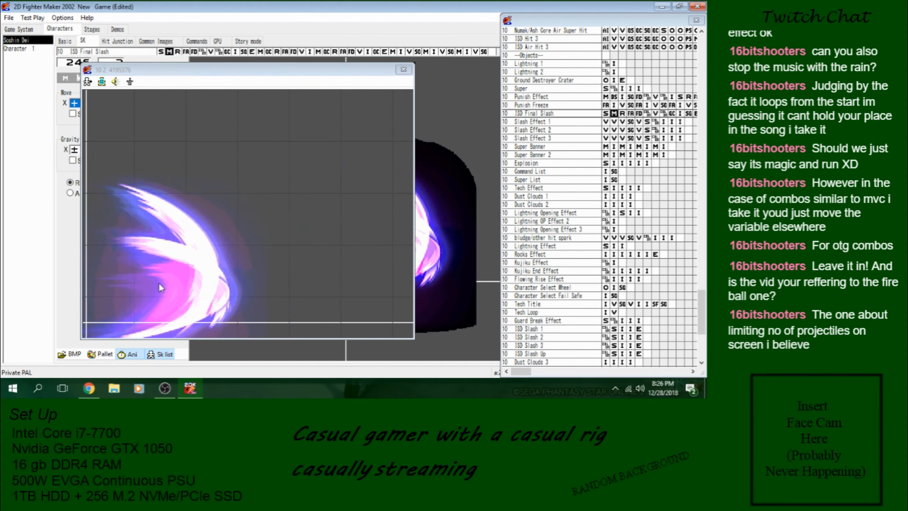
left_click(408, 69)
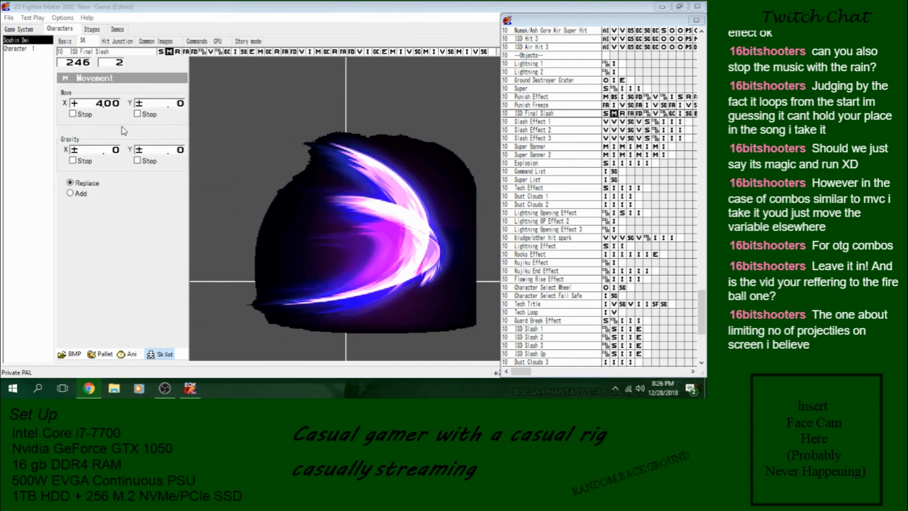
Step: Review the image wait, the variable branch and the starting horizontal movement of ISD Final Slash
left_click(234, 51)
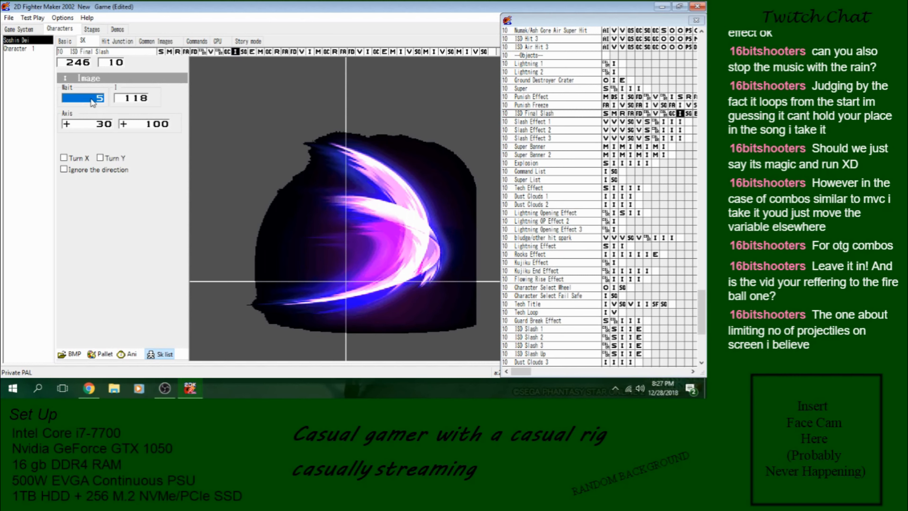
left_click(210, 52)
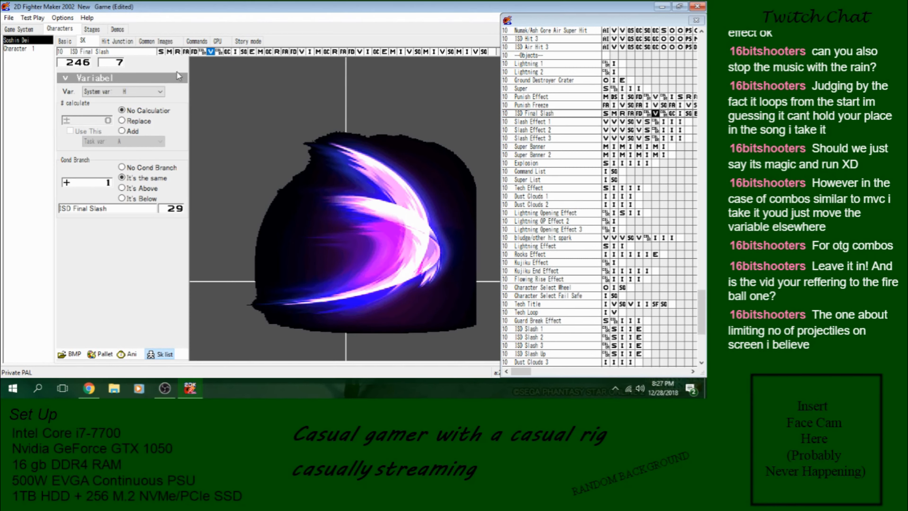
left_click(171, 52)
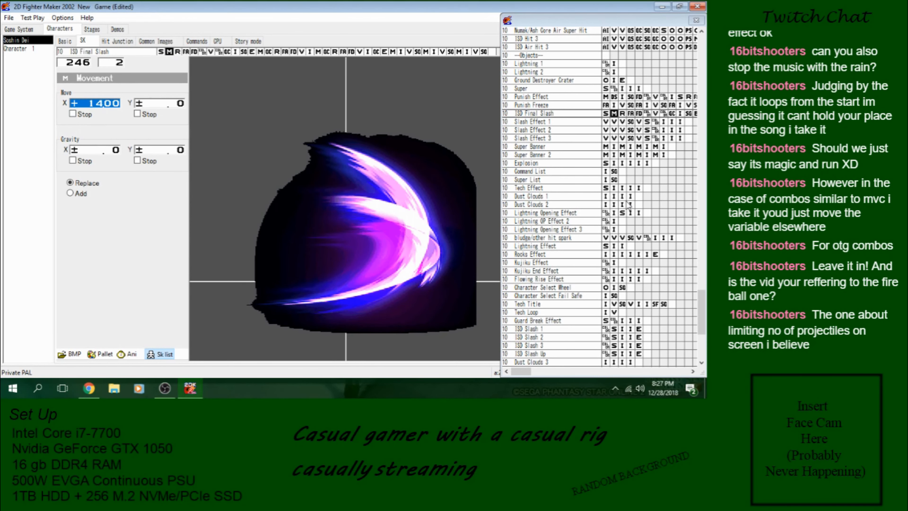
Step: Examine the alternating variable and image blocks of Script 8 under Players Layers in the rain stage
left_click(92, 29)
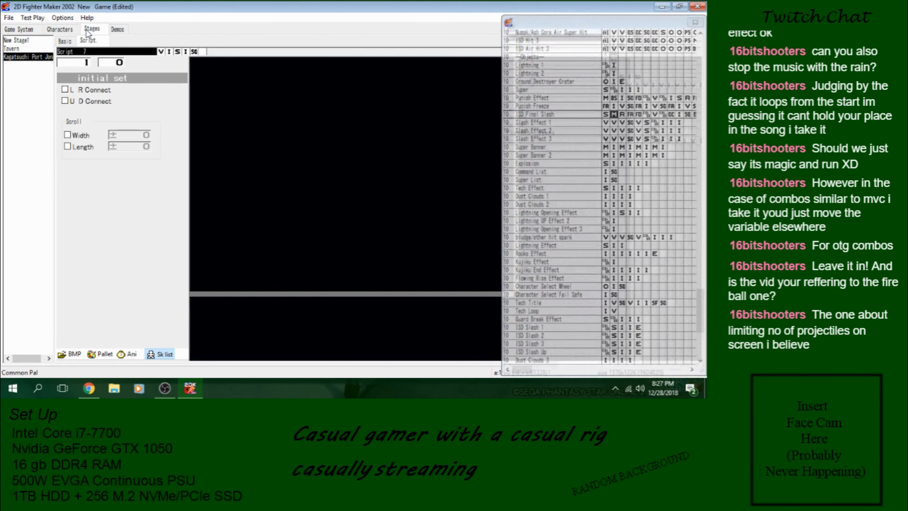
left_click(614, 139)
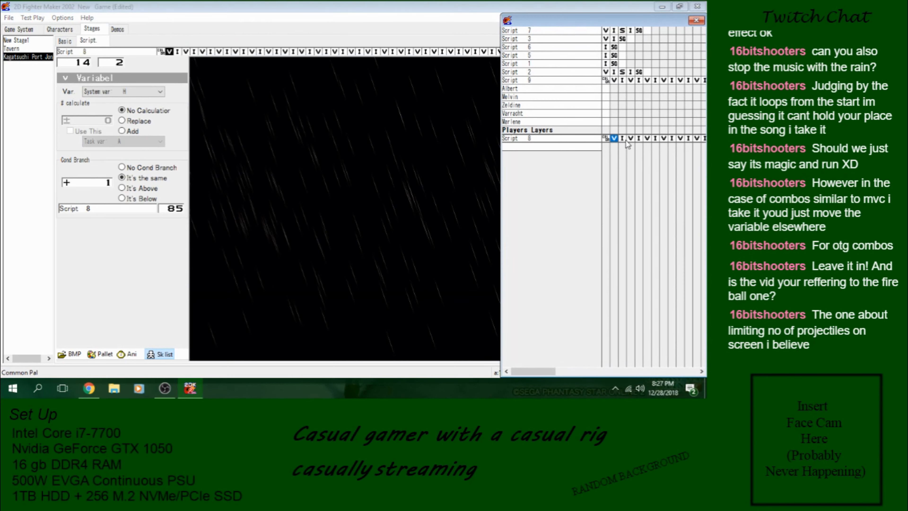
left_click(625, 141)
left_click(640, 140)
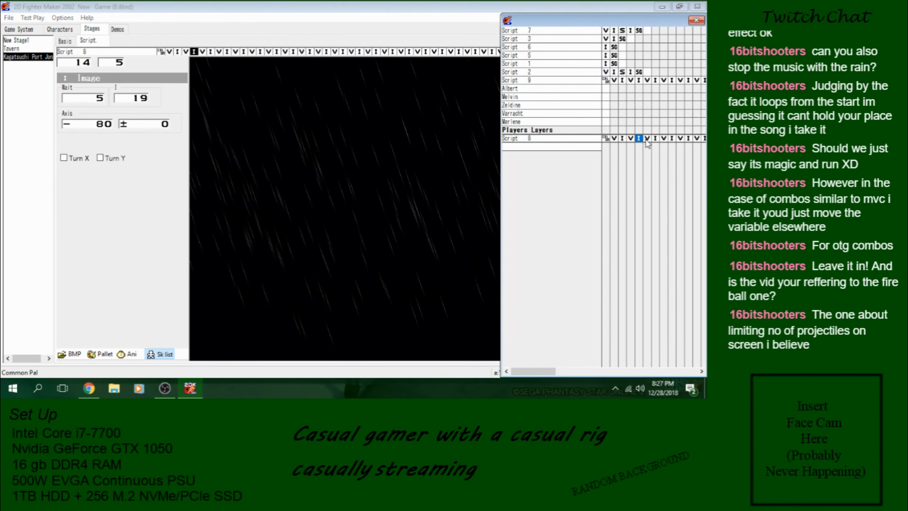
left_click(656, 140)
left_click(672, 140)
left_click(689, 139)
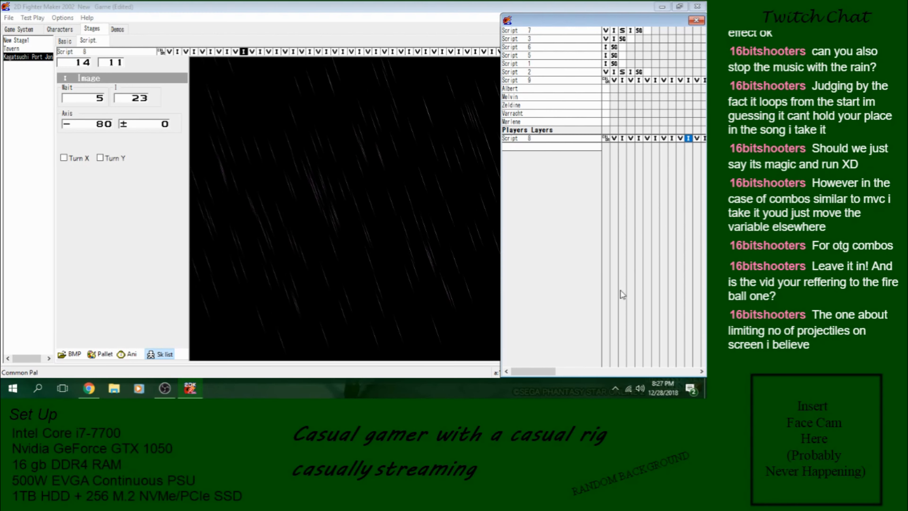
left_click(571, 372)
left_click_drag(573, 372, 581, 373)
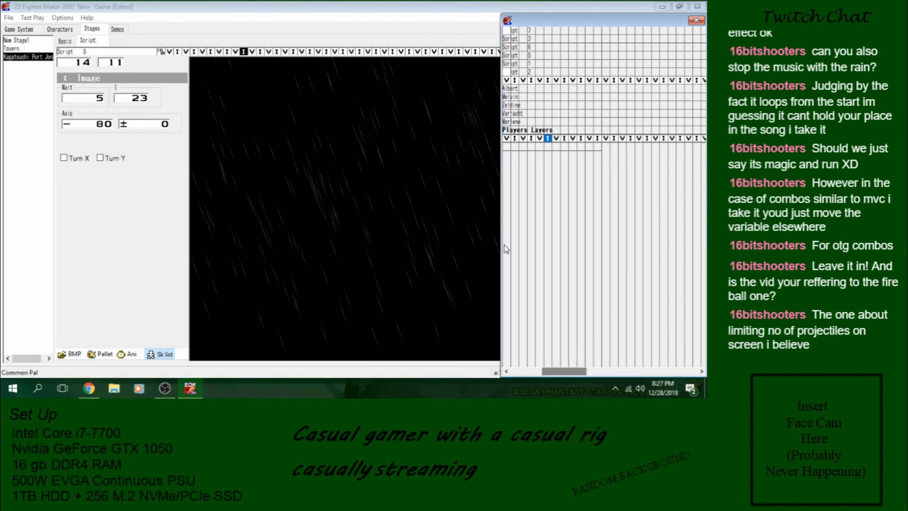
Step: Widen the script list to trace the rest of Script 8's image and variable blocks, and shrink it again
left_click(499, 241)
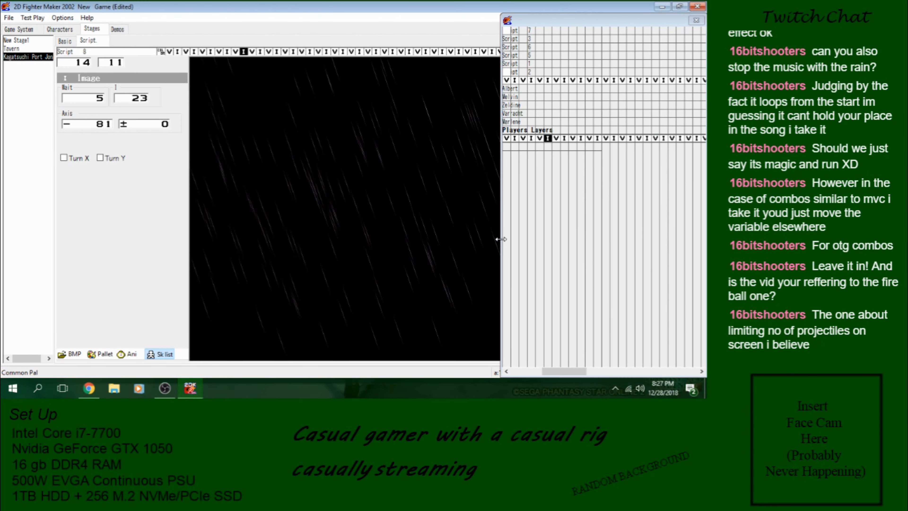
left_click_drag(502, 240, 0, 241)
left_click(70, 141)
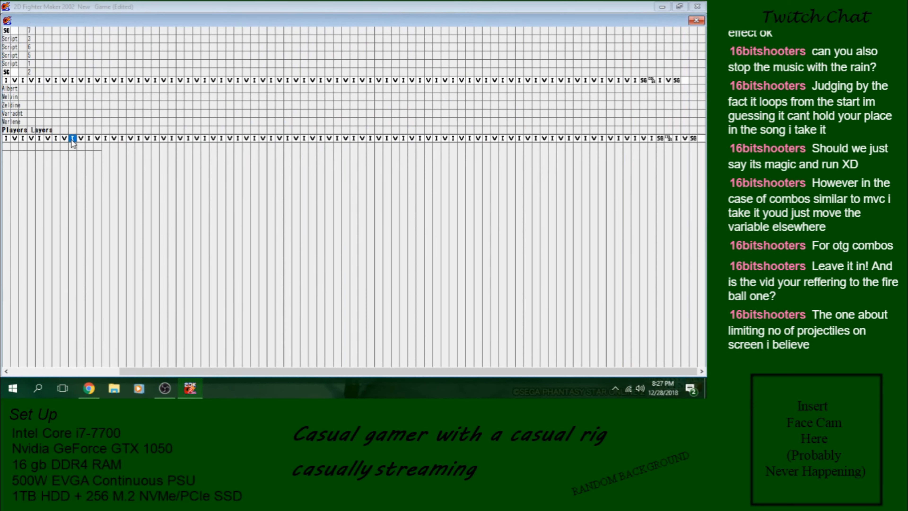
left_click(78, 140)
left_click(87, 140)
left_click(97, 140)
left_click(106, 140)
left_click(114, 140)
left_click(122, 140)
left_click_drag(2, 165, 536, 188)
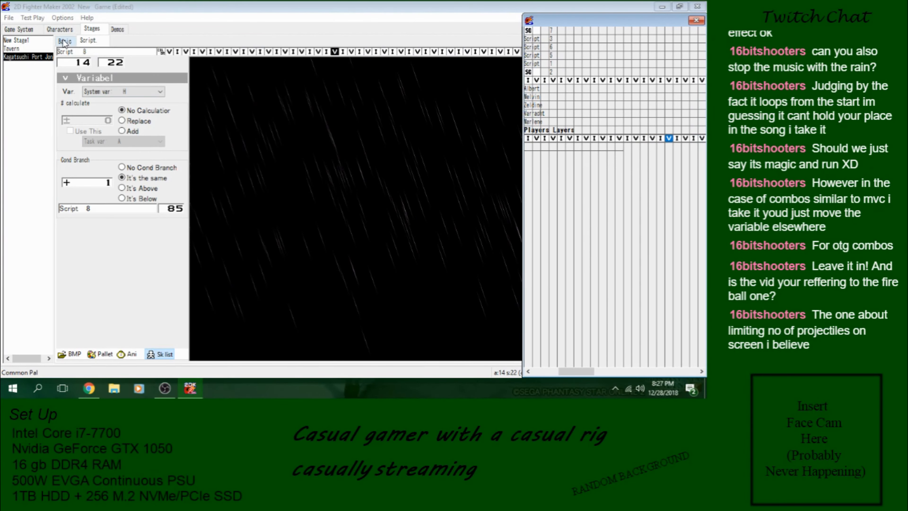
Step: Add a new skill named SUPER at the end of Character 1's skill list
left_click(60, 29)
left_click_drag(703, 270, 702, 325)
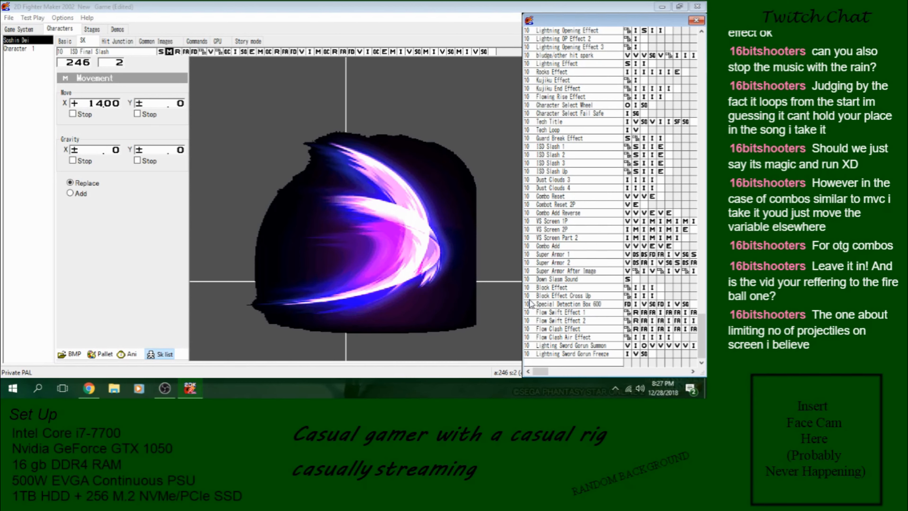
left_click(17, 50)
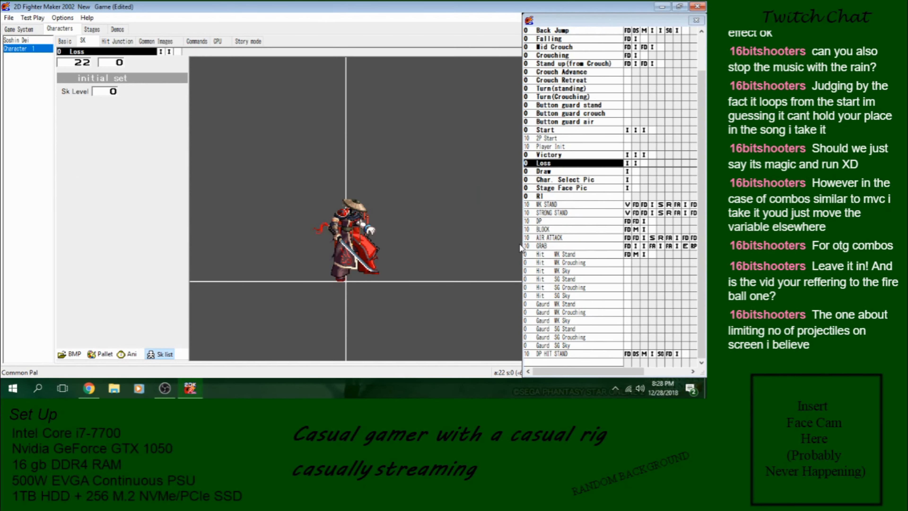
left_click(587, 361)
right_click(587, 361)
left_click(635, 295)
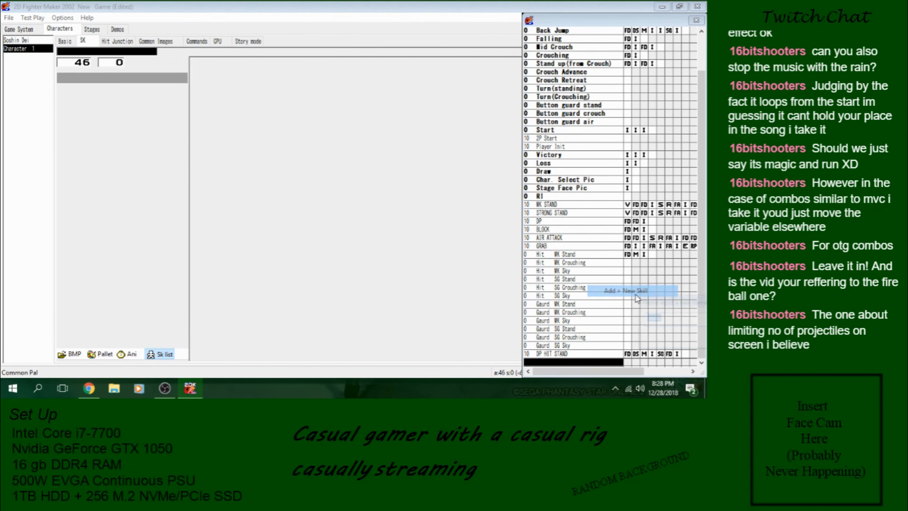
type("SUPER")
key("Return")
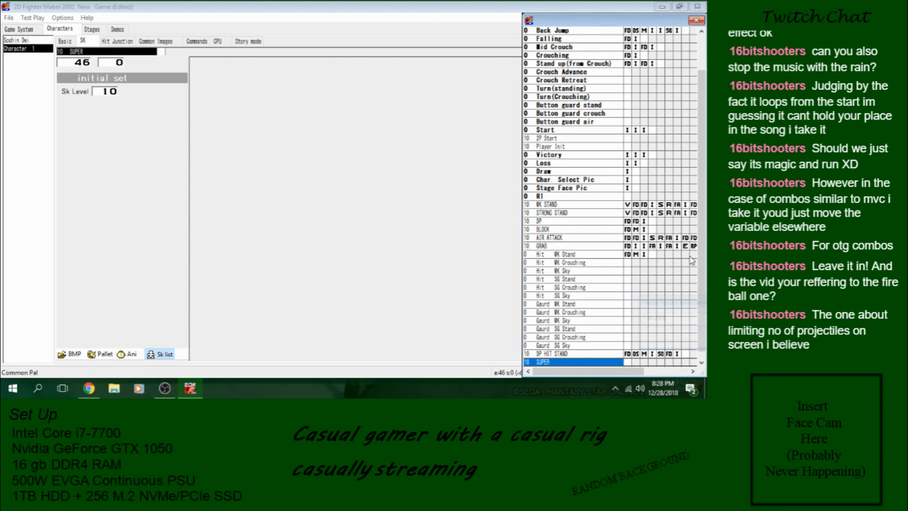
Step: Add a new skill named SUPER FREEZE directly below SUPER in Character 1's skill list
left_click_drag(701, 299, 700, 330)
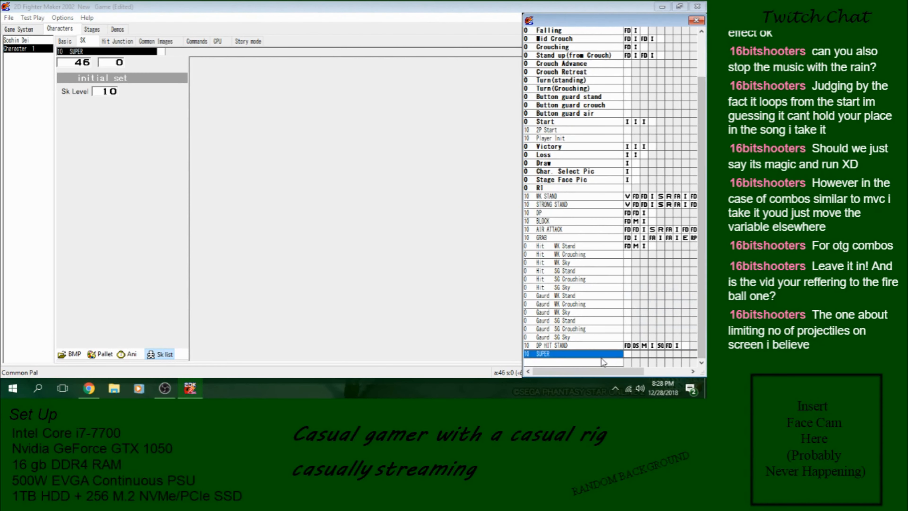
right_click(602, 361)
left_click(642, 279)
right_click(570, 359)
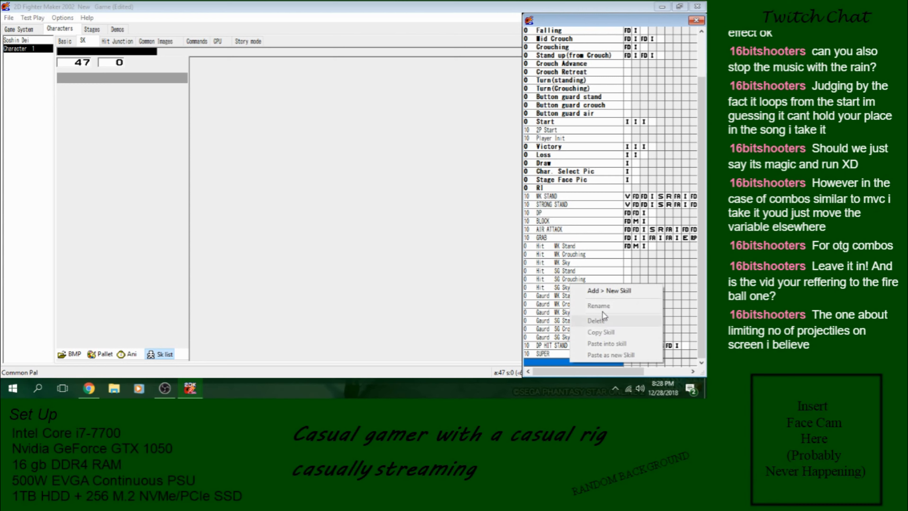
left_click(610, 292)
type("SUPER F")
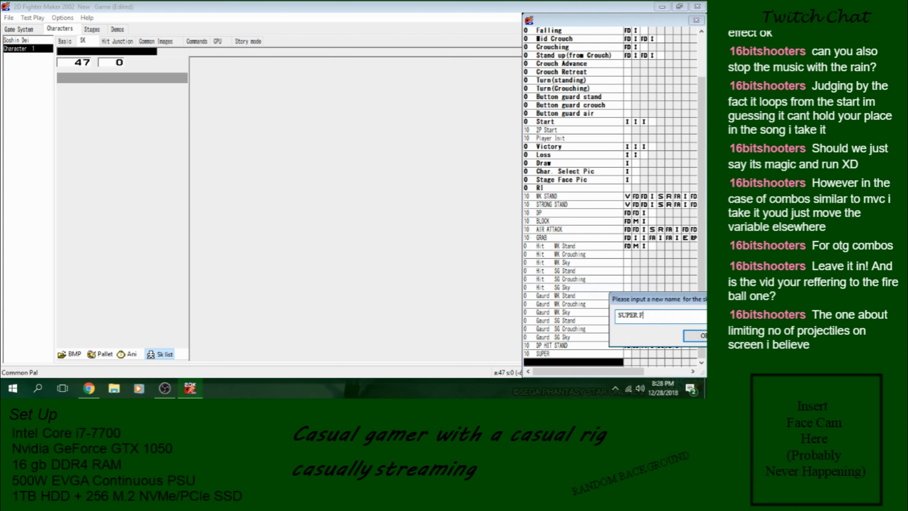
type("REEZE")
key("Return")
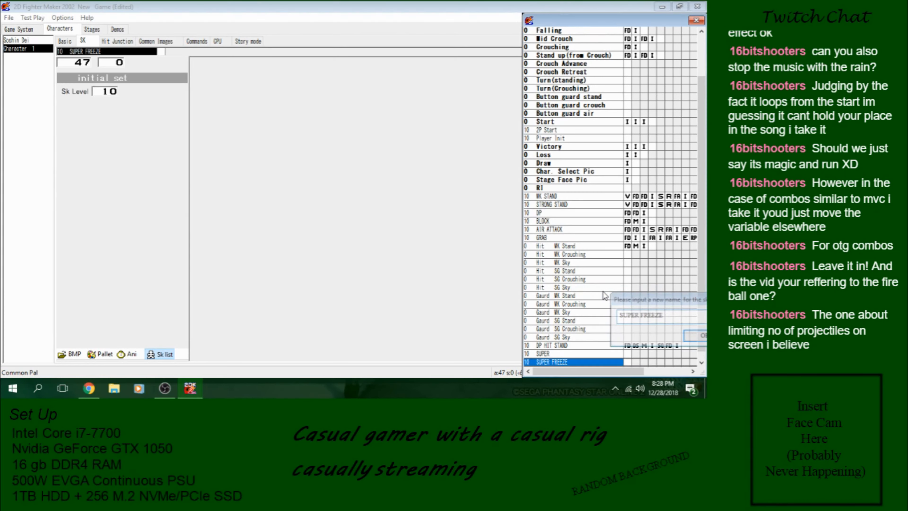
Step: Review the DP HIT STAND, SUPER and SUPER FREEZE skills of Character 1
left_click(561, 353)
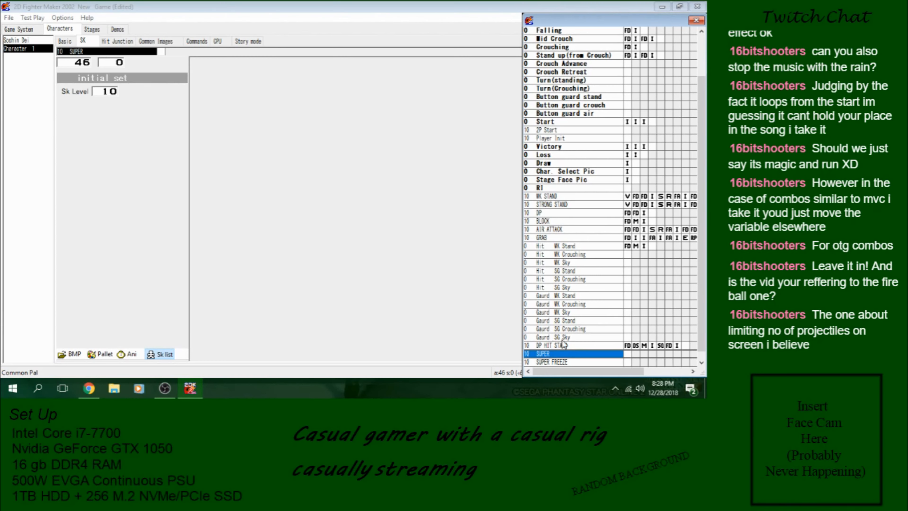
left_click(607, 345)
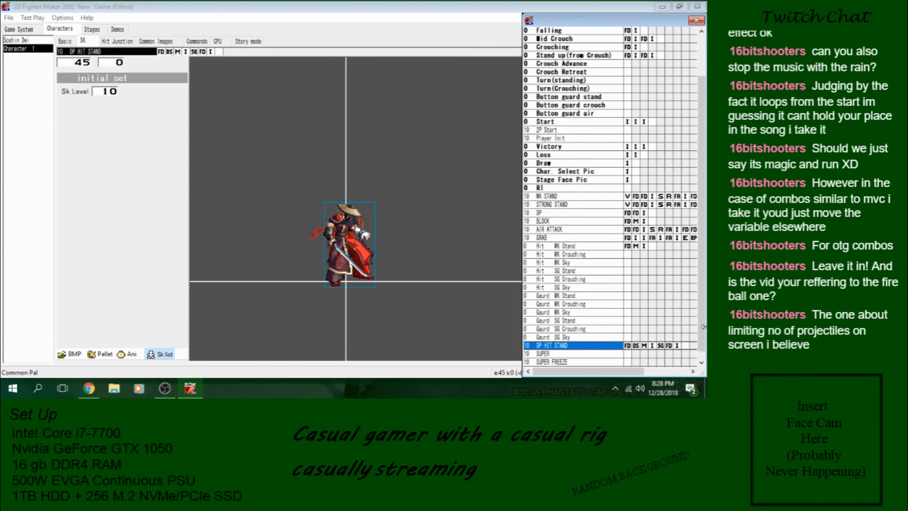
left_click(573, 351)
left_click(576, 353)
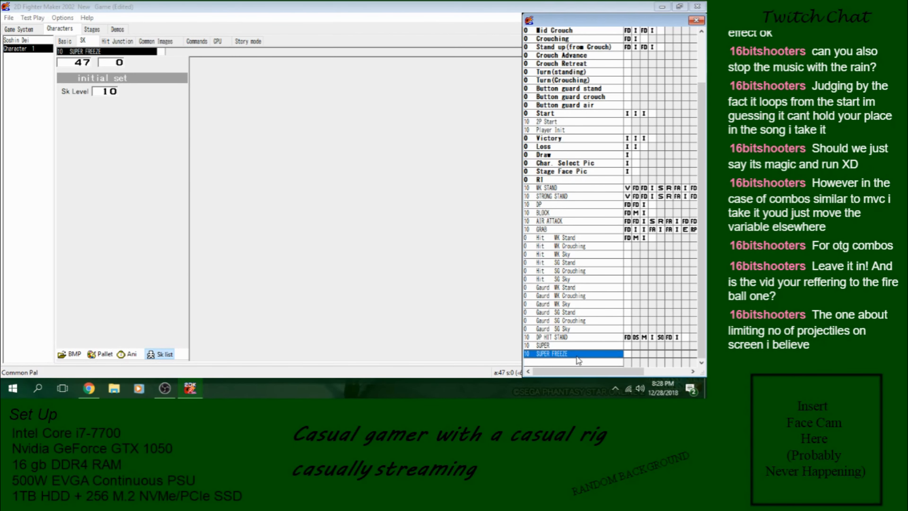
Step: Look over the game system's basic script list from Hit Letter "Hit" and return to Character 1's SUPER FREEZE skill
left_click(9, 33)
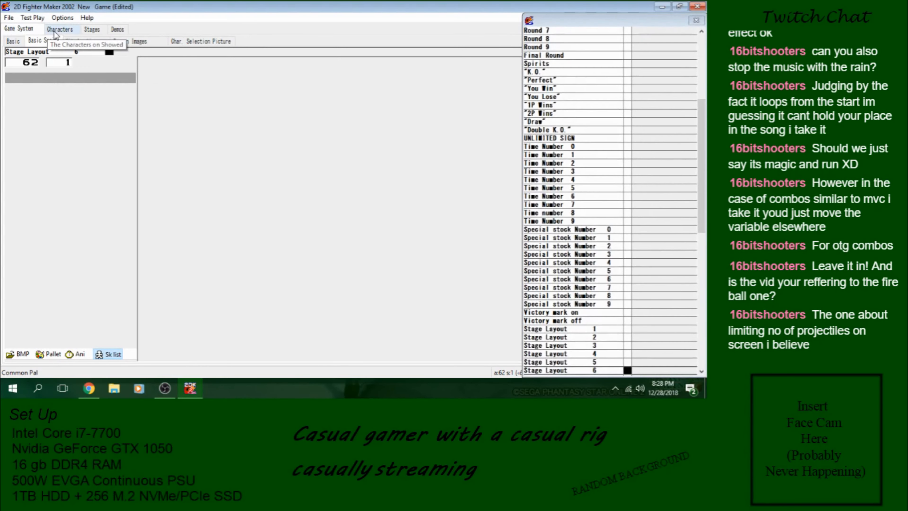
left_click_drag(700, 218, 695, 124)
left_click(571, 31)
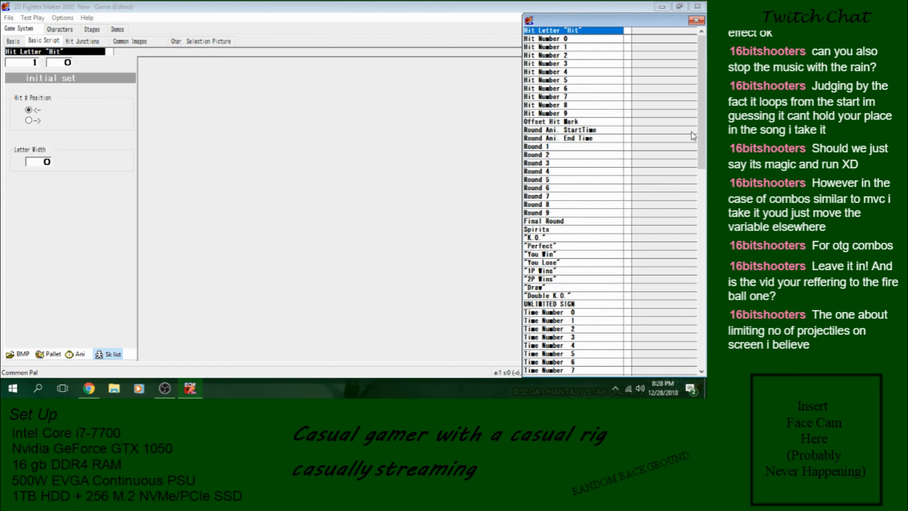
left_click_drag(519, 172, 497, 172)
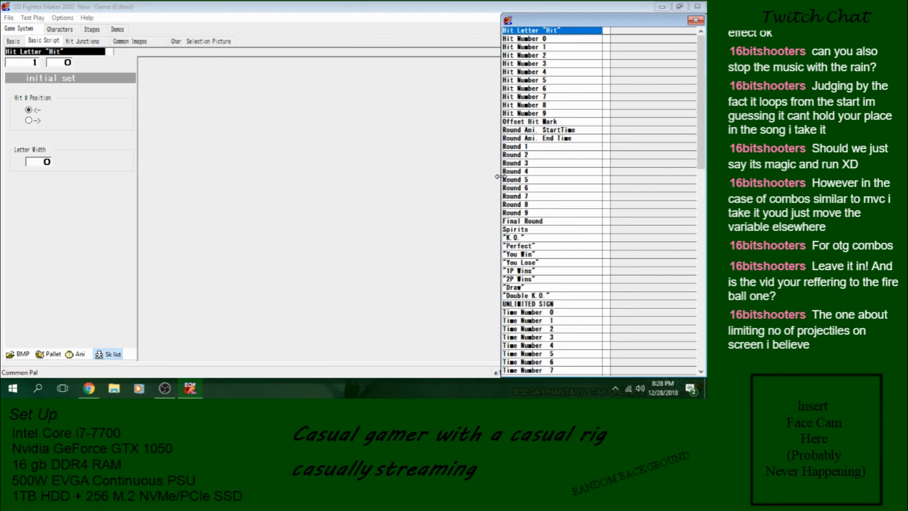
left_click(50, 31)
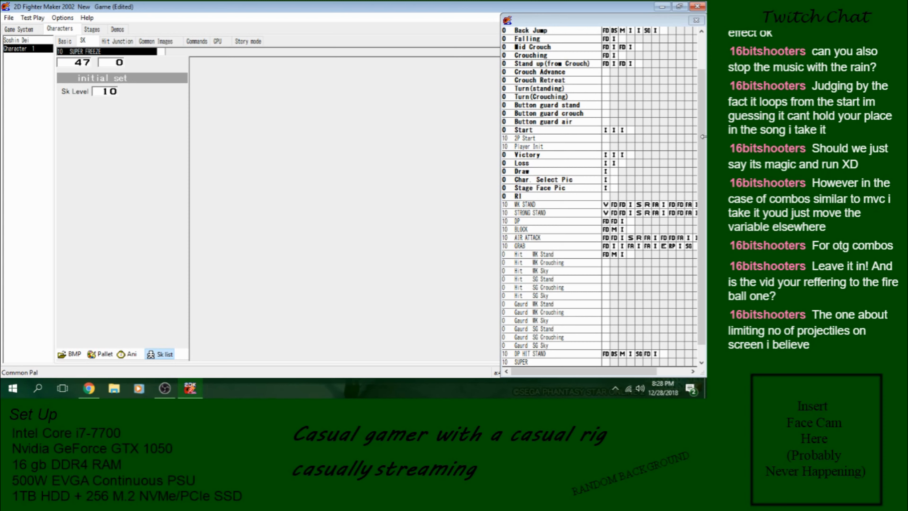
left_click_drag(702, 128, 691, 170)
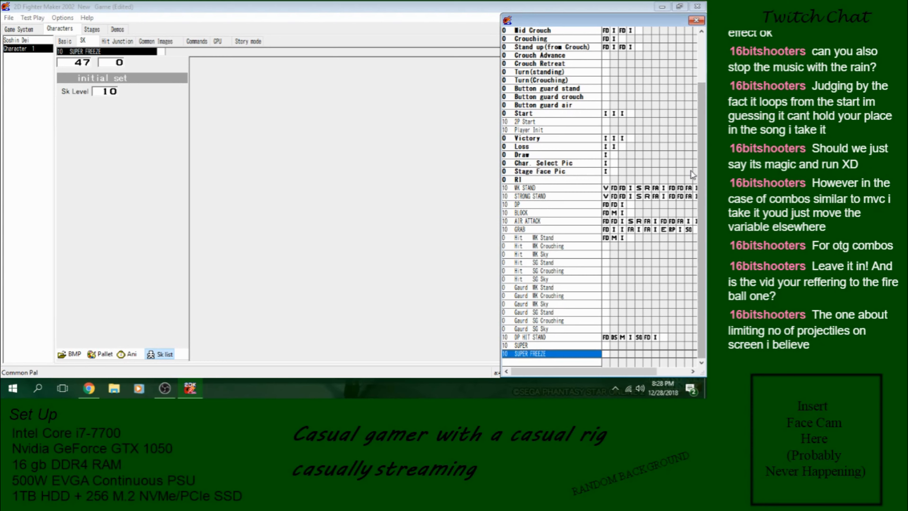